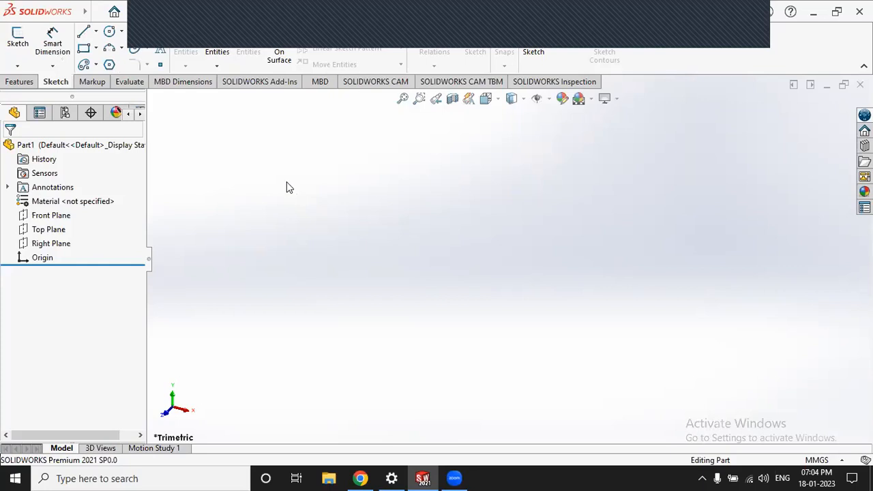
Open the Assignmets PDF from the recent files in File Explorer.
click(19, 82)
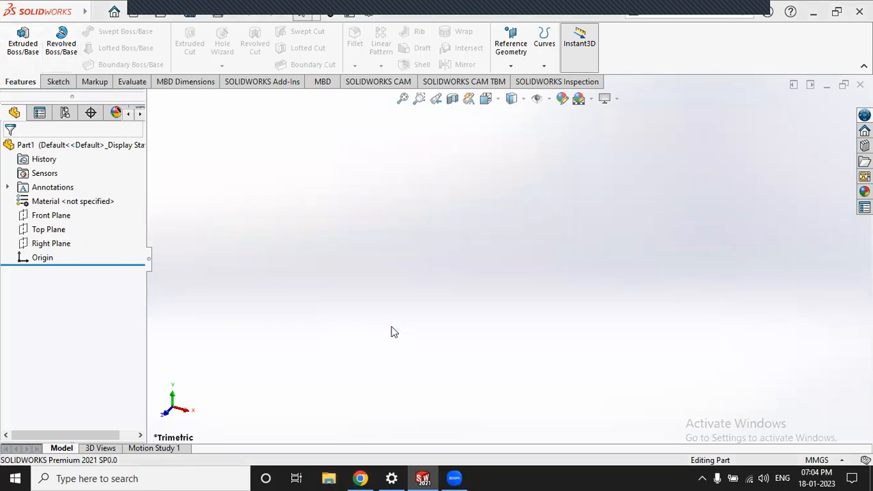
key(super+e)
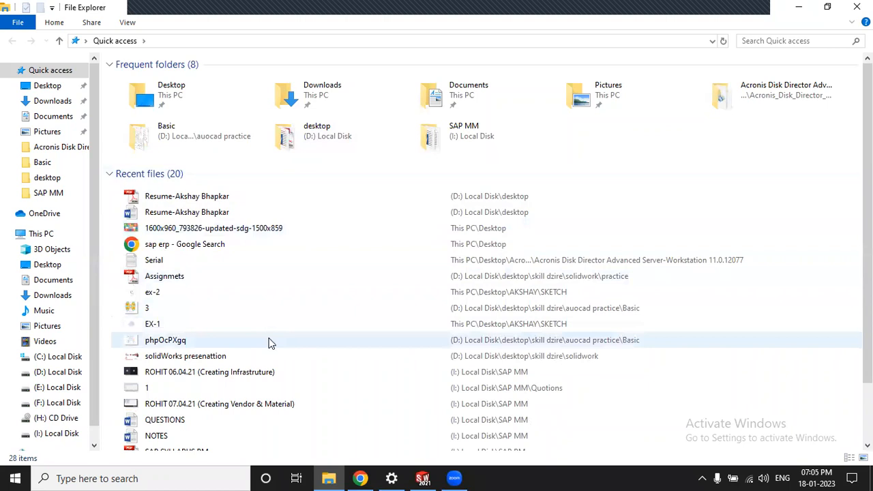
scroll(269, 343, down, 2)
scroll(267, 230, up, 2)
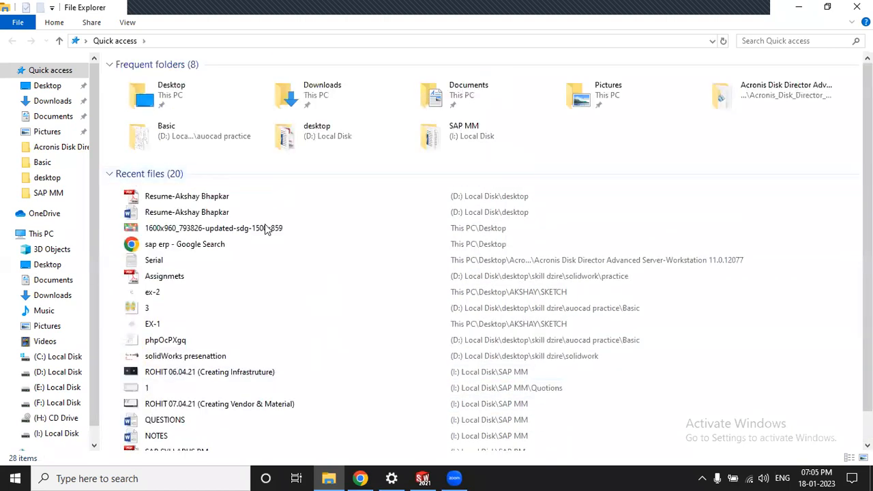
double_click(238, 278)
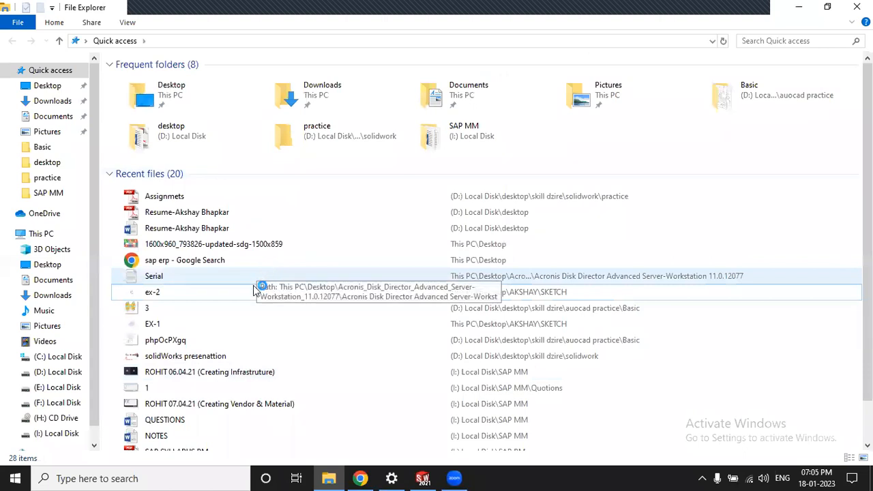
Look through the assignment PDF for the Butterfly Valve Assembly and examine the Retainer dimensions in Figure 4.
scroll(283, 253, down, 15)
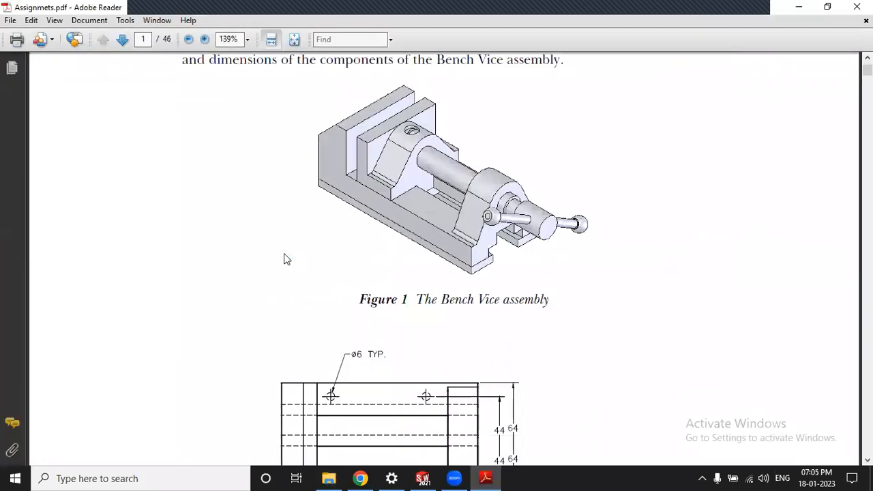
scroll(284, 253, down, 15)
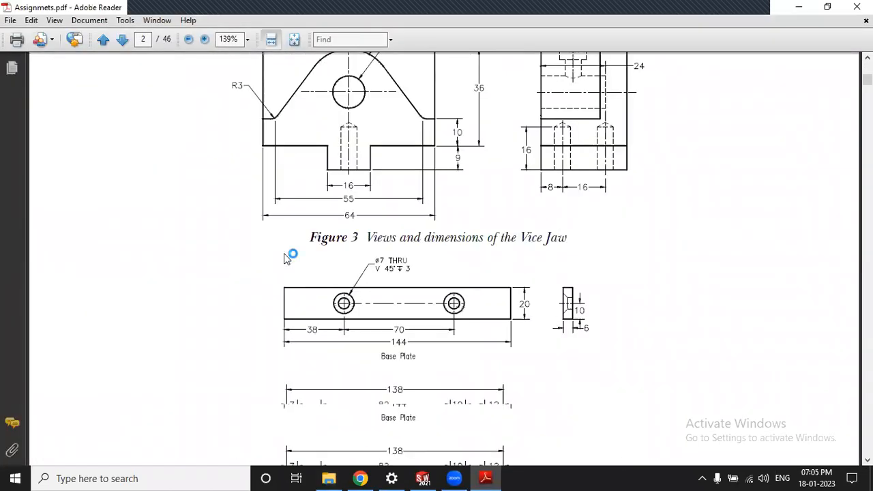
scroll(285, 259, down, 15)
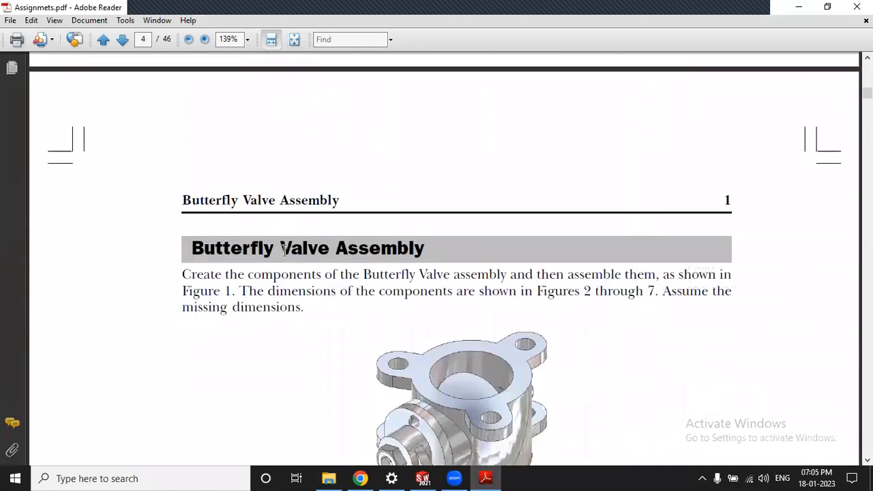
scroll(285, 254, down, 12)
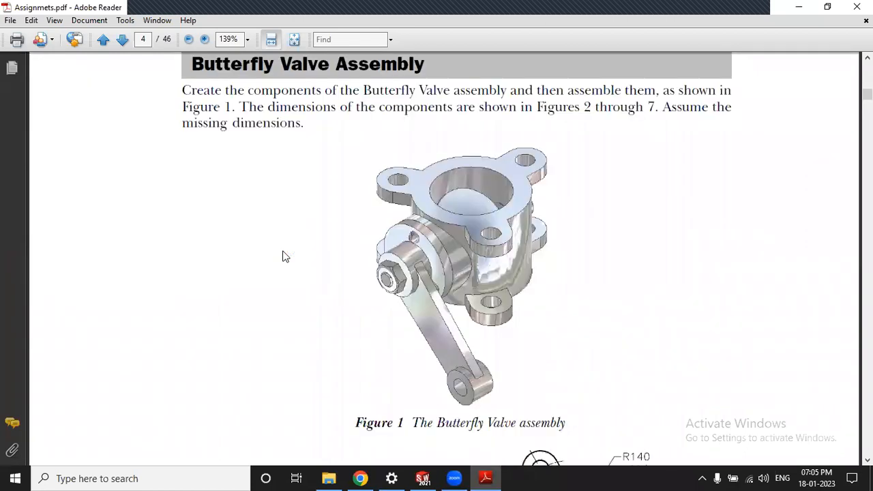
scroll(285, 256, down, 10)
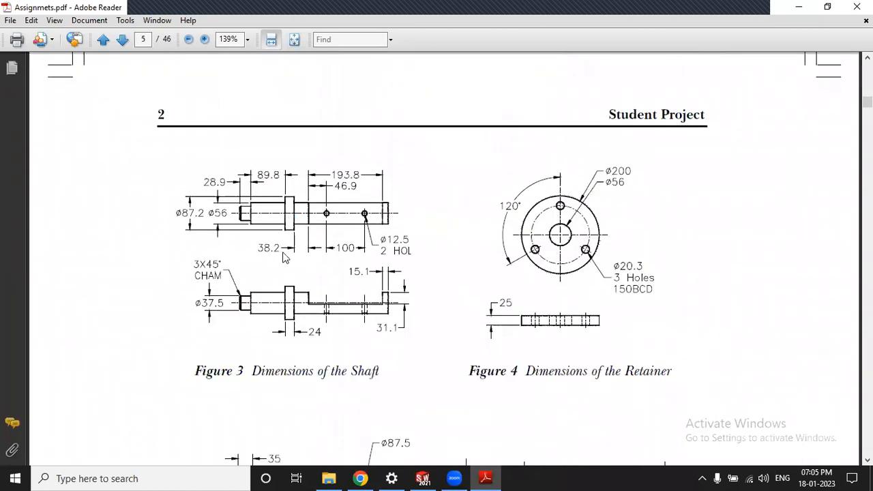
scroll(285, 256, down, 5)
scroll(285, 257, up, 3)
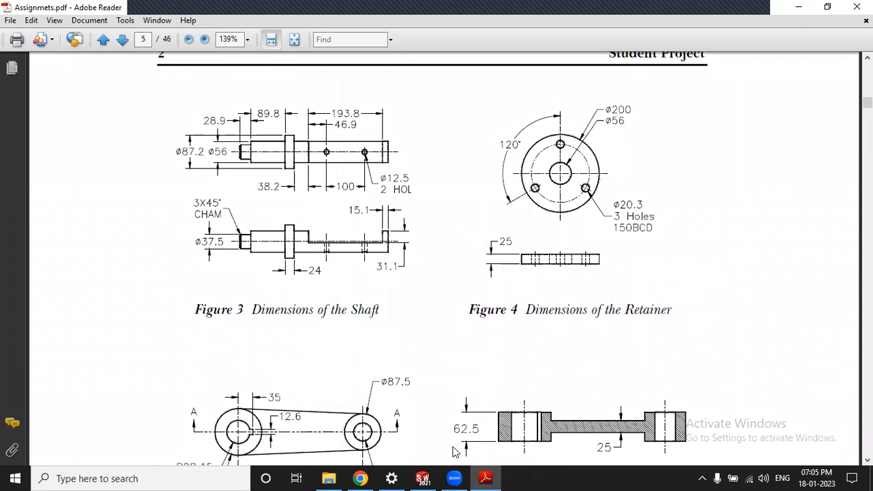
ctrl+scroll(463, 461, up, 2)
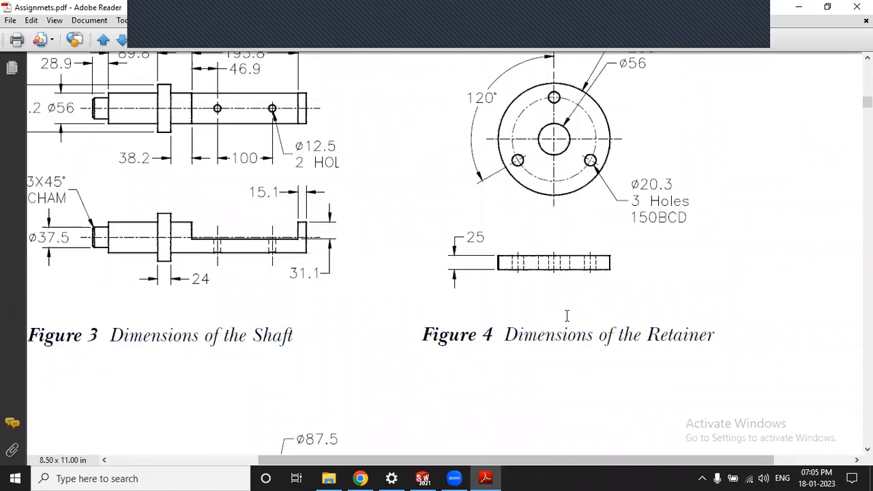
ctrl+scroll(568, 316, up, 1)
scroll(568, 316, up, 1)
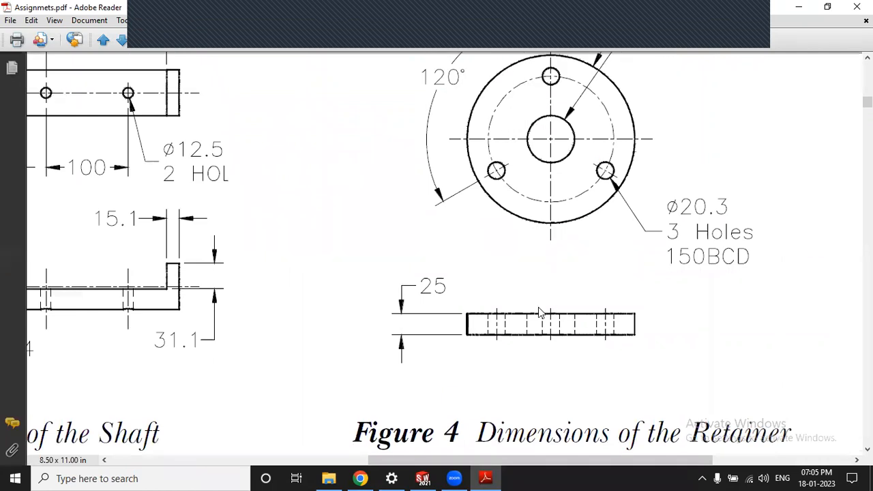
ctrl+scroll(540, 312, down, 1)
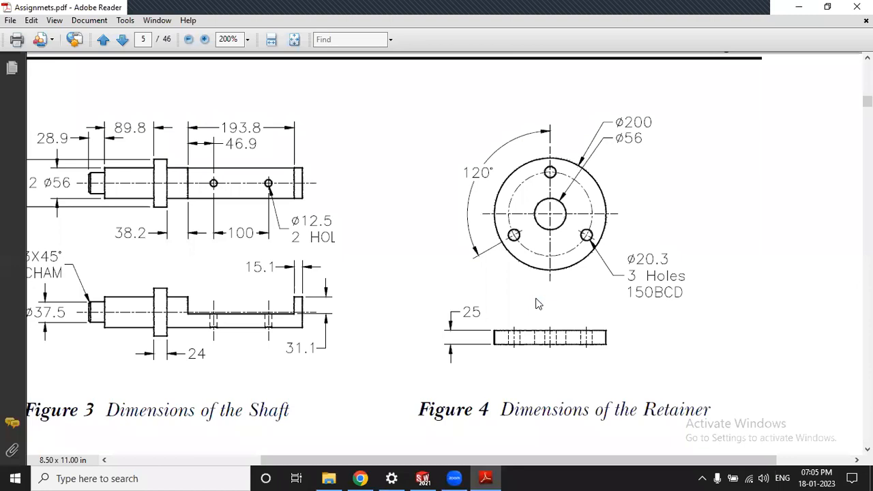
Check the Retainer drawing in the PDF again and return to the empty part in SOLIDWORKS.
click(337, 13)
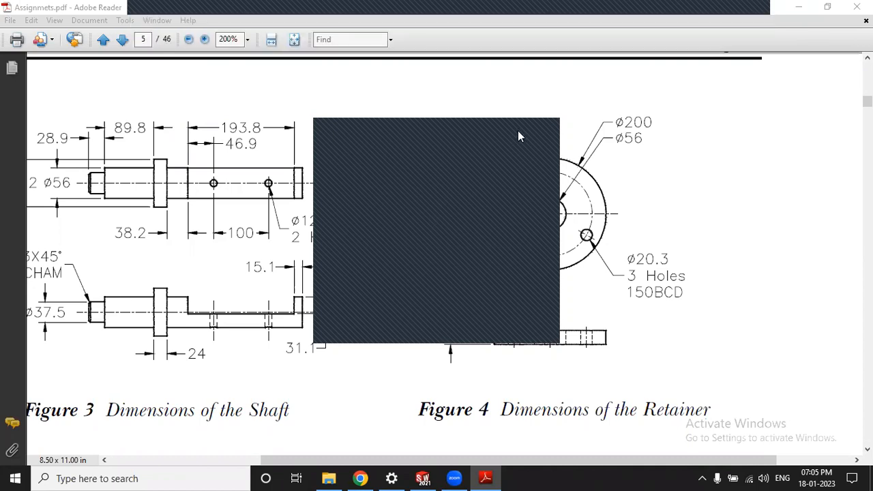
click(542, 130)
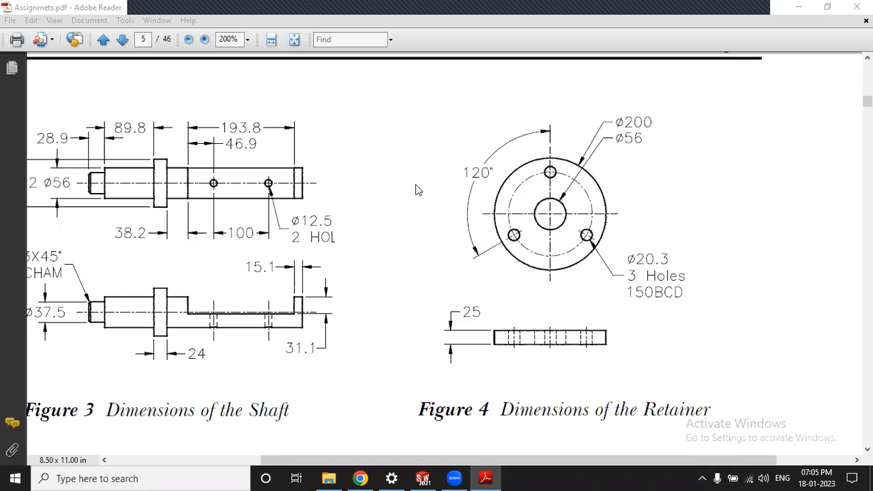
click(422, 477)
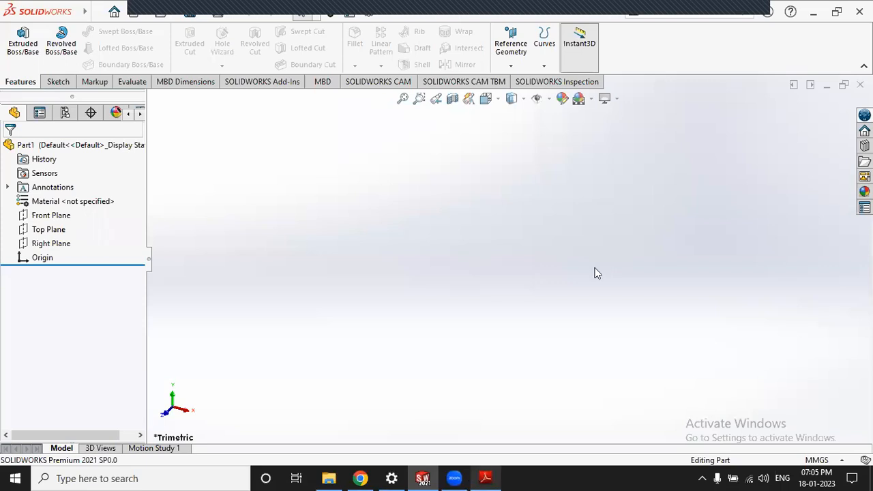
key(alt+Tab)
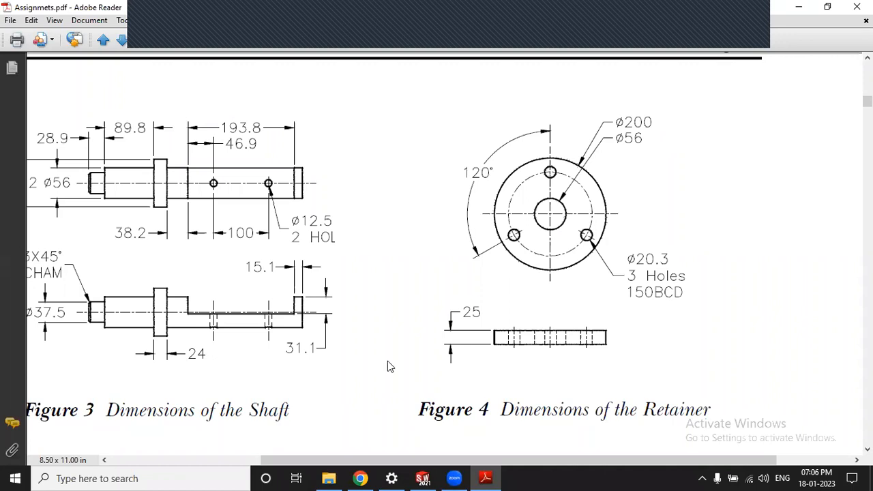
key(alt+Tab)
Sketch a circle about 145 mm in diameter on the Front Plane, centred on the origin.
click(68, 84)
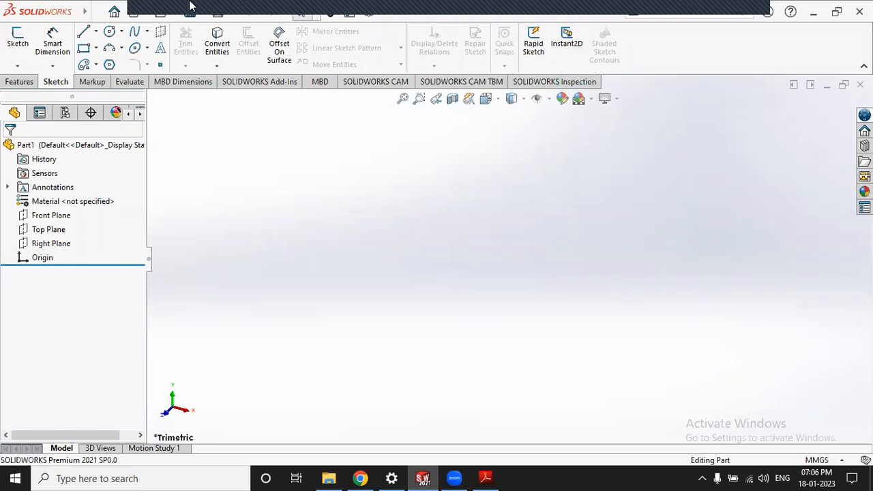
click(19, 42)
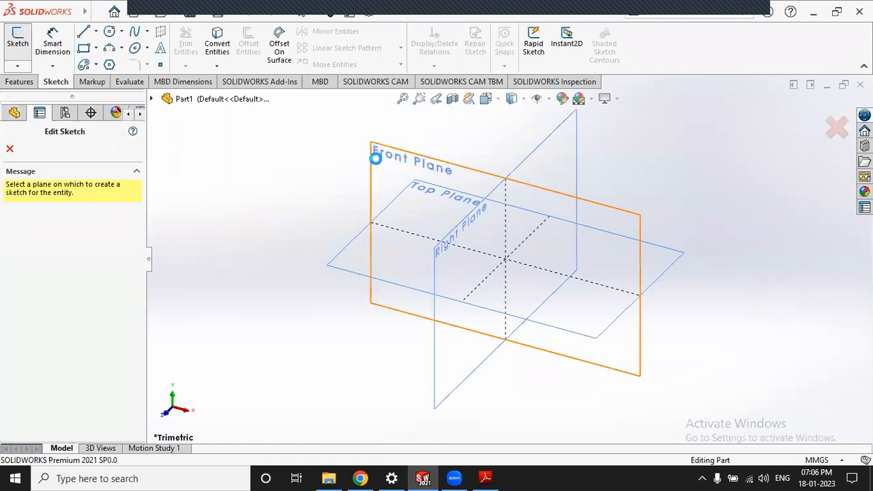
click(374, 158)
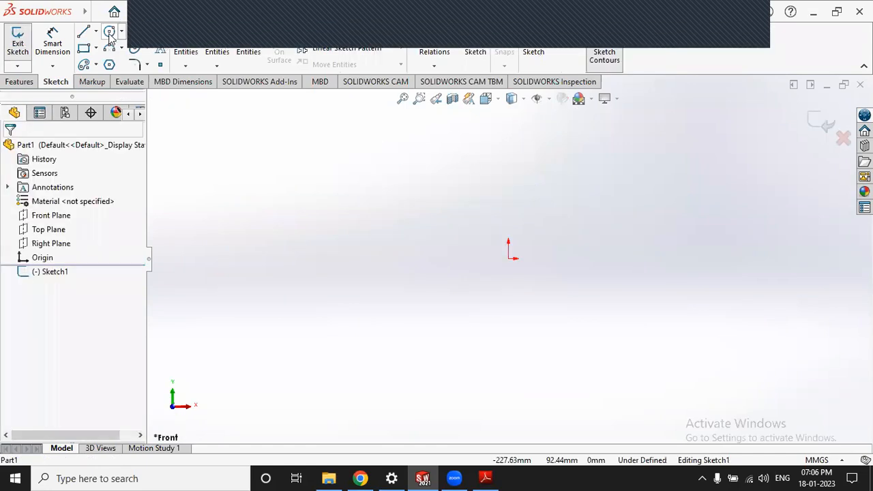
click(109, 31)
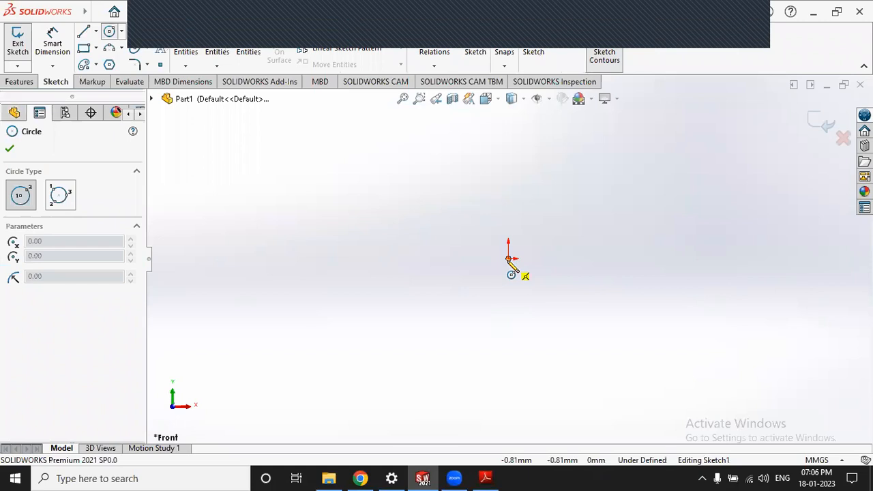
click(583, 345)
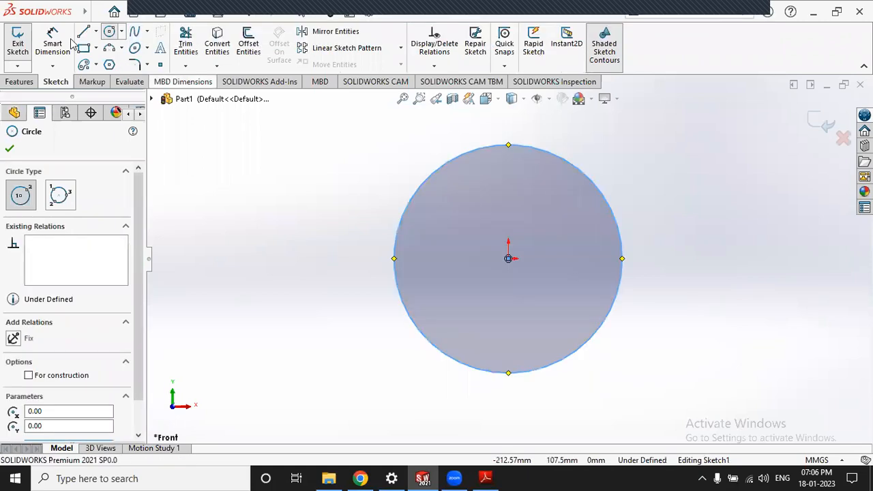
key(Escape)
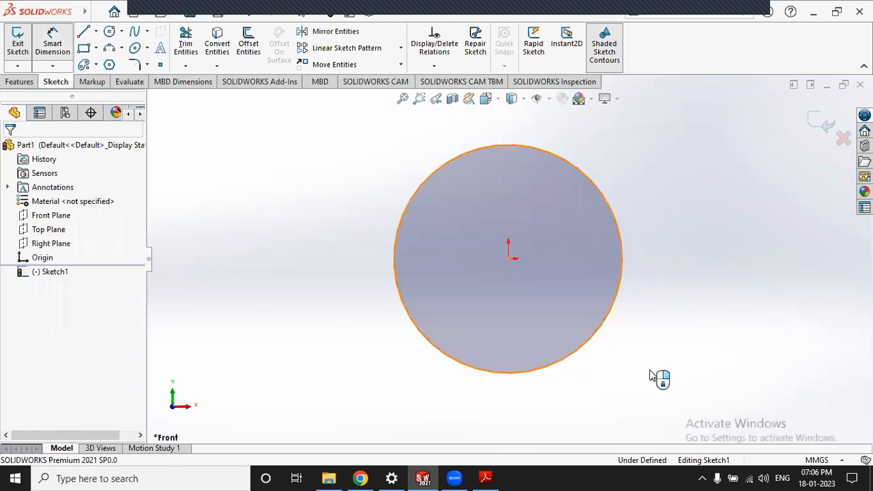
Dimension the circle's diameter as 200 mm and exit the sketch.
click(652, 385)
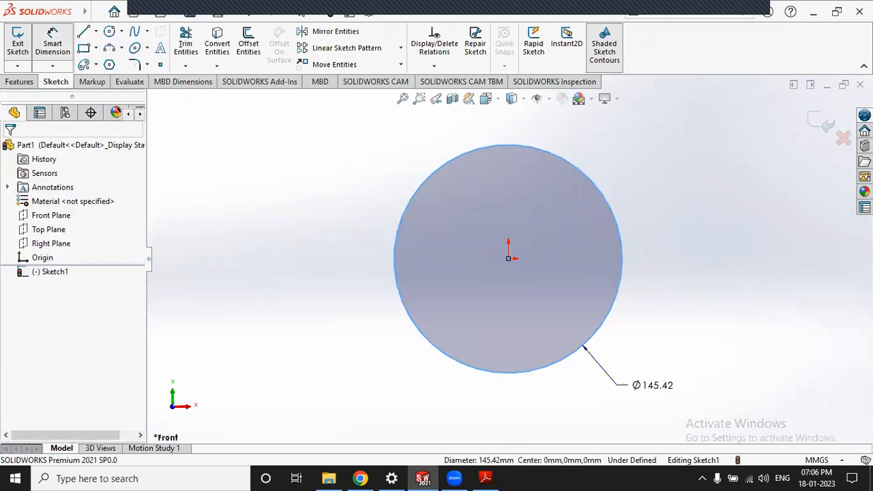
text(200)
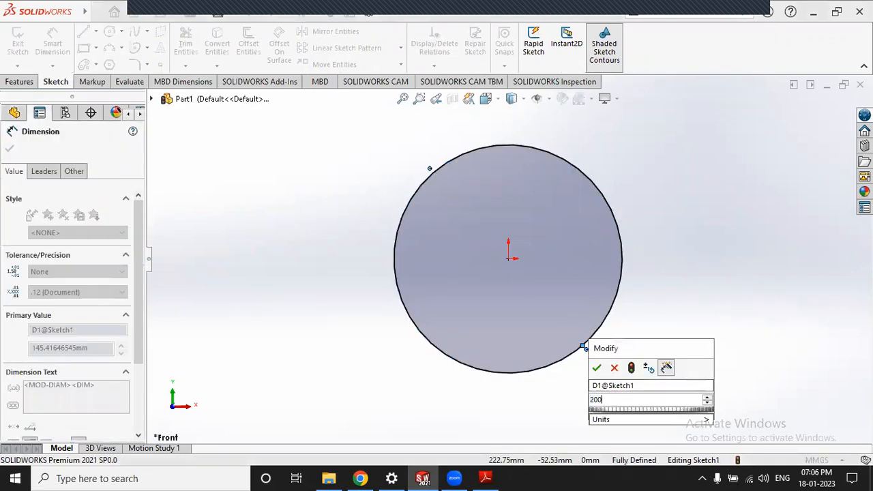
key(Return)
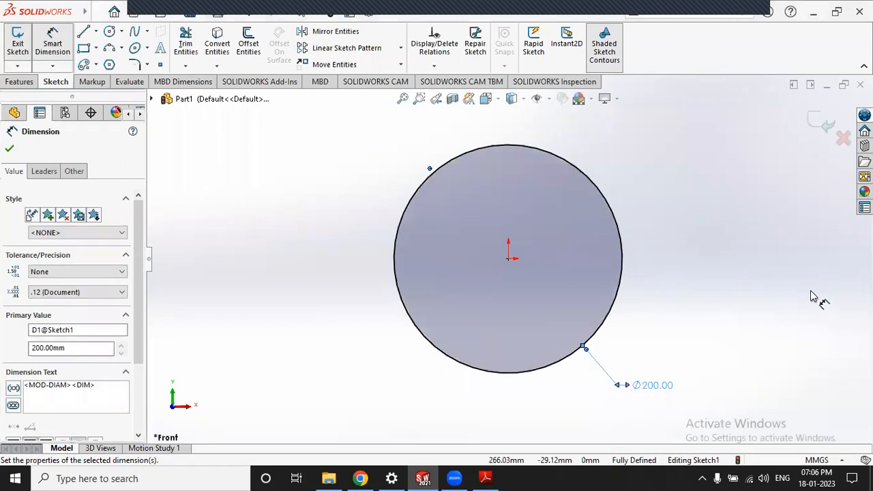
key(Escape)
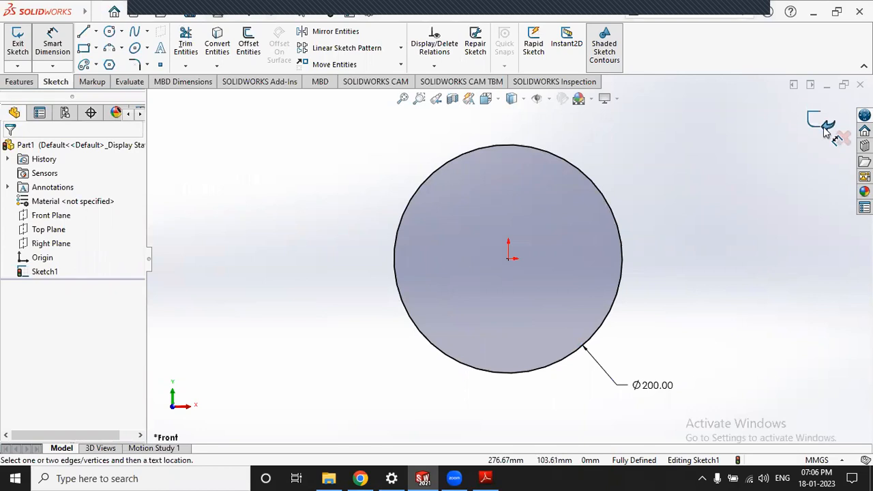
click(825, 131)
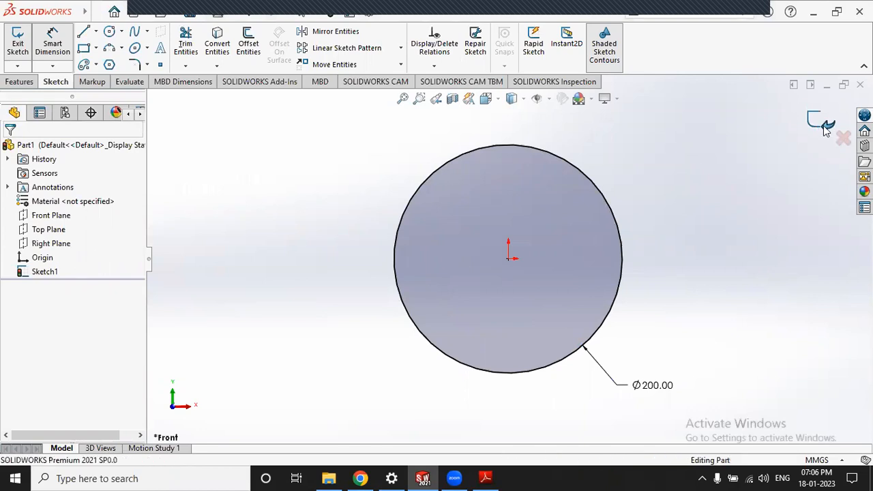
Extrude the circle sketch as a boss with a blind depth of 25 mm.
click(18, 81)
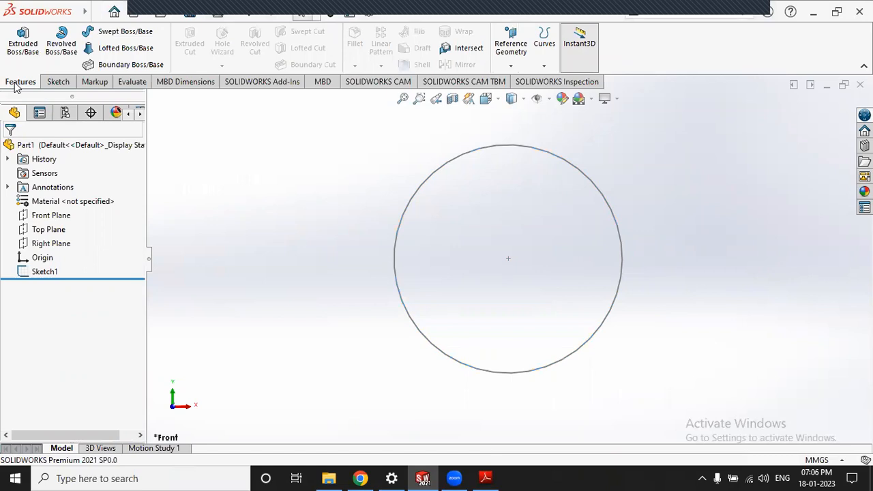
click(22, 55)
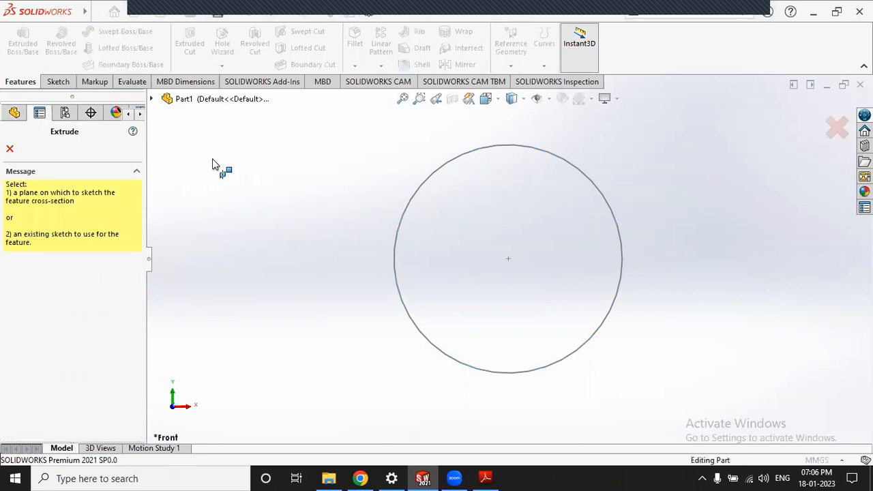
click(440, 166)
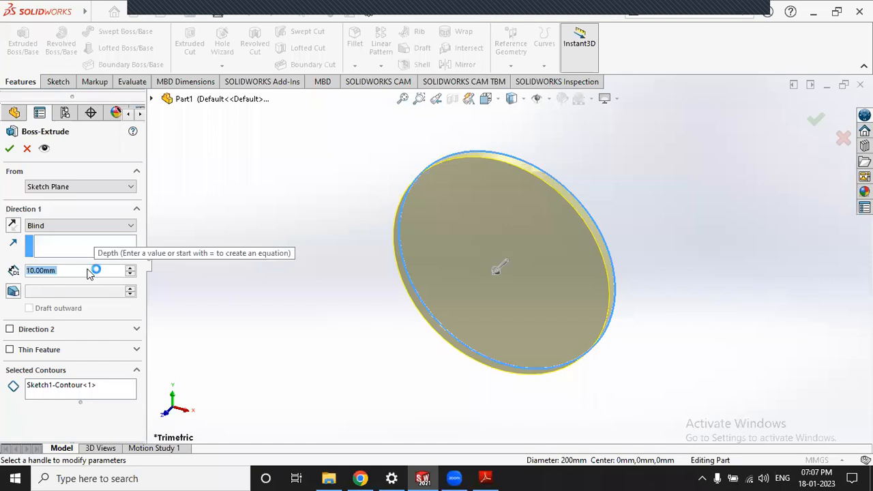
text(25)
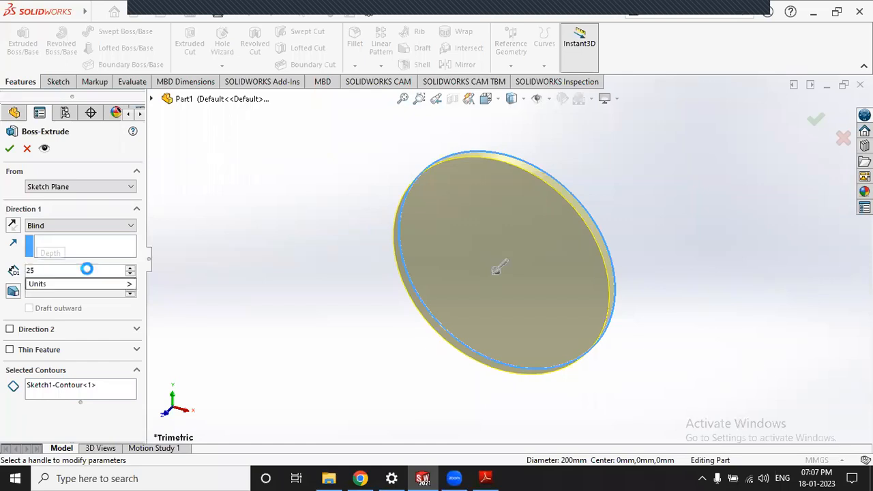
key(Return)
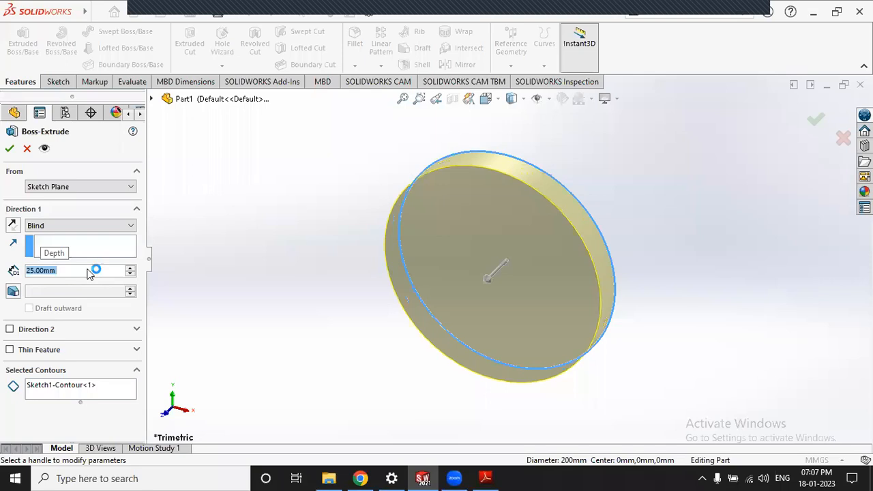
click(9, 149)
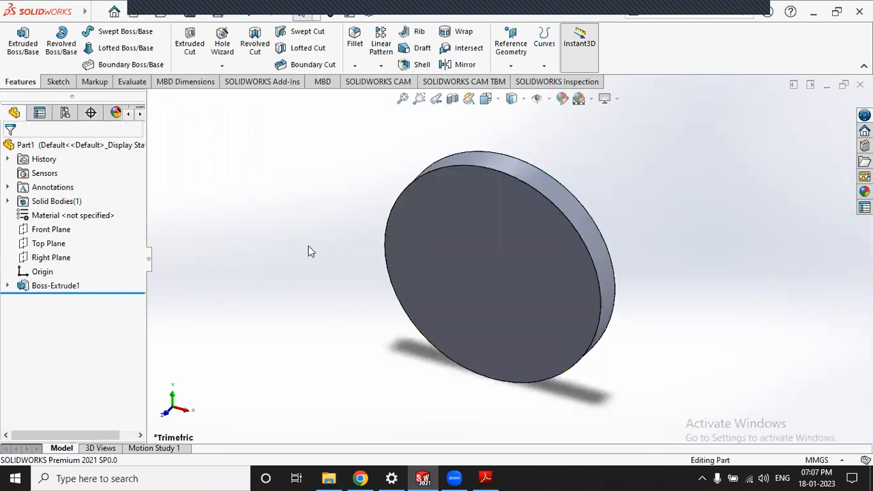
middle_drag(217, 323, 326, 322)
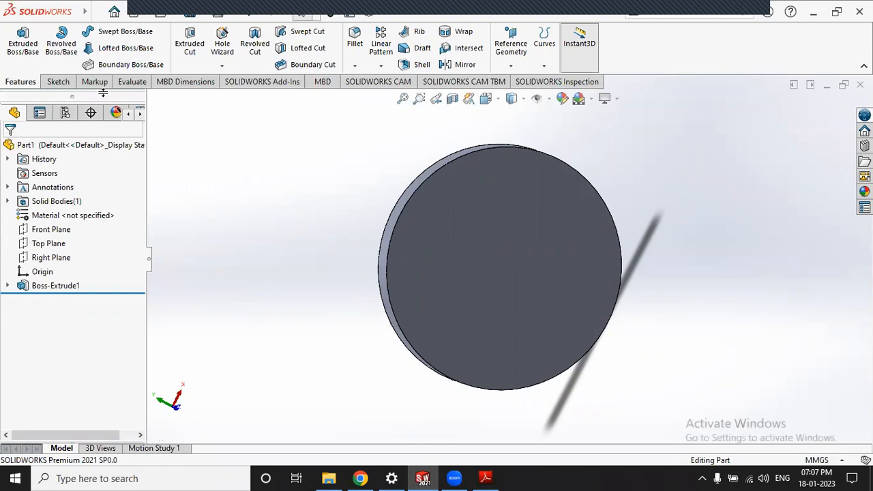
Sketch a circle on the disc's front face, centred on the origin.
click(56, 85)
click(21, 37)
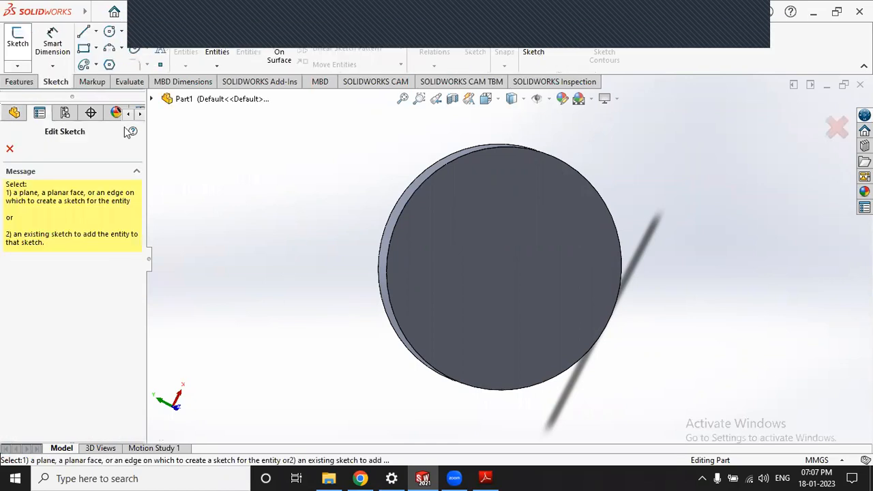
click(476, 270)
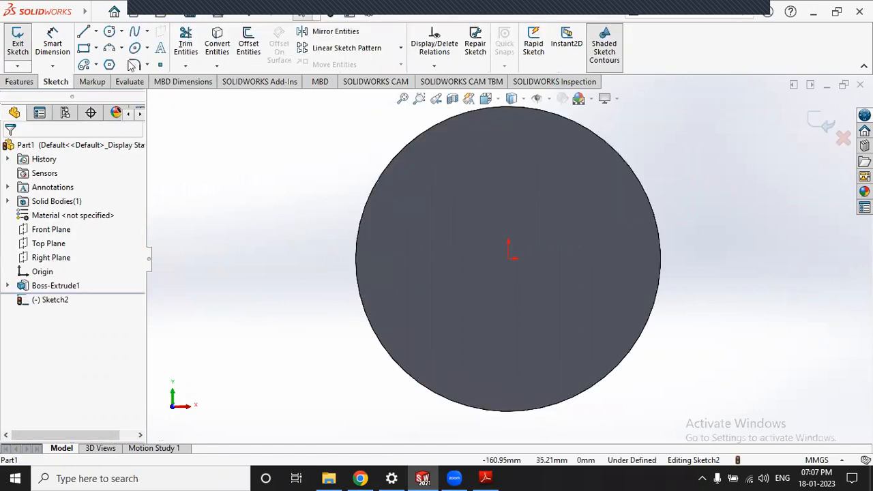
click(110, 32)
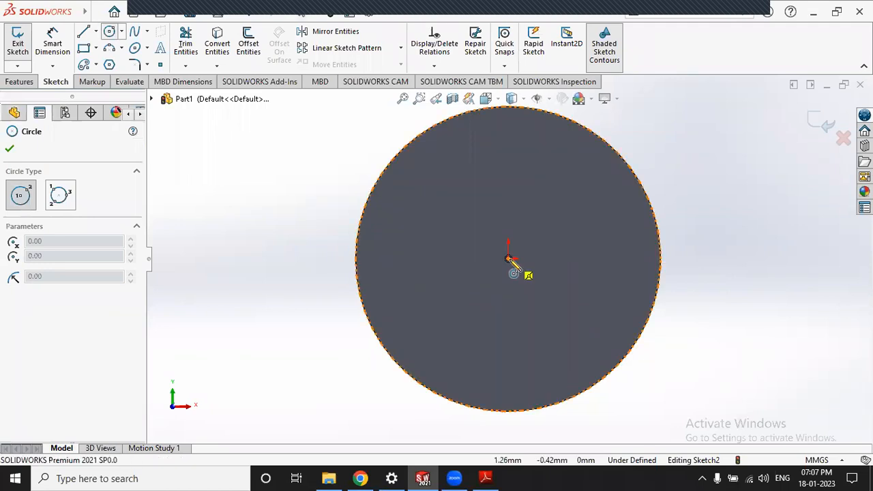
click(551, 308)
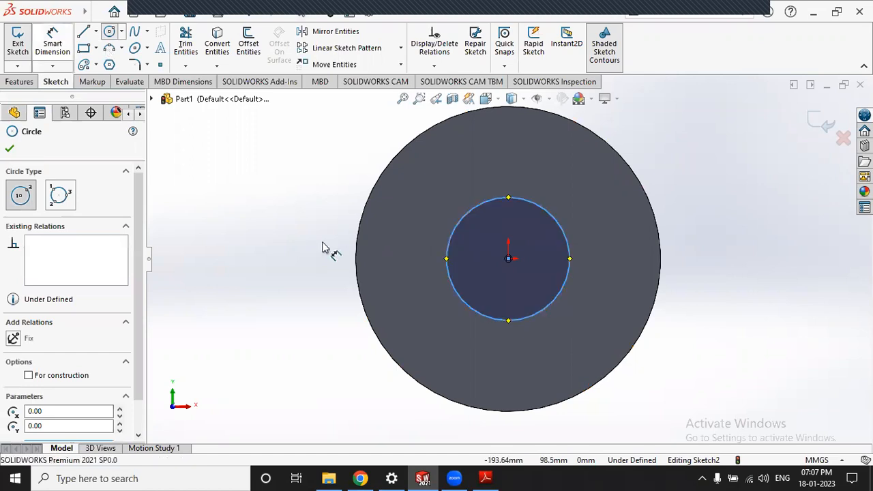
key(Escape)
Dimension the inner circle's diameter as 56 mm and exit the sketch.
click(544, 313)
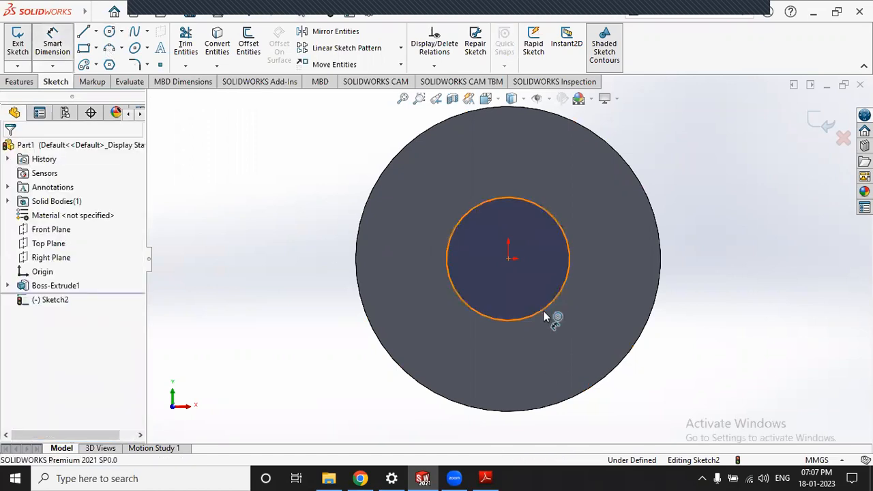
click(685, 378)
key(Return)
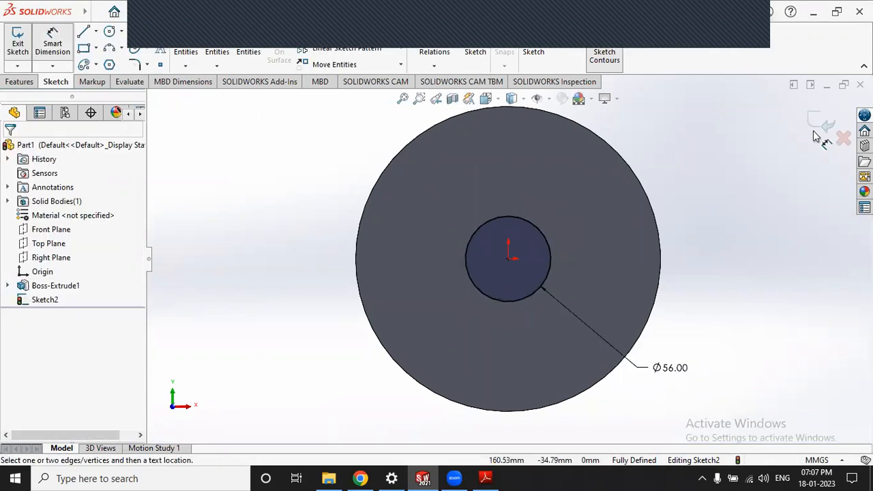
click(816, 137)
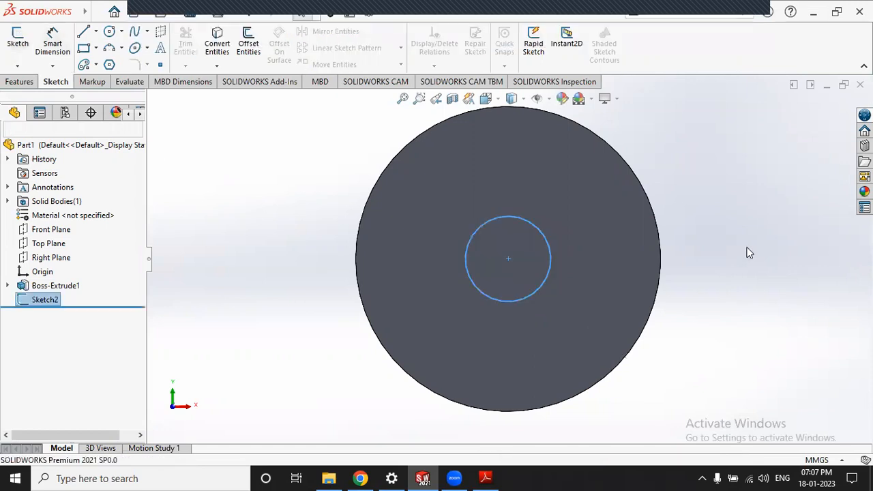
Cut-extrude the 56 mm circle through the disc with a blind depth of 25 mm.
click(725, 267)
middle_drag(643, 307, 608, 295)
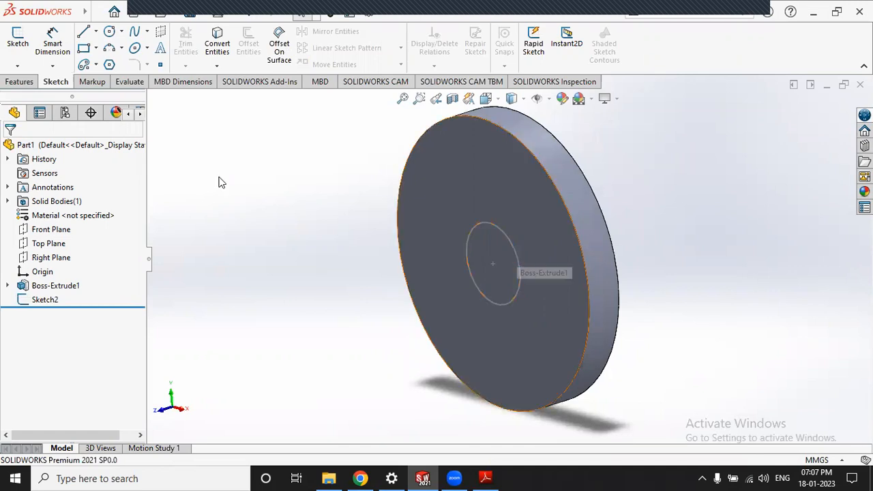
click(19, 81)
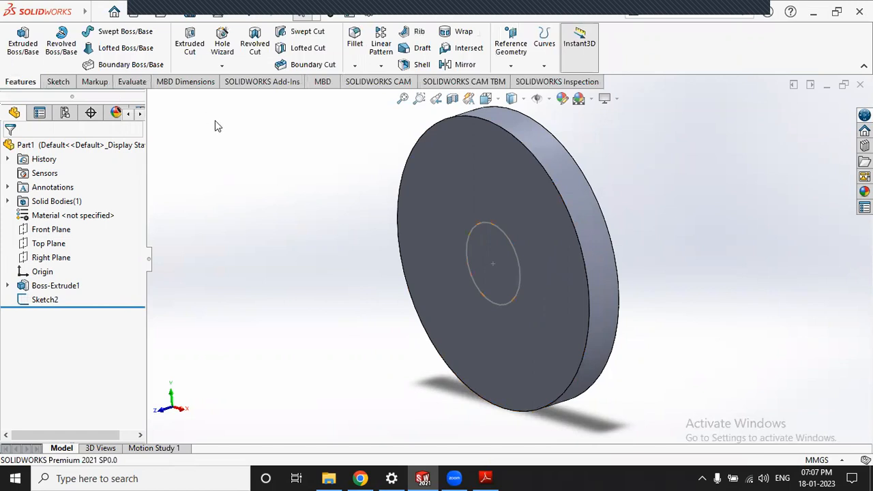
click(191, 63)
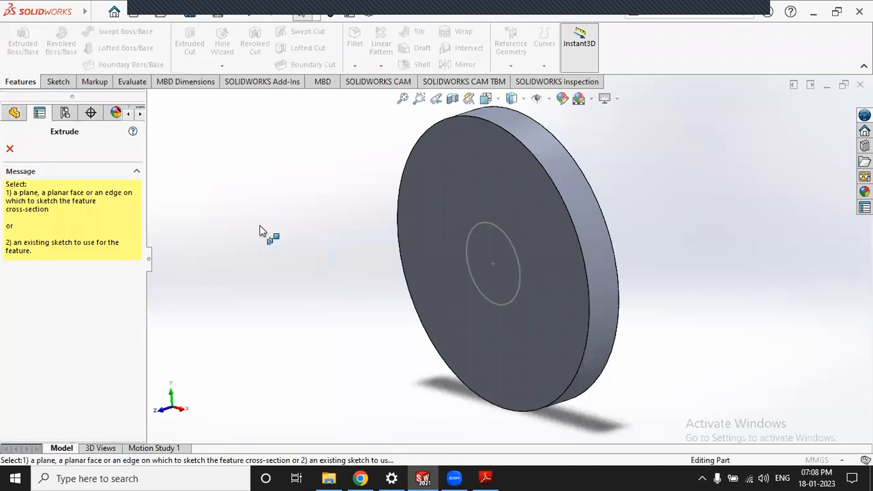
click(515, 257)
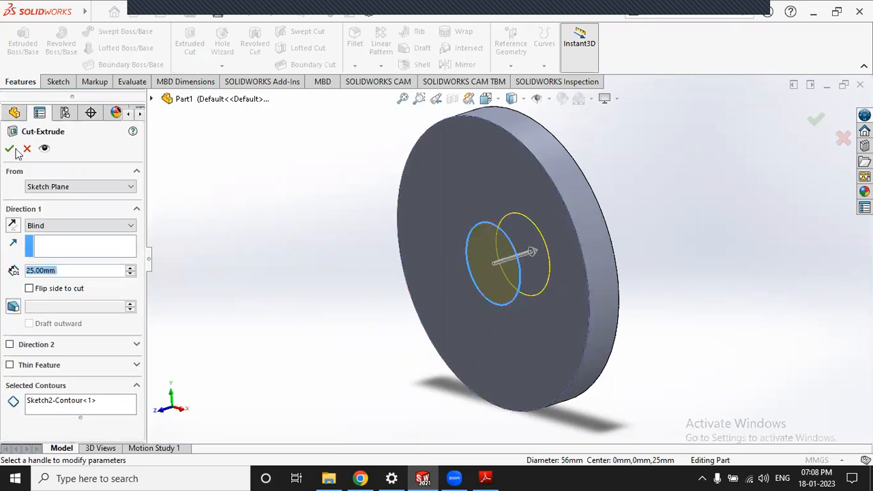
key(Return)
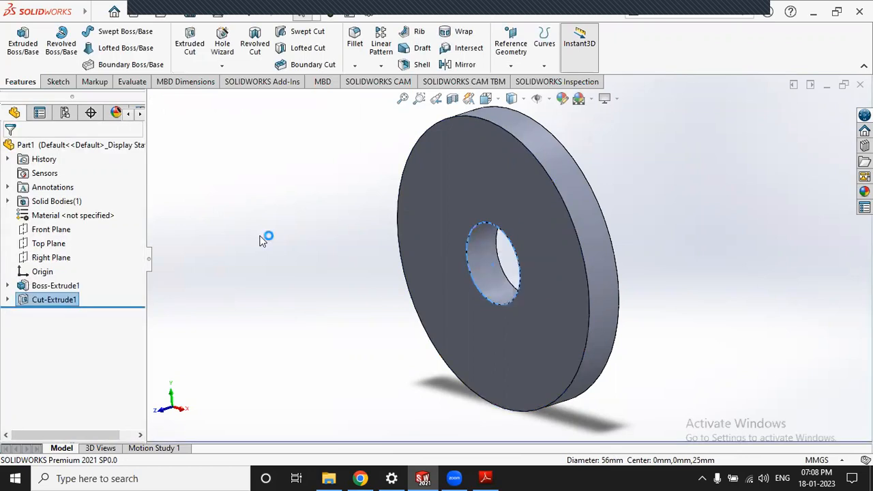
Check the bolt-hole dimensions on the Retainer drawing in the PDF and return to the part in SOLIDWORKS.
click(279, 275)
middle_drag(364, 301, 391, 303)
click(485, 477)
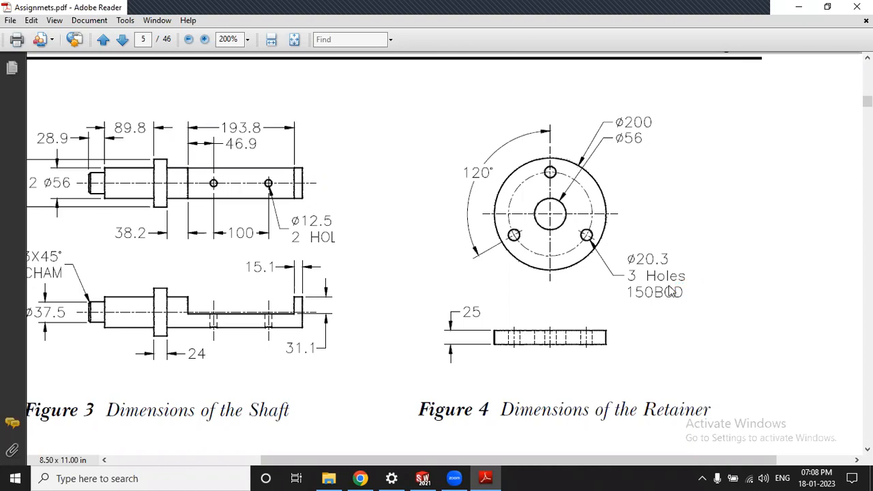
click(422, 477)
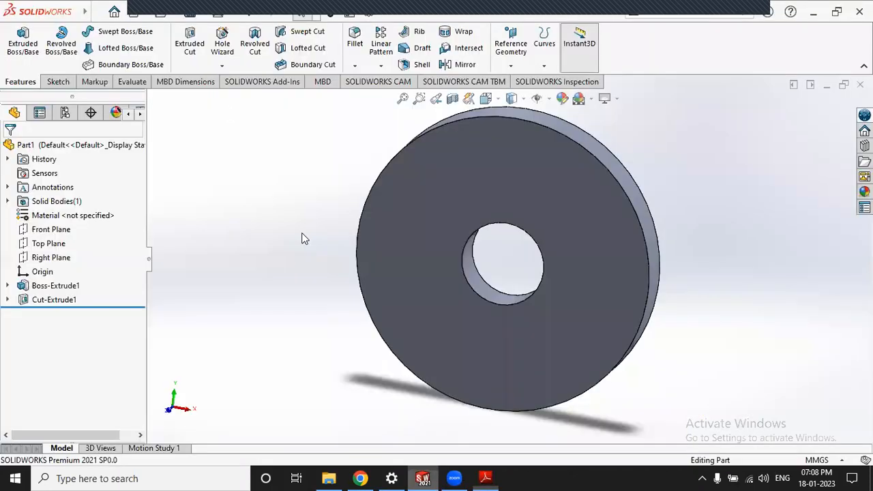
Sketch a circle about 144 mm in diameter on the disc's front face, centred on the origin.
click(57, 81)
click(448, 172)
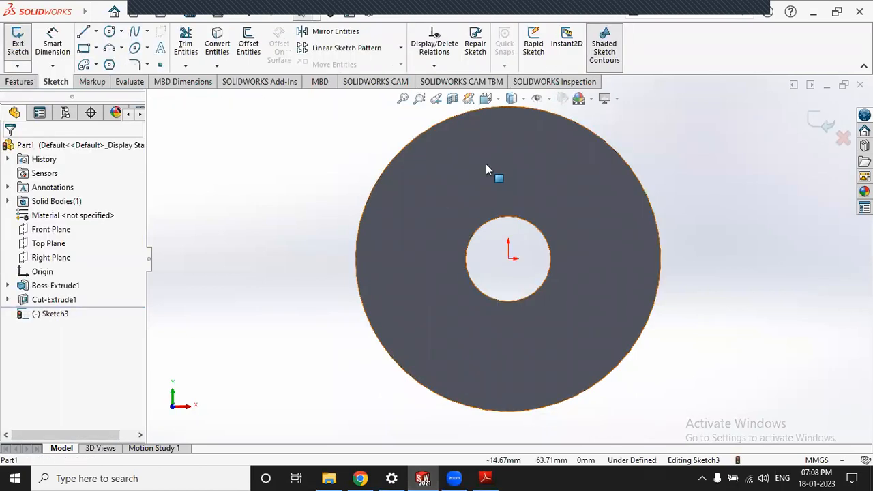
click(109, 32)
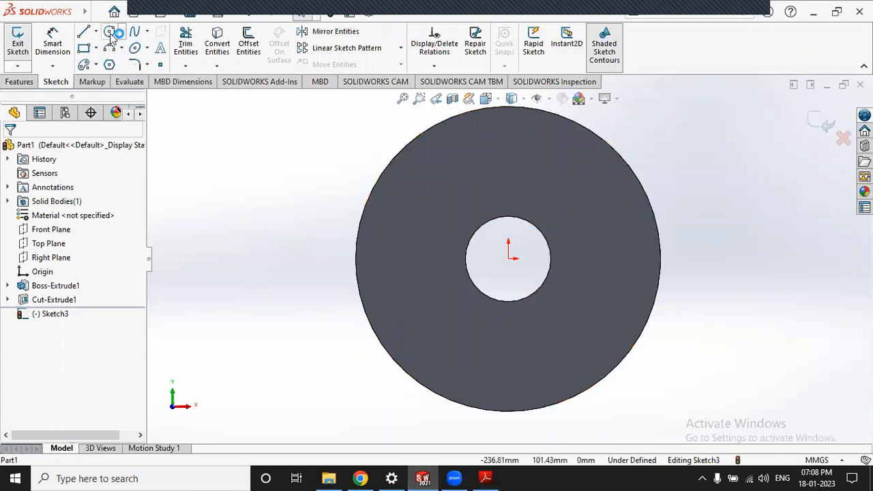
click(508, 259)
click(571, 346)
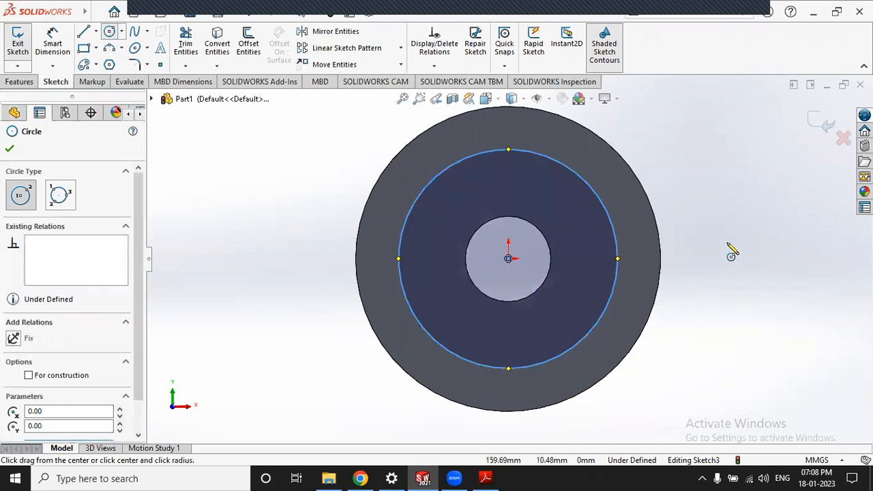
key(Escape)
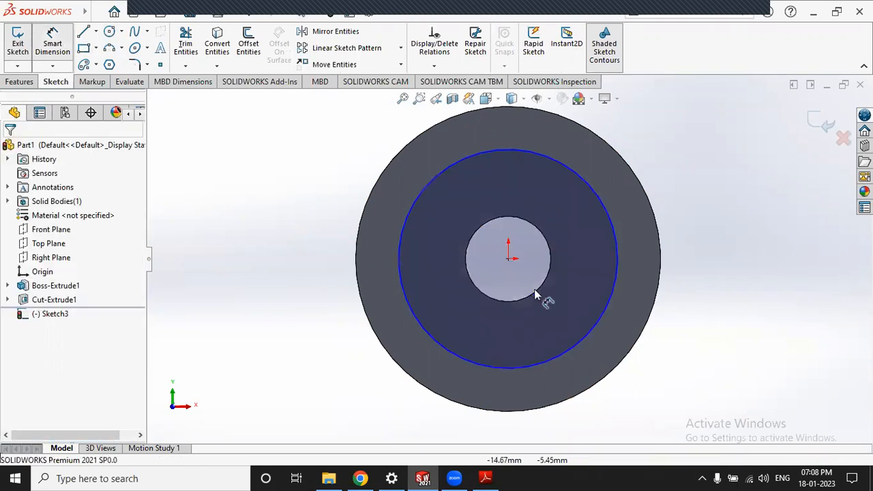
Dimension the new circle's diameter as 150 mm and convert it to construction geometry.
click(607, 317)
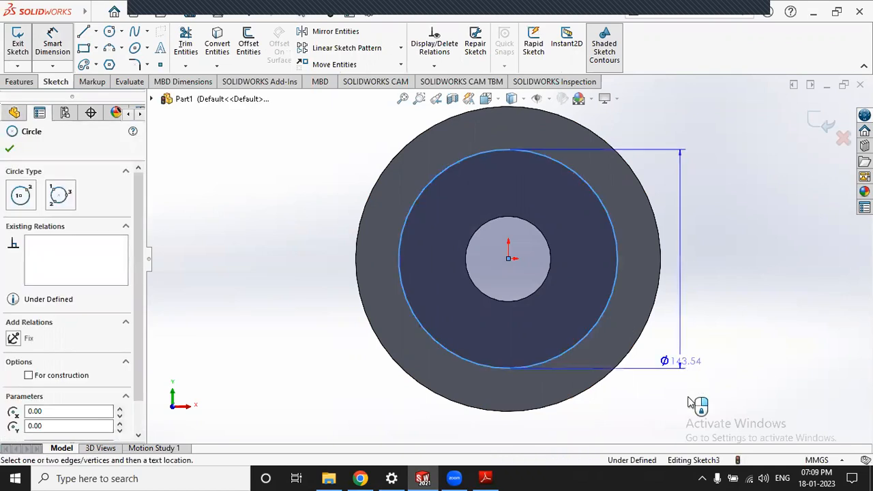
click(731, 331)
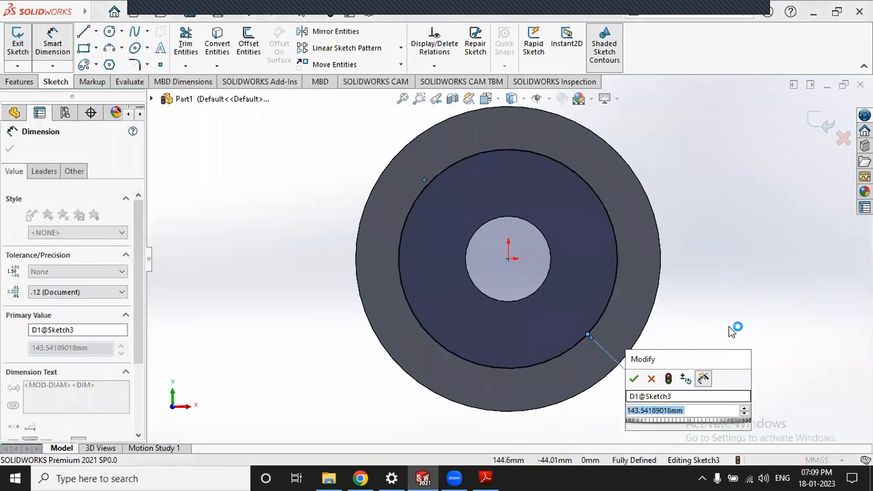
text(160)
key(Return)
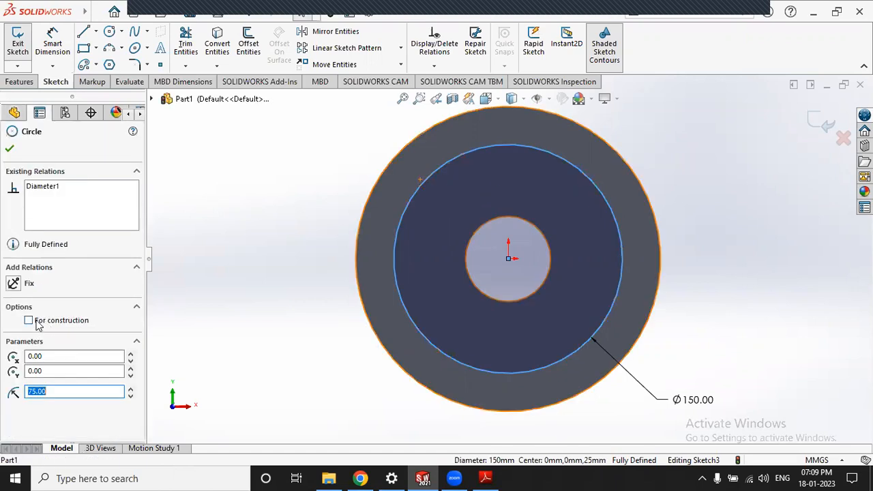
click(37, 325)
click(9, 149)
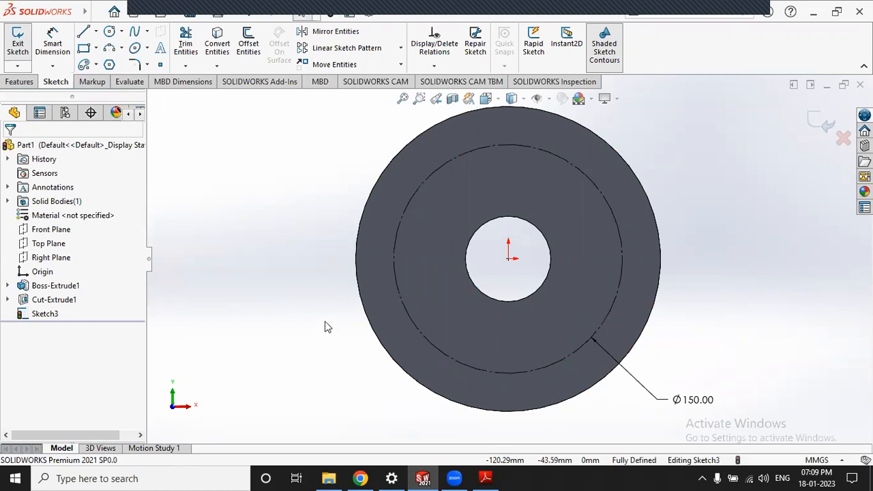
Sketch a circle about 32 mm in diameter centred on the top quadrant point of the construction circle.
click(110, 31)
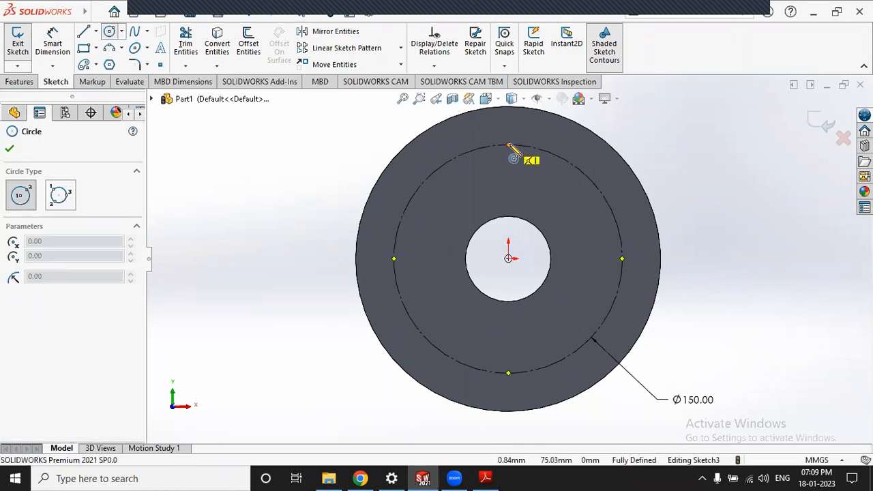
click(508, 145)
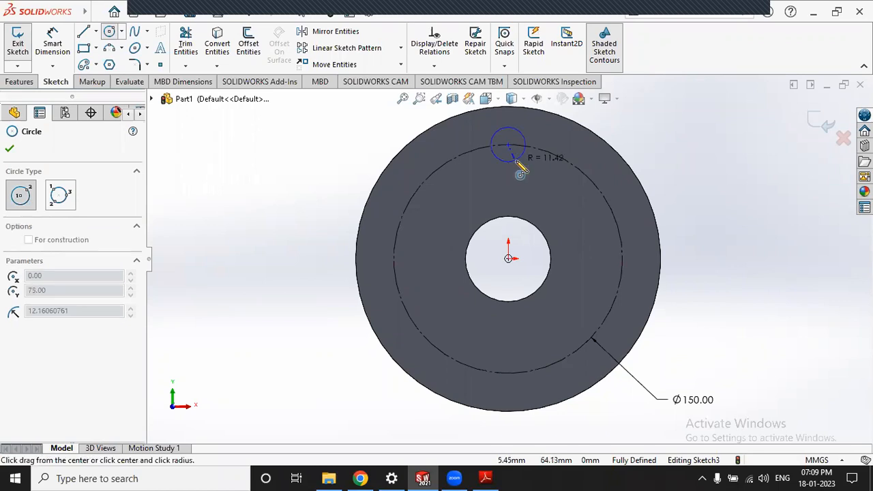
click(523, 162)
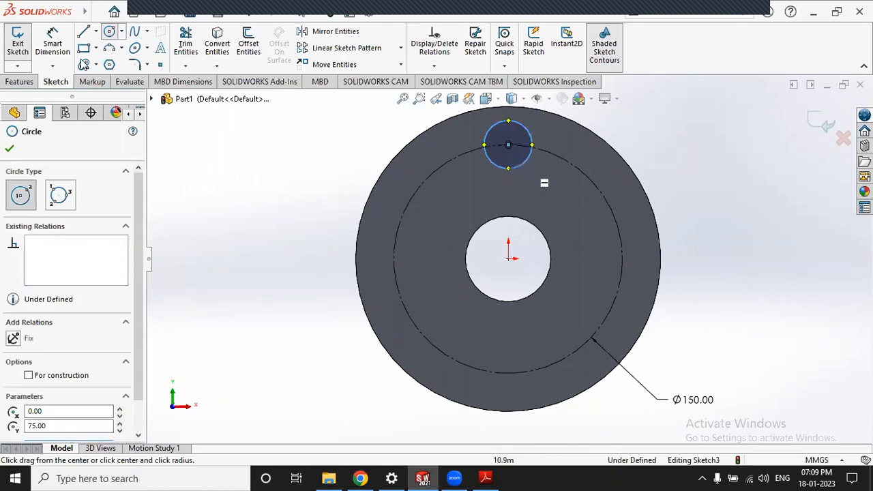
Dimension the small hole circle's diameter as 20.3 mm.
click(60, 41)
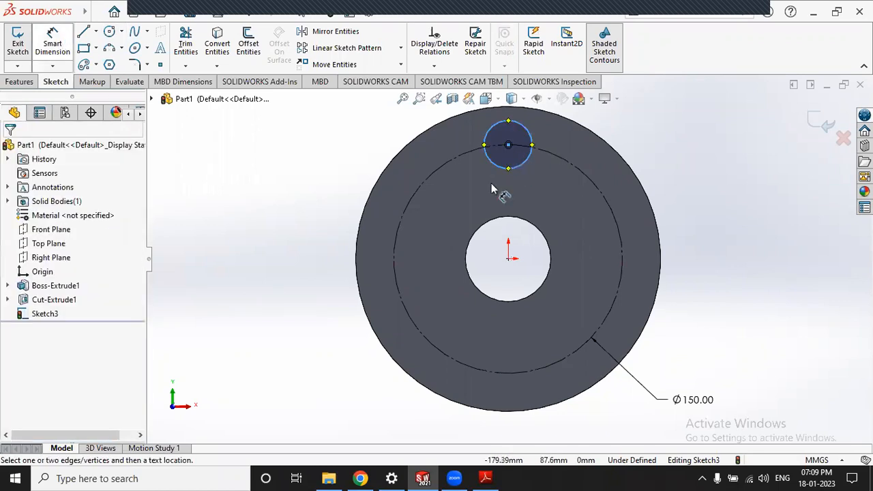
click(532, 140)
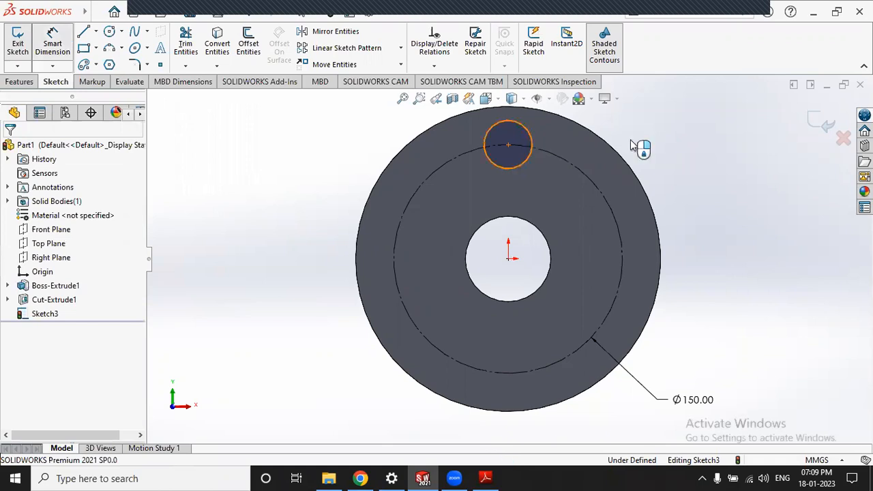
click(665, 121)
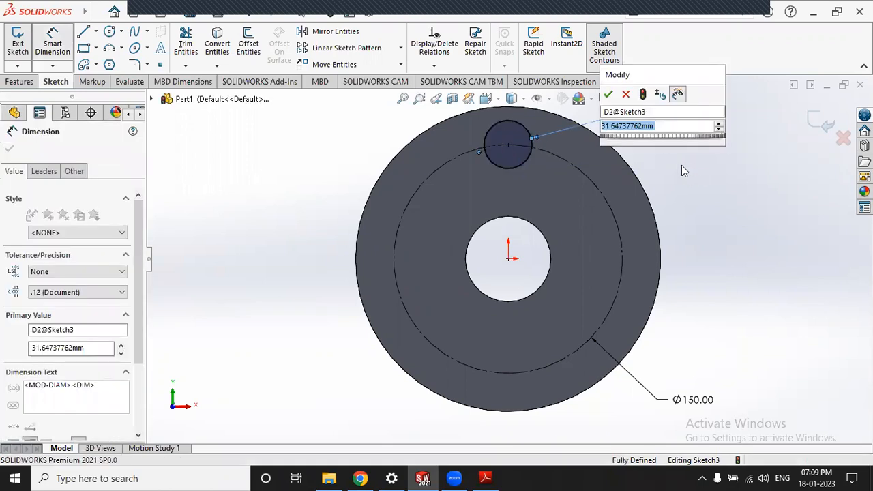
text(20.)
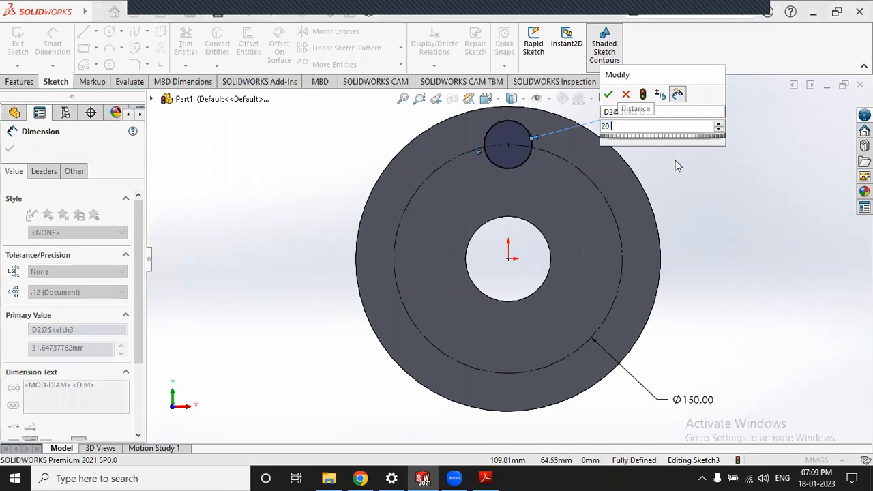
text(3)
key(Return)
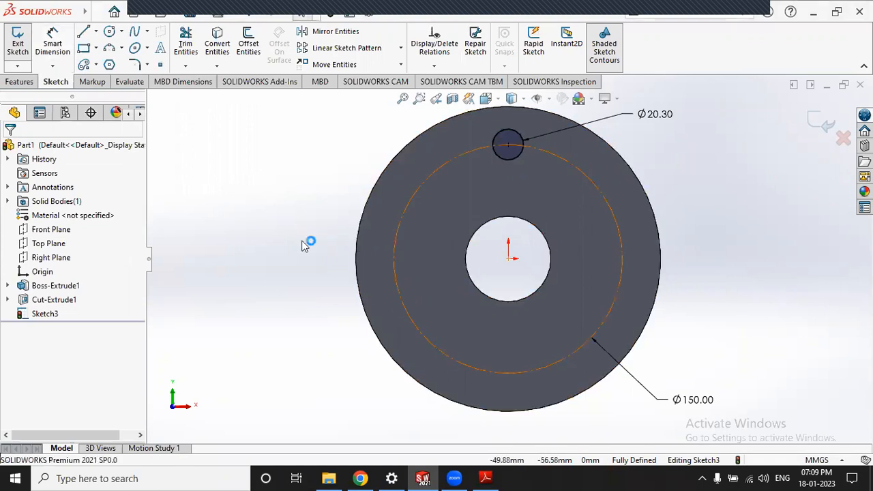
Create a circular sketch pattern of the 20.3 mm circle about the origin with 3 equally spaced instances over 360 degrees.
click(401, 49)
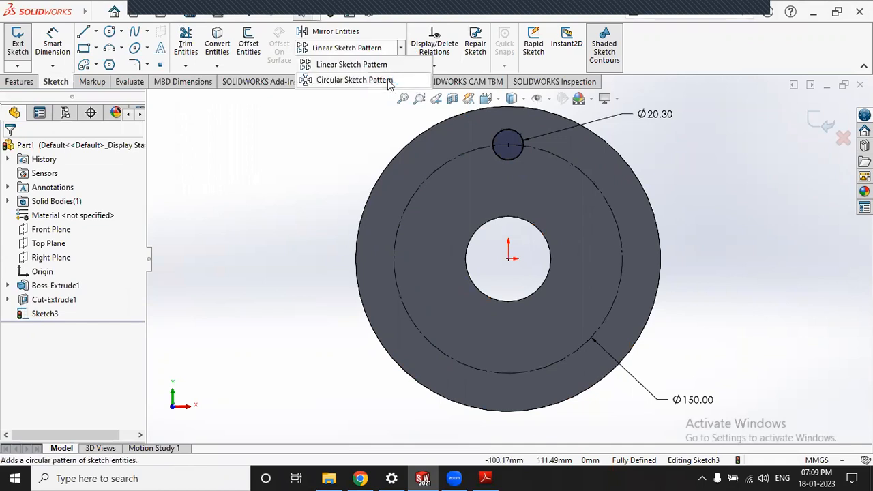
click(388, 80)
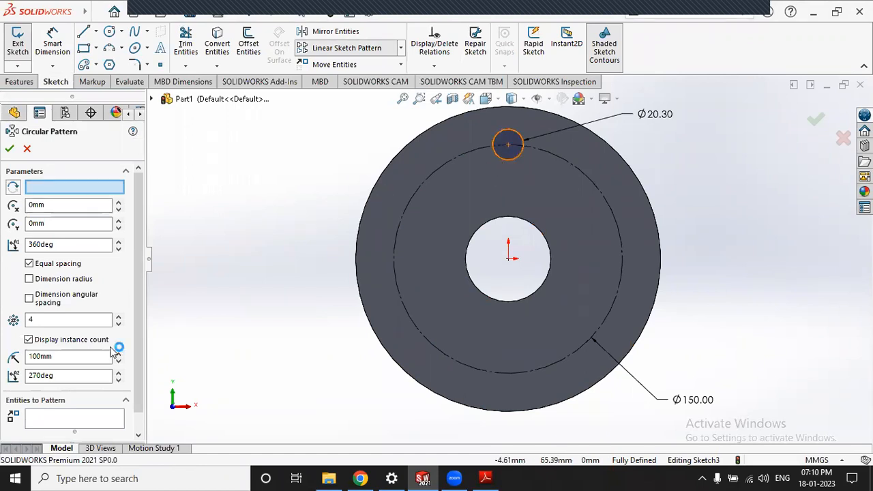
click(59, 421)
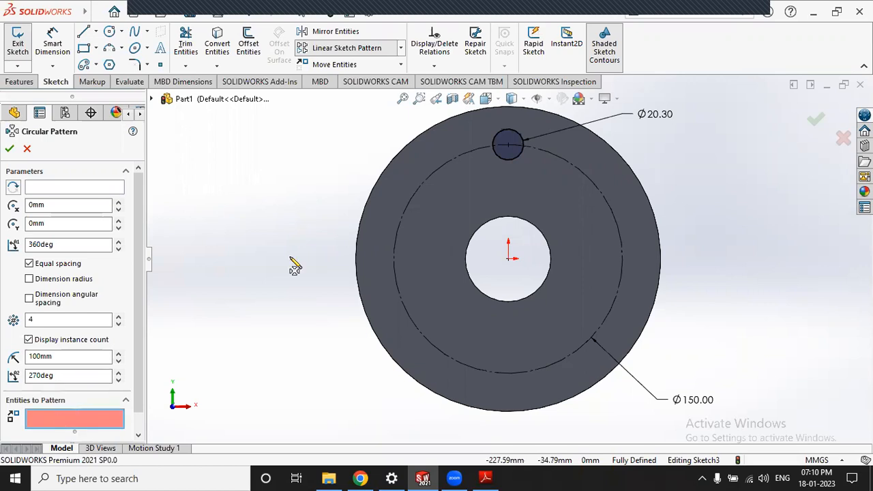
click(495, 158)
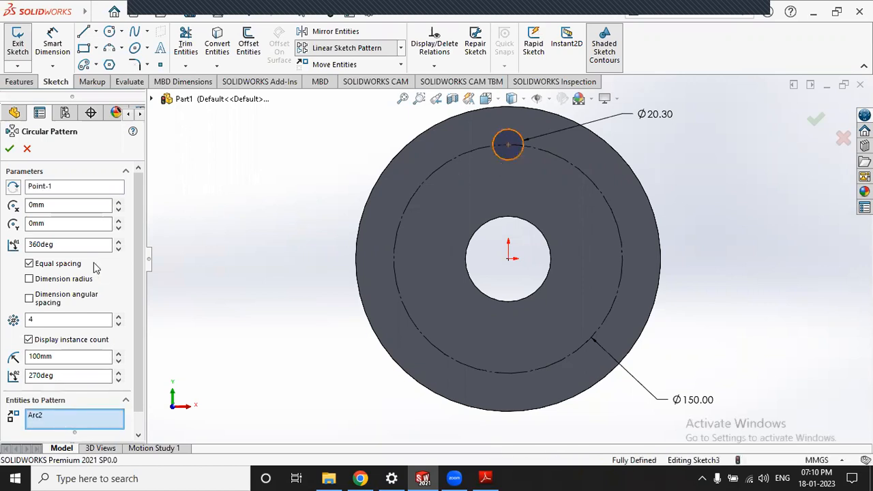
double_click(30, 319)
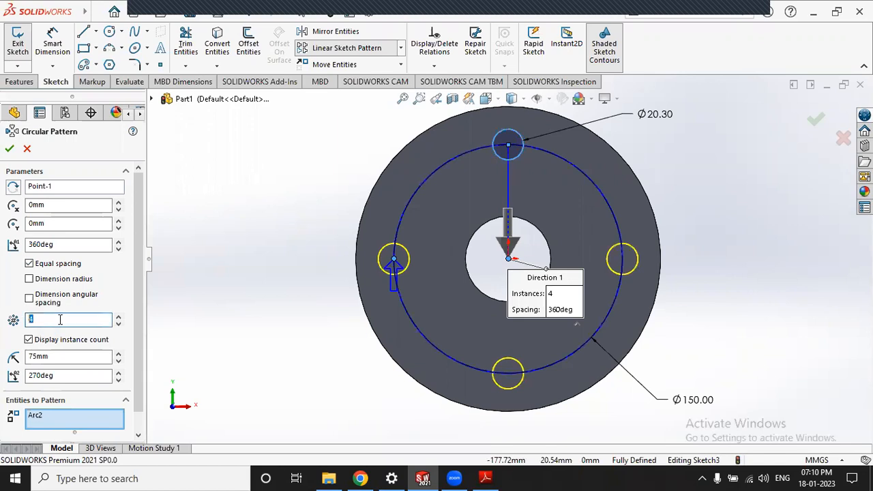
text(3)
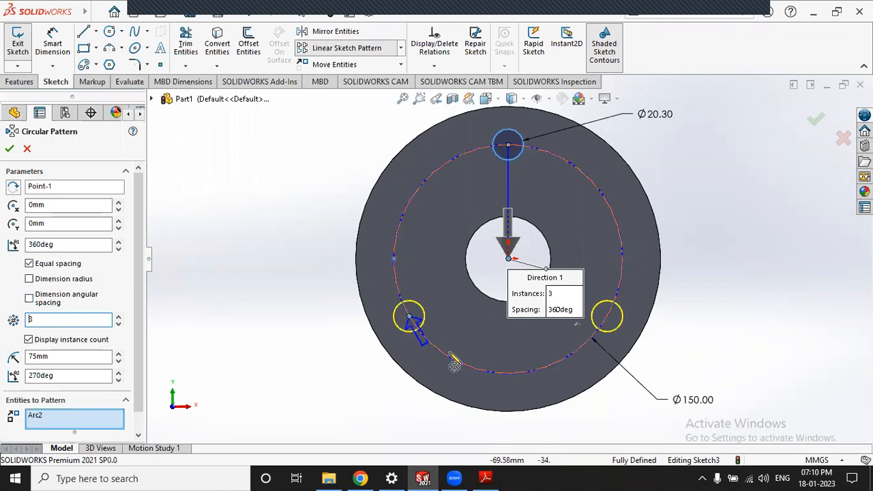
drag(78, 241, 9, 249)
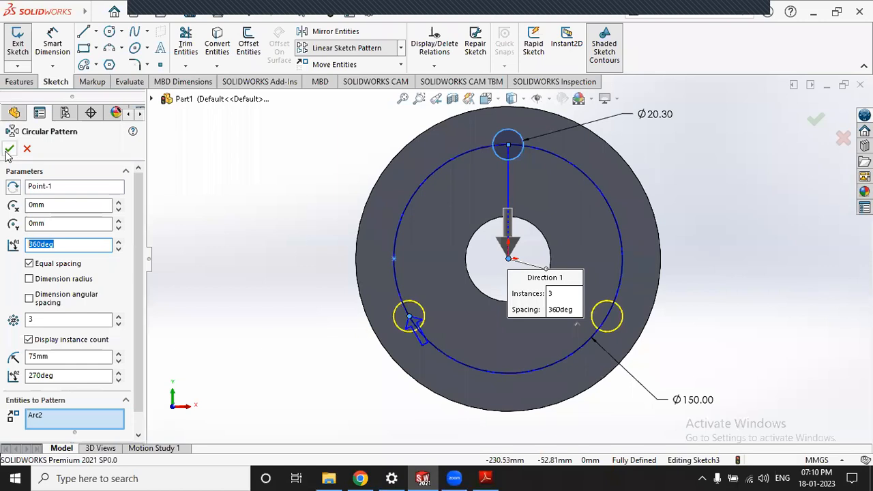
key(Return)
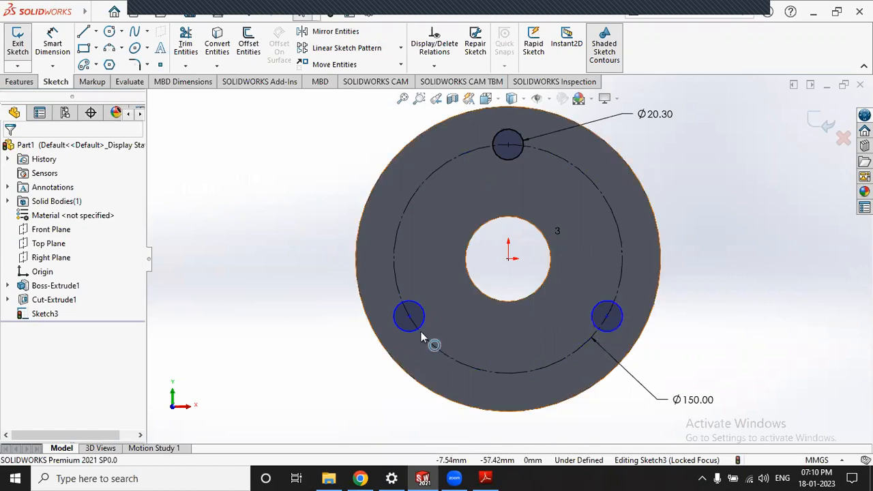
Drag the right patterned circle off the construction circle, and make its centre coincident with the 150 mm construction circle.
click(607, 317)
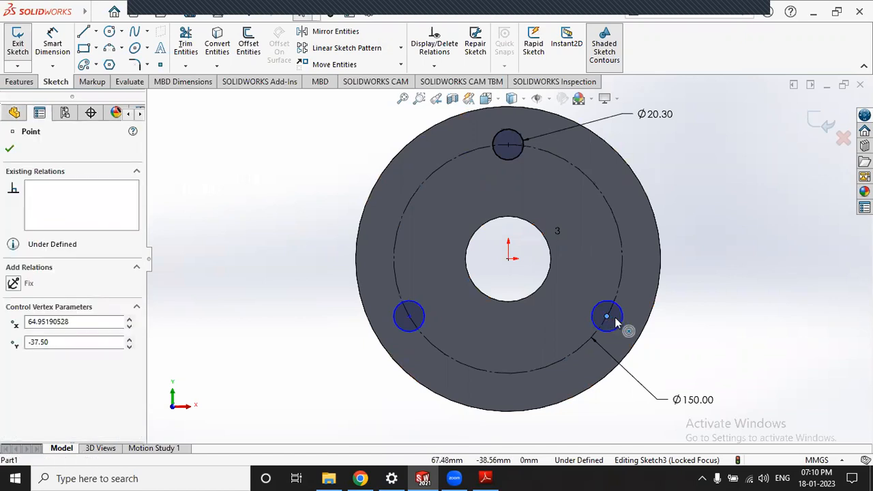
drag(606, 316, 623, 317)
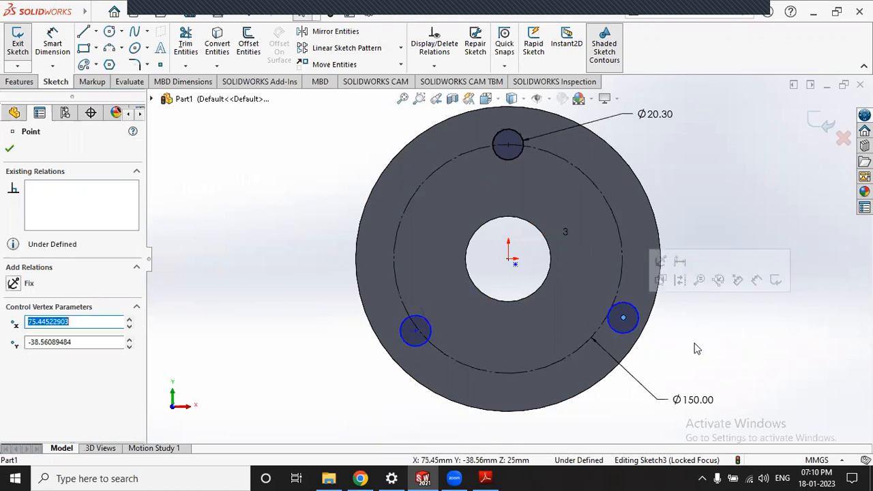
click(660, 335)
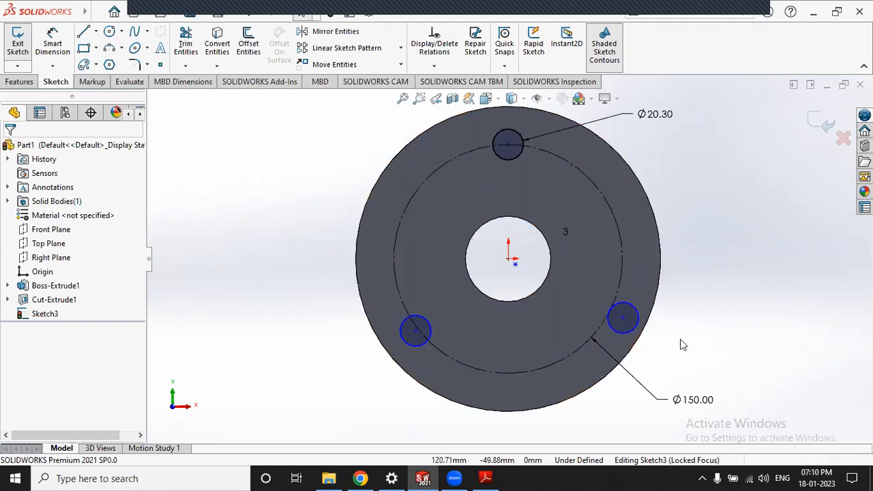
click(624, 319)
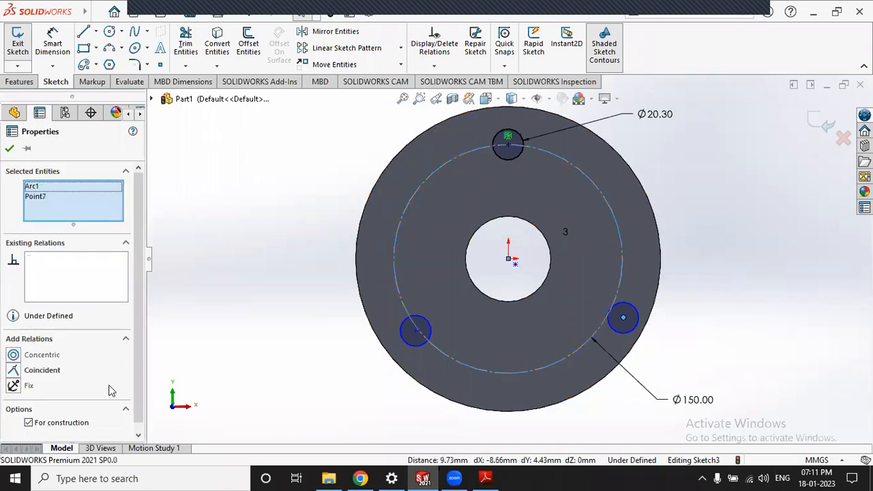
click(49, 371)
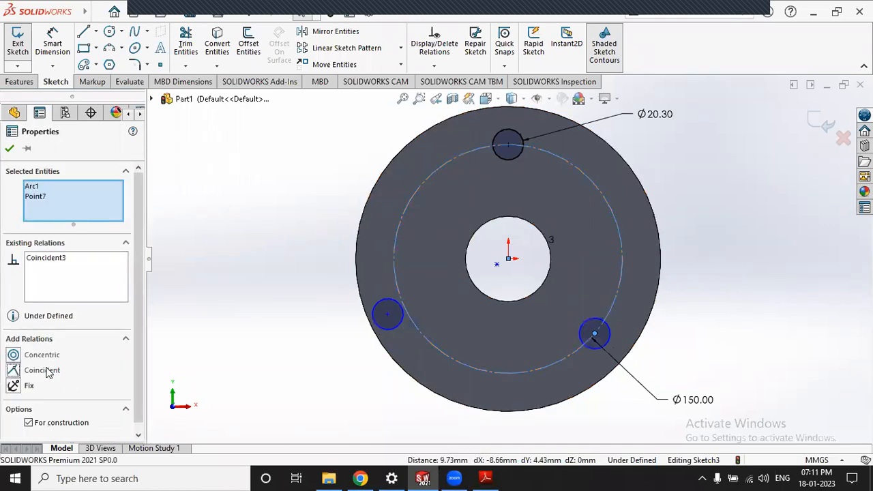
click(261, 315)
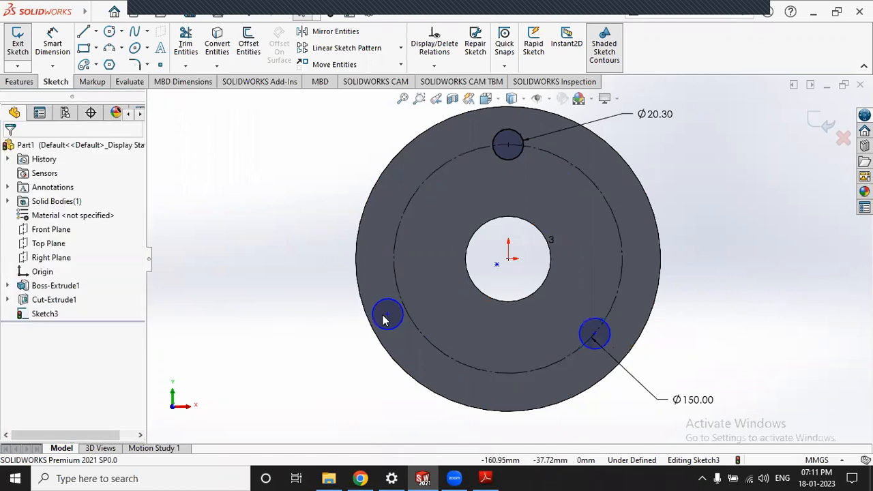
Drag the circular pattern's centre point onto the origin and test the patterned circles' remaining movement along the construction circle.
click(389, 314)
click(234, 315)
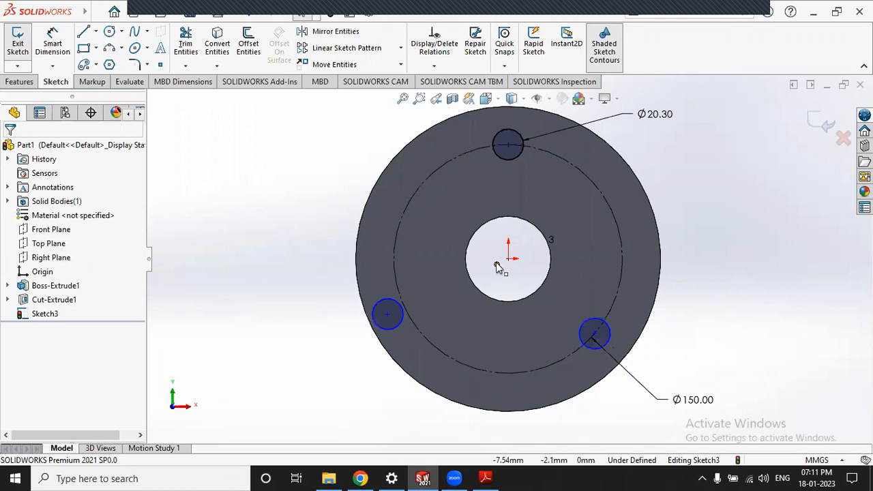
drag(513, 263, 508, 259)
click(246, 249)
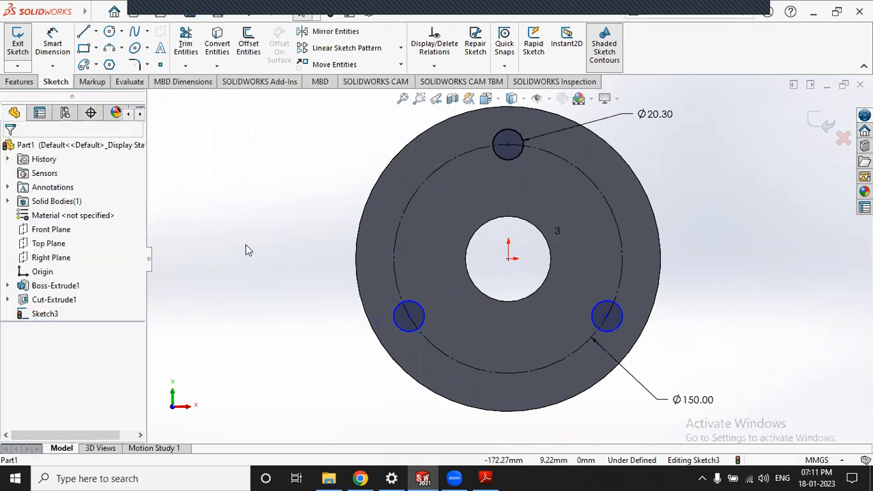
click(509, 261)
drag(497, 278, 508, 259)
drag(602, 313, 703, 339)
click(473, 253)
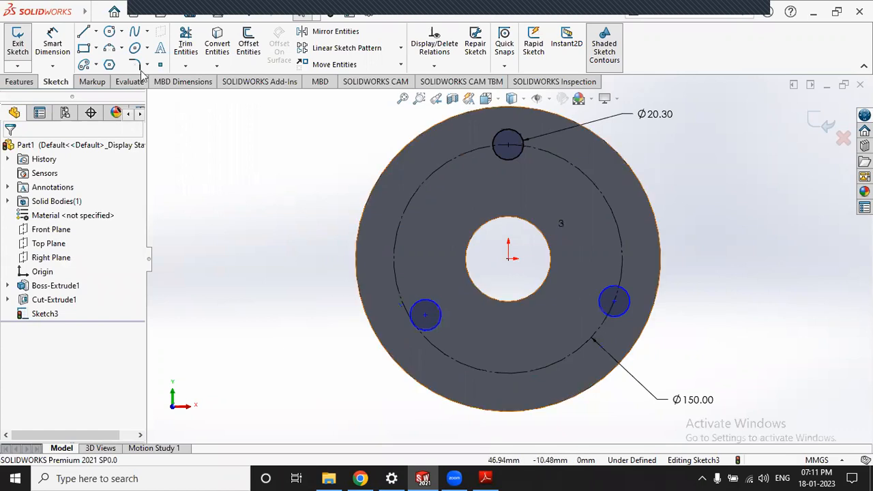
Draw two centrelines from the origin, one to the right circle's centre and one vertical to the top circle's centre.
click(95, 31)
click(116, 62)
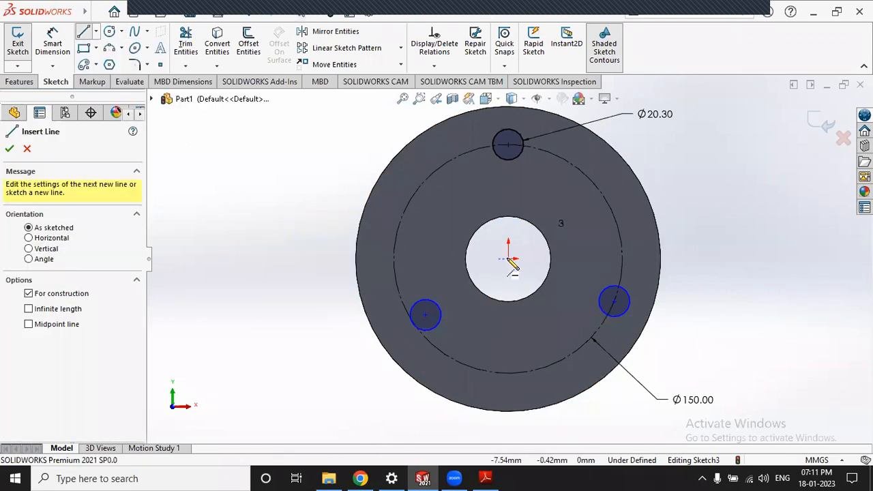
click(613, 302)
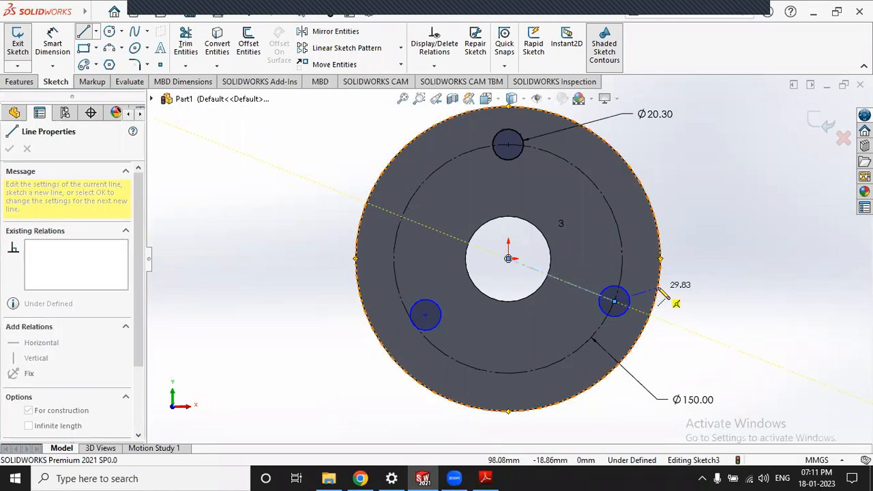
key(Escape)
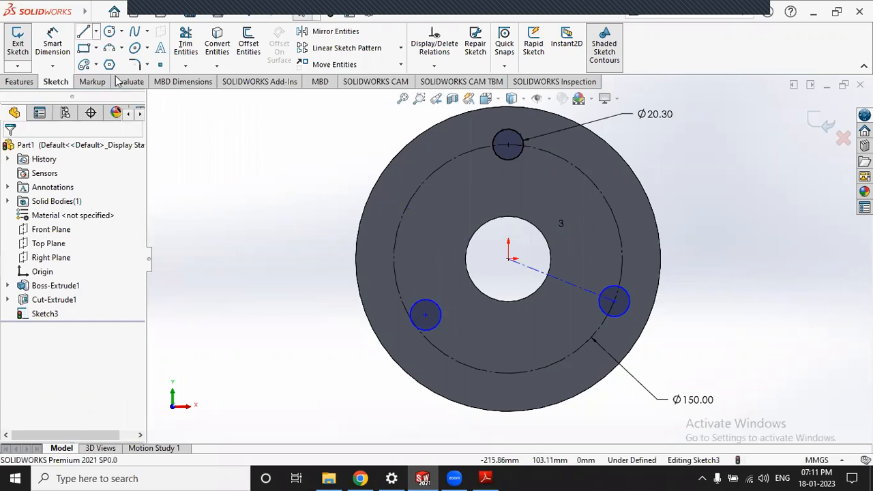
click(95, 32)
click(508, 259)
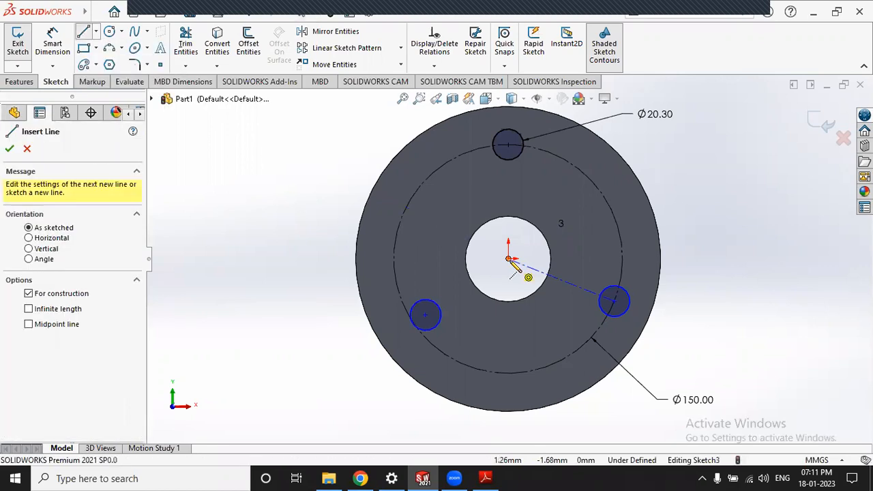
click(508, 145)
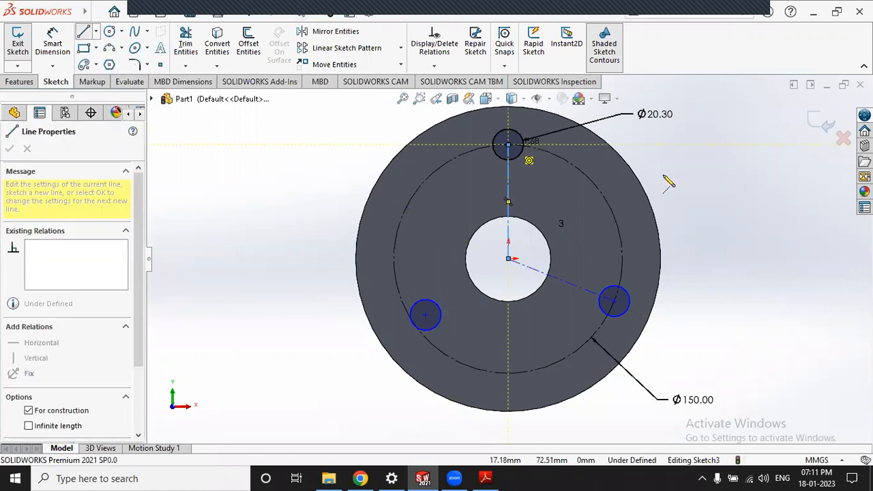
key(Escape)
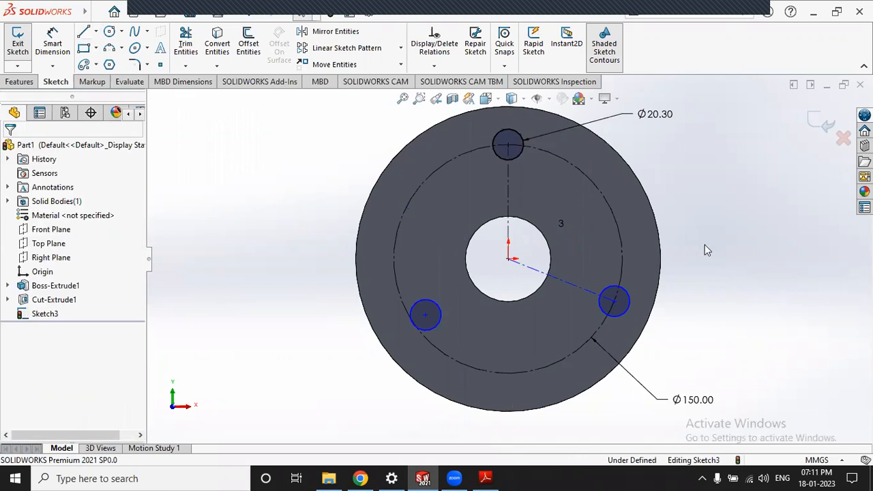
Dimension the angle between the two centrelines as 120 degrees and exit the sketch.
click(54, 44)
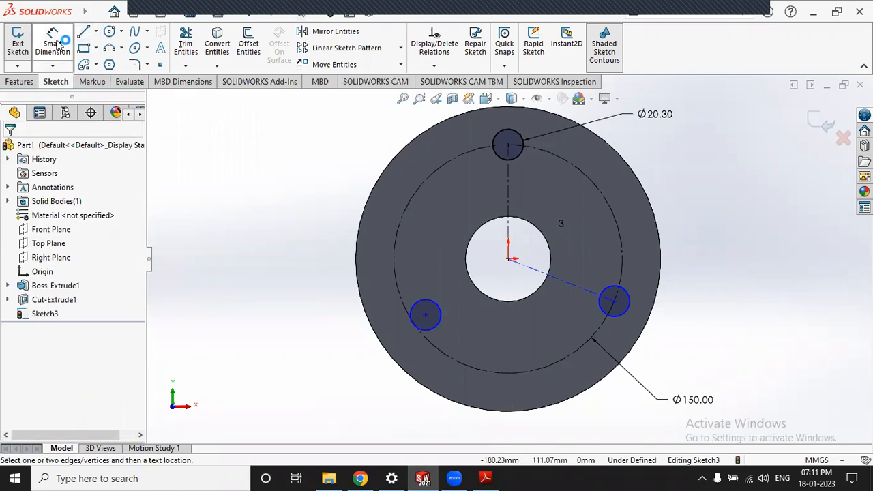
click(509, 181)
click(541, 271)
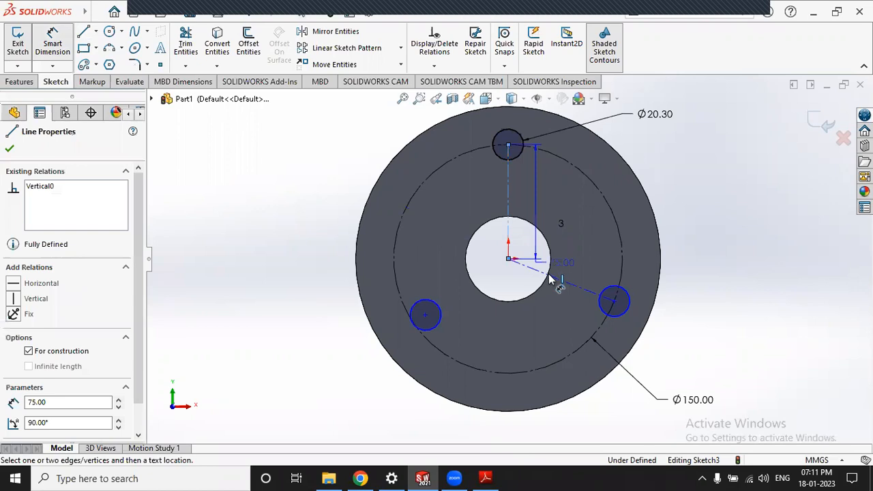
click(584, 258)
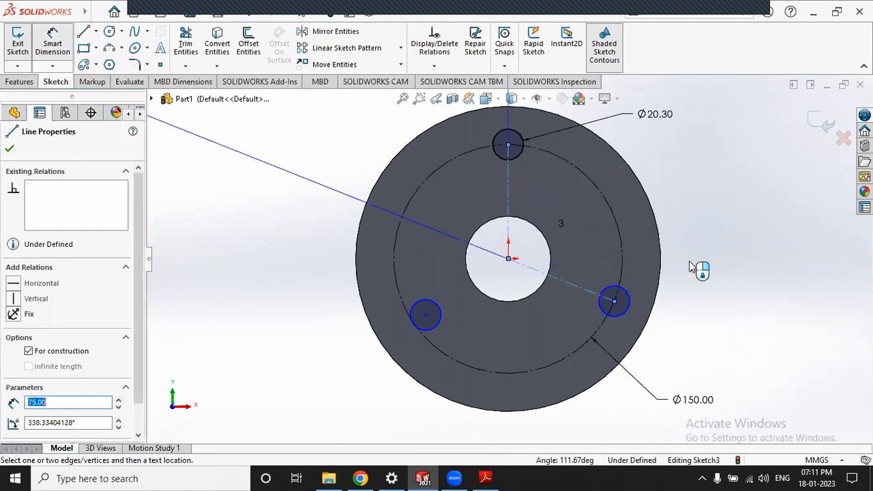
text(120)
key(Escape)
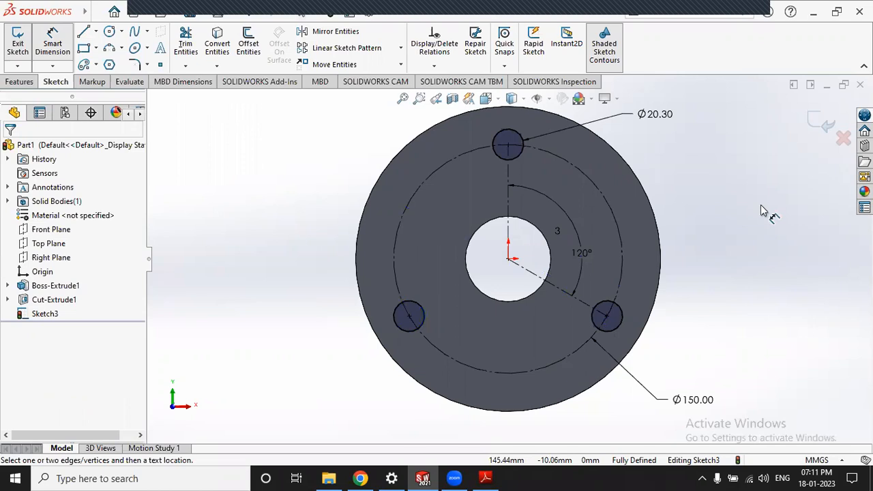
click(813, 124)
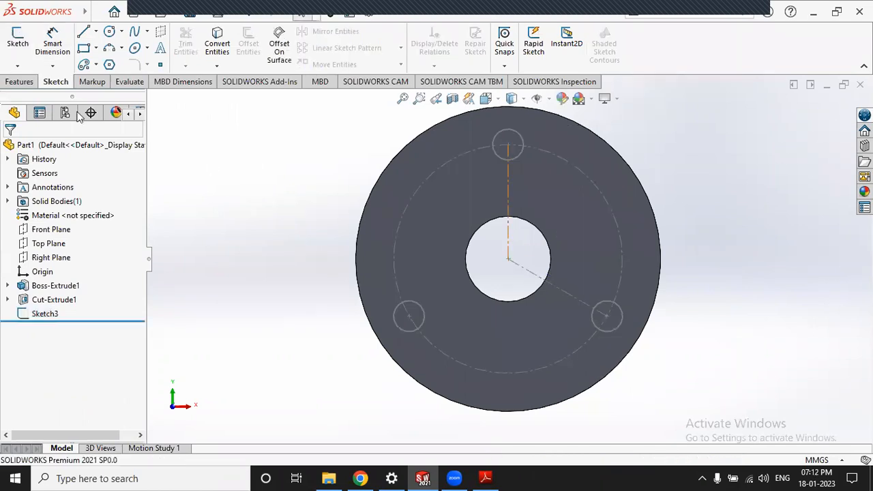
Cut the three 20.3 mm circles through the disc as a 25 mm blind extruded cut.
click(21, 82)
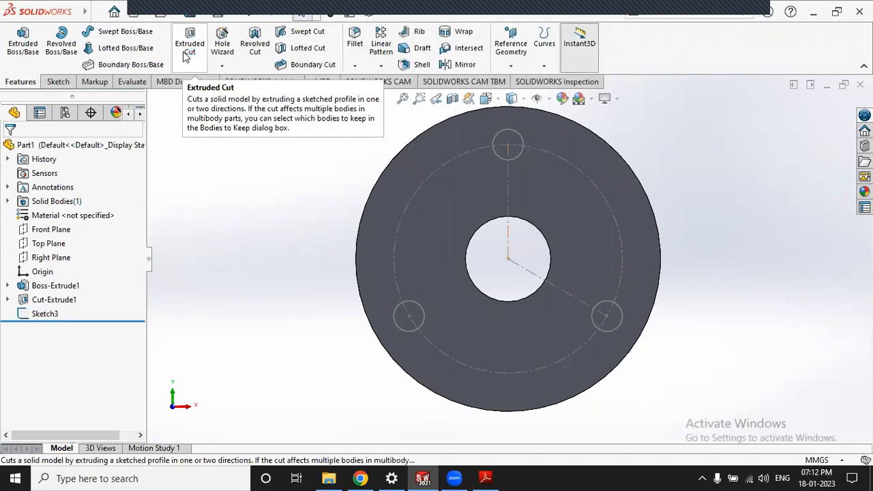
click(184, 57)
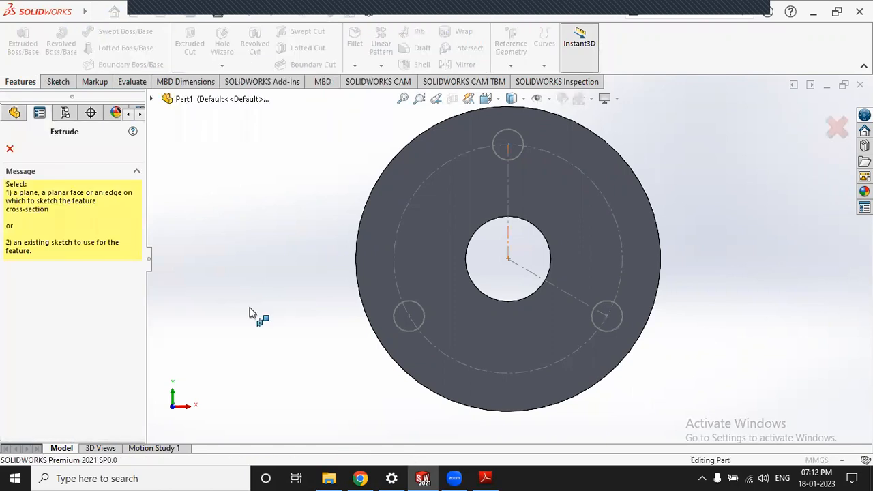
middle_drag(265, 289, 274, 244)
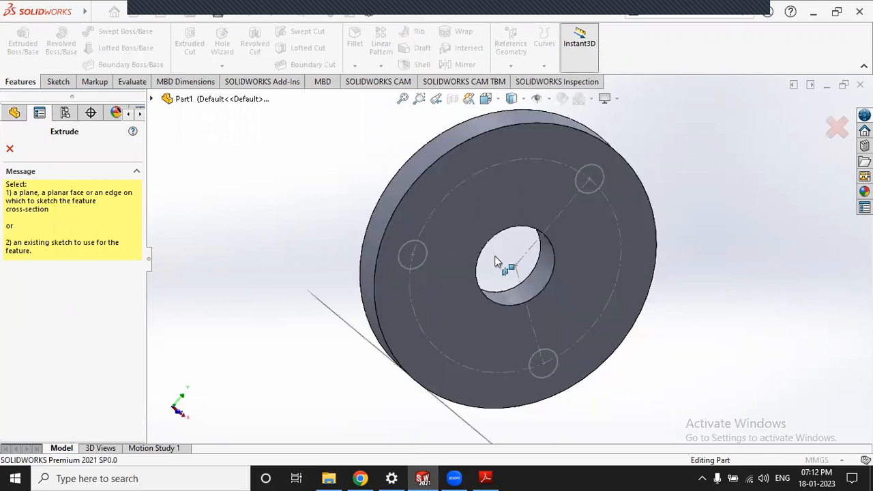
click(427, 253)
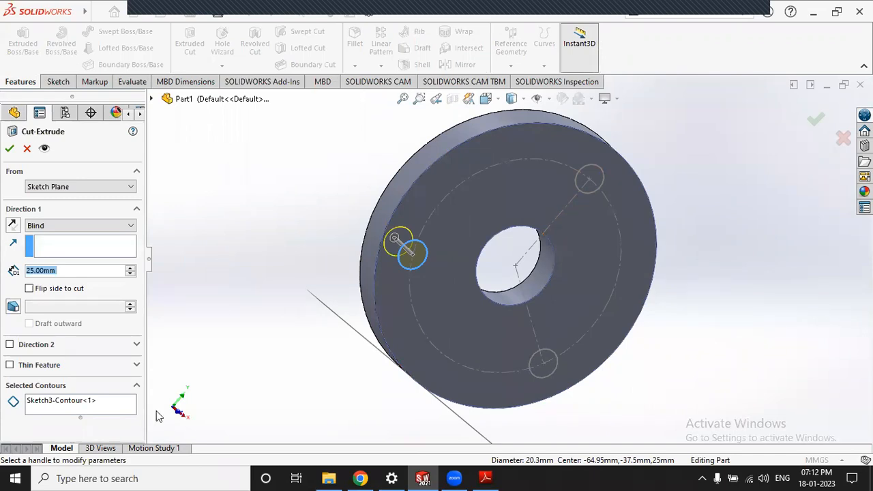
click(49, 409)
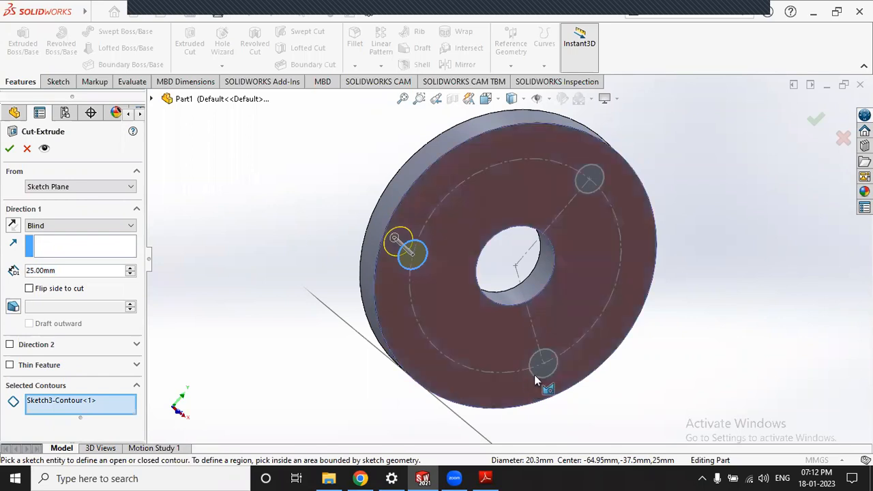
click(539, 373)
click(591, 192)
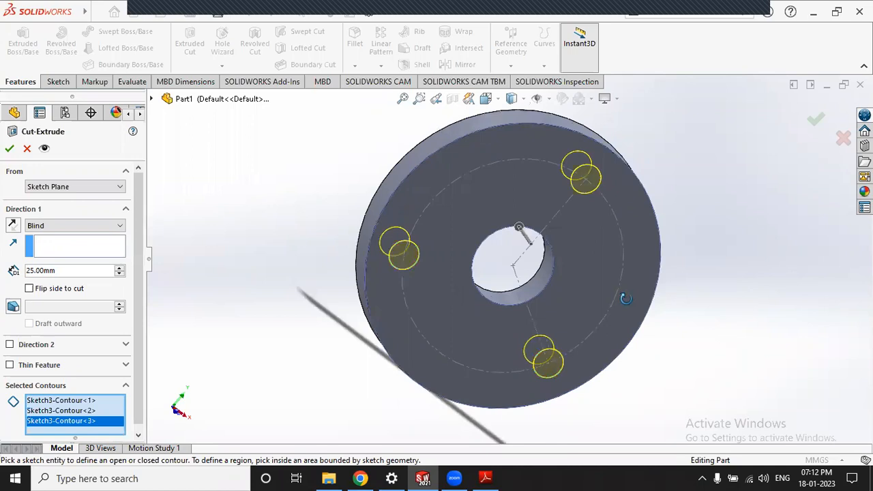
middle_drag(590, 310, 503, 354)
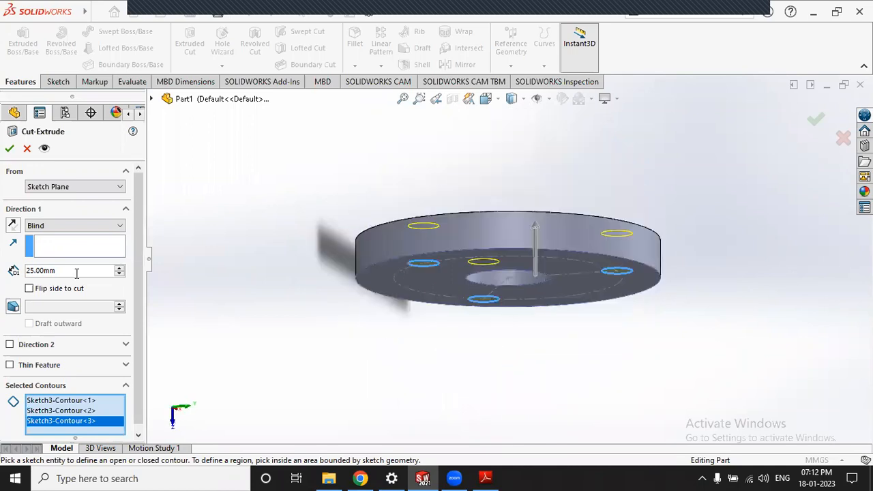
double_click(32, 270)
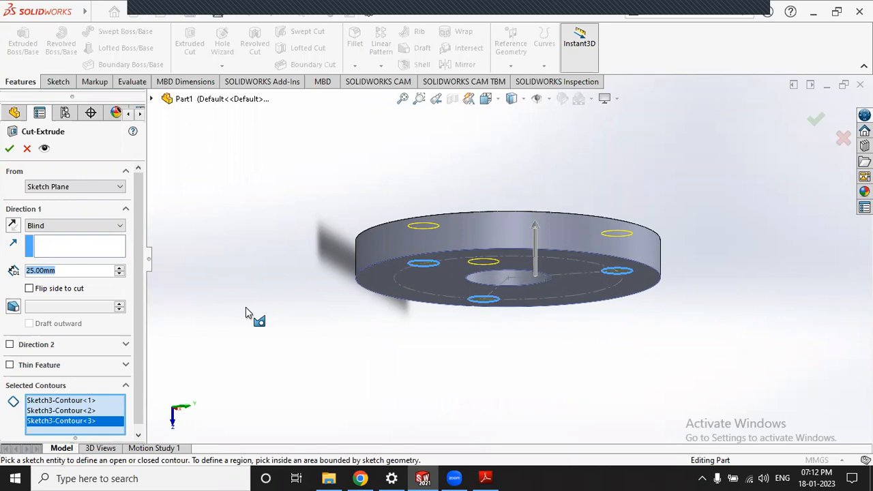
click(10, 149)
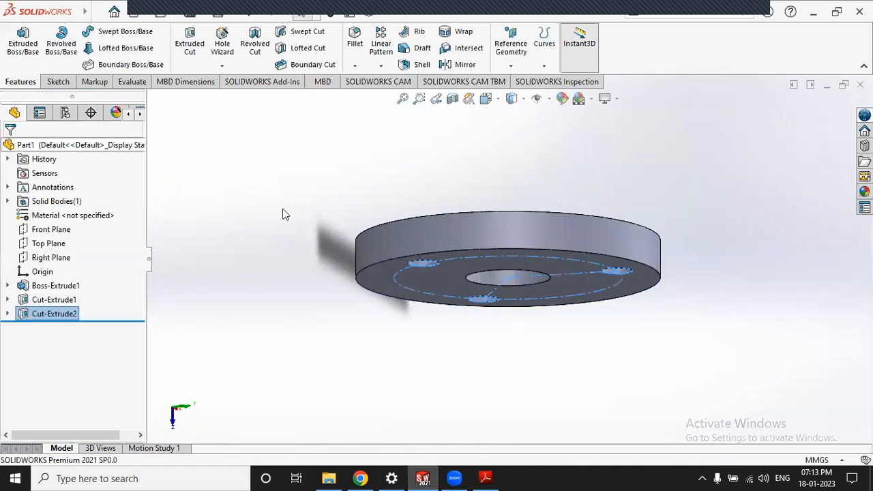
middle_drag(539, 273, 612, 327)
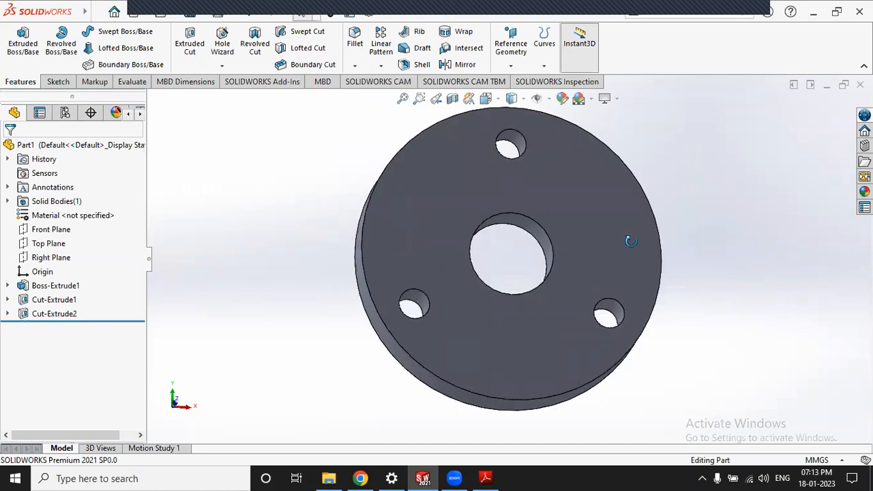
middle_drag(616, 253, 617, 240)
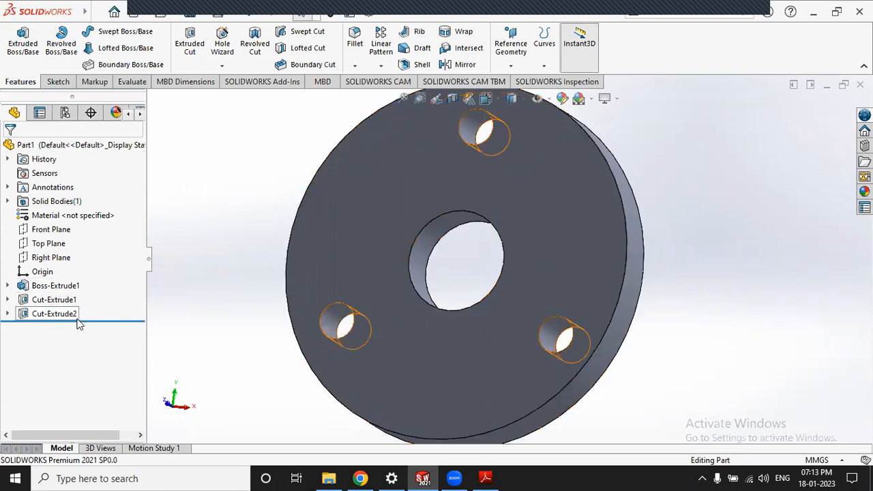
scroll(490, 238, up, 2)
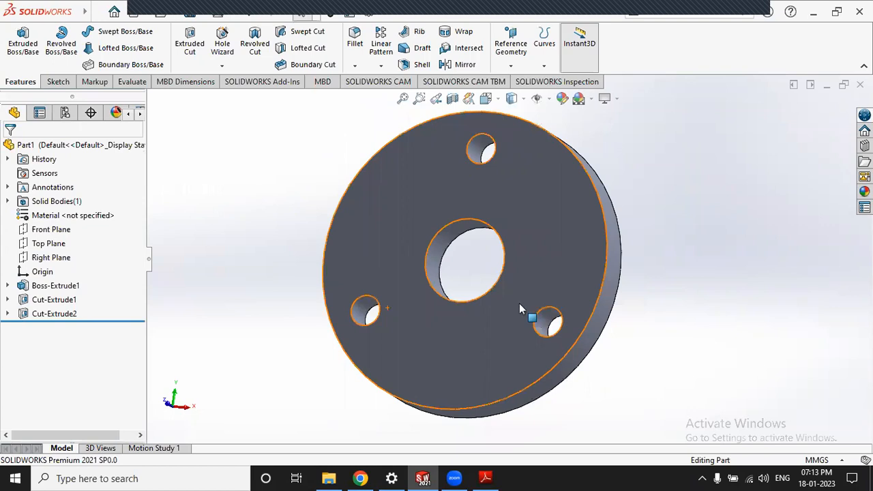
Check the Retainer drawing in the PDF, and delete the disc extrusion together with both cuts.
key(alt+Tab)
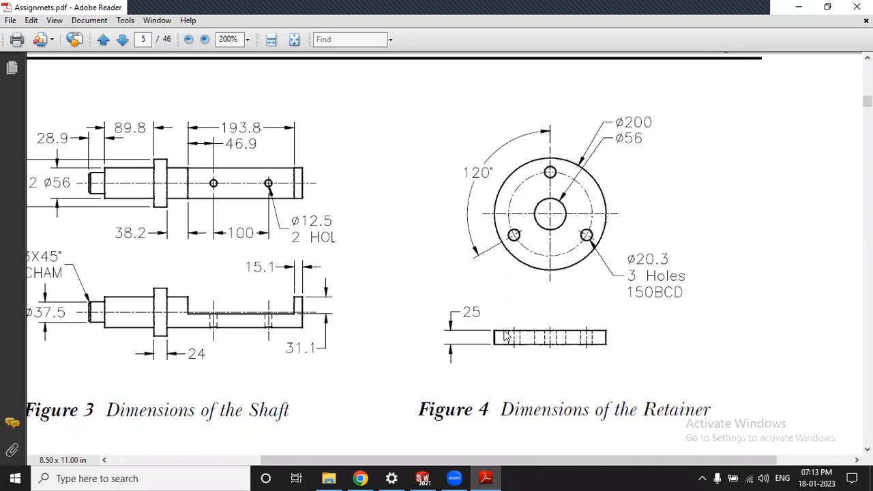
click(482, 472)
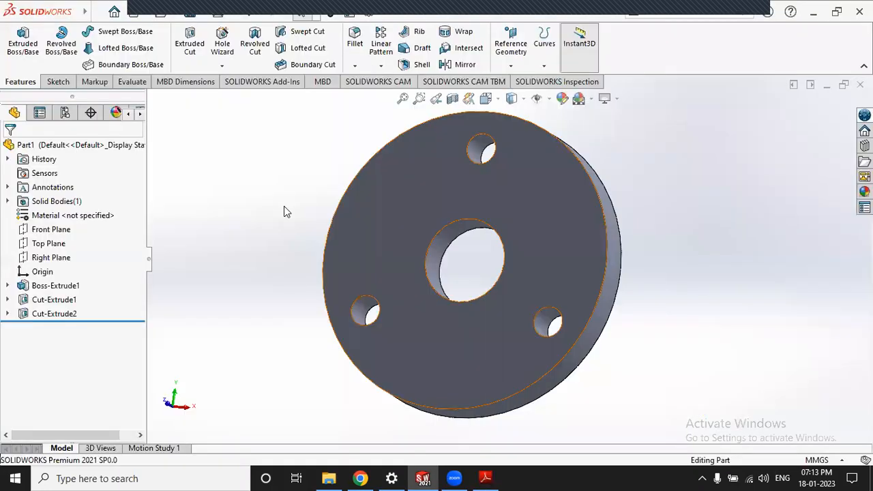
click(43, 285)
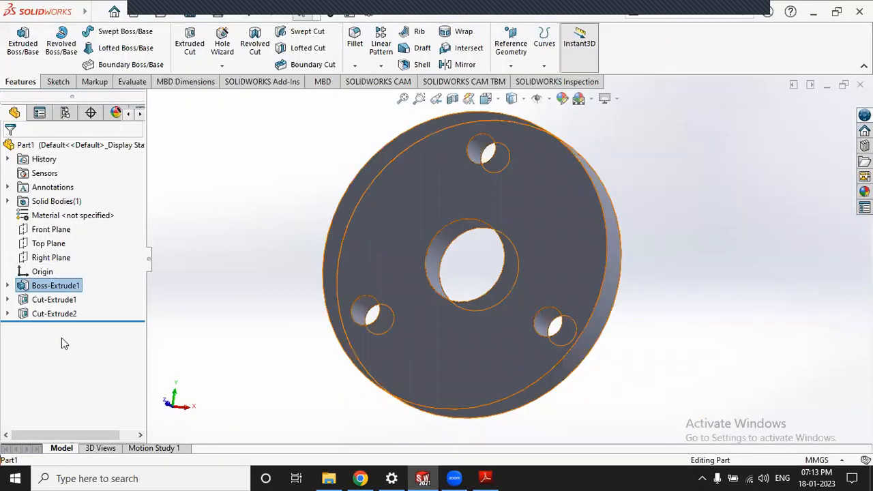
shift+click(58, 318)
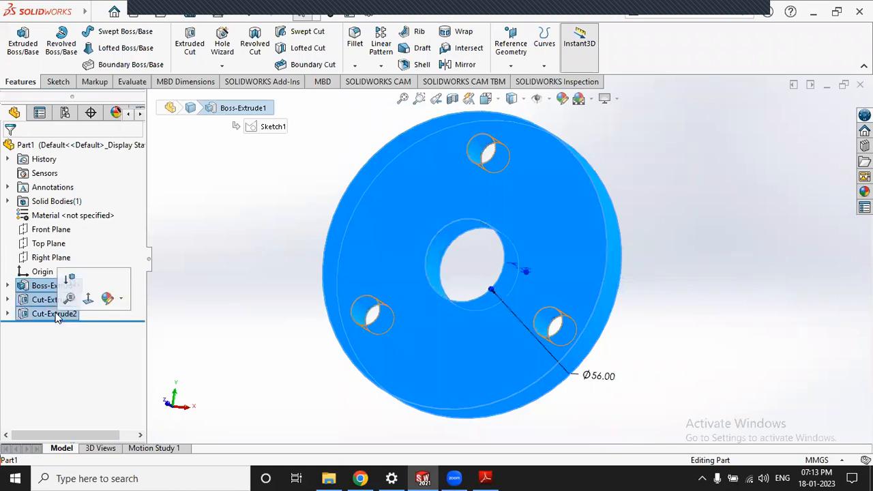
right_click(58, 315)
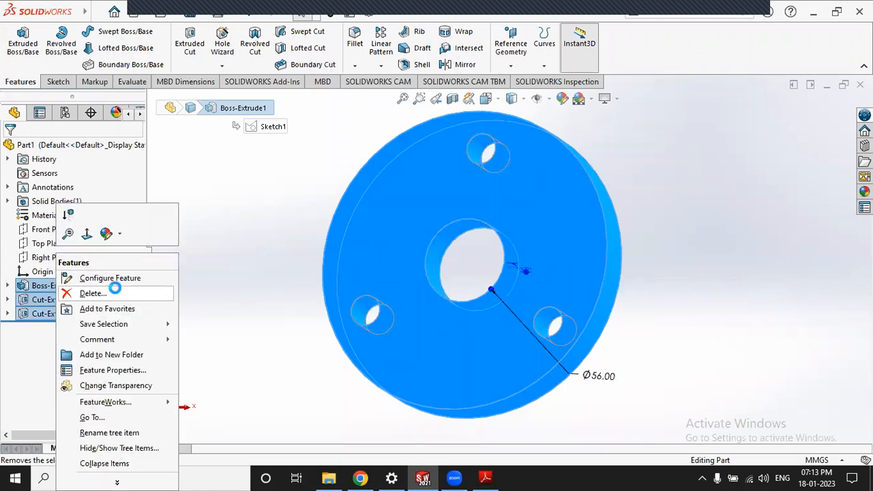
click(517, 178)
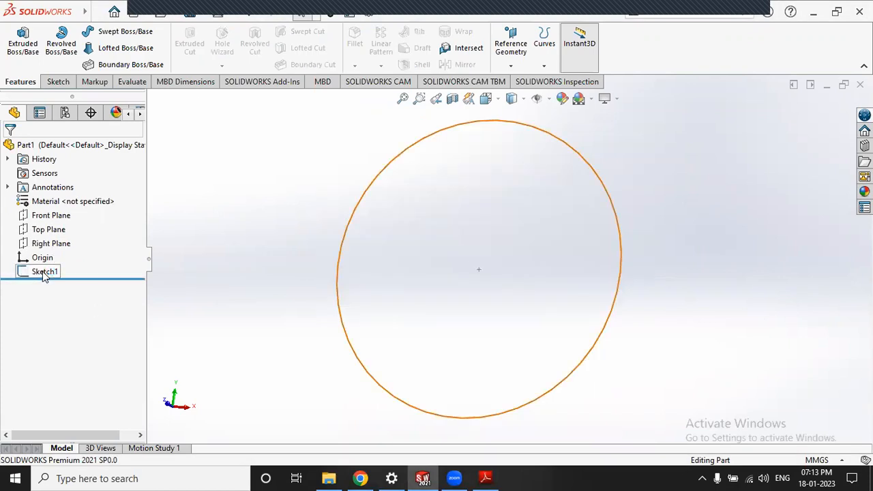
Reopen the 200 mm circle's sketch and draw two concentric circles at the origin, about 51 mm and 149 mm in diameter.
click(44, 273)
click(55, 234)
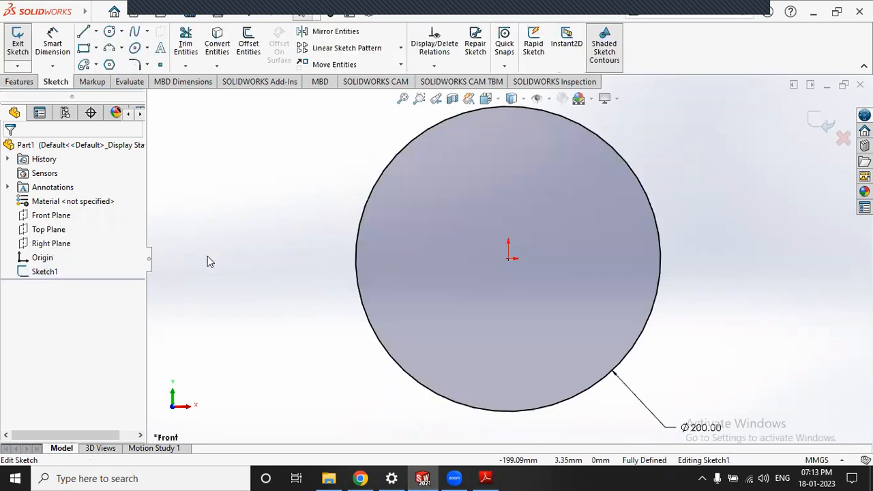
key(z)
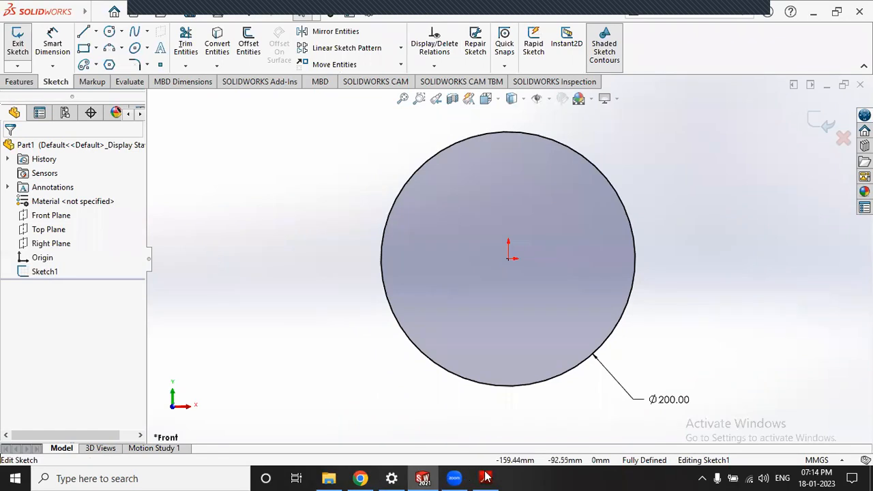
key(alt+Tab)
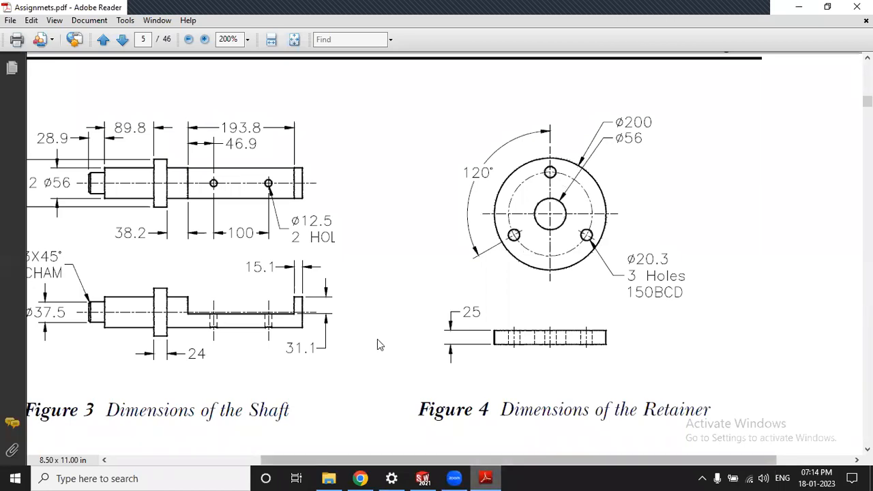
key(alt+Tab)
click(109, 32)
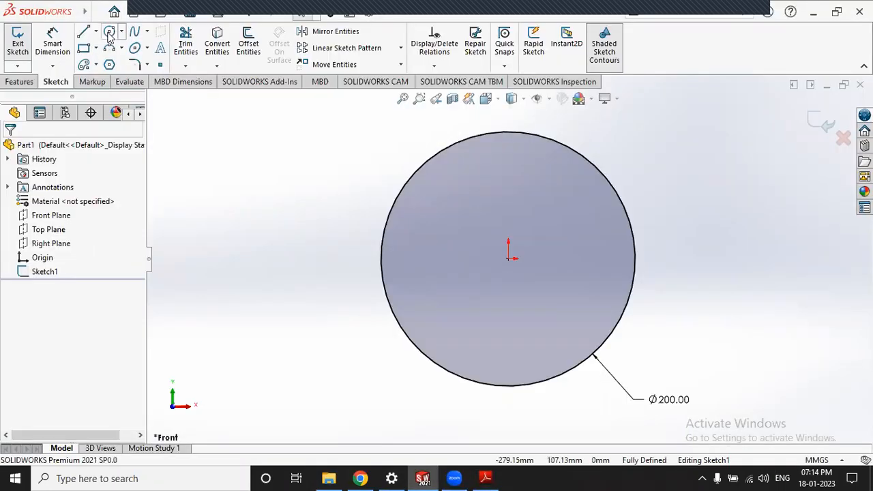
click(510, 262)
click(526, 282)
click(508, 259)
click(518, 185)
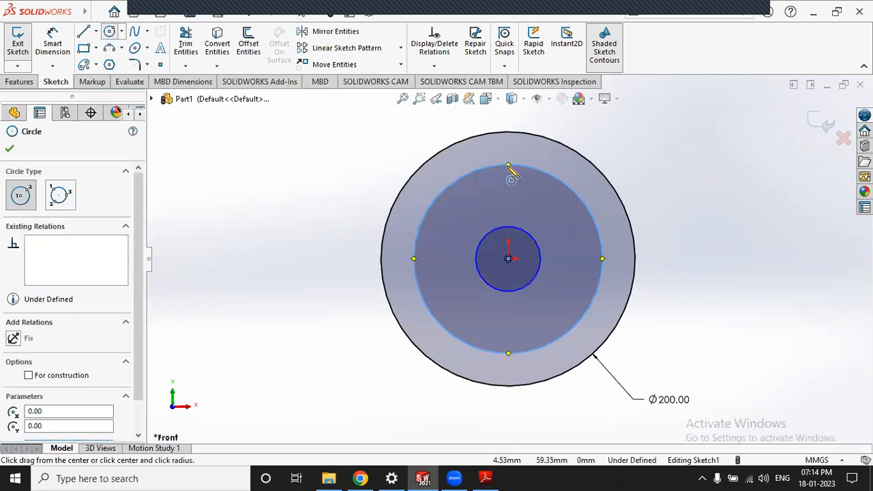
Draw a circle about 29 mm in diameter centred on the top quadrant point of the larger inner circle.
click(508, 165)
click(523, 180)
click(113, 32)
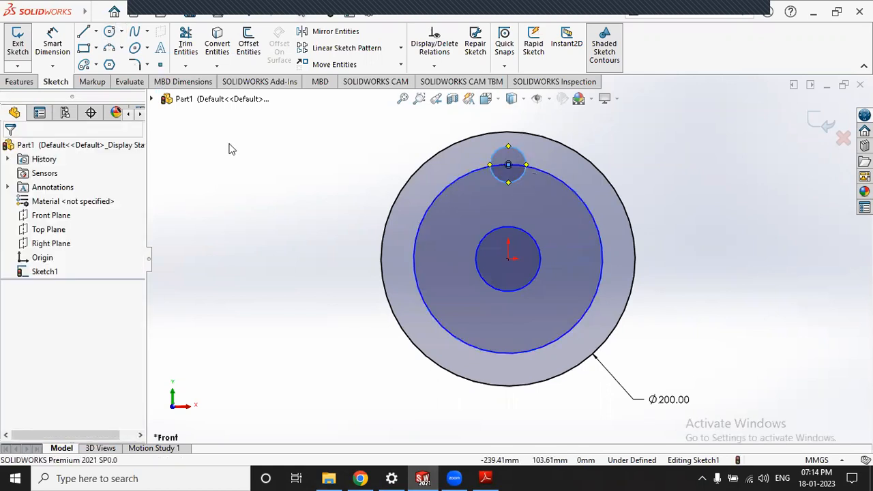
click(229, 149)
Dimension the central circle's diameter as 56 mm and the bolt circle's diameter as 150 mm.
click(52, 45)
click(535, 283)
click(662, 332)
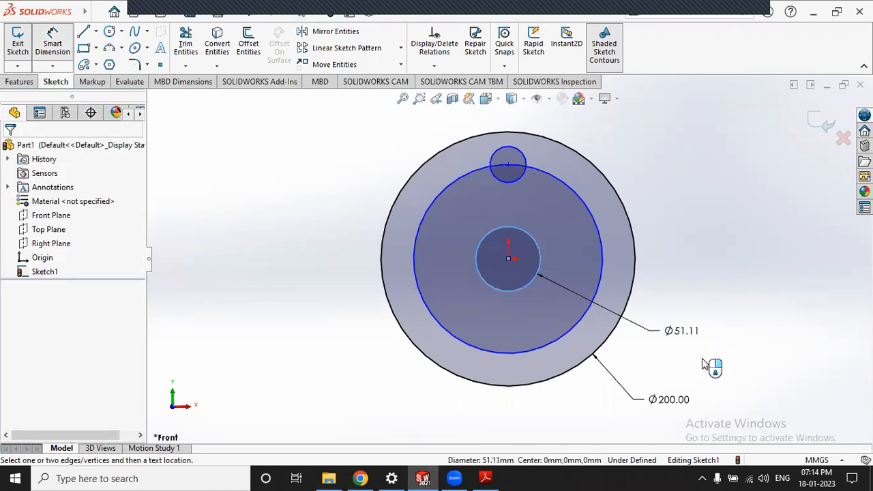
key(Return)
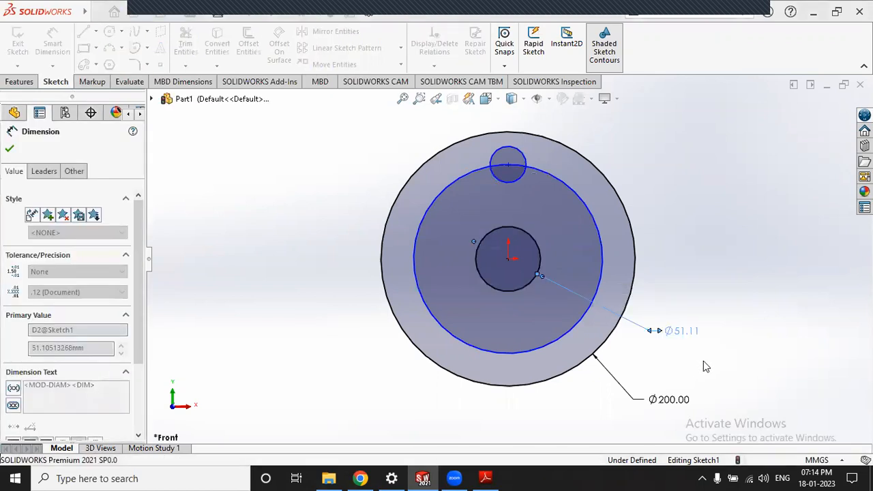
click(572, 325)
click(577, 328)
click(643, 361)
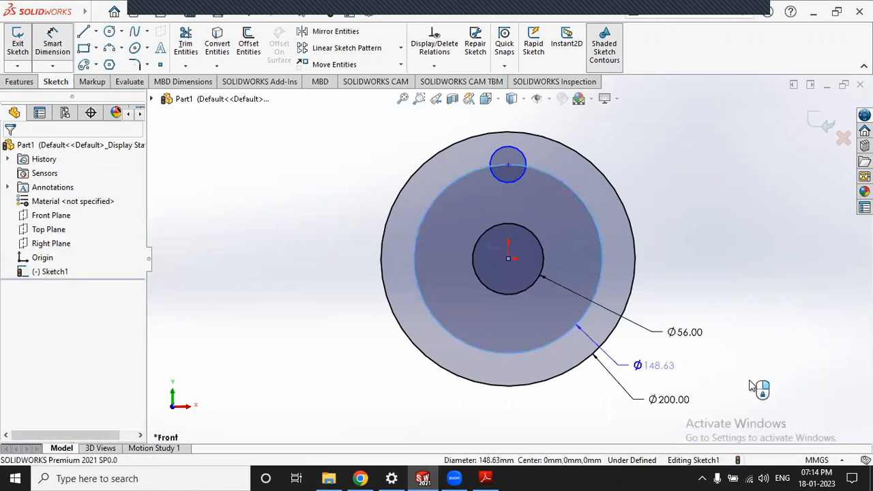
text(150)
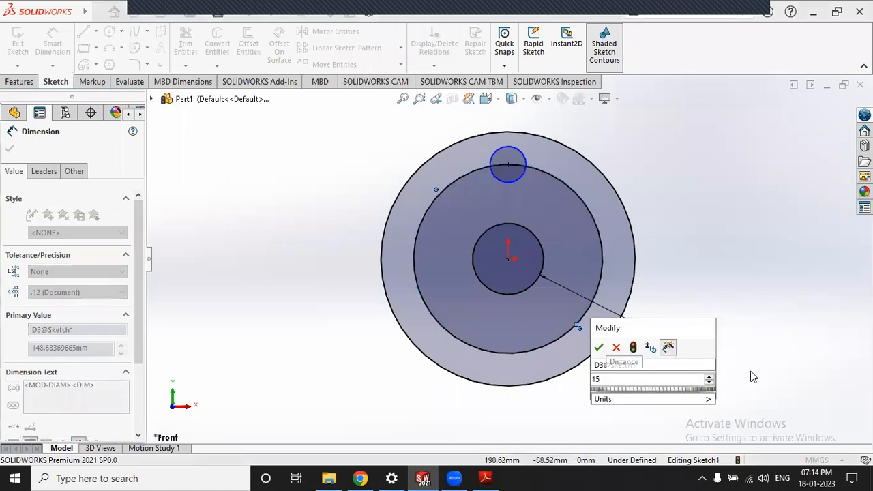
key(Return)
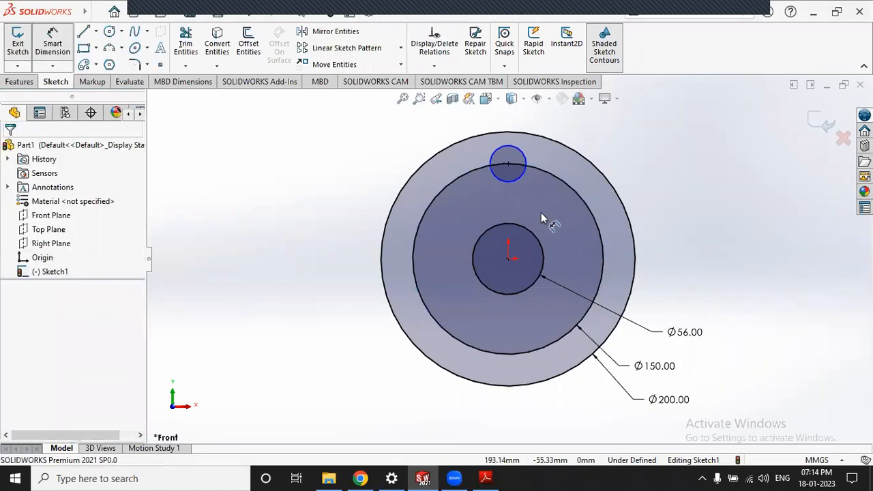
Dimension the small top circle's diameter as 20.3 mm.
click(524, 183)
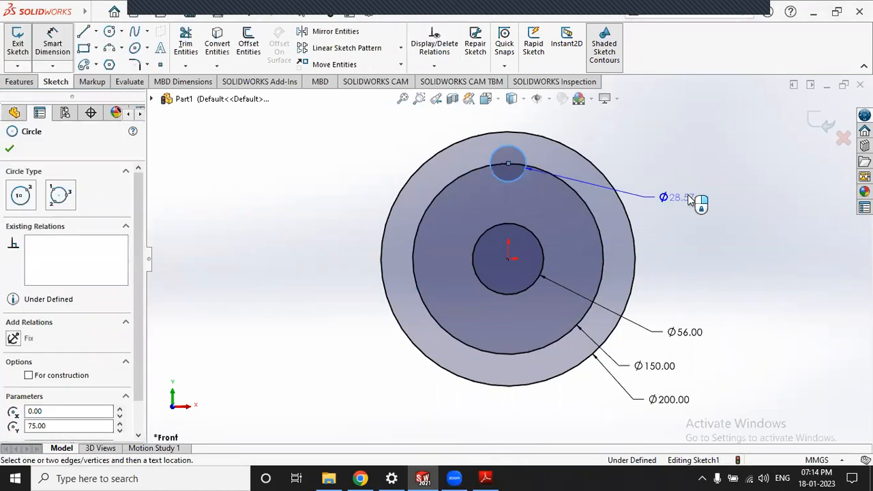
click(688, 195)
double_click(689, 197)
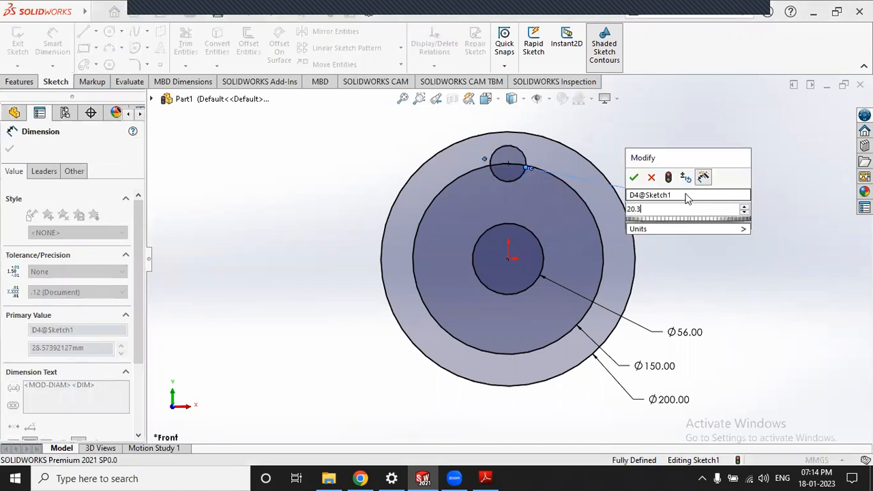
key(Return)
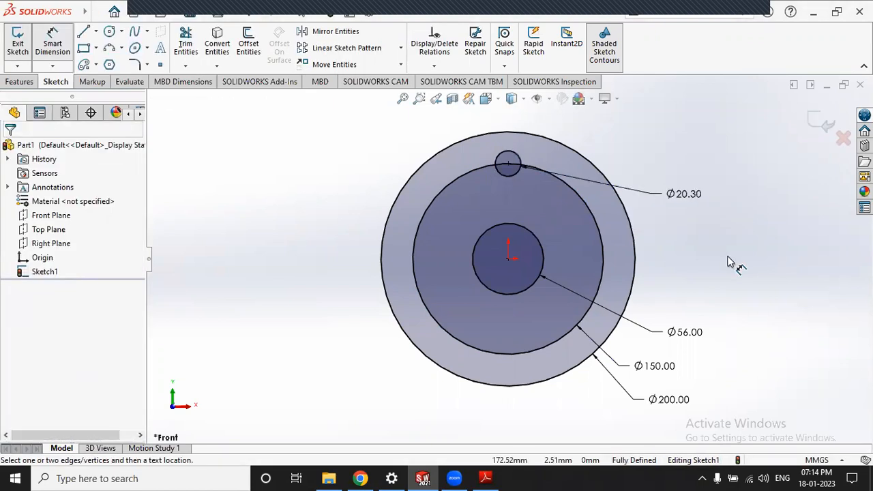
click(55, 42)
Draw a vertical centreline from the origin to the small top circle's centre.
click(97, 32)
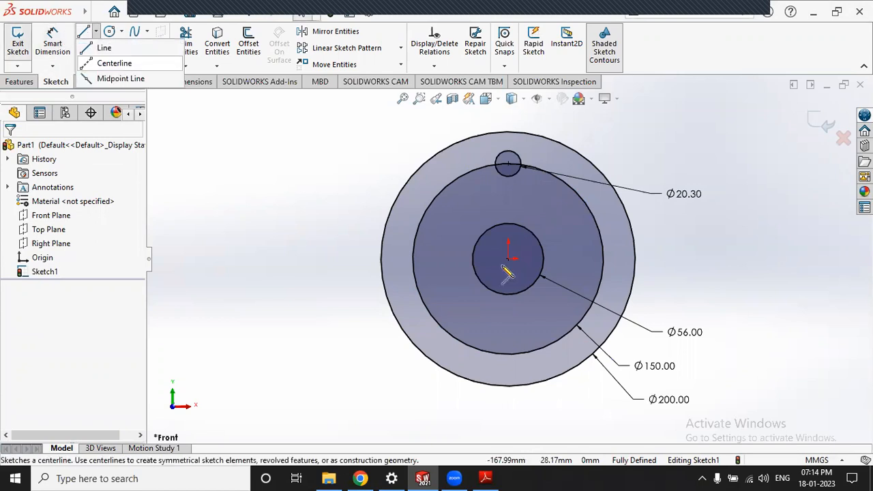
drag(507, 258, 507, 176)
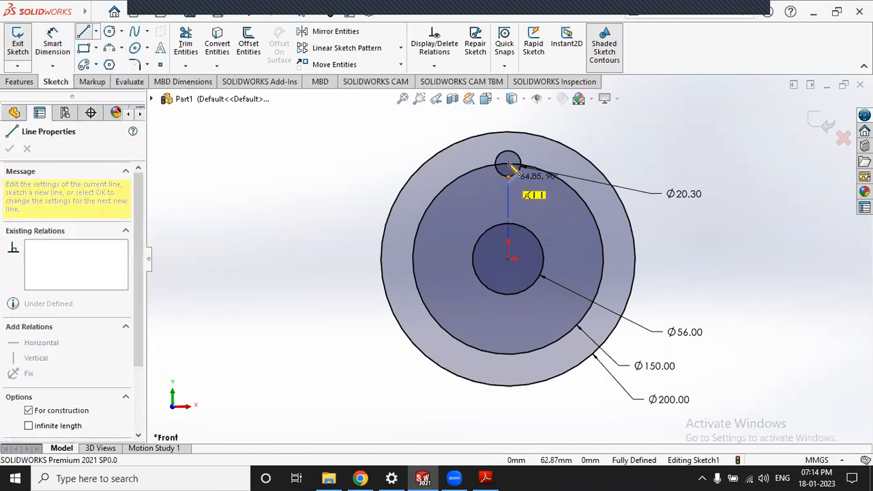
key(Escape)
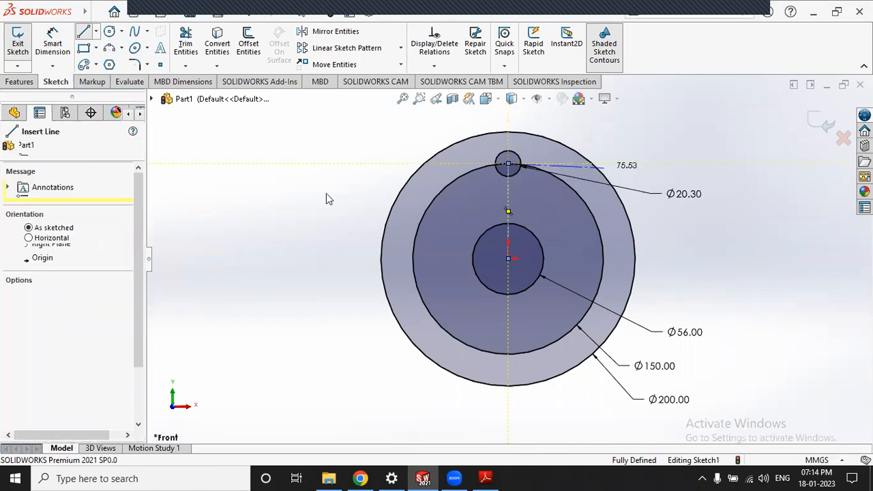
Create a circular sketch pattern of the small top circle around the origin, with 3 equally spaced instances over 360 degrees.
key(Escape)
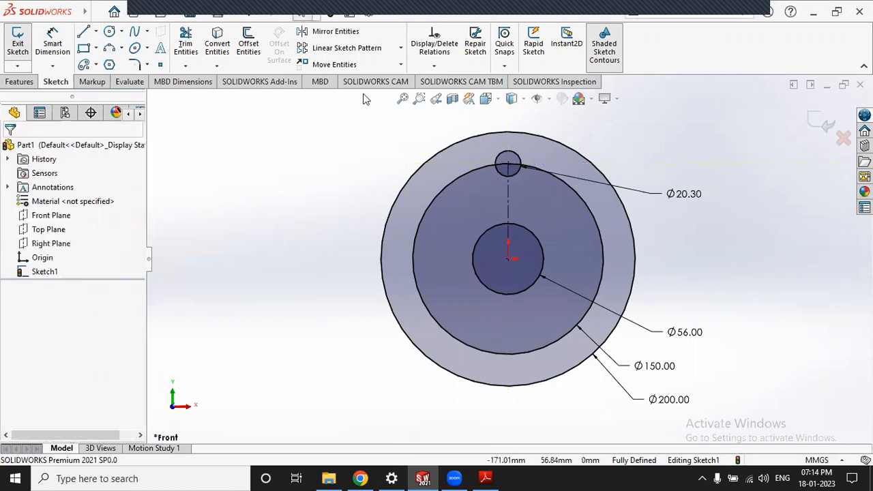
click(401, 47)
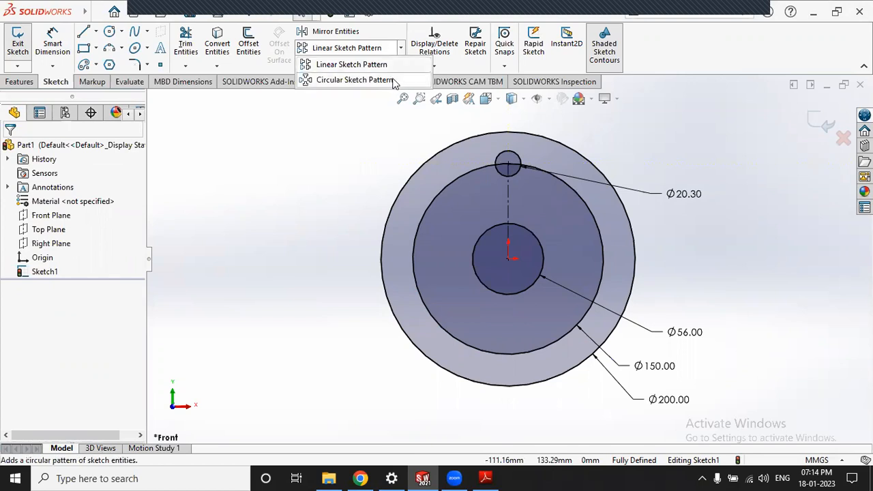
click(393, 80)
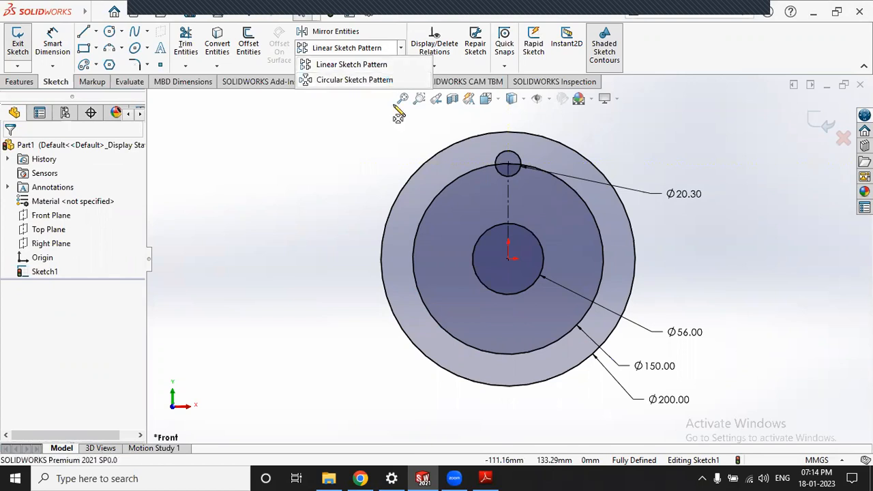
drag(141, 238, 141, 257)
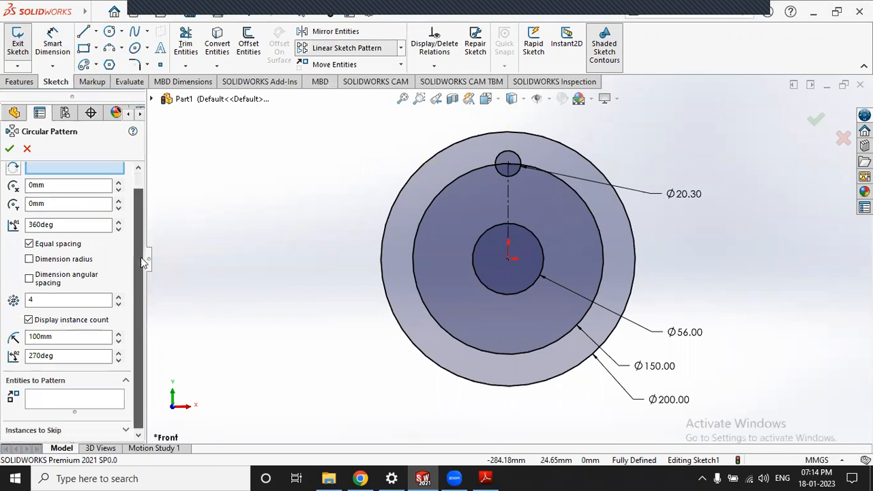
click(43, 402)
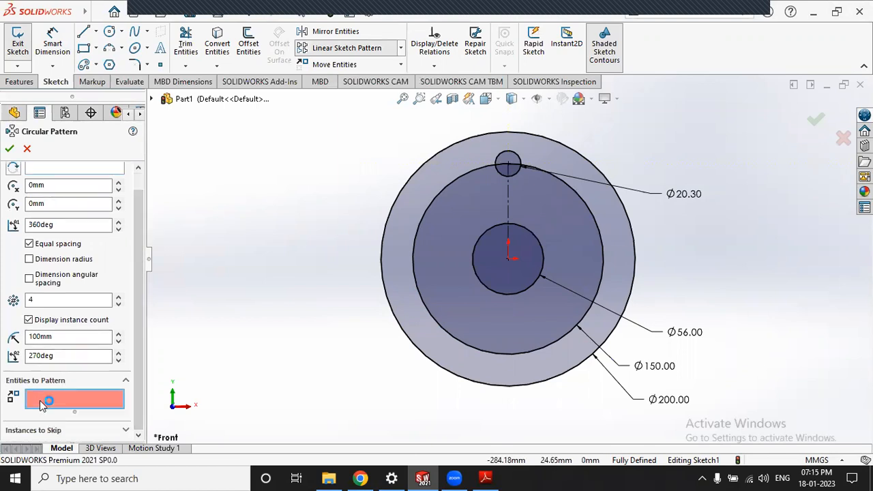
click(504, 170)
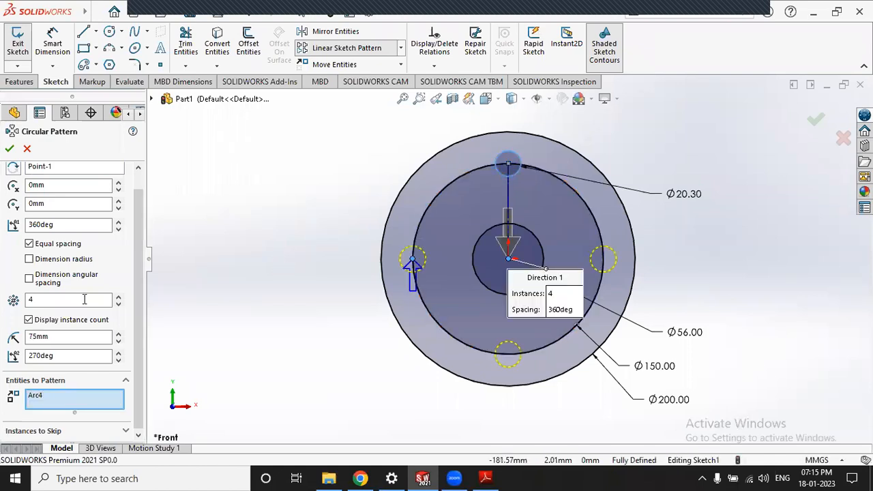
drag(57, 301, 28, 305)
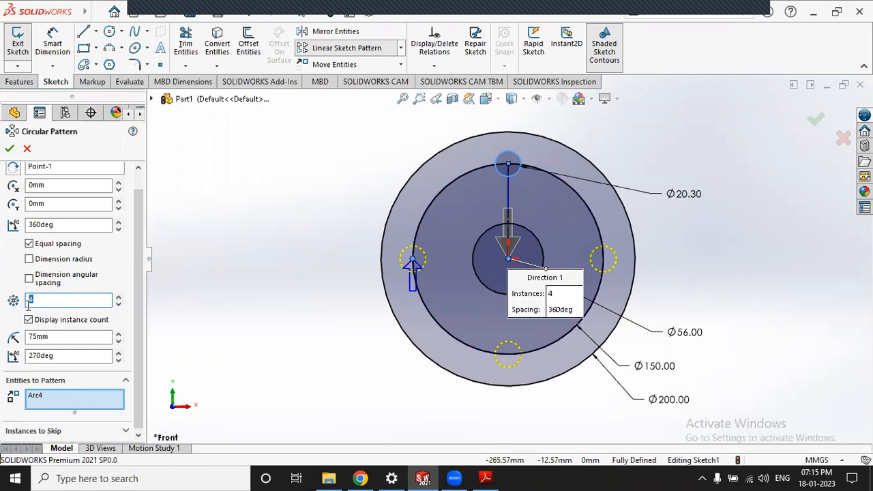
text(3)
drag(71, 227, 27, 226)
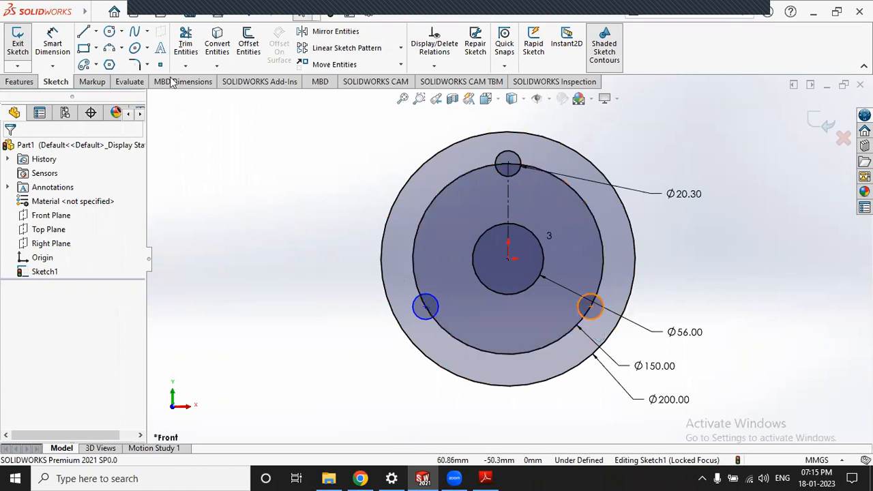
Draw a construction line from the lower-left patterned circle's centre to the origin.
click(106, 32)
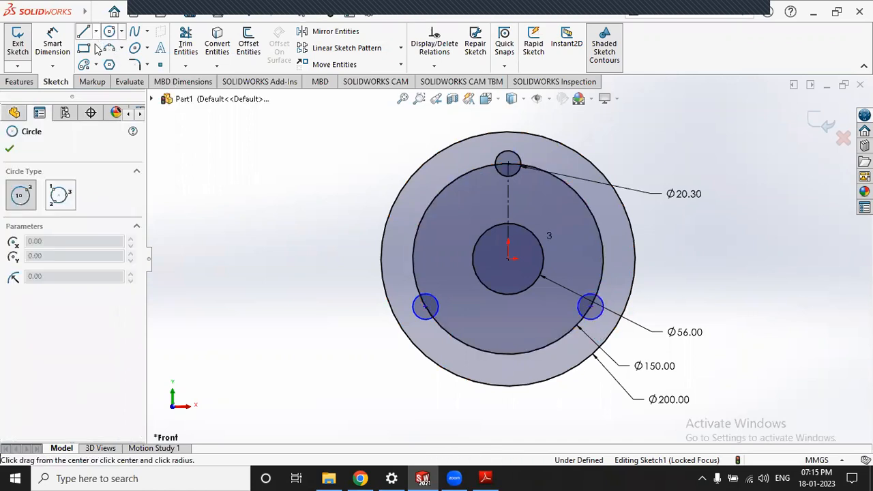
click(426, 306)
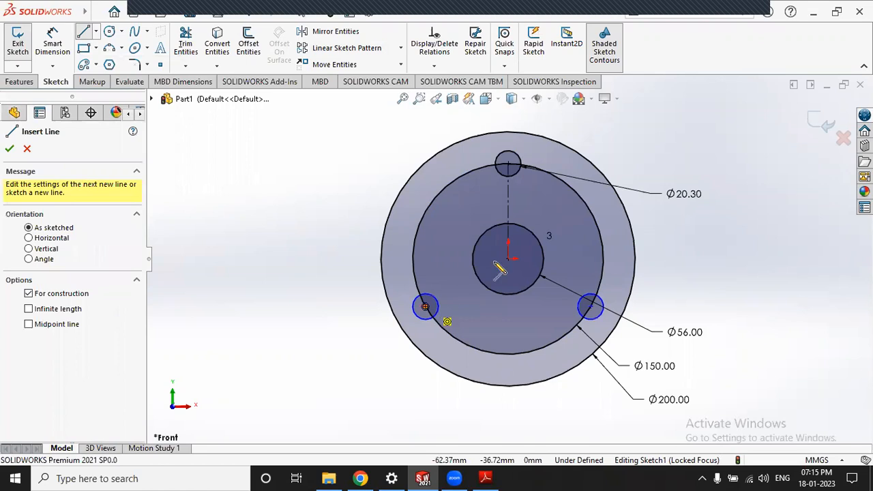
click(507, 259)
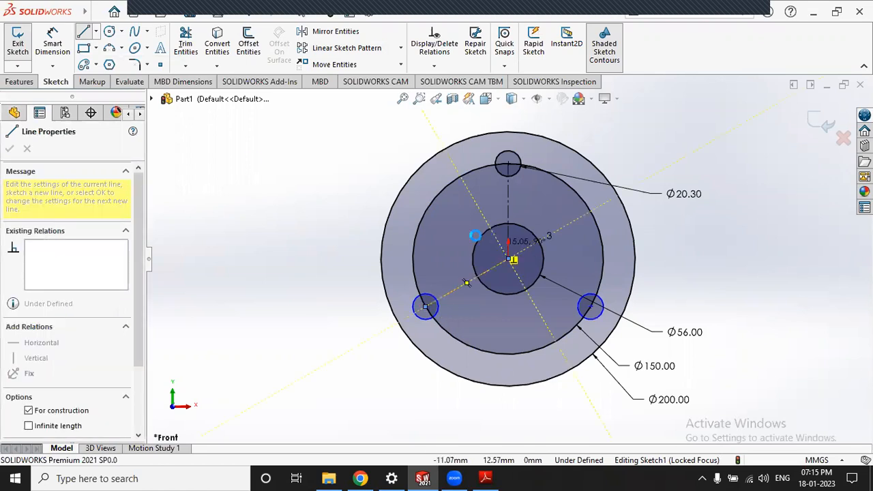
key(Escape)
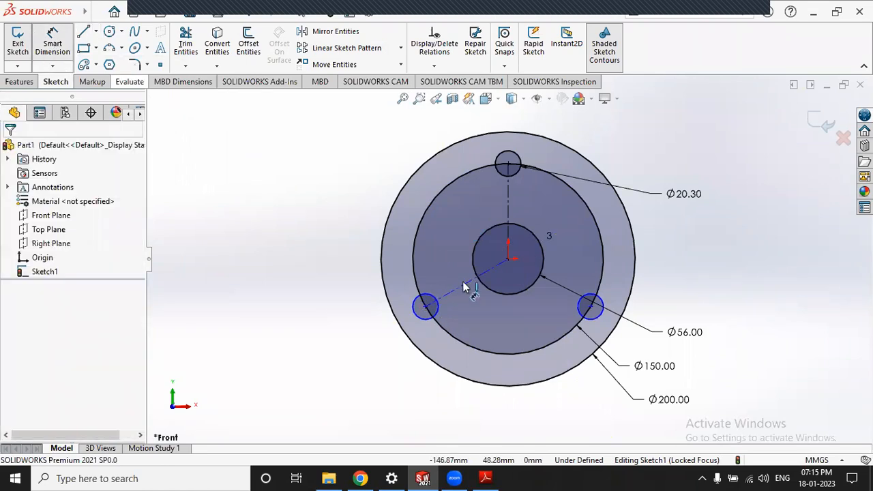
Dimension the angle between the vertical centreline and the lower-left centreline as 120 degrees.
click(486, 271)
click(507, 202)
click(483, 214)
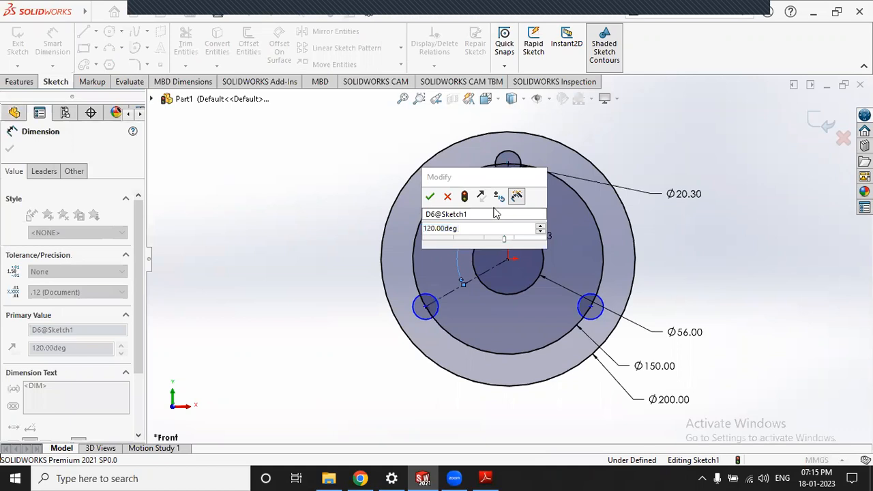
click(429, 197)
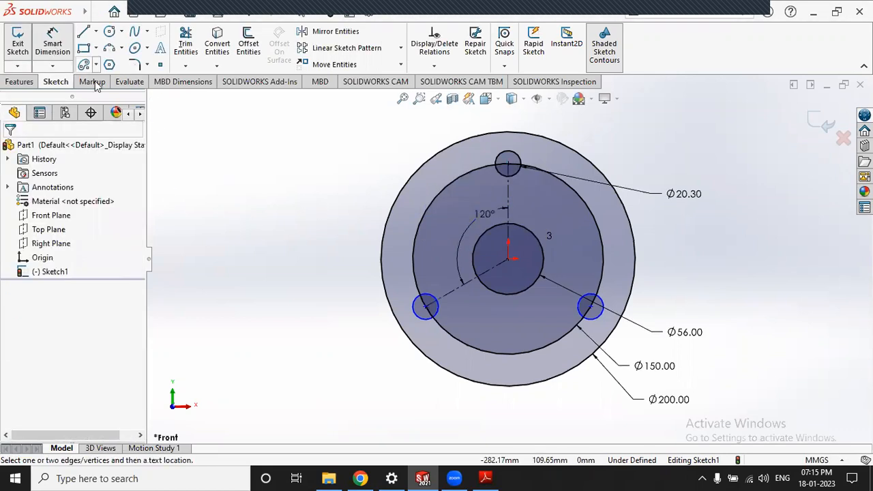
key(Escape)
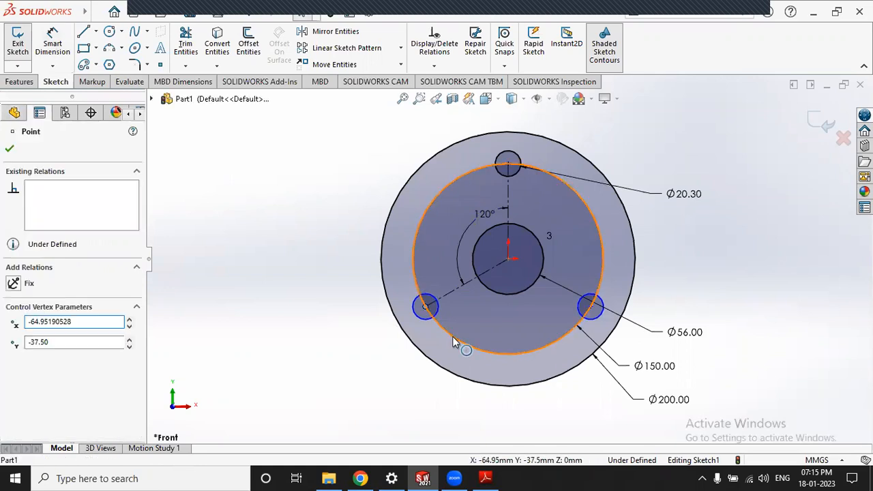
Make the lower-left hole's centre coincident with the 150 mm circle and convert that circle to construction geometry.
click(52, 372)
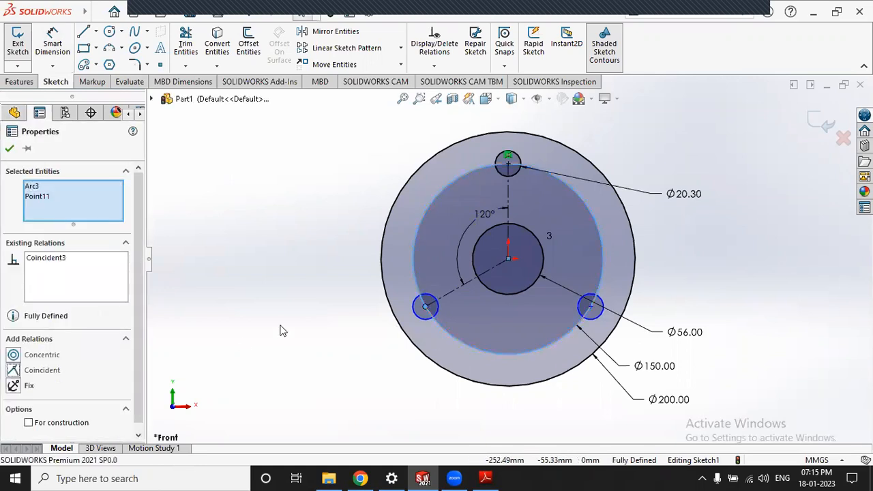
click(280, 332)
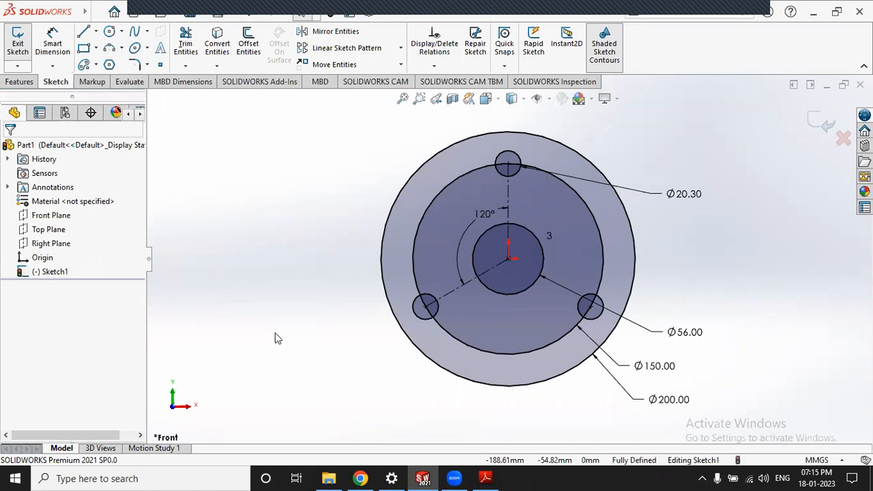
click(477, 349)
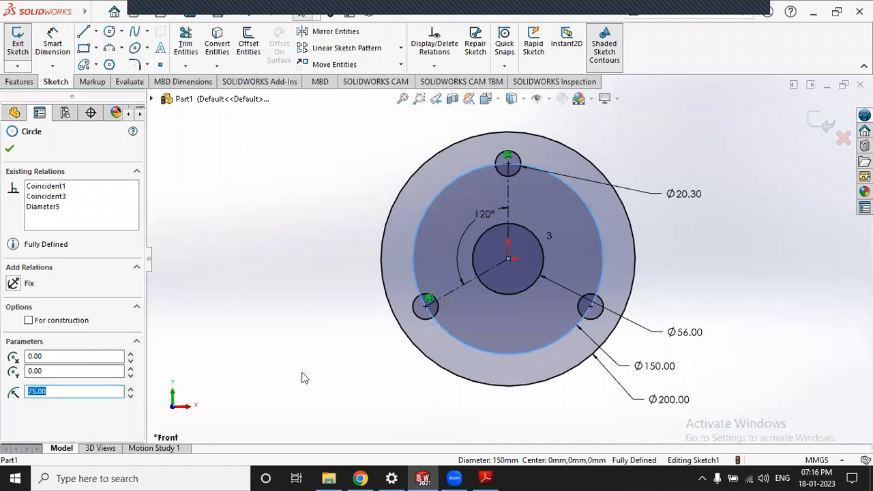
click(52, 321)
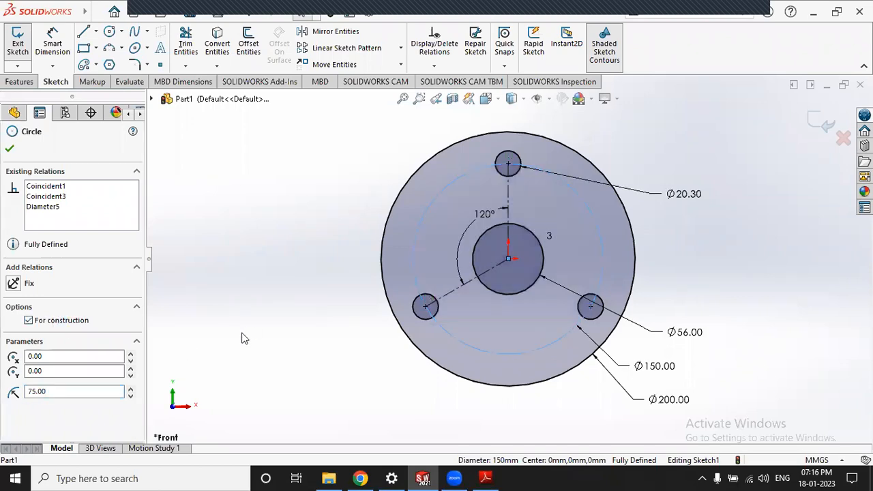
Close the sketch and start a 25 mm blind boss extrusion using the outer 200 mm circle as the contour.
click(20, 37)
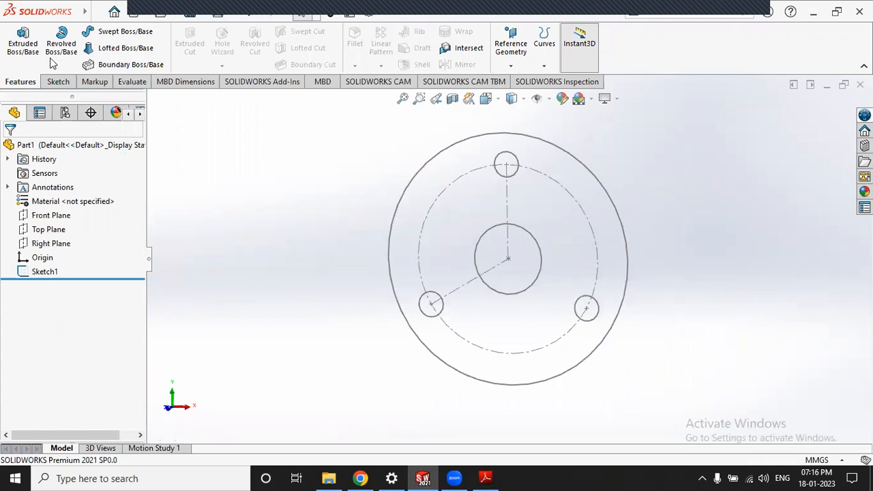
click(22, 41)
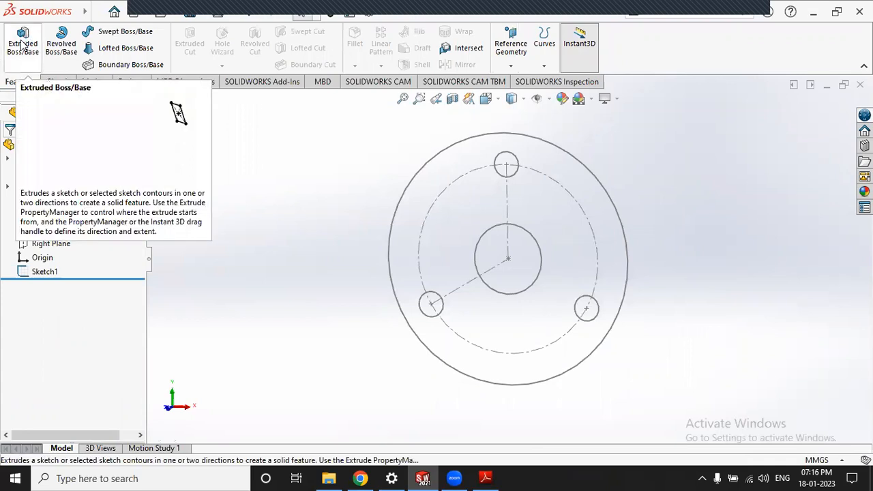
click(21, 40)
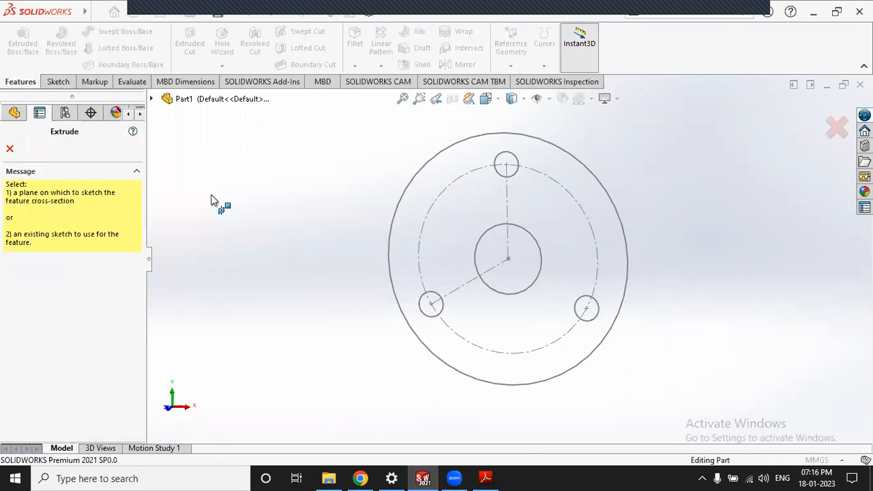
click(402, 281)
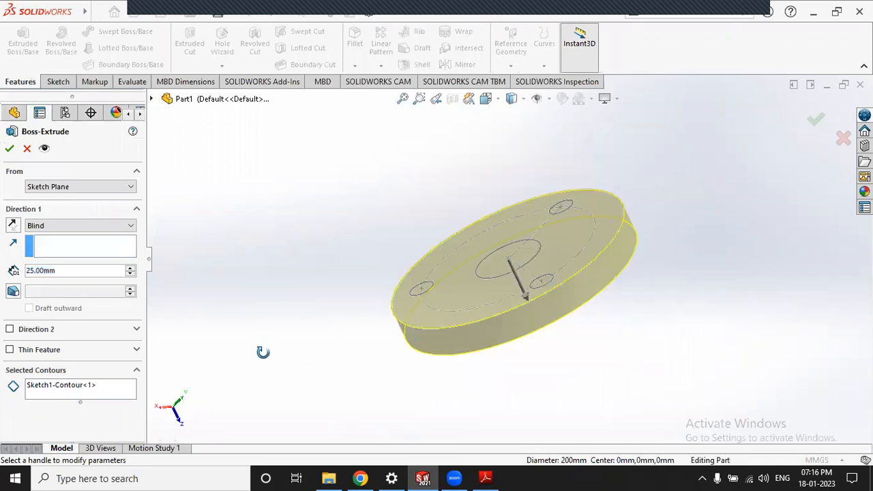
scroll(567, 295, down, 2)
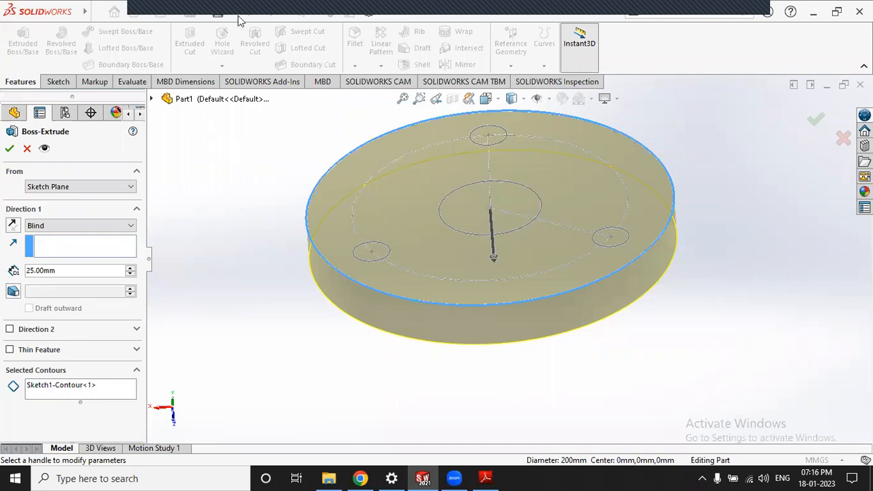
Add the central bore circle and the three small hole circles to the extrusion's contours and complete the 25 mm thick disc.
click(47, 394)
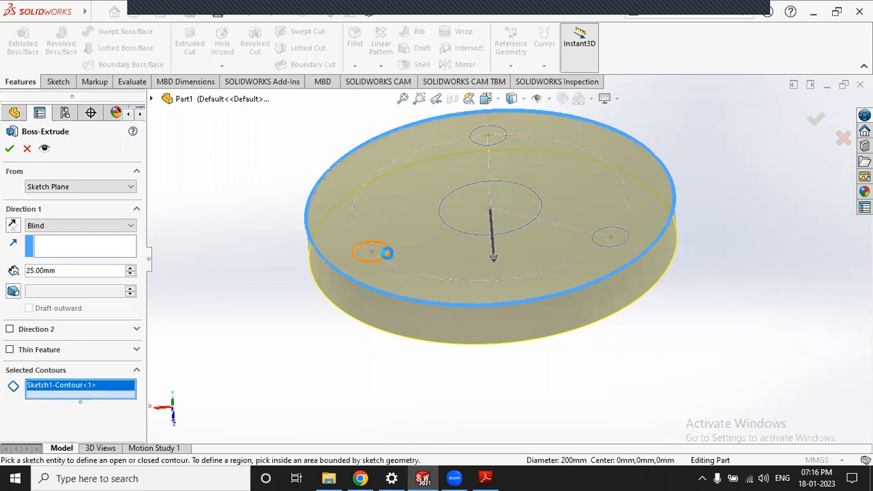
click(606, 244)
click(606, 244)
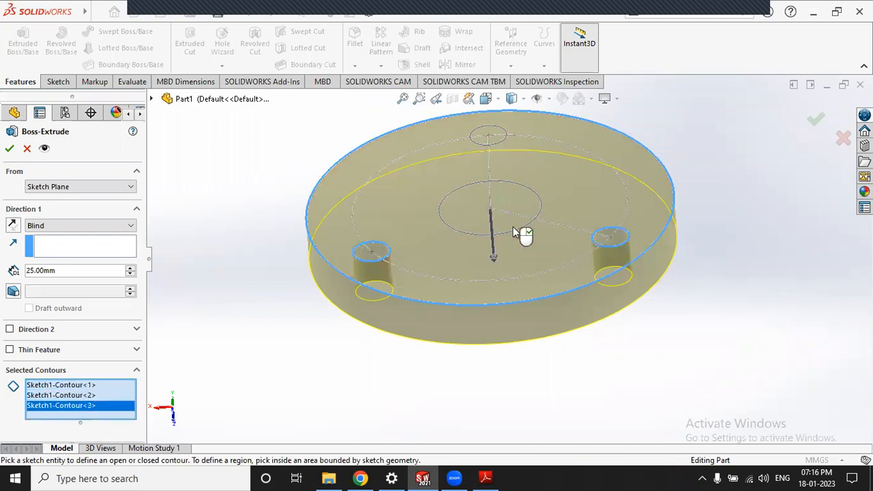
click(491, 140)
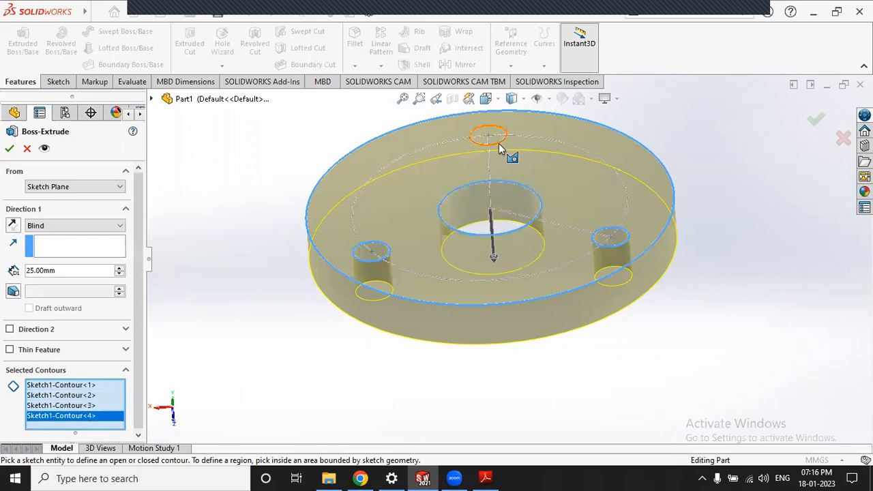
click(499, 144)
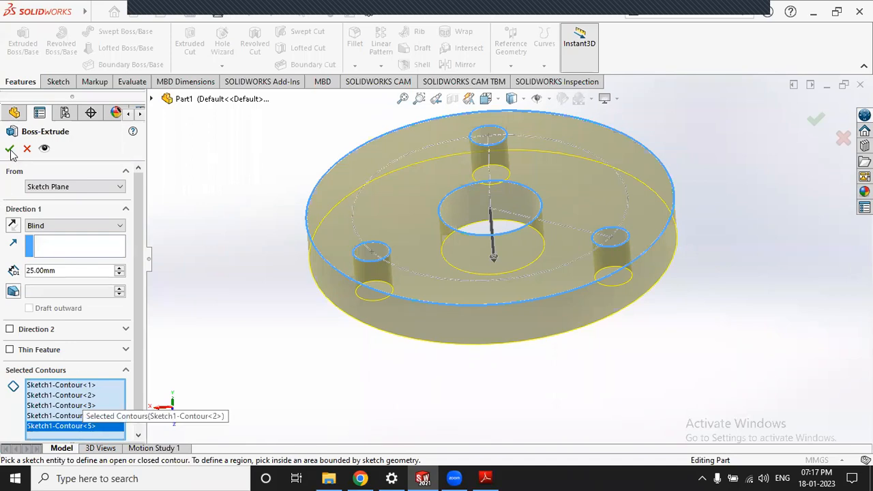
key(Return)
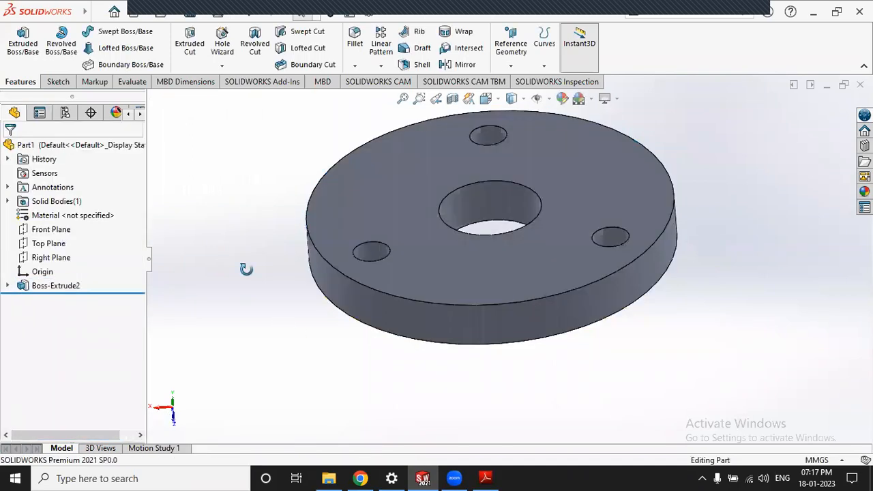
middle_drag(272, 381, 299, 345)
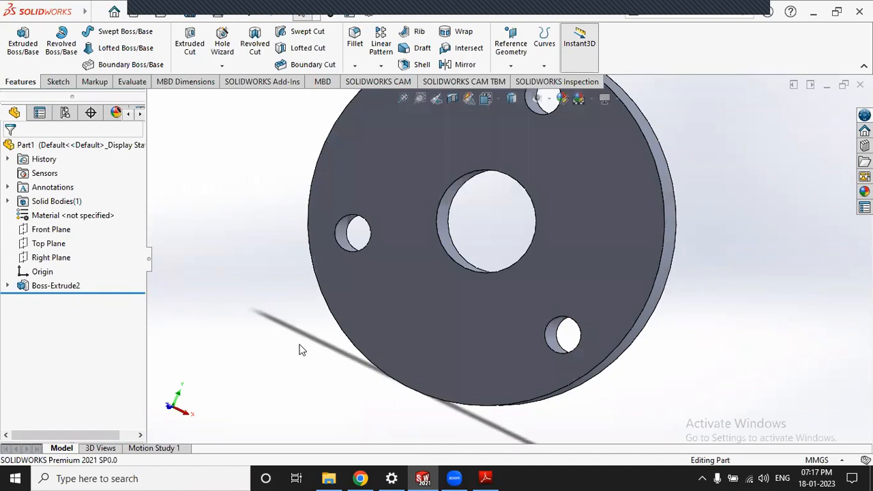
key(f)
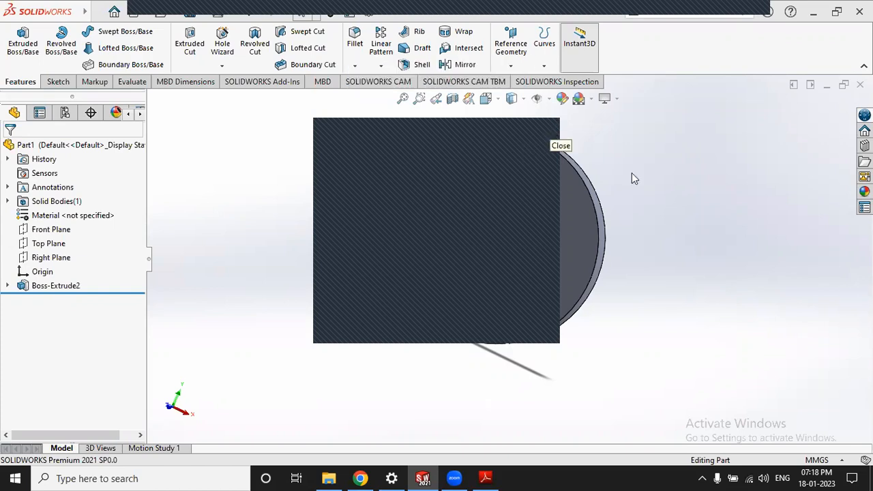
Switch to Assignmets.pdf in Adobe Reader and review the part drawings from the Retainer down to the Plate, Nut and Screw.
click(486, 477)
scroll(418, 315, down, 3)
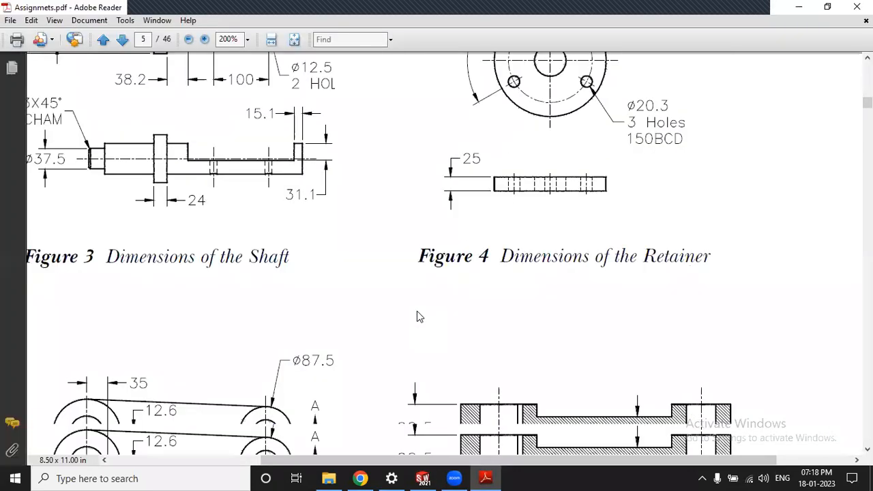
scroll(418, 315, down, 5)
scroll(418, 316, down, 4)
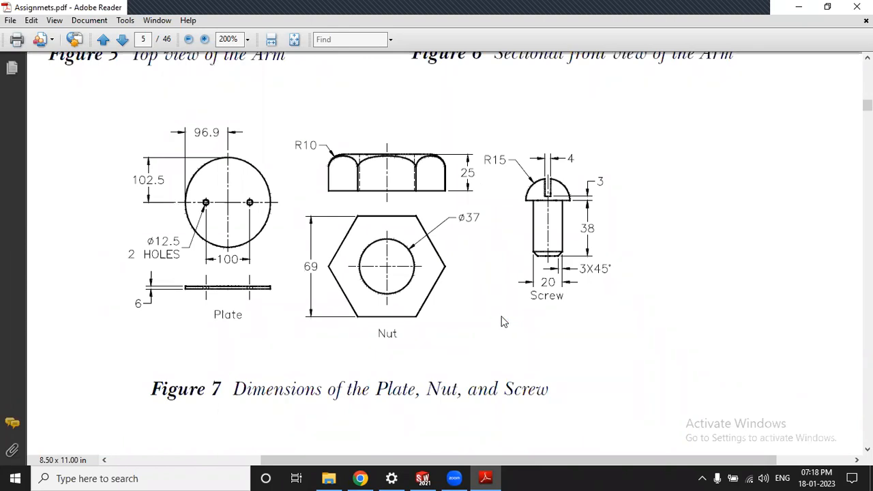
scroll(502, 322, down, 3)
scroll(503, 322, up, 3)
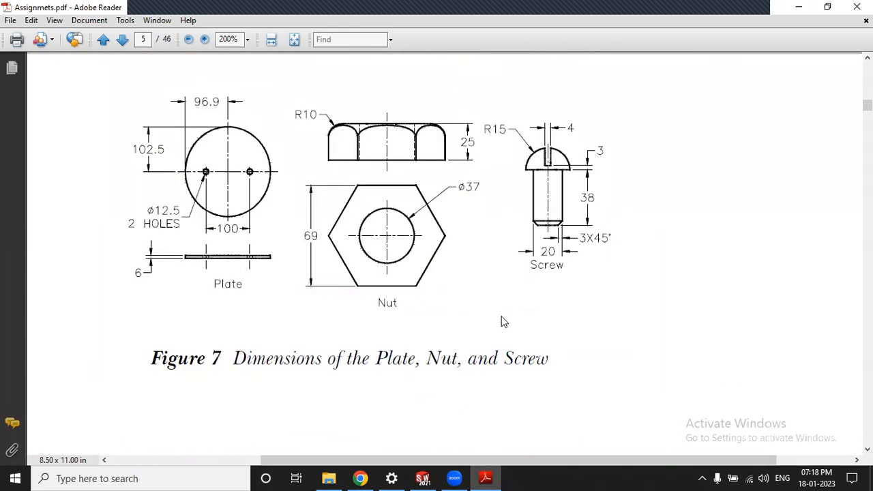
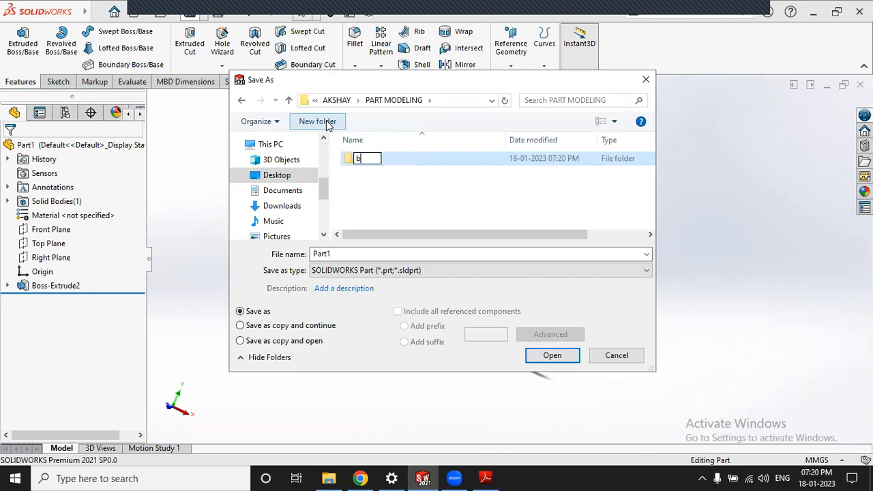
Name the new folder inside PART MODELING as BV ASSEMBLY and open it as the save location.
key(BackSpace)
text(BF)
key(BackSpace)
text(V ASSEMBLY)
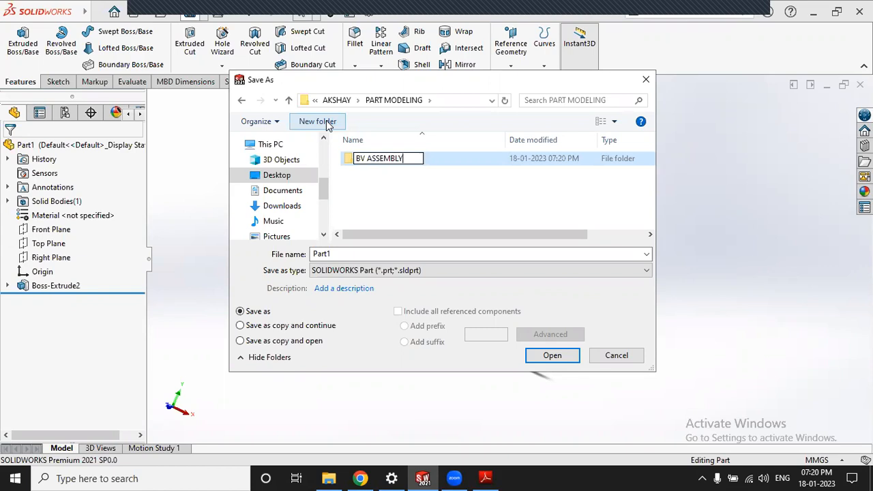
key(Return)
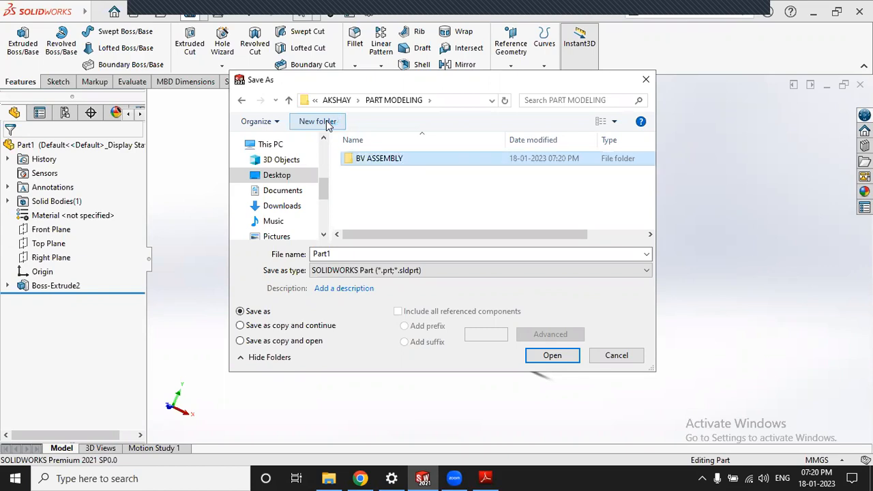
key(Return)
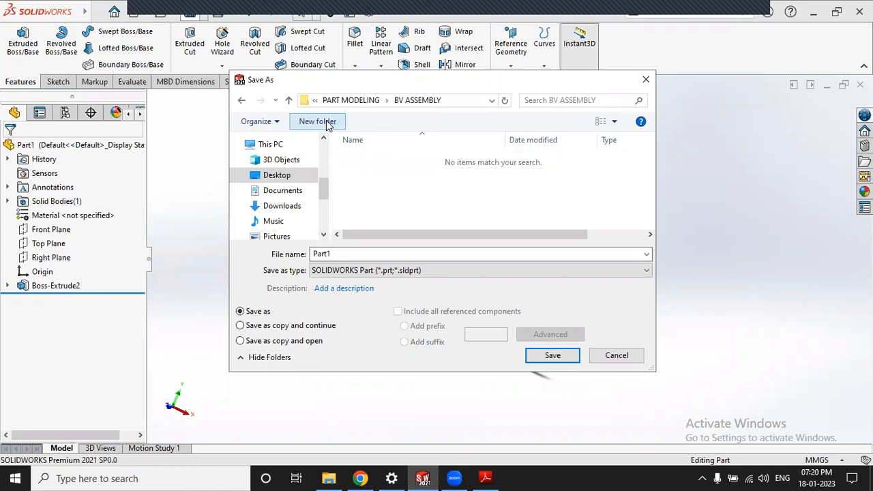
Save the disc part in the BV ASSEMBLY folder under the file name RETAINER.
double_click(363, 254)
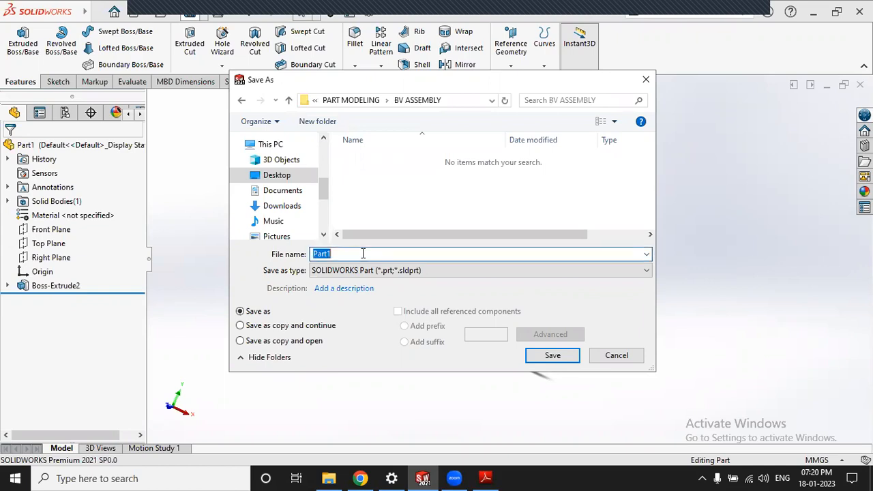
text(RETAINER)
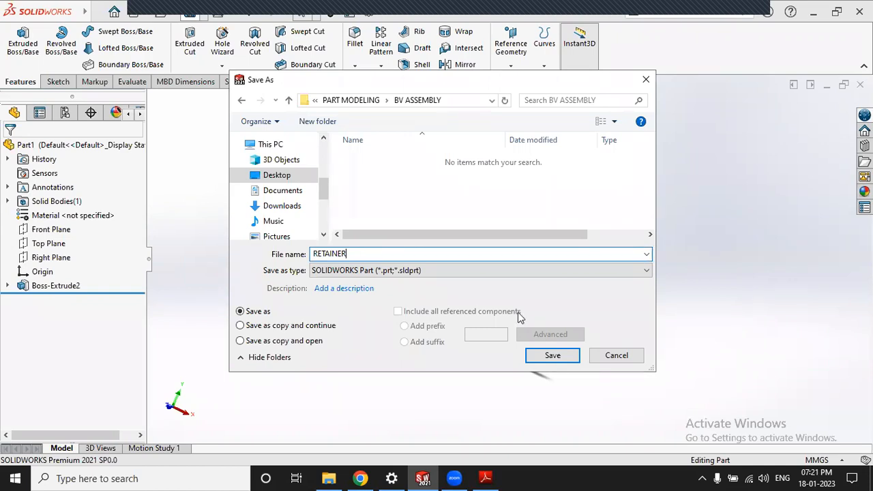
click(554, 356)
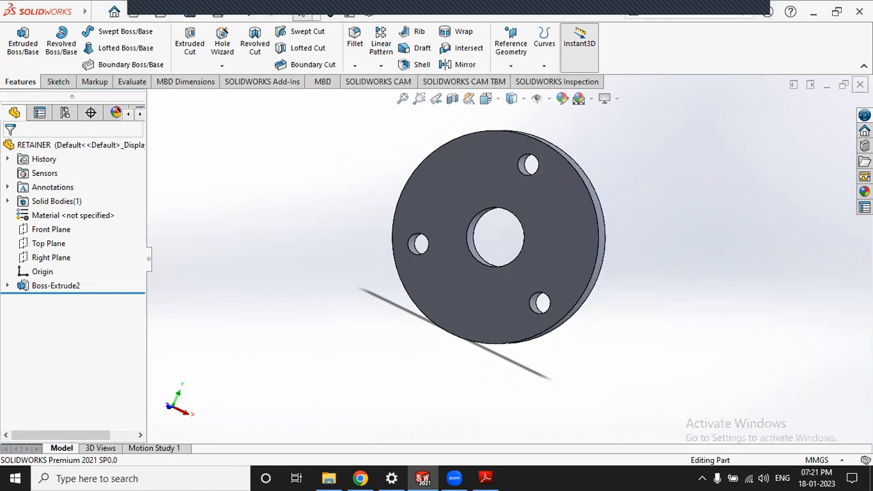
Close the Retainer document and create a new part document.
click(859, 84)
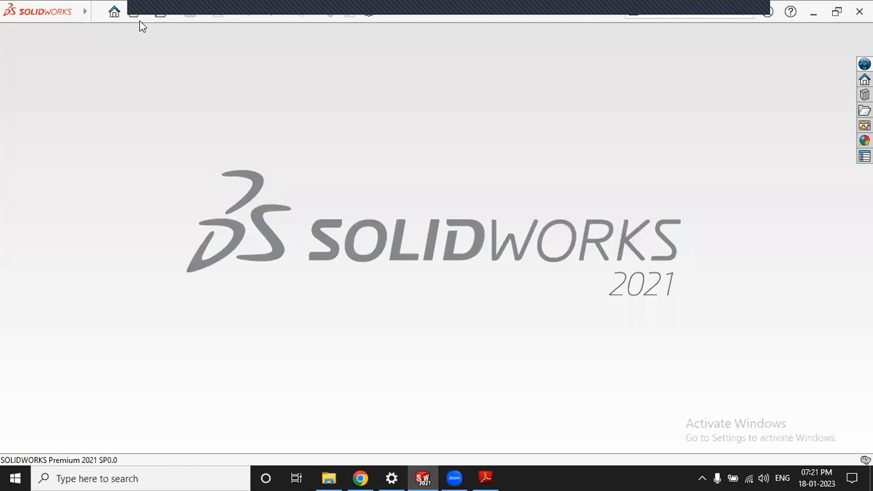
click(135, 14)
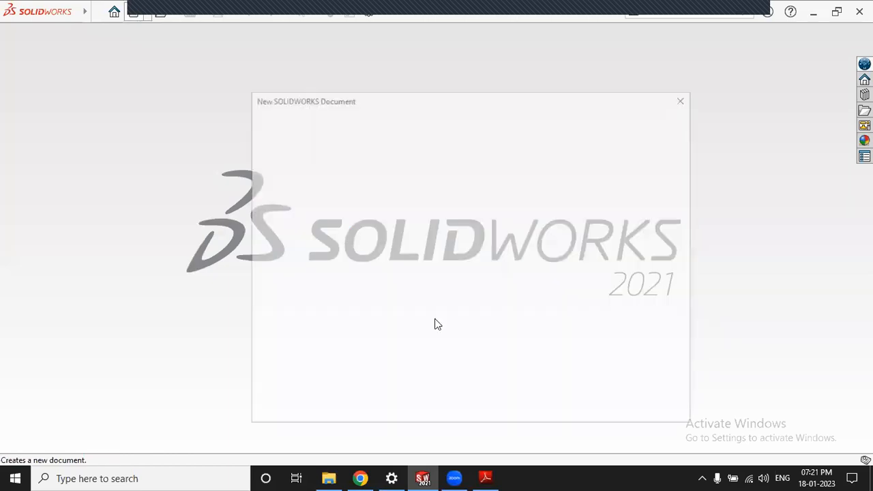
click(532, 400)
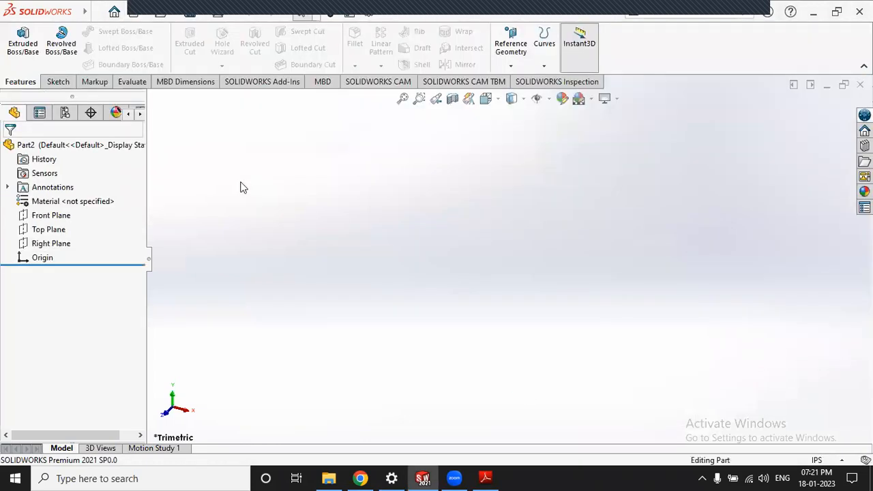
Make the Front, Top and Right planes visible in the new part and clear the selection.
click(57, 216)
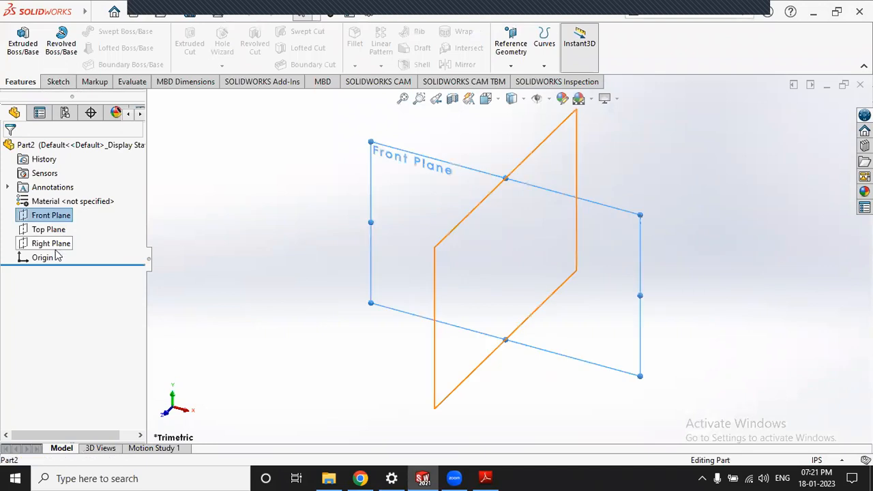
shift+click(68, 241)
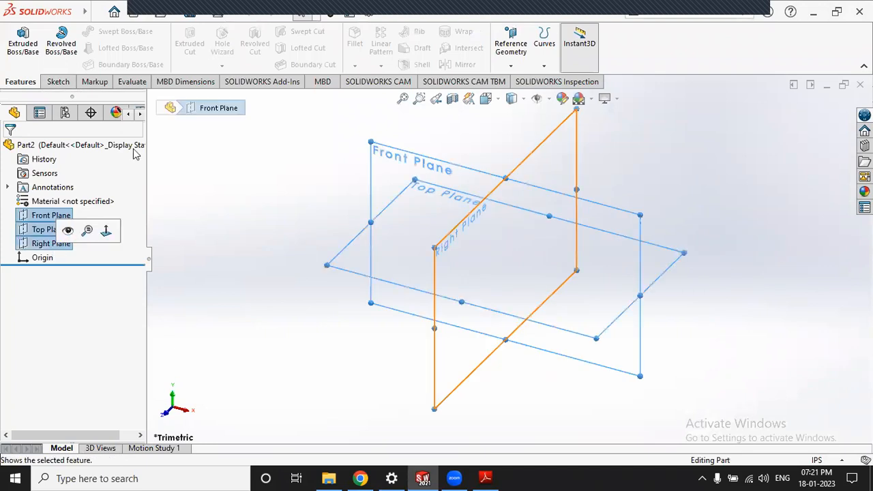
key(Escape)
On the Top Plane, sketch an ellipse centred on the origin with semi-axes of about 2.72 in horizontally and 1.31 in vertically.
click(58, 81)
click(19, 39)
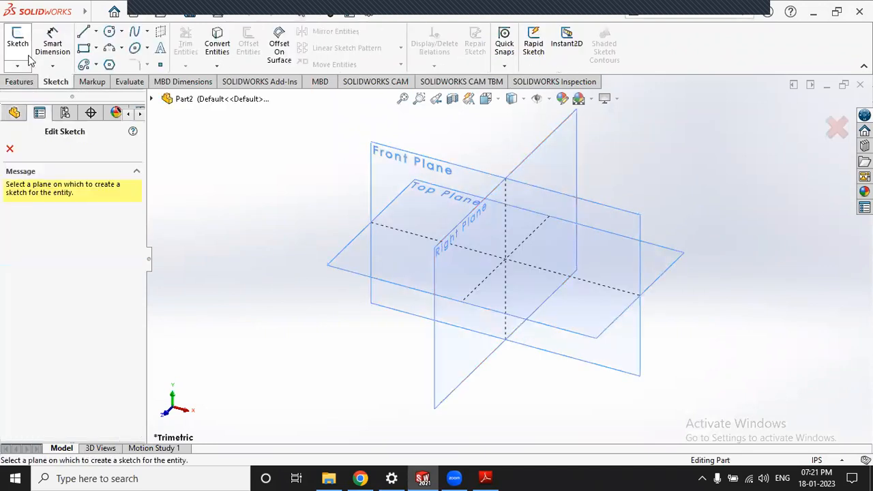
click(354, 247)
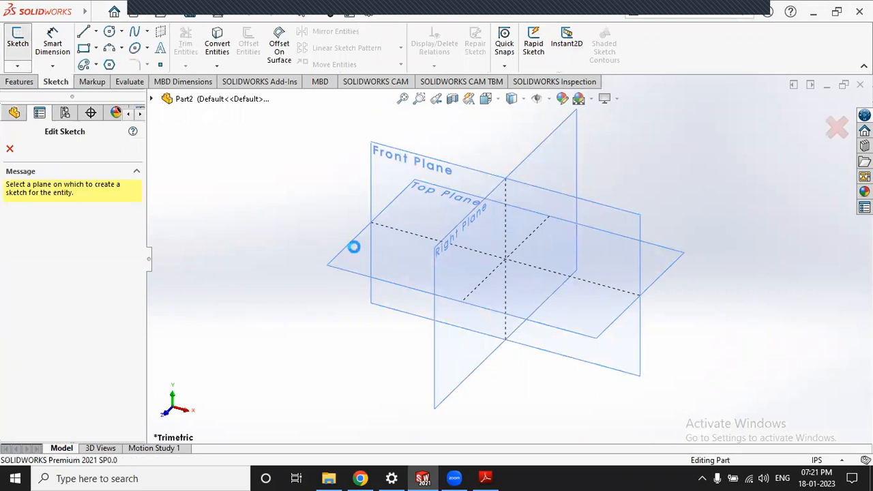
click(135, 47)
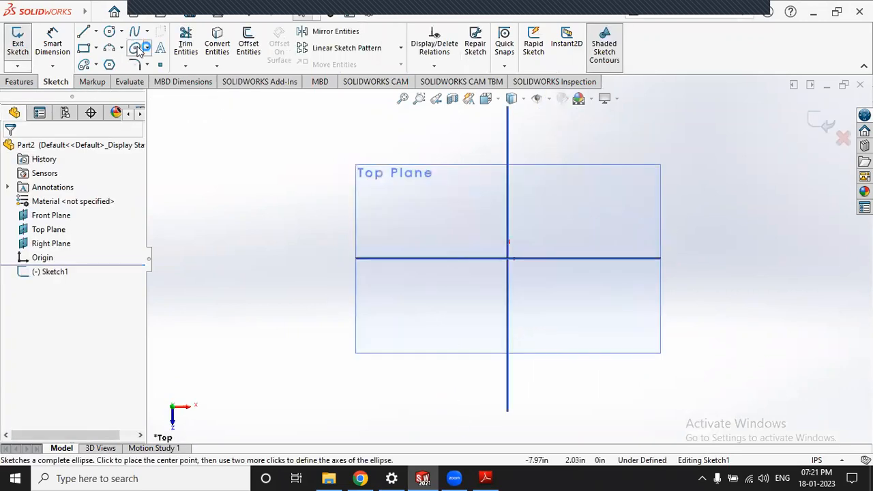
click(509, 260)
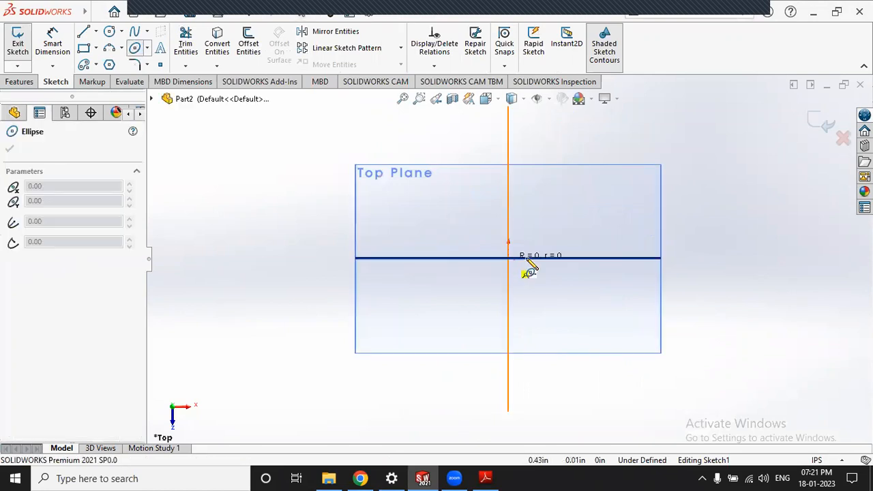
click(626, 261)
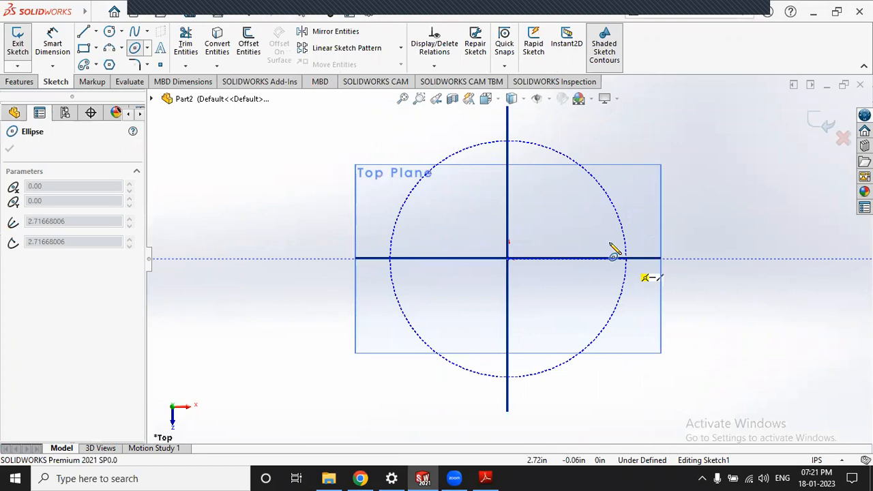
click(513, 202)
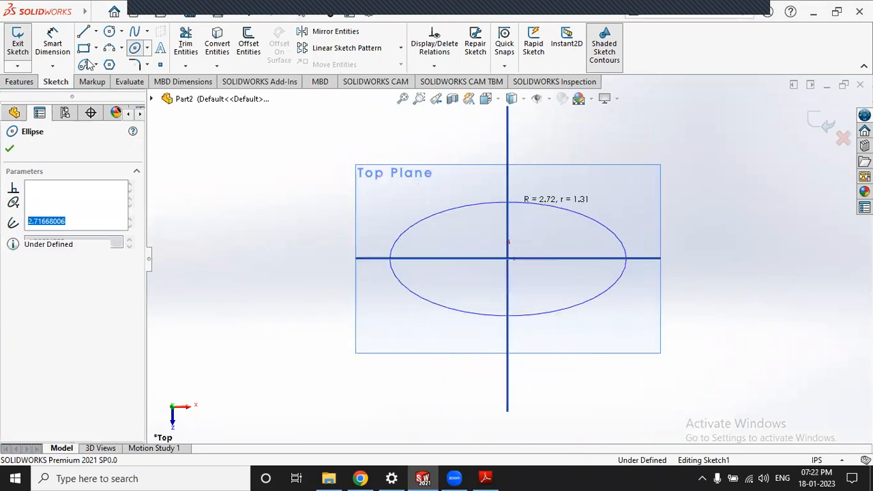
Dimension the ellipse's horizontal semi-axis from the origin to its right-hand axis point, accepting the drawn value.
click(65, 47)
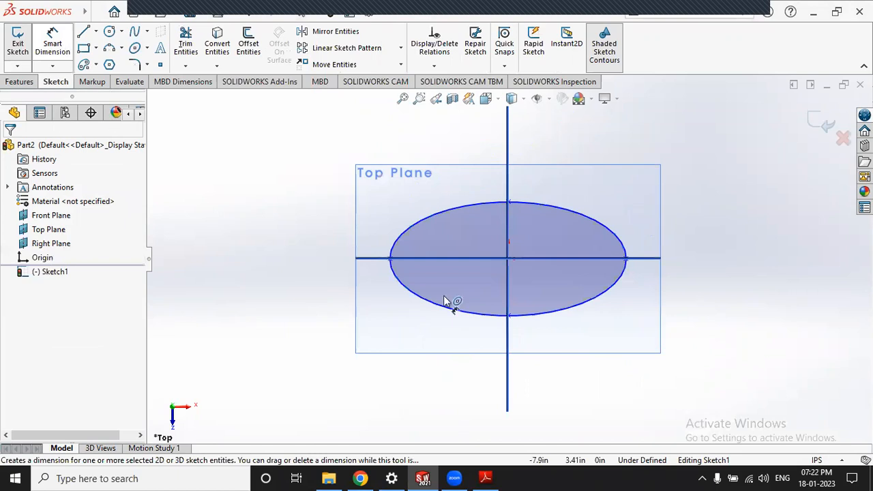
click(508, 260)
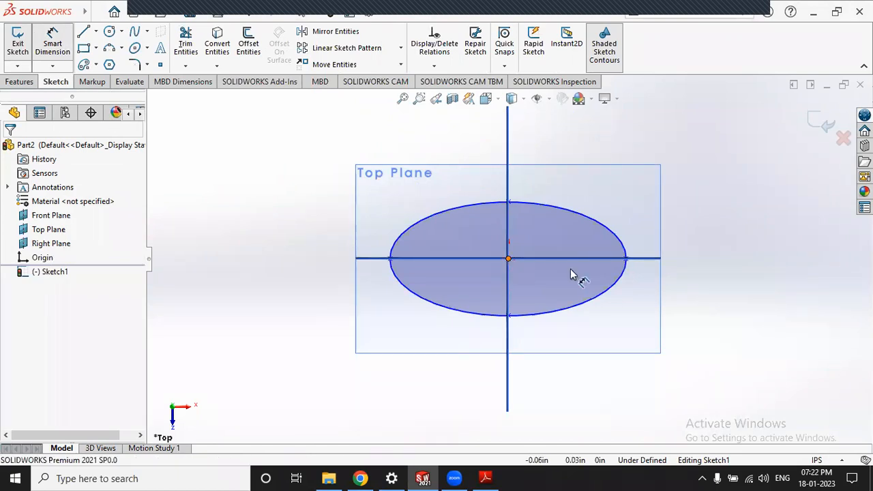
click(626, 259)
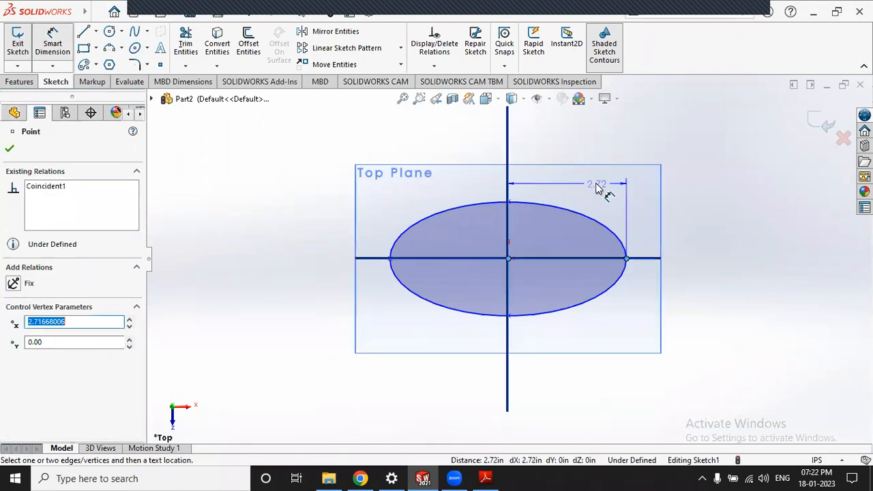
click(501, 204)
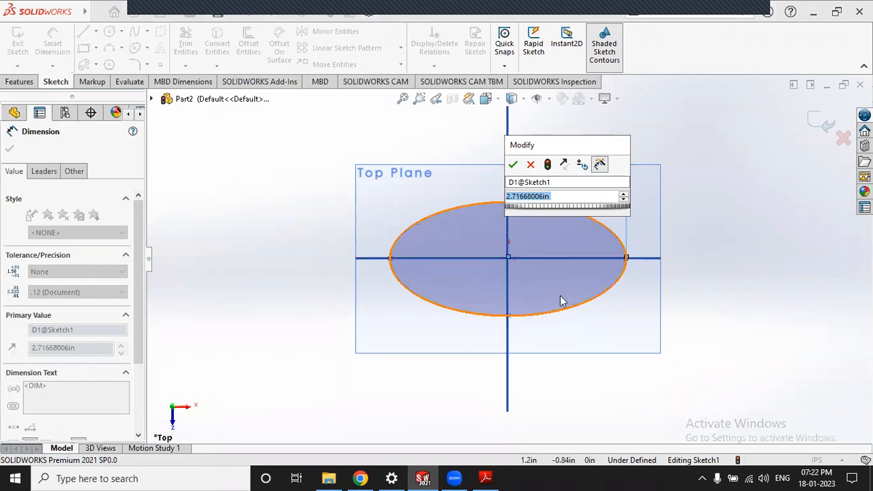
click(513, 164)
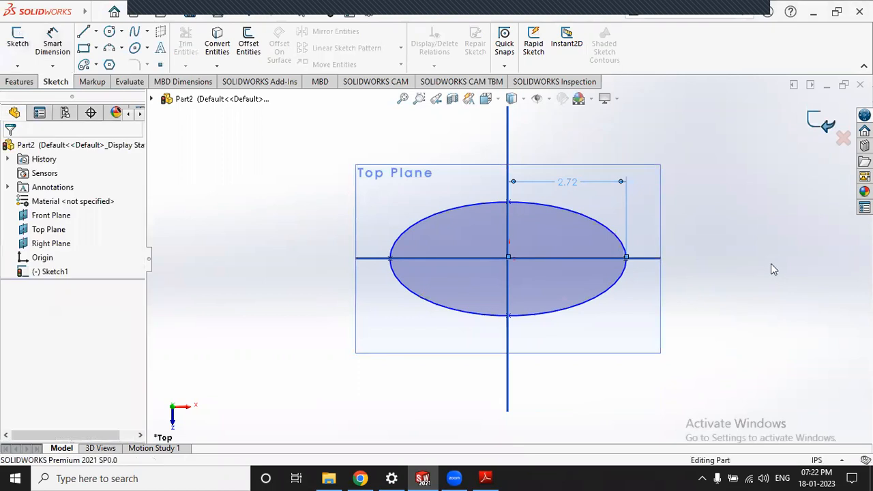
Change the document's unit system to MMGS and reopen the ellipse sketch for editing.
click(821, 459)
click(804, 406)
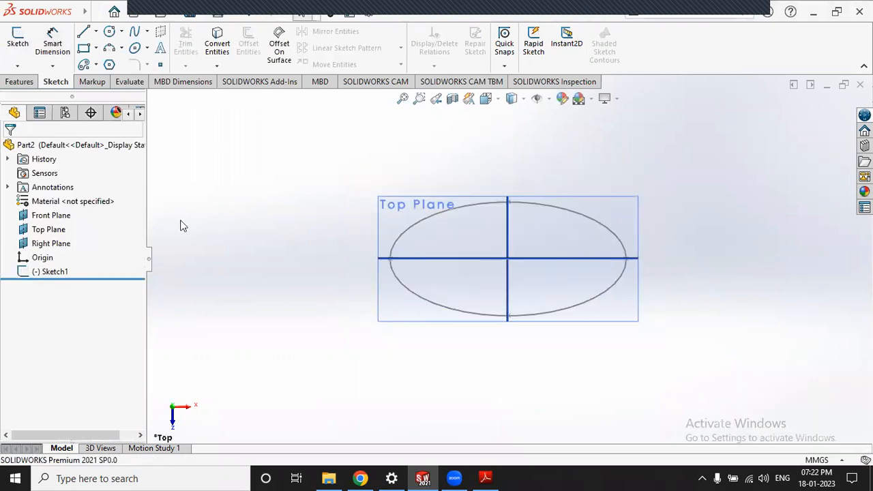
click(49, 272)
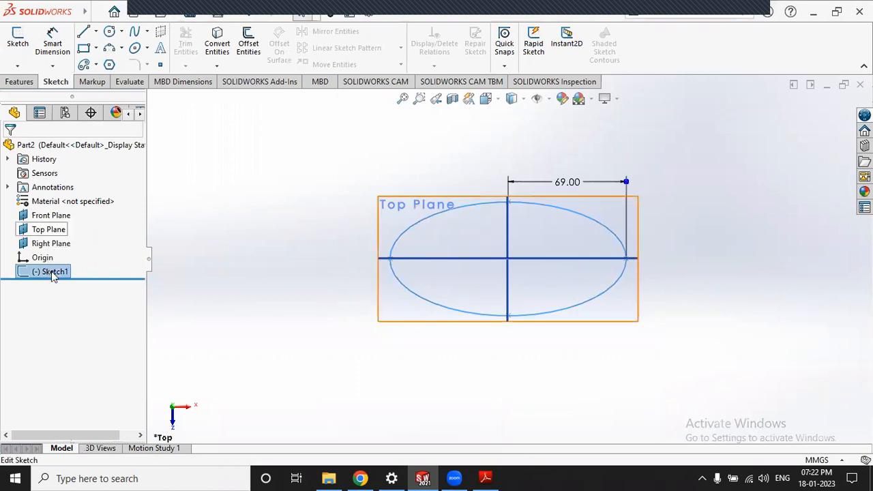
right_click(55, 270)
click(62, 184)
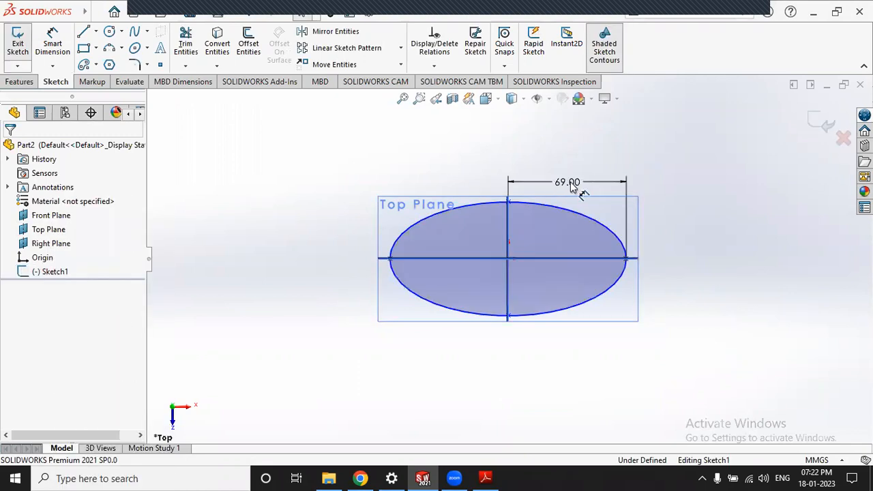
Set the ellipse's horizontal semi-axis dimension to 102.5 mm.
double_click(622, 181)
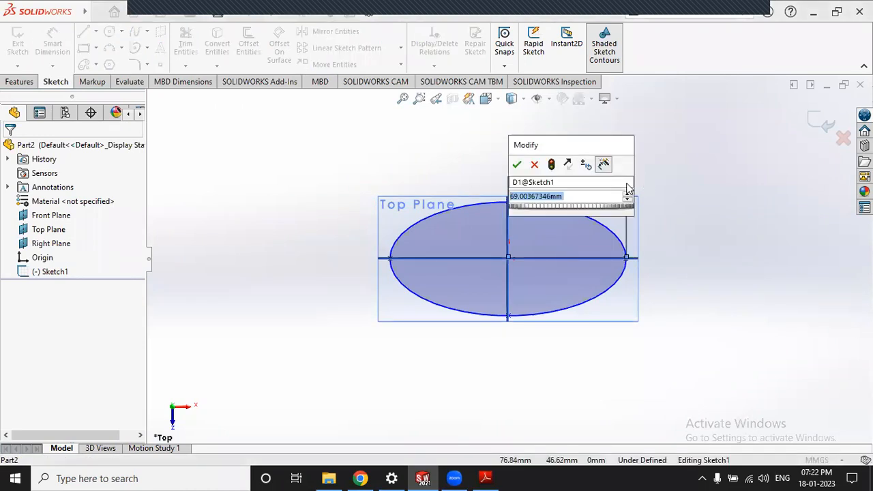
text(69)
key(Return)
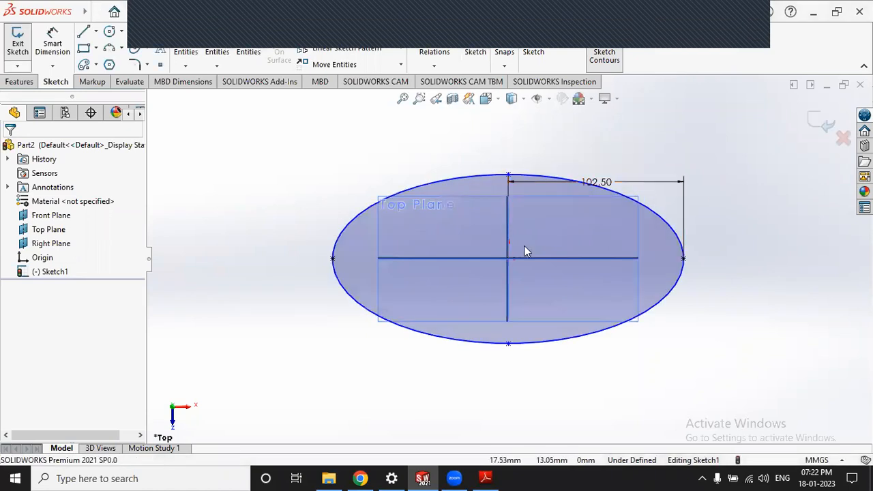
Dimension the ellipse's vertical semi-axis from the origin to its upper axis point as 96.9 mm and confirm that value.
click(508, 175)
click(66, 48)
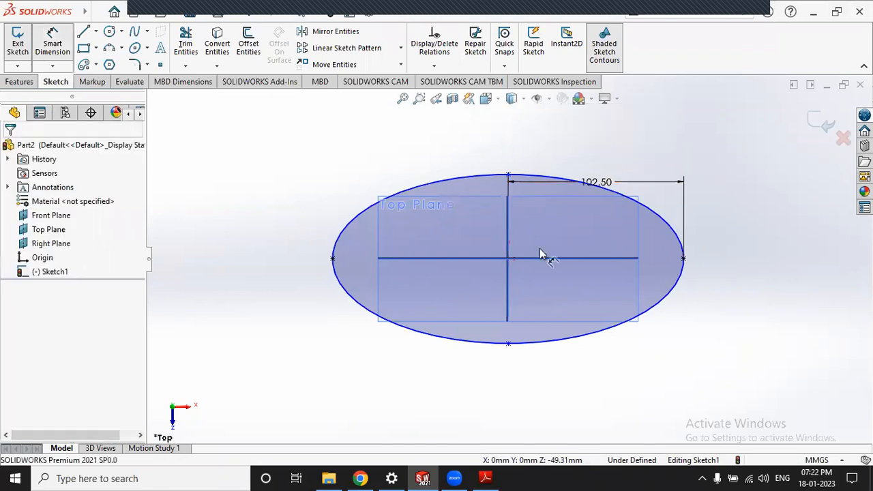
click(508, 260)
click(509, 176)
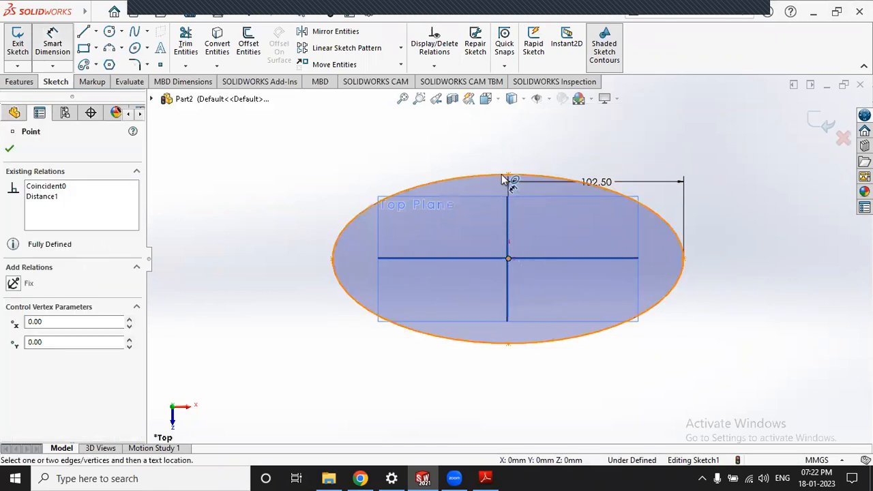
click(717, 202)
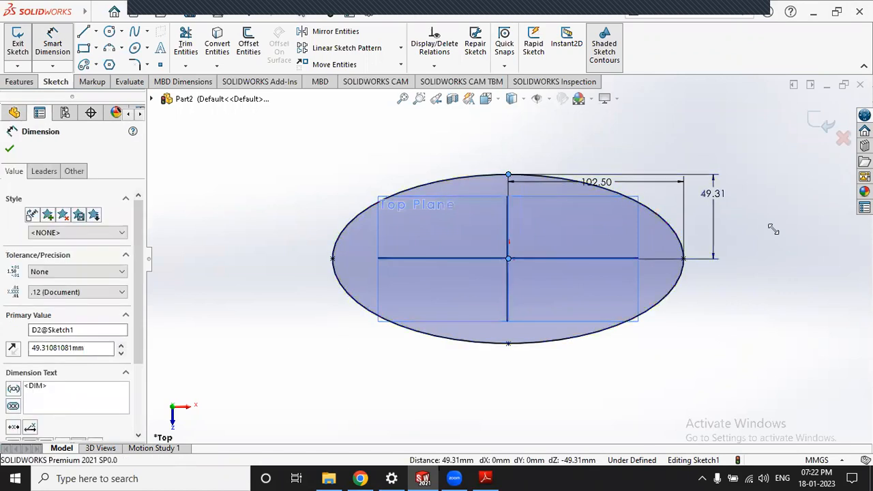
text(96.9)
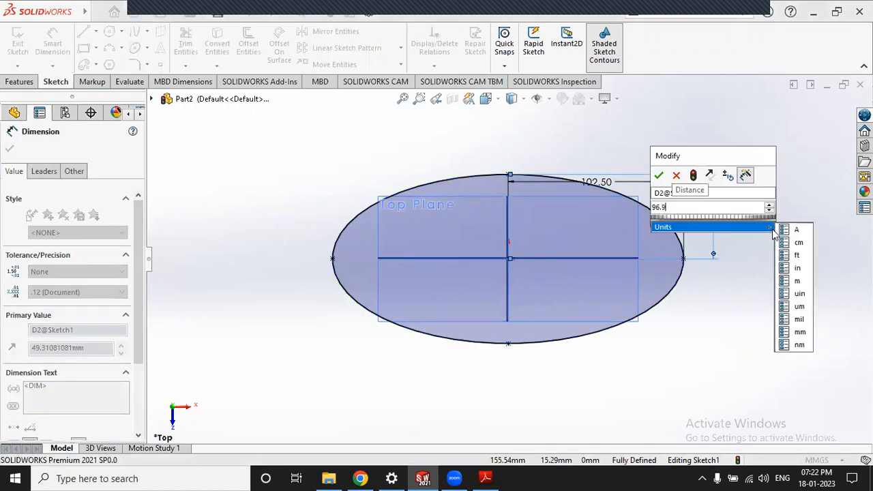
key(Return)
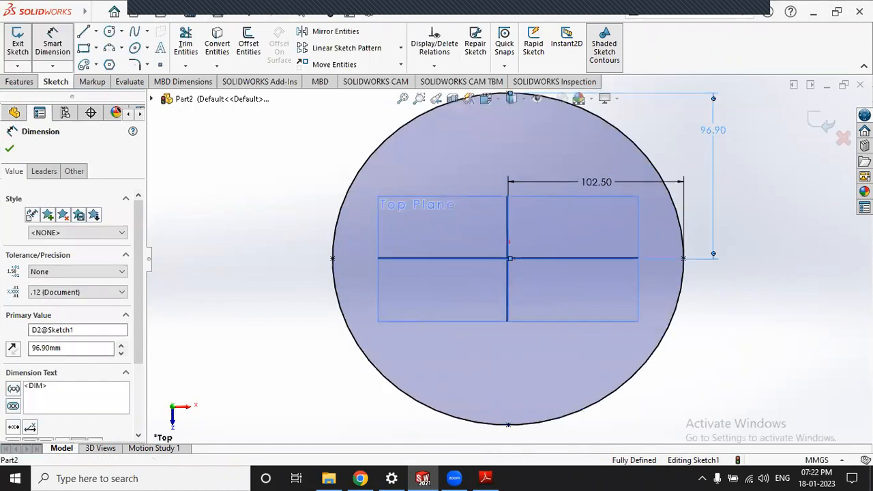
double_click(721, 129)
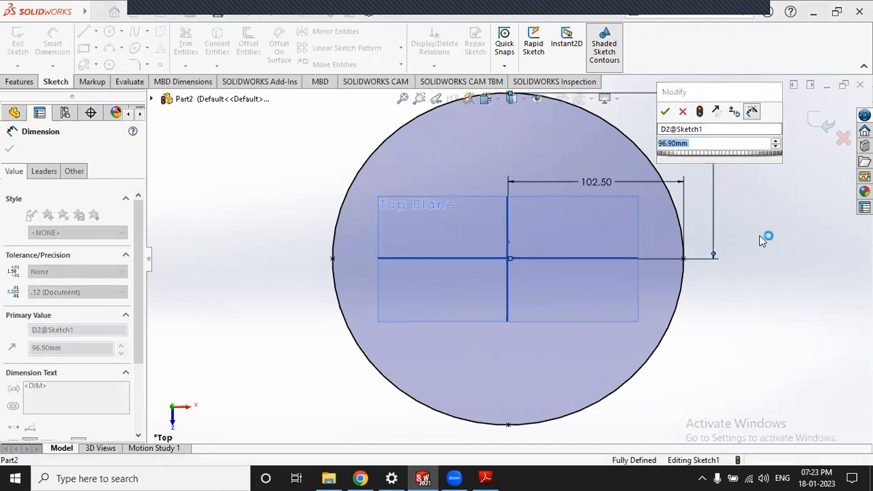
scroll(759, 236, up, 2)
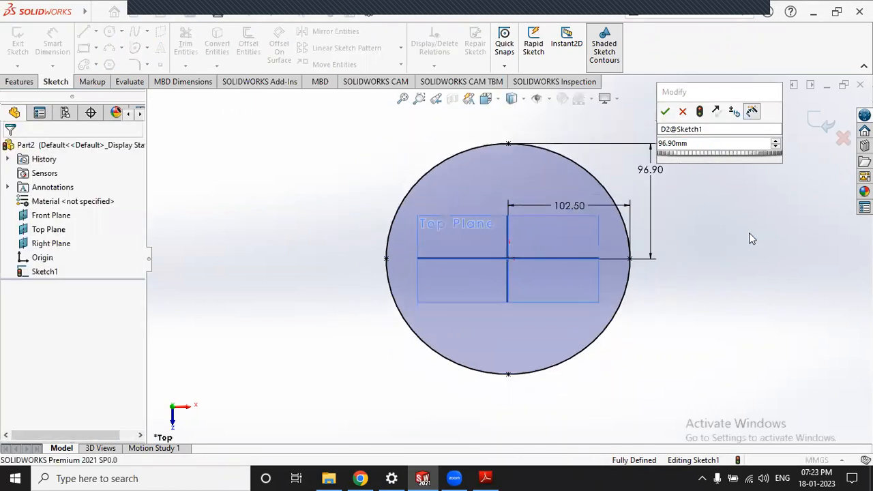
click(669, 117)
key(Return)
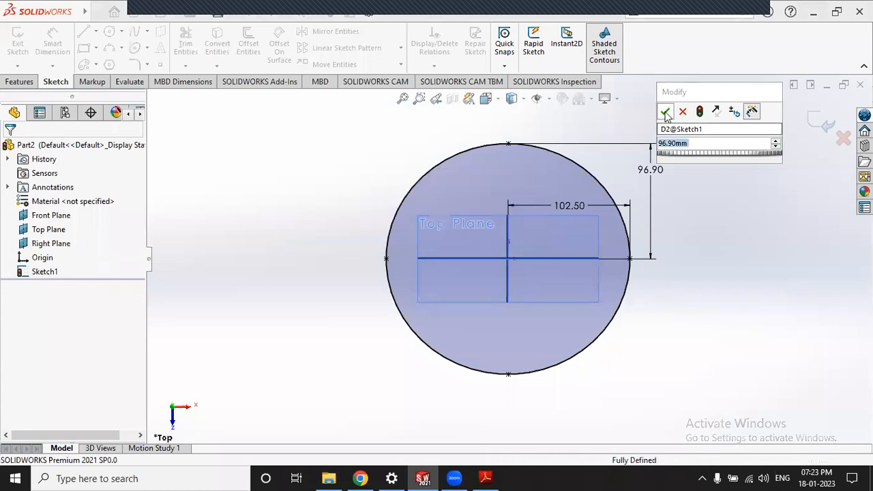
Switch to Adobe Reader, examine the Plate's dimensions in Figure 7 of Assignmets.pdf, and return to the sketch in SOLIDWORKS.
double_click(577, 206)
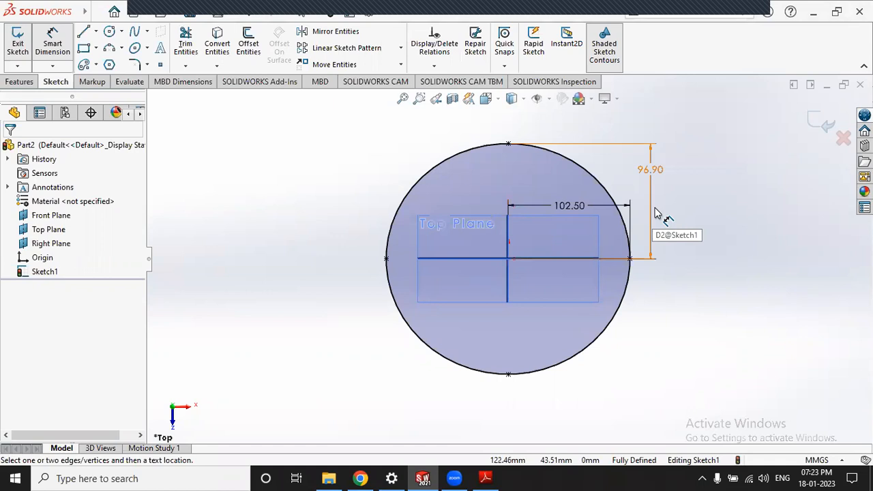
click(486, 477)
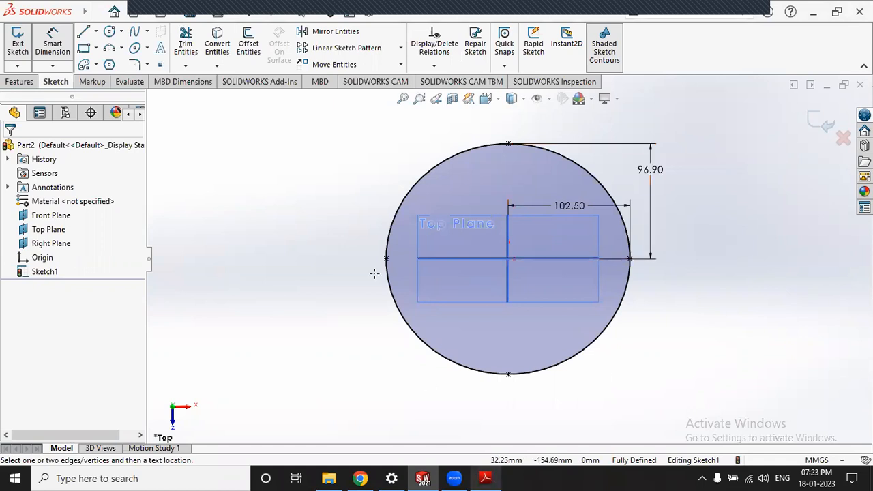
scroll(382, 277, down, 15)
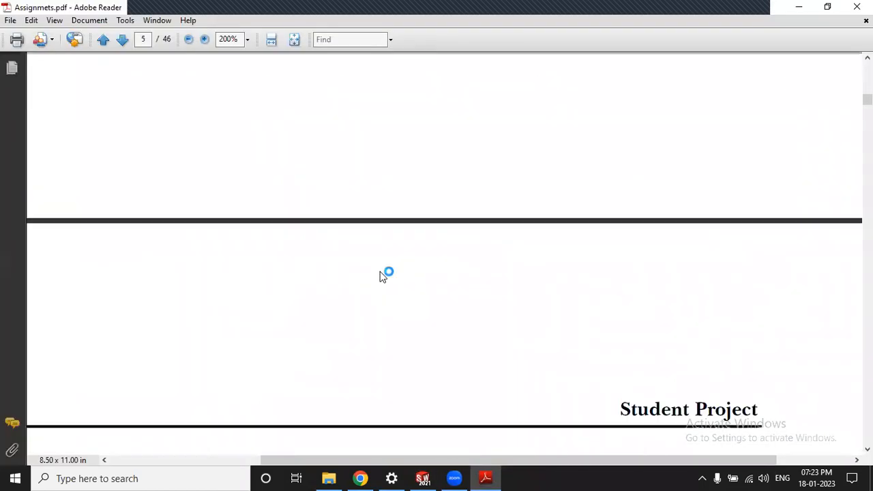
scroll(382, 276, down, 5)
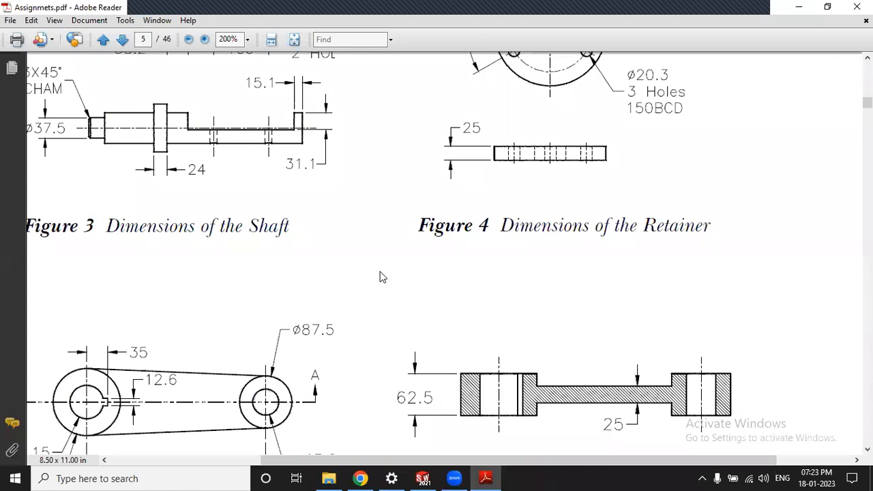
scroll(382, 276, down, 5)
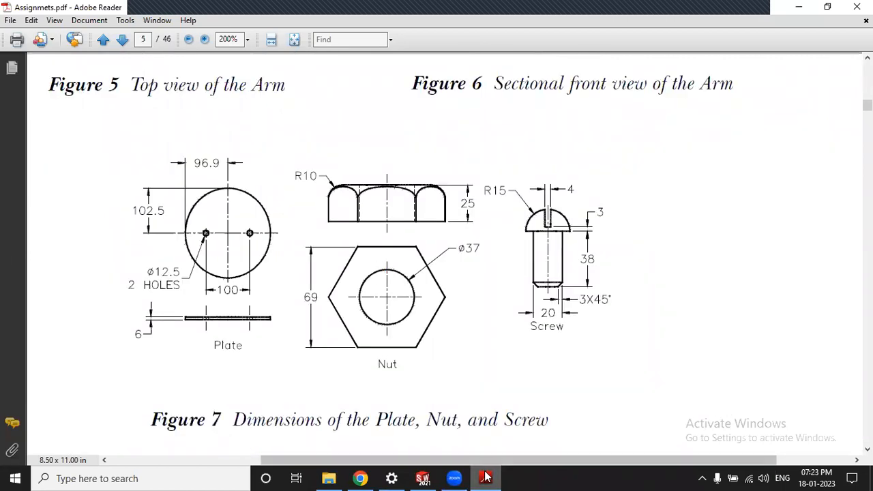
key(alt+Tab)
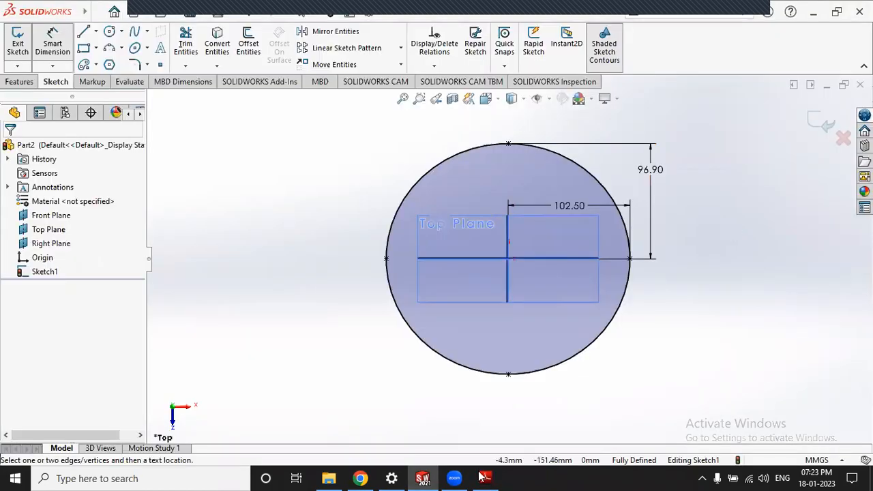
key(alt+Tab)
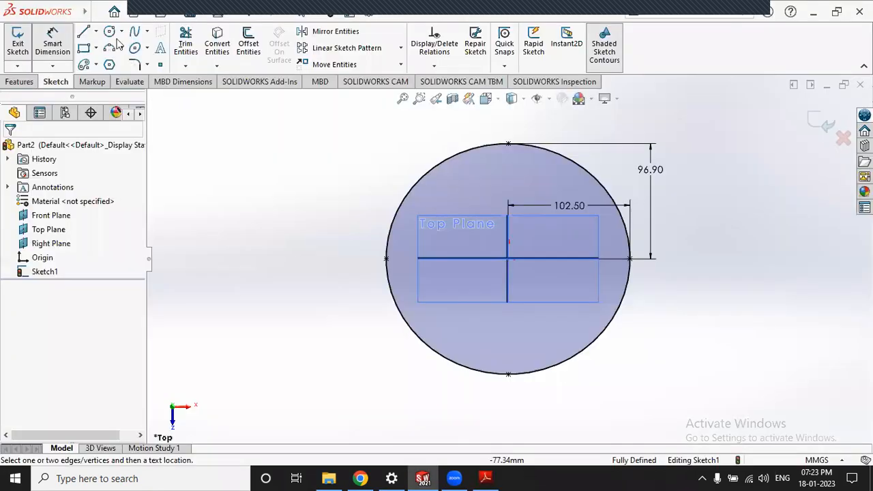
Sketch two circles inside the ellipse on its horizontal axis, about 33 mm in diameter left of the origin and about 27 mm right of it.
click(110, 32)
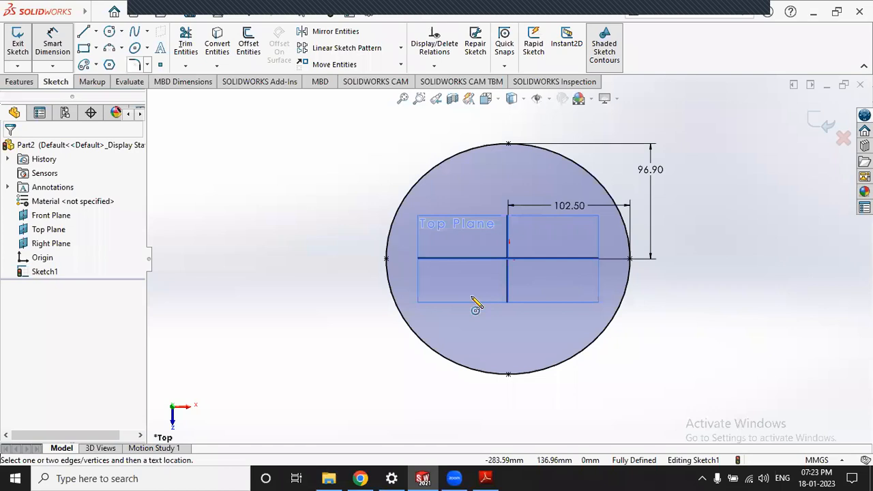
click(441, 258)
click(455, 271)
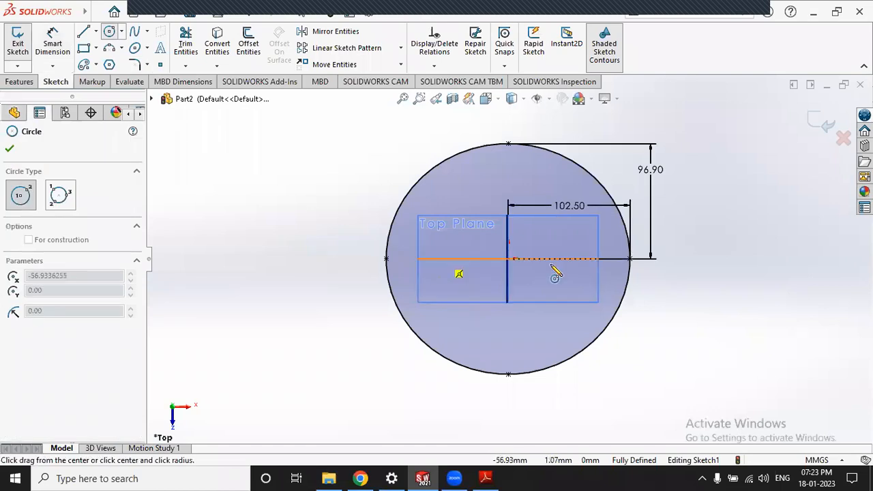
click(584, 258)
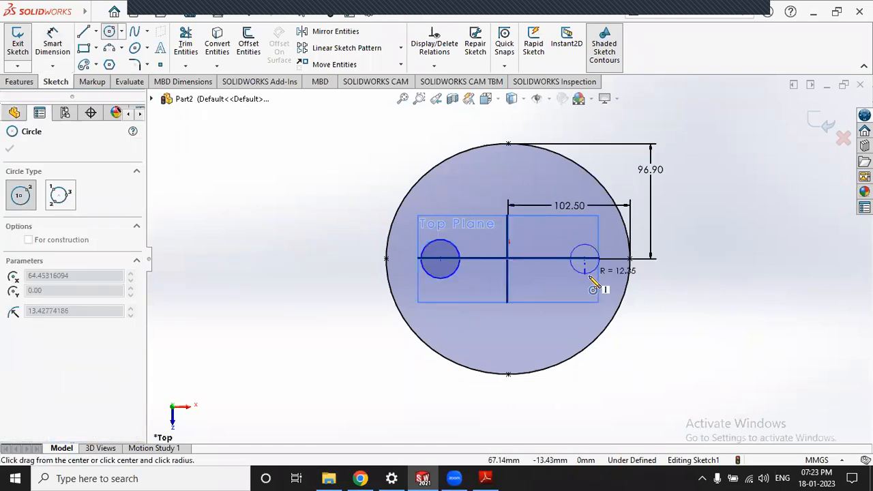
click(591, 275)
Dimension the diameter of the small circle left of the origin as 12.5 mm.
click(52, 44)
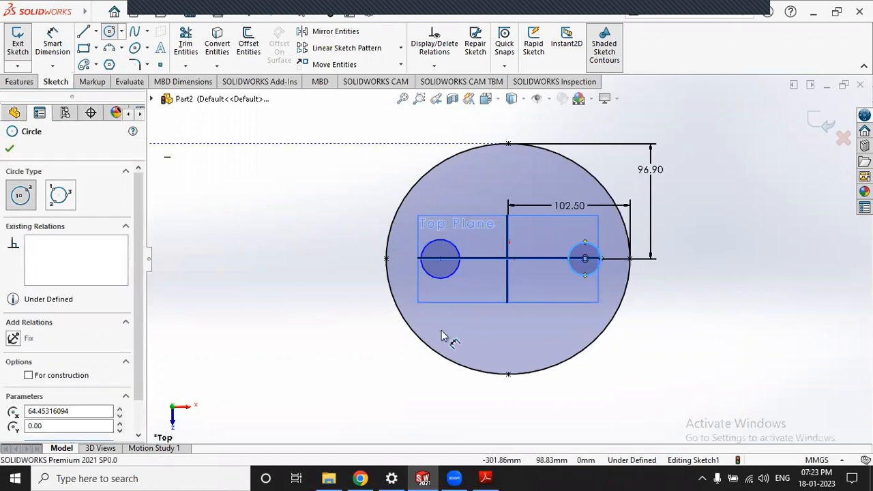
click(441, 281)
click(350, 321)
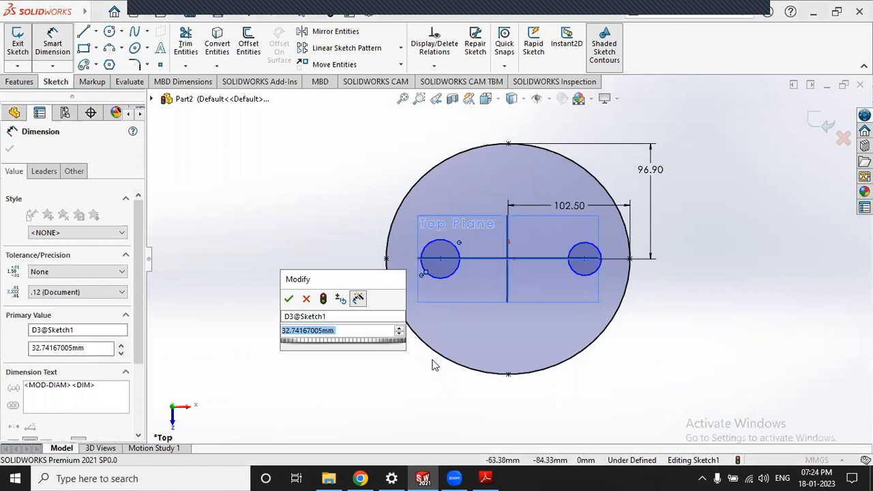
text(1)
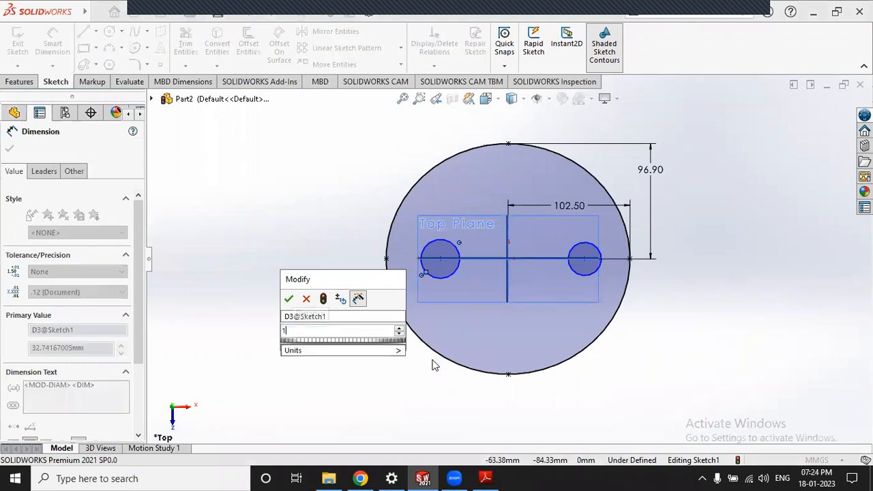
text(2.5)
key(Return)
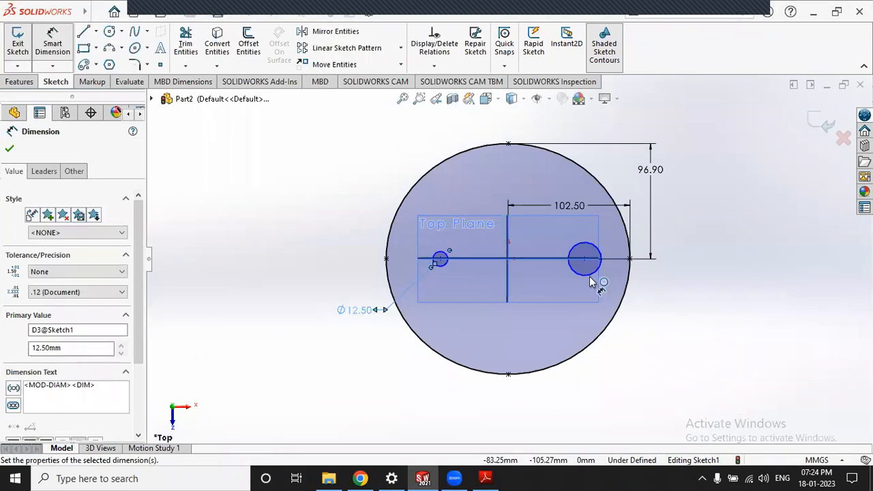
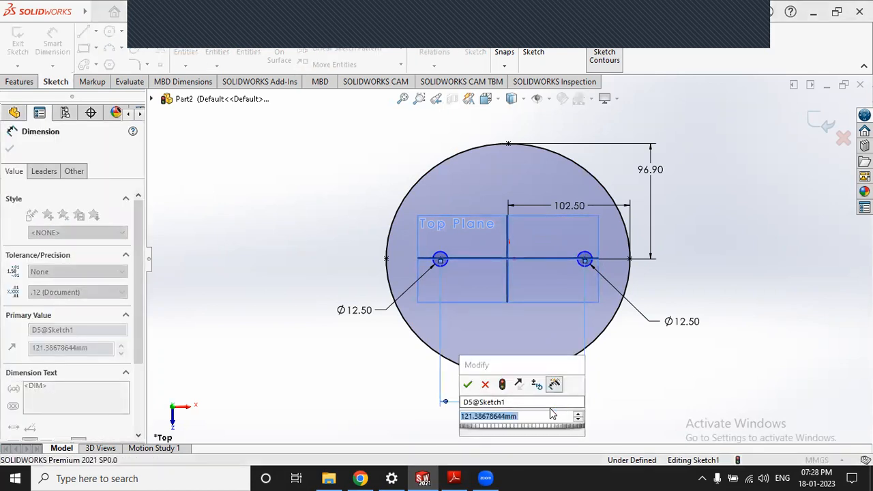
Set the horizontal distance between the two small circles' centres to 100 mm and end dimensioning.
text(150)
key(Return)
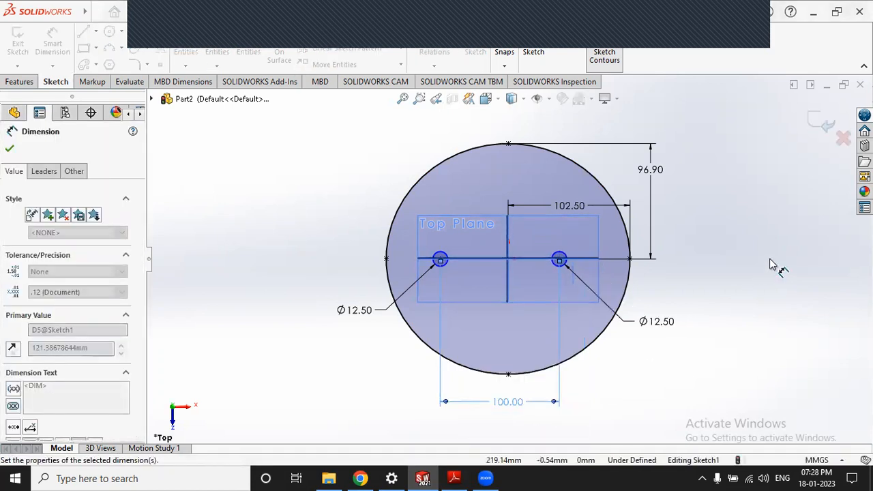
click(45, 37)
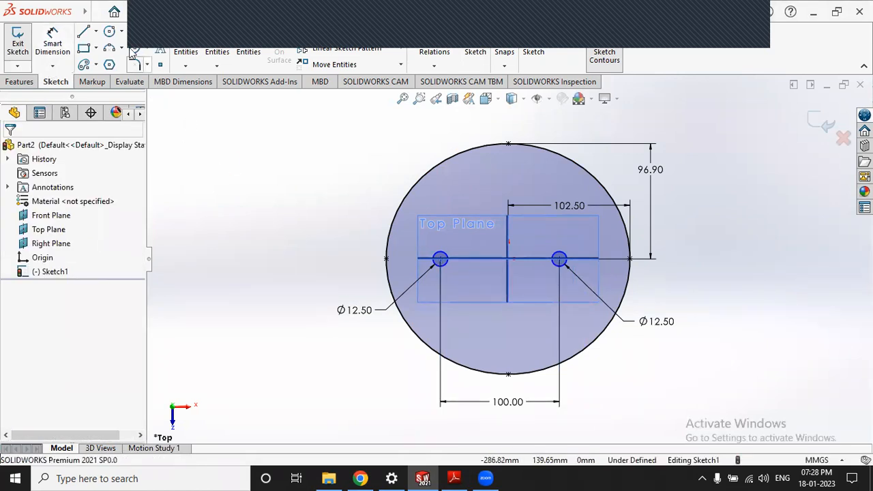
Draw a vertical centerline about 85 mm long from the origin upward, ending just below the ellipse's upper axis point.
click(95, 32)
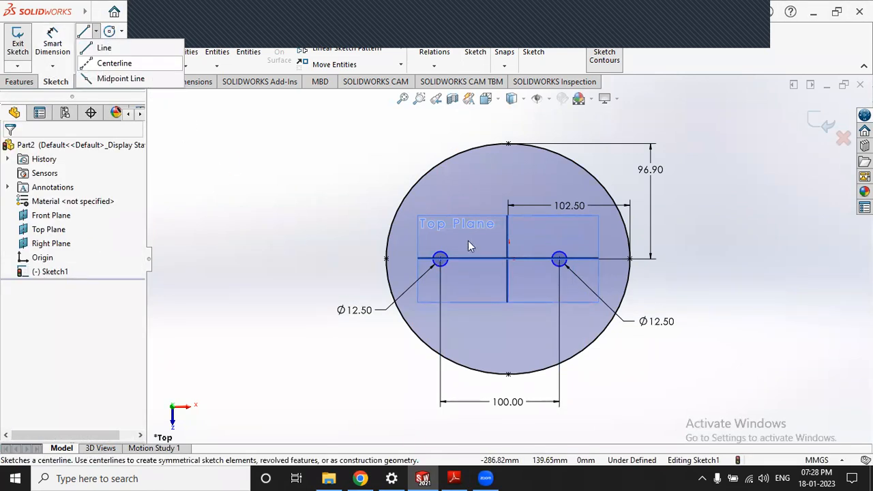
click(109, 63)
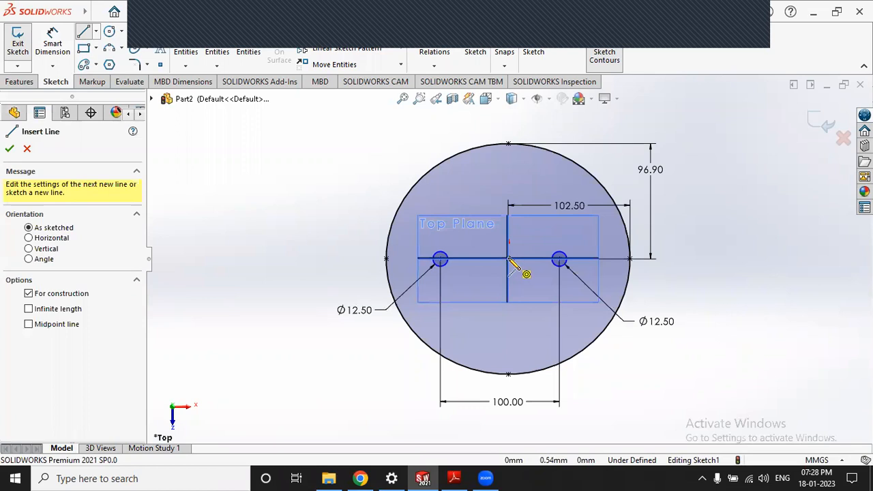
click(508, 258)
click(508, 158)
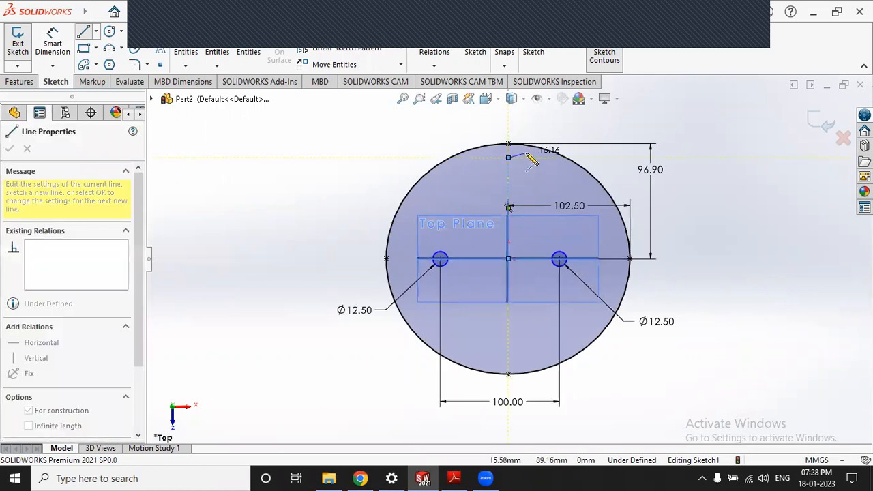
key(Escape)
key(Escape)
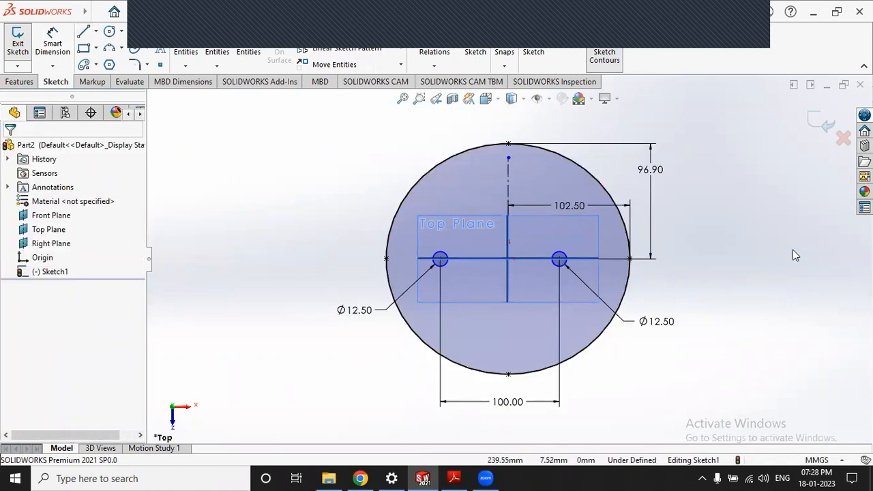
Compare the sketch's semi-axes and hole layout with the Plate drawing in Figure 7 of Assignmets.pdf in Adobe Reader.
scroll(691, 177, down, 2)
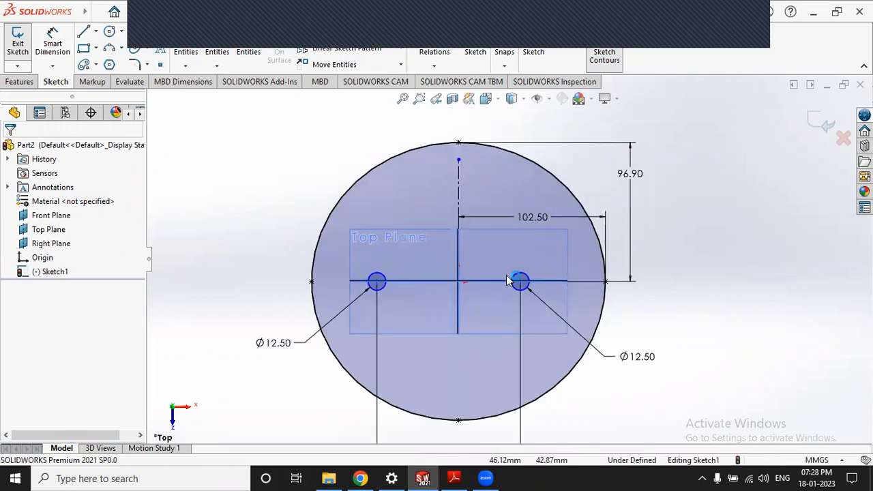
scroll(517, 235, down, 2)
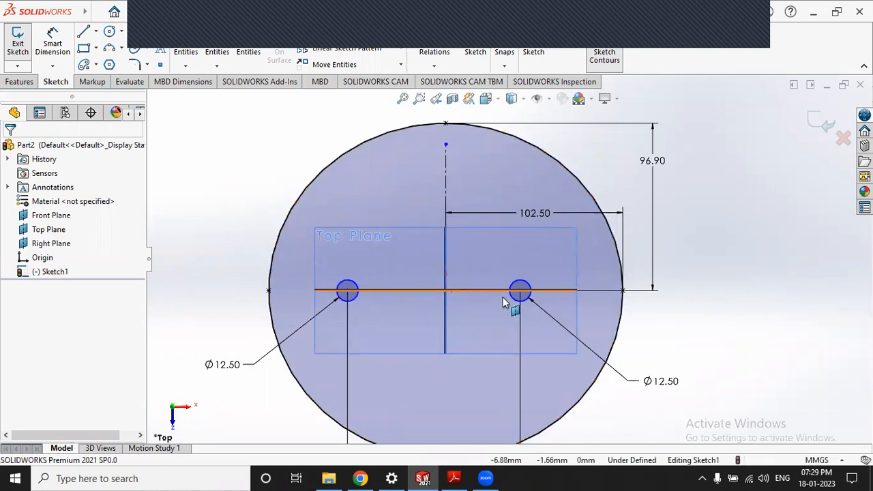
scroll(499, 263, up, 2)
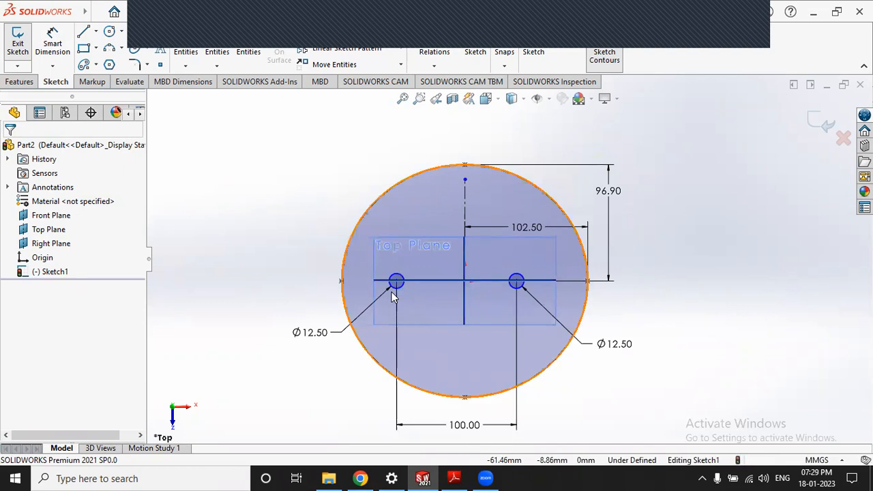
click(453, 478)
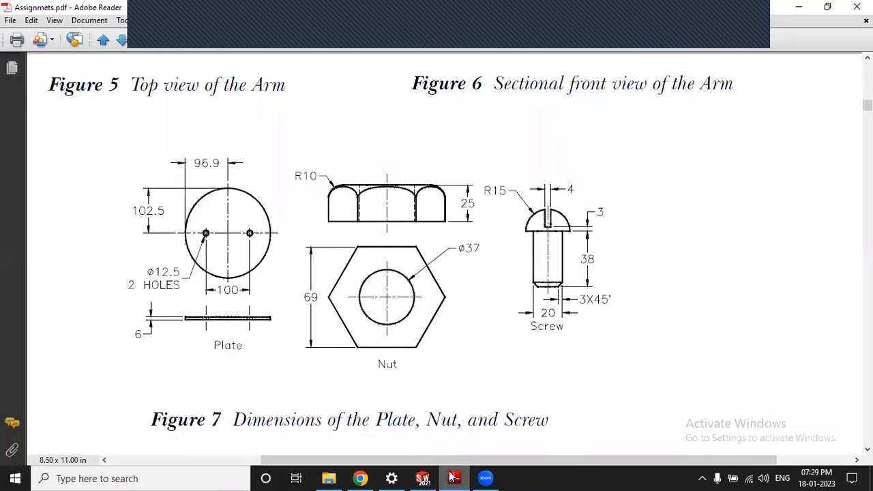
click(453, 477)
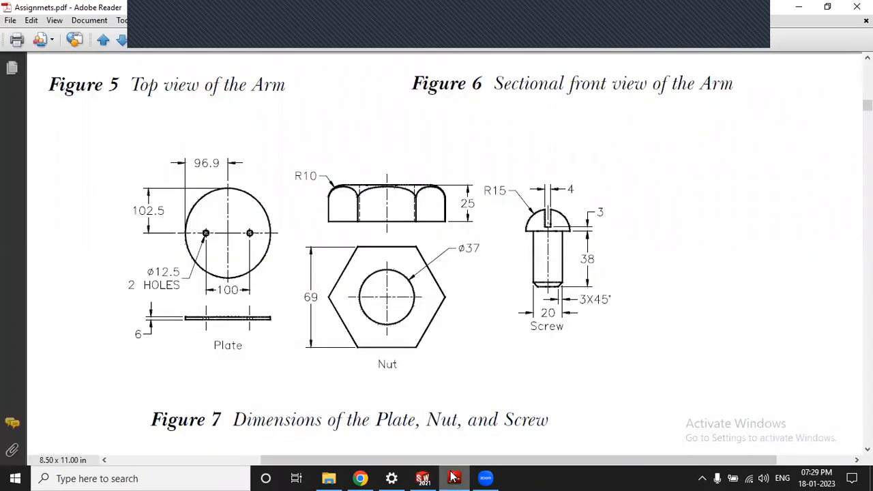
click(453, 477)
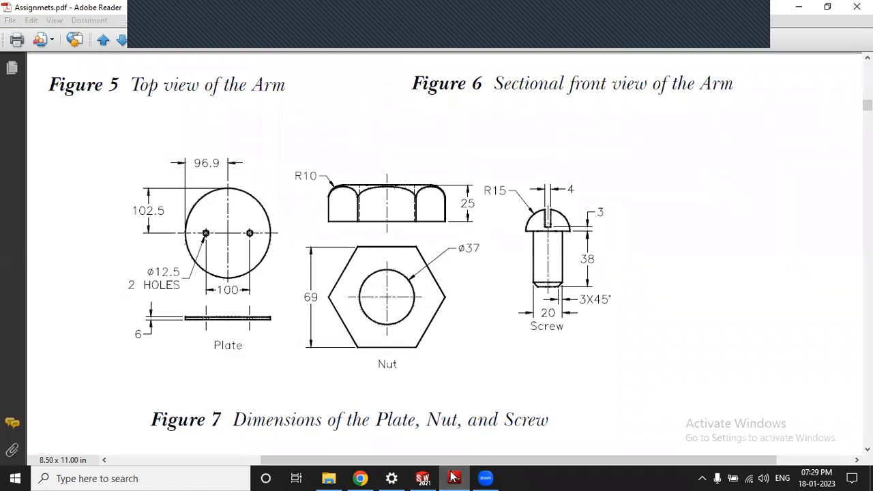
click(452, 477)
click(453, 477)
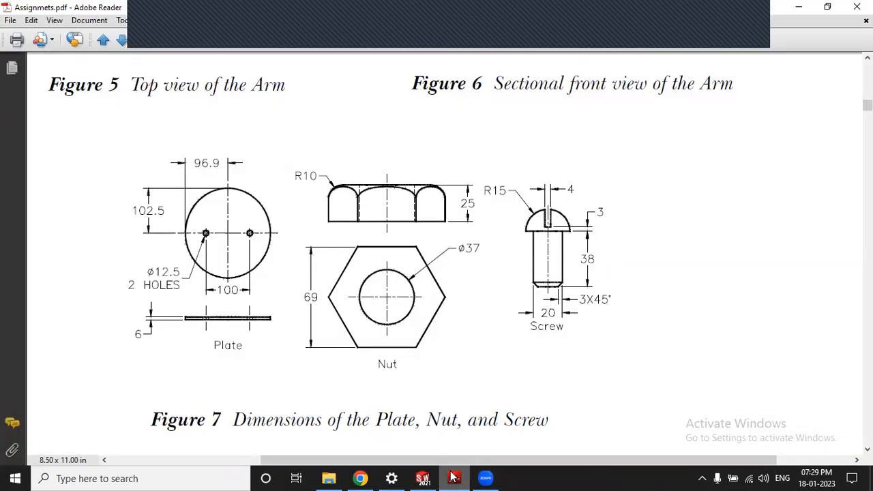
click(453, 477)
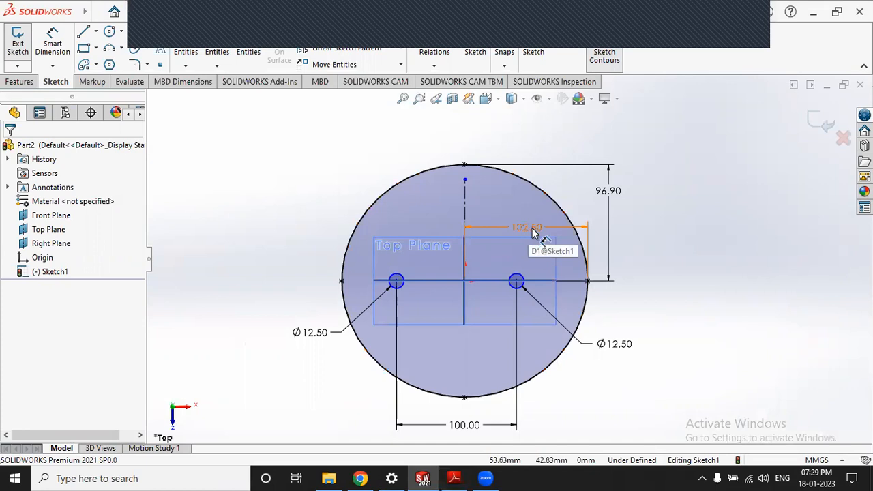
click(452, 476)
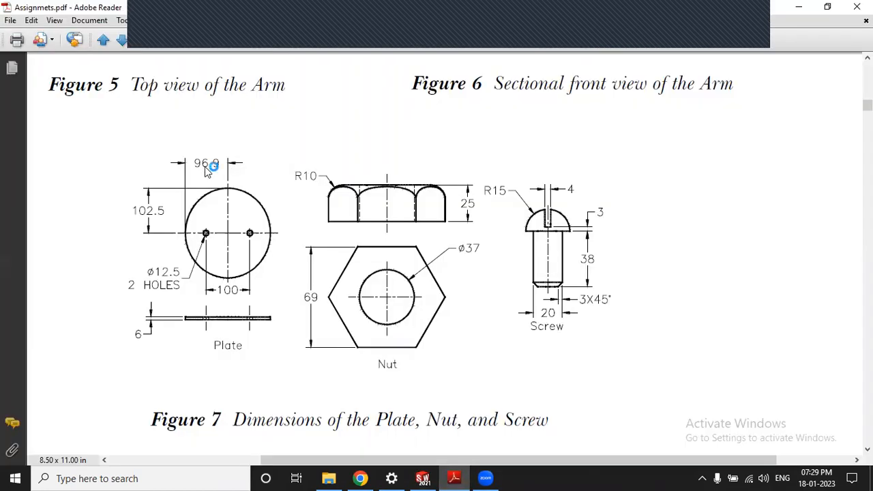
click(454, 477)
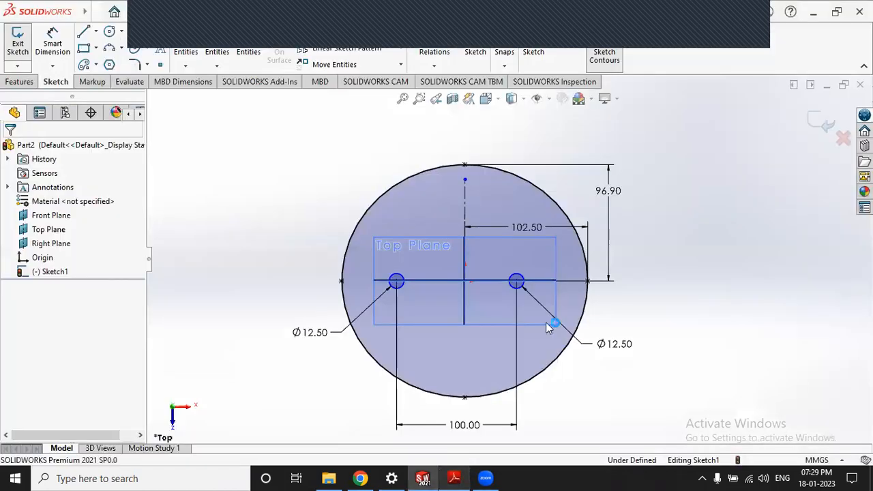
Set the ellipse's horizontal semi-axis dimension to 96.9 mm.
double_click(529, 227)
text(9)
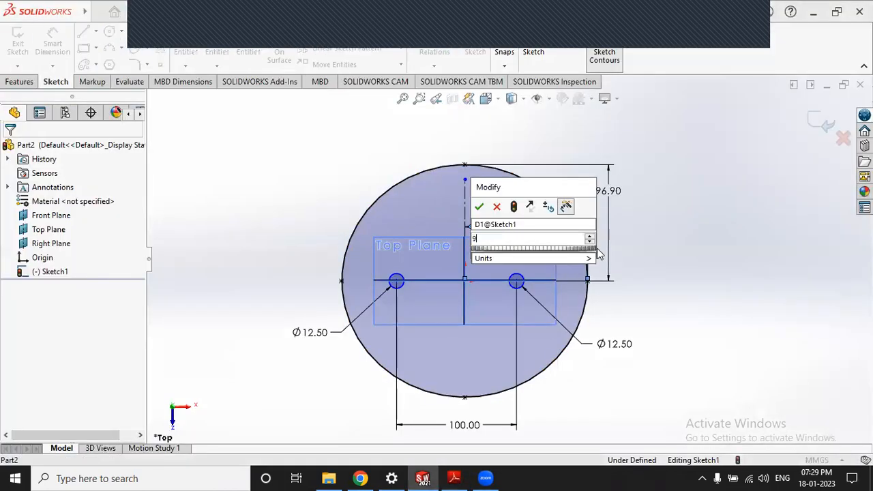
text(6.9)
key(Return)
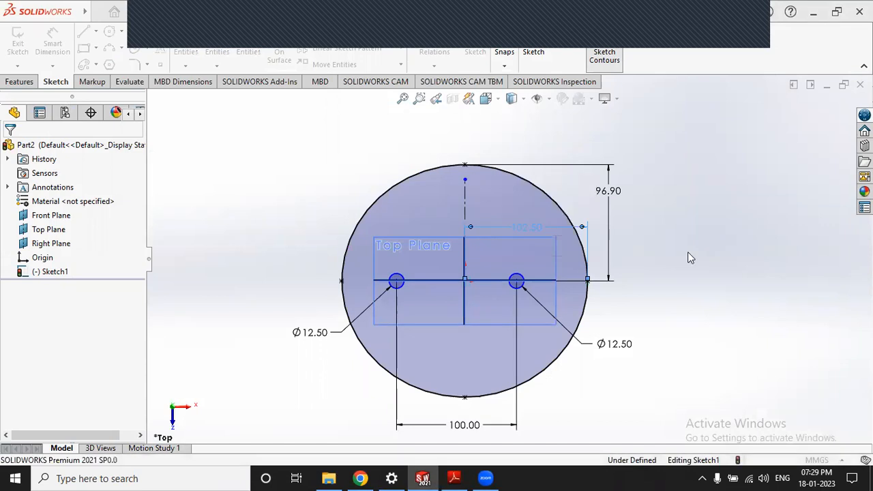
Set the ellipse's vertical semi-axis dimension to 102.5 mm.
click(621, 194)
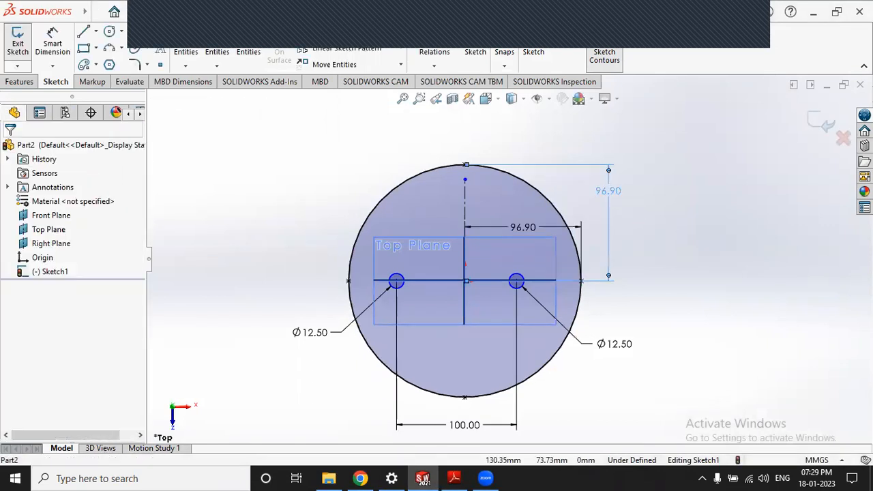
double_click(617, 193)
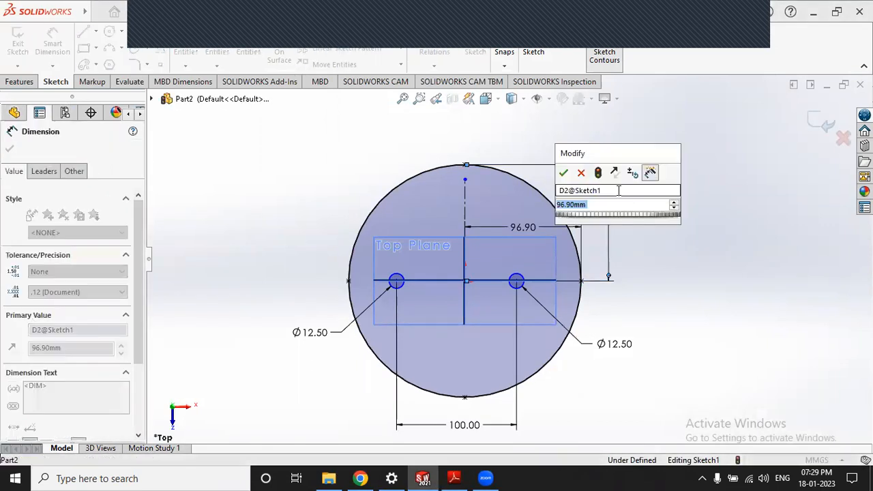
key(BackSpace)
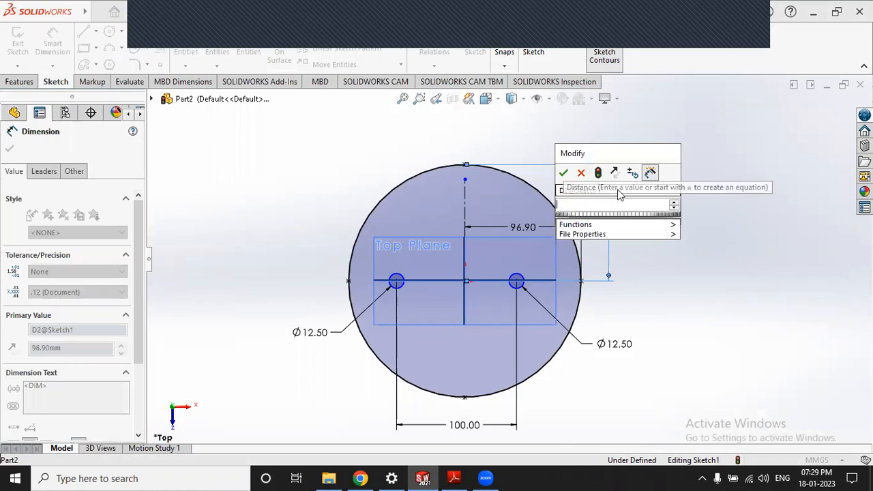
text(102.5)
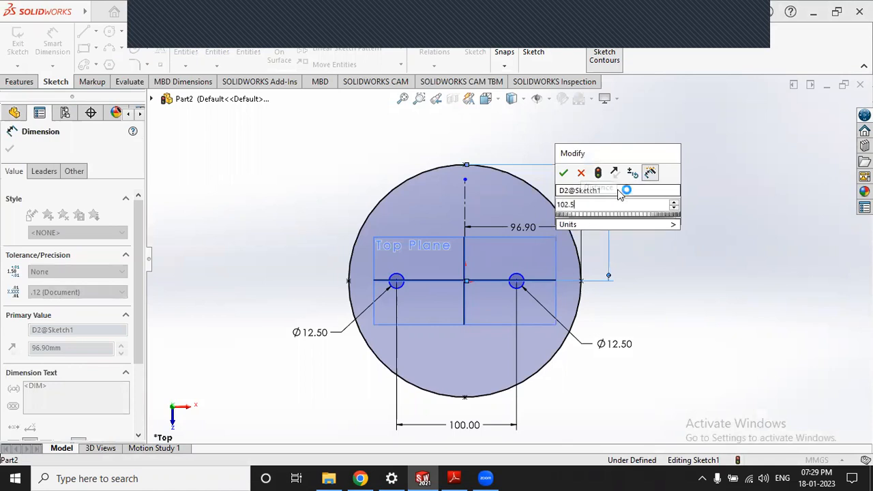
key(Return)
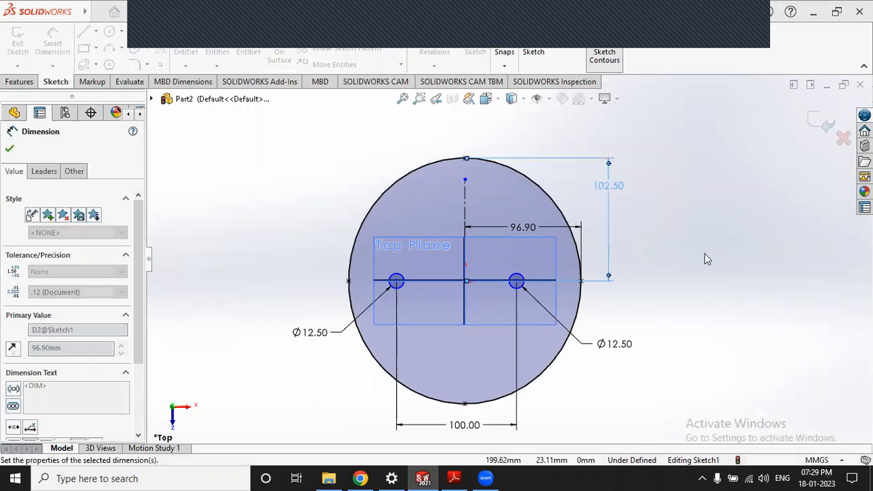
click(518, 339)
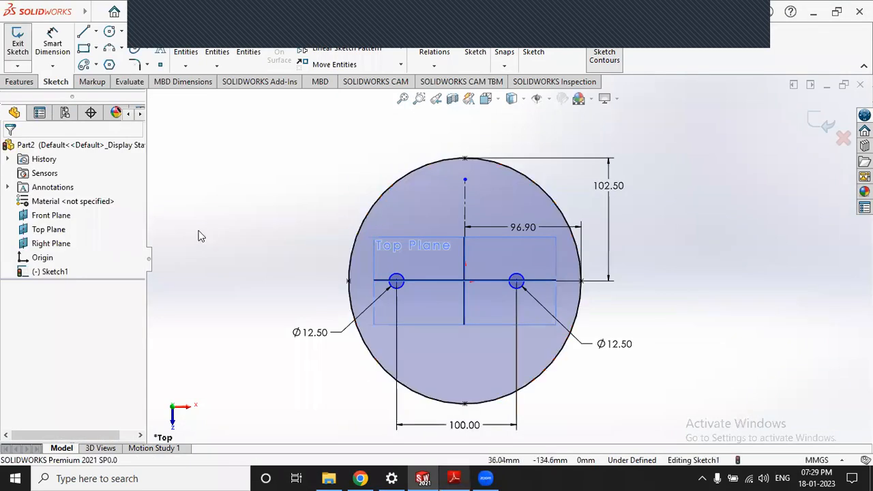
Check the Plate drawing in Adobe Reader and make the two small circles' centres symmetric about the vertical centerline.
key(alt+Tab)
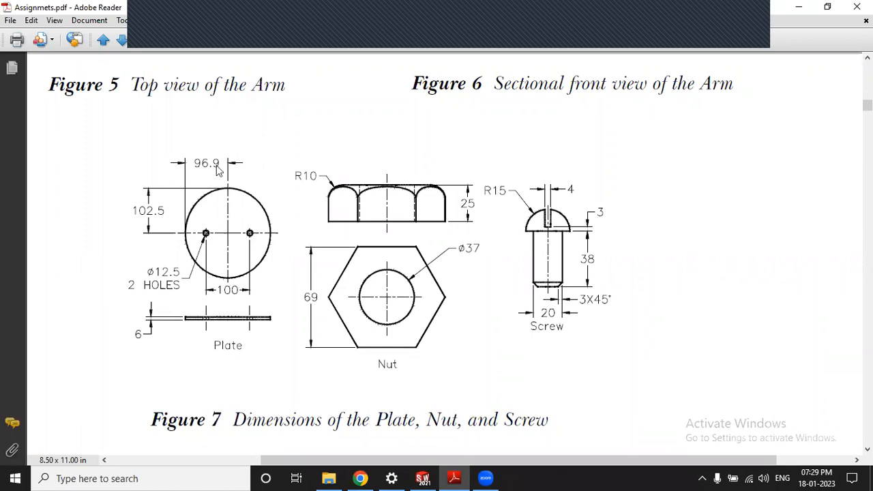
click(455, 477)
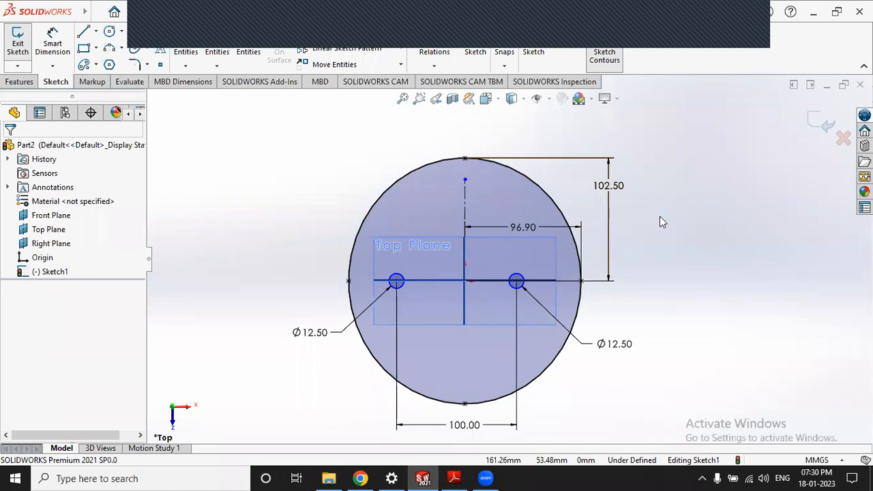
click(396, 280)
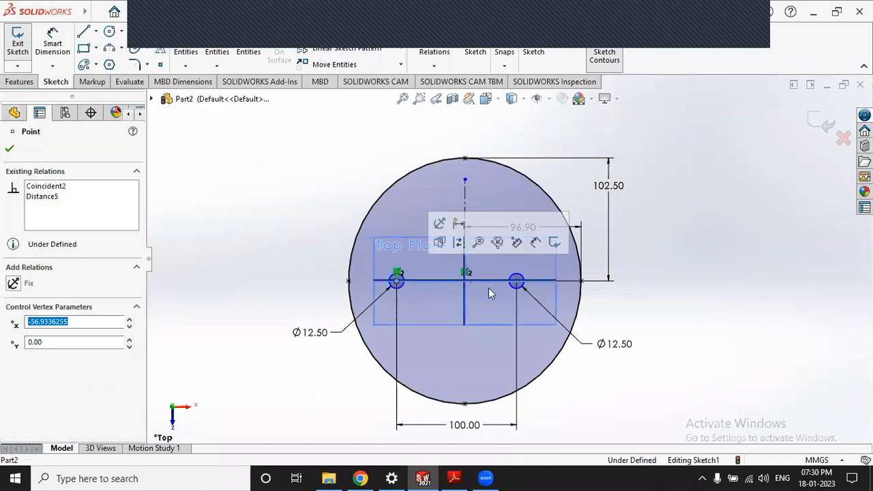
ctrl+click(517, 282)
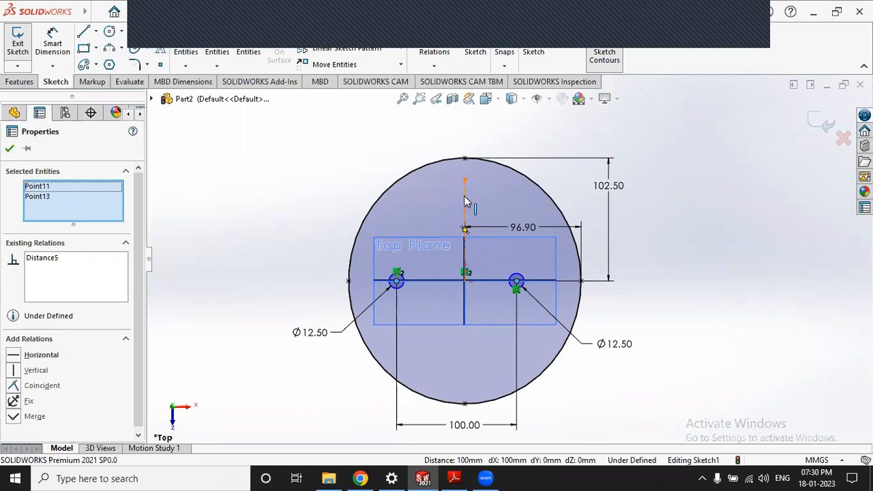
ctrl+click(464, 201)
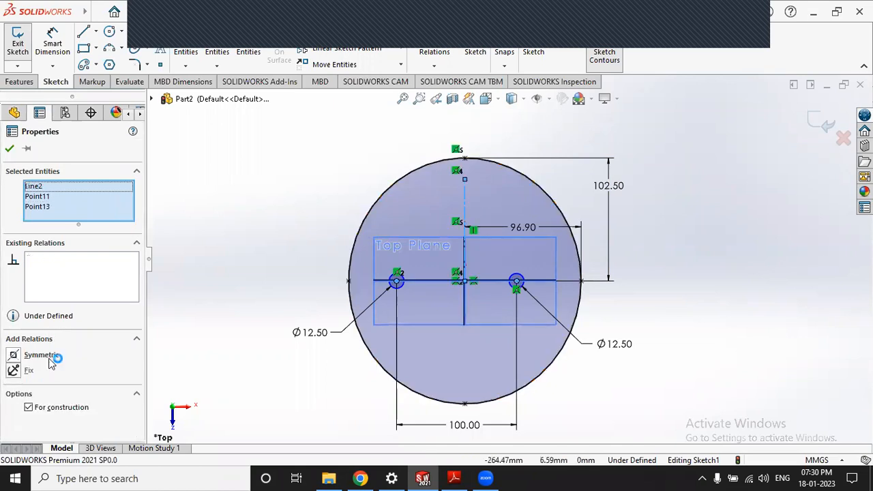
click(42, 355)
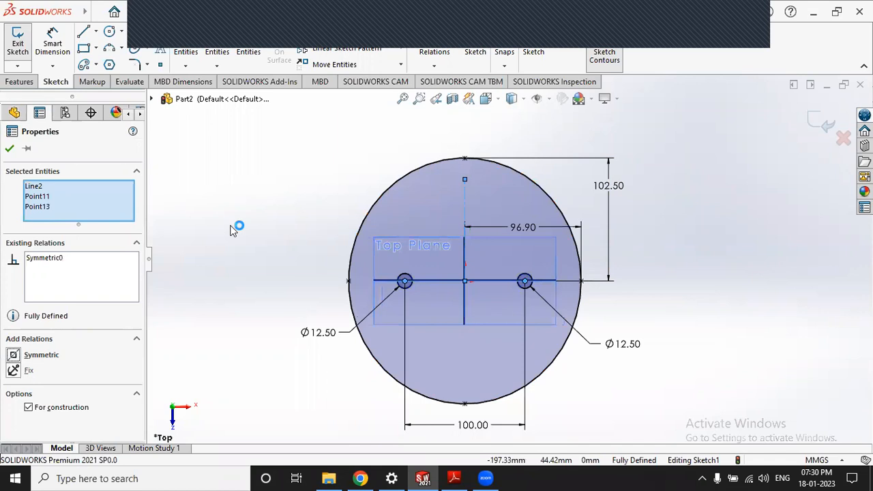
click(506, 309)
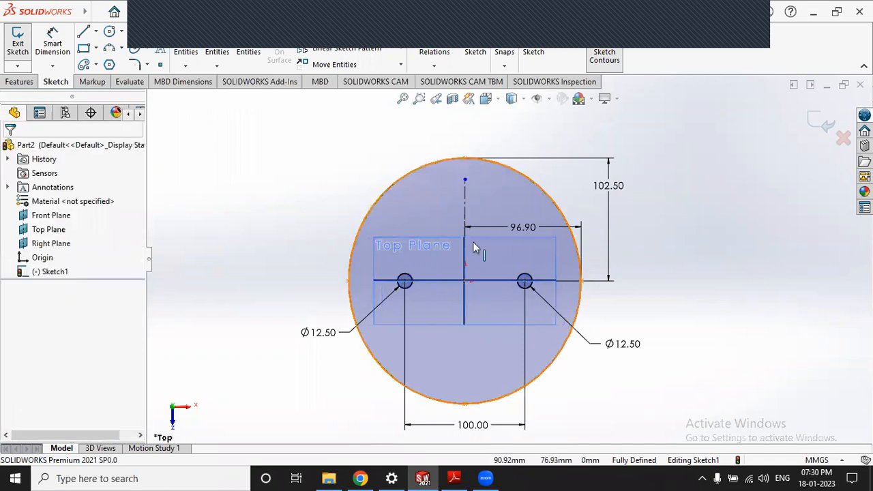
Exit the sketch and extrude the ellipse 10 mm blind, adding both small circles as contours so they stay open as holes.
click(813, 123)
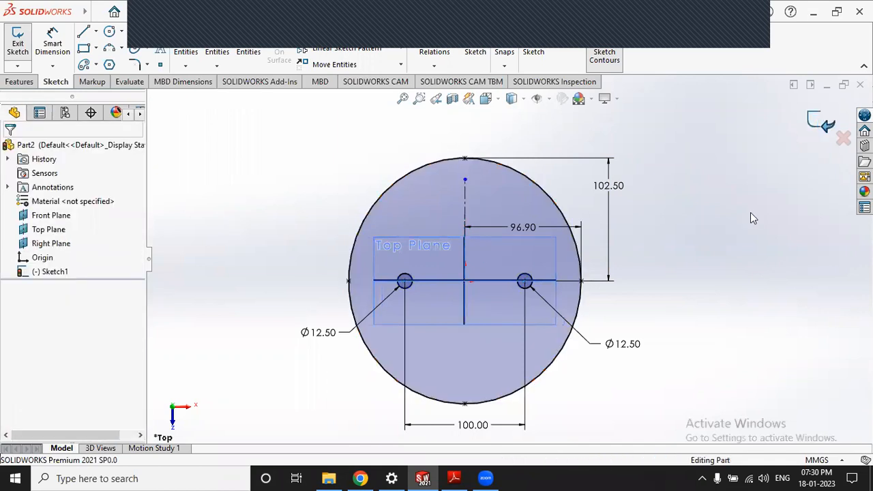
click(453, 478)
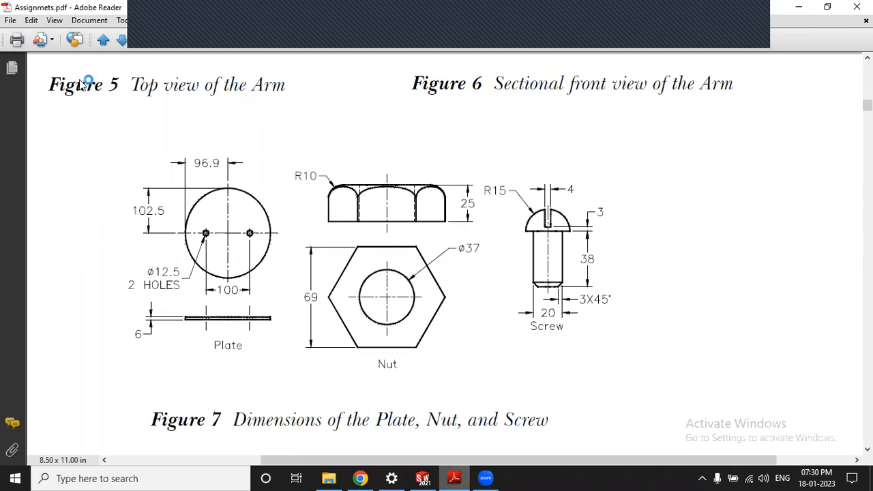
key(alt+Tab)
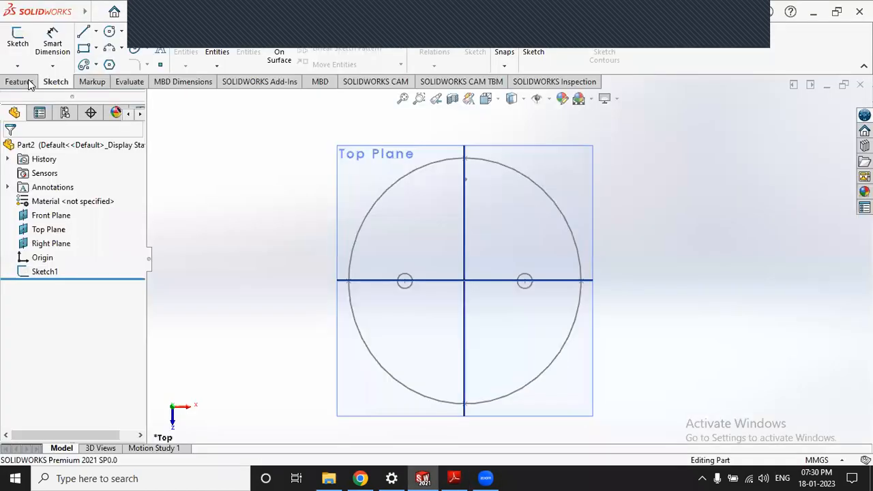
click(23, 42)
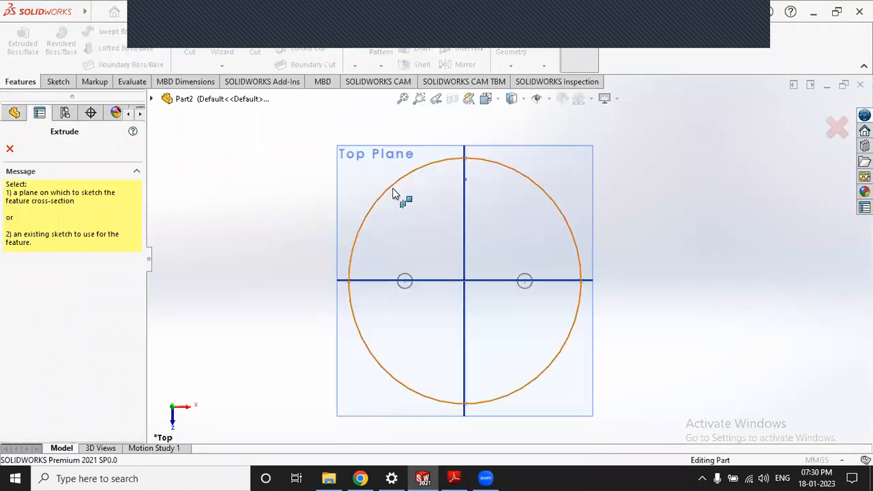
key(Escape)
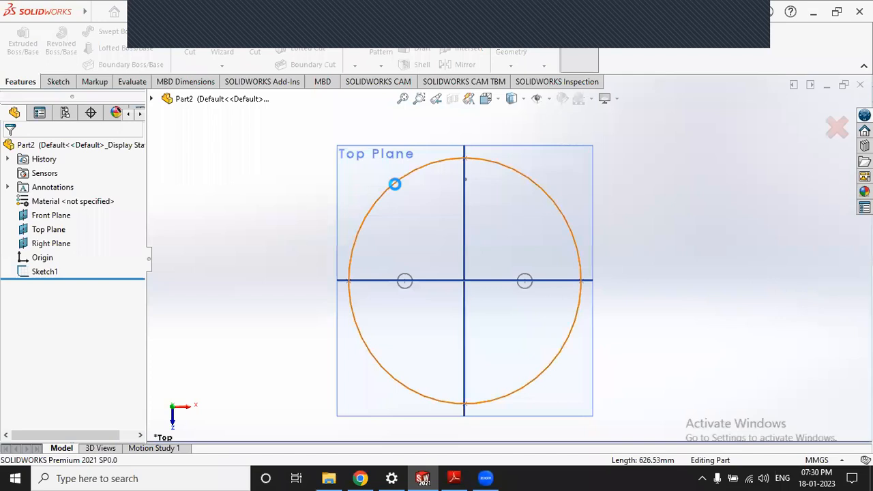
click(395, 184)
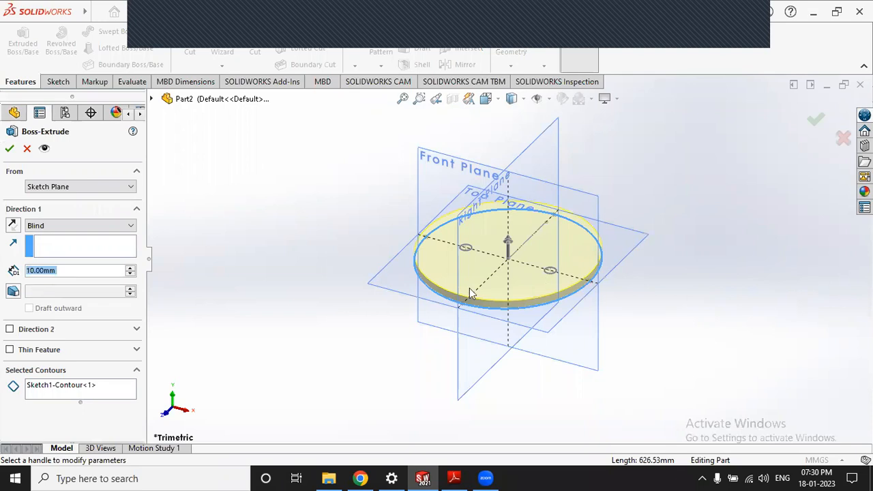
click(99, 394)
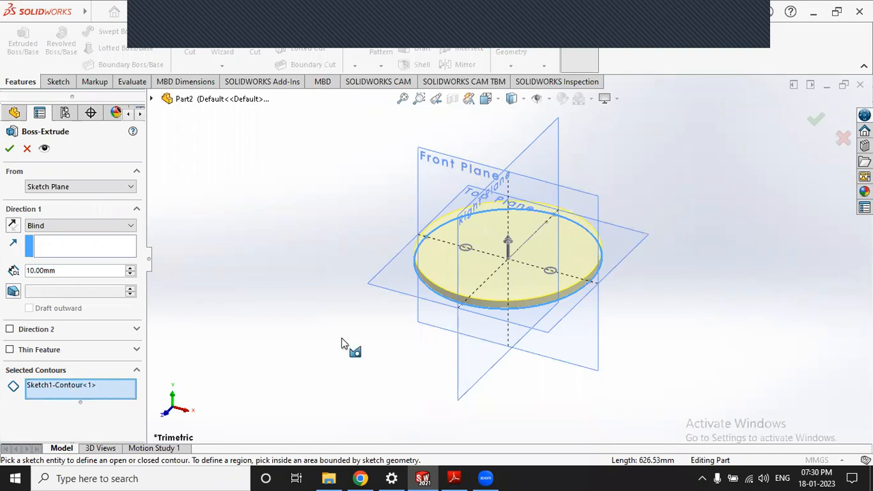
click(468, 276)
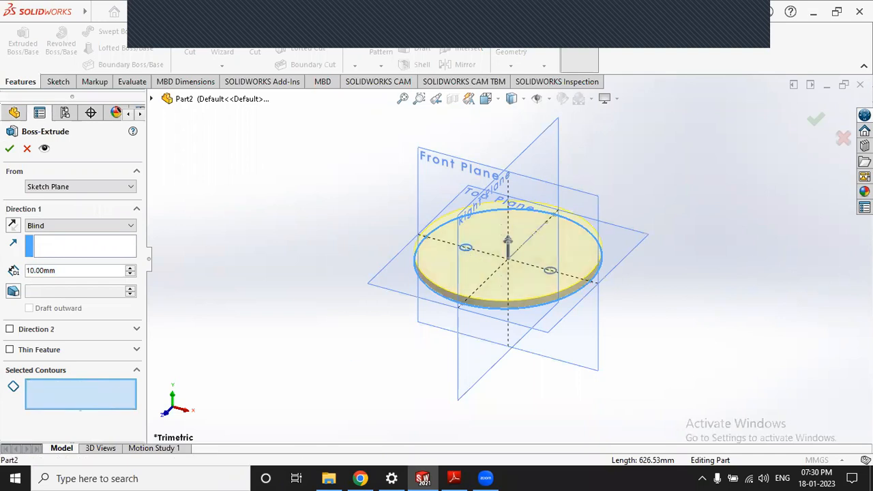
click(550, 282)
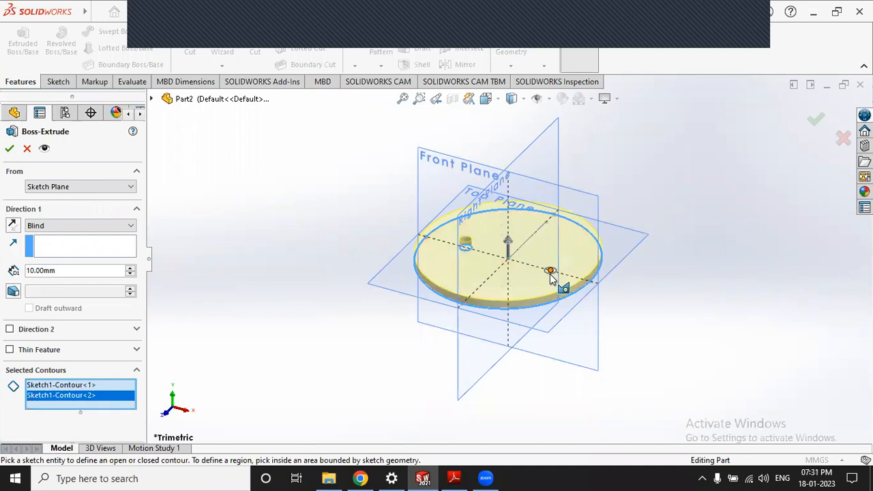
click(549, 272)
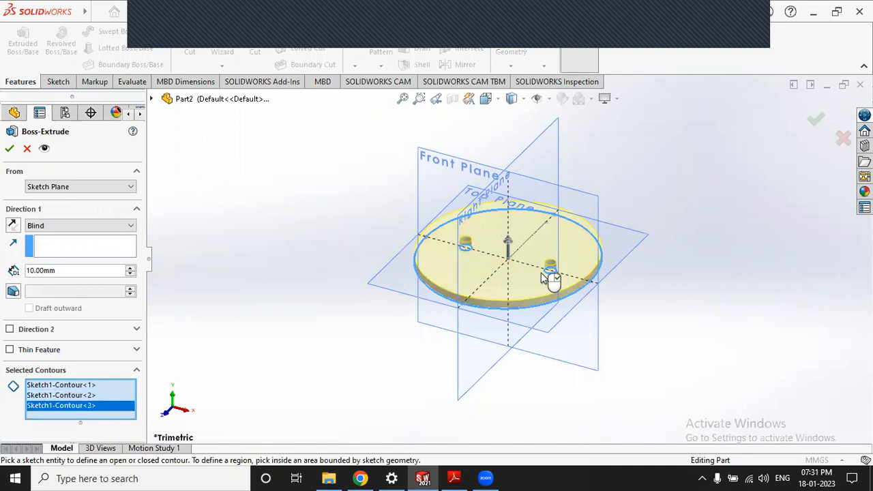
click(10, 149)
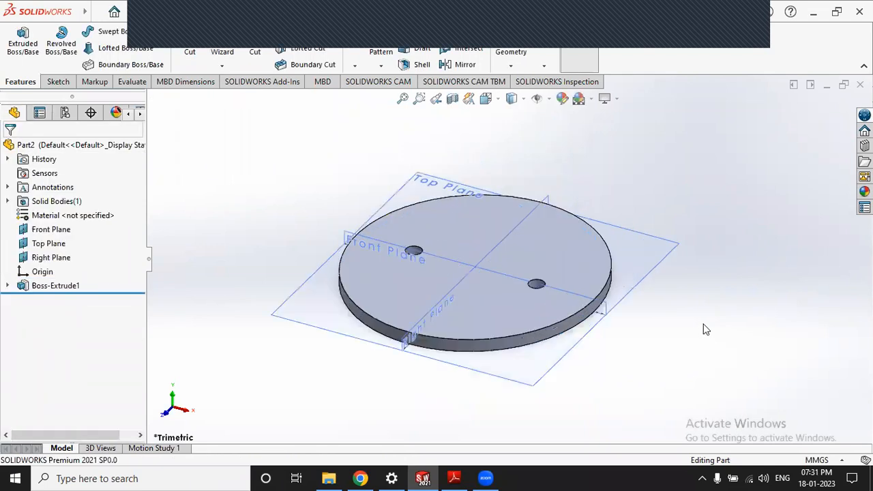
Review the Figure 7 Plate drawing and the preceding pages of Assignmets.pdf in Adobe Reader, and return to SOLIDWORKS.
click(458, 477)
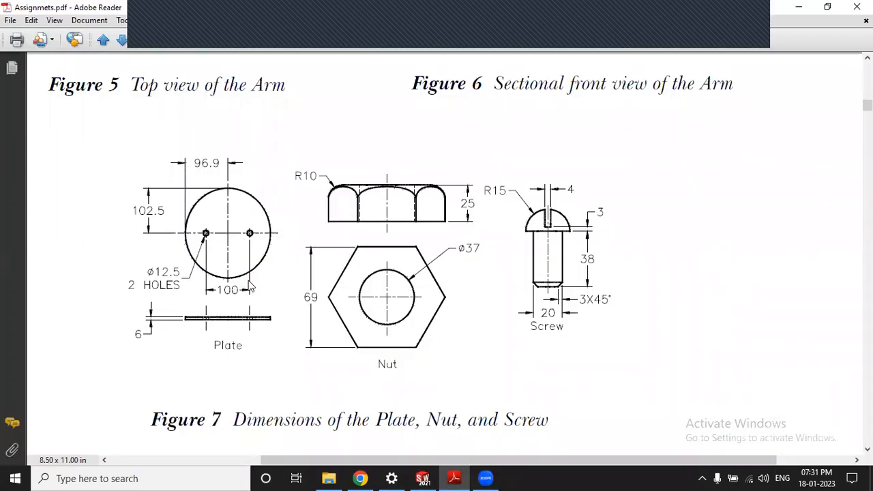
scroll(250, 287, up, 10)
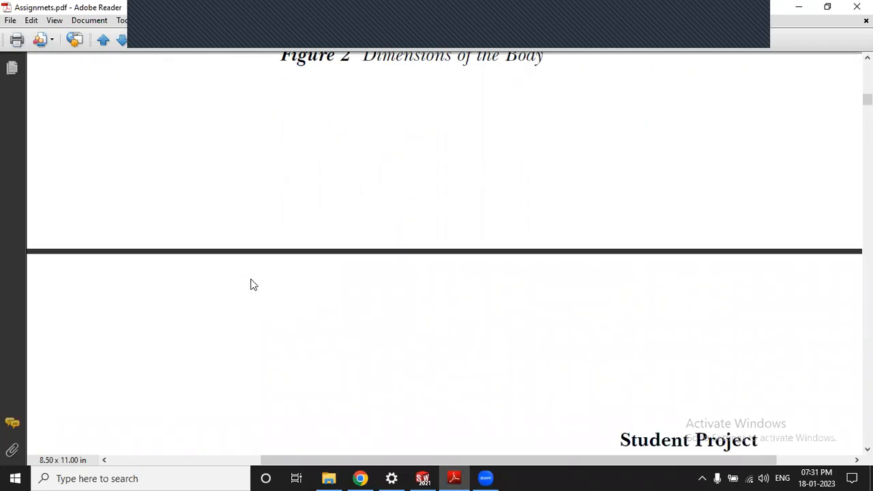
scroll(250, 285, up, 5)
scroll(254, 280, up, 15)
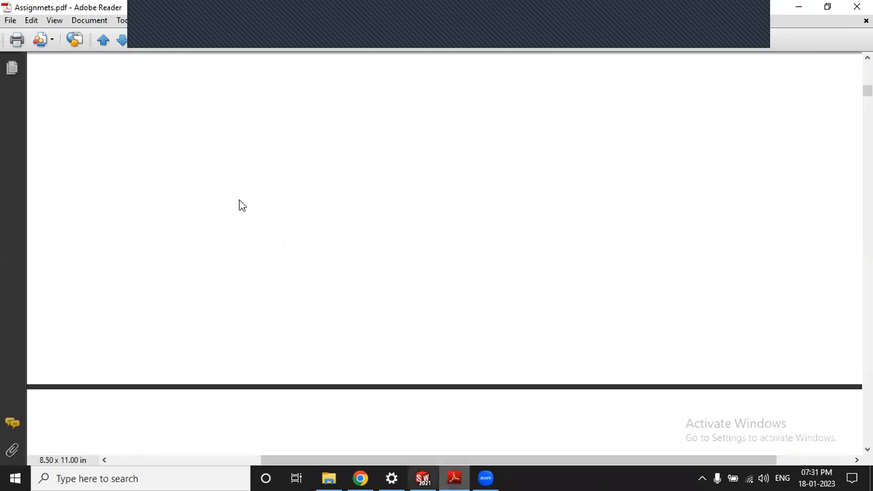
key(alt+Tab)
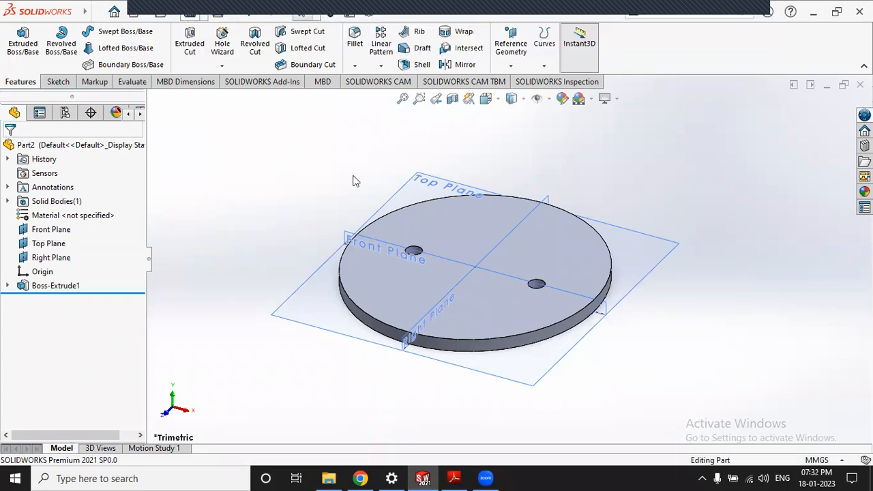
Save the part as PLATE in the BV ASSEMBLY folder and close it.
key(ctrl+s)
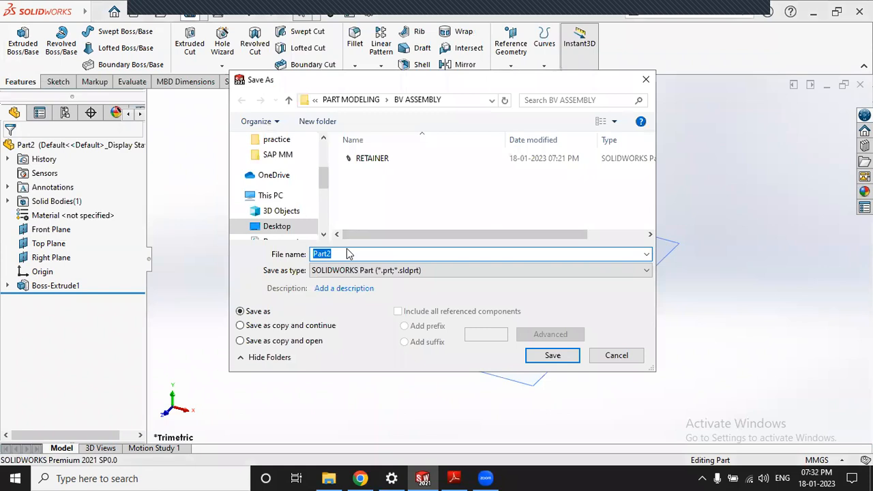
text(PLATE)
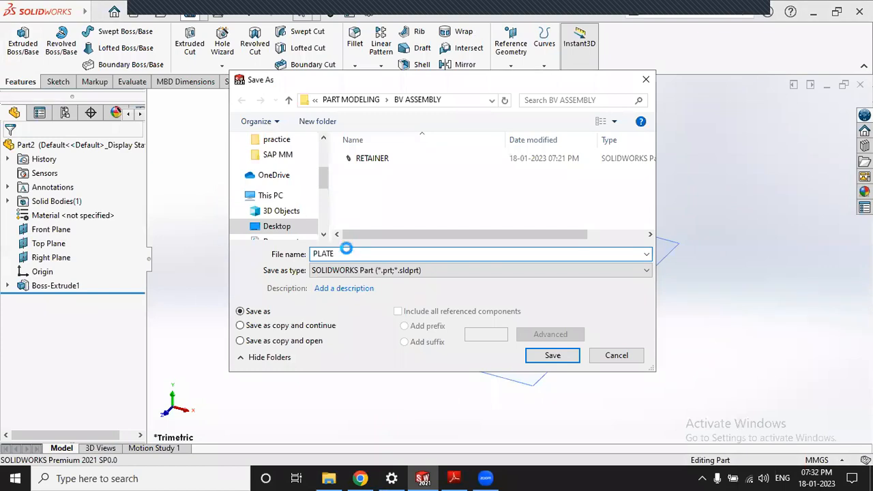
key(Return)
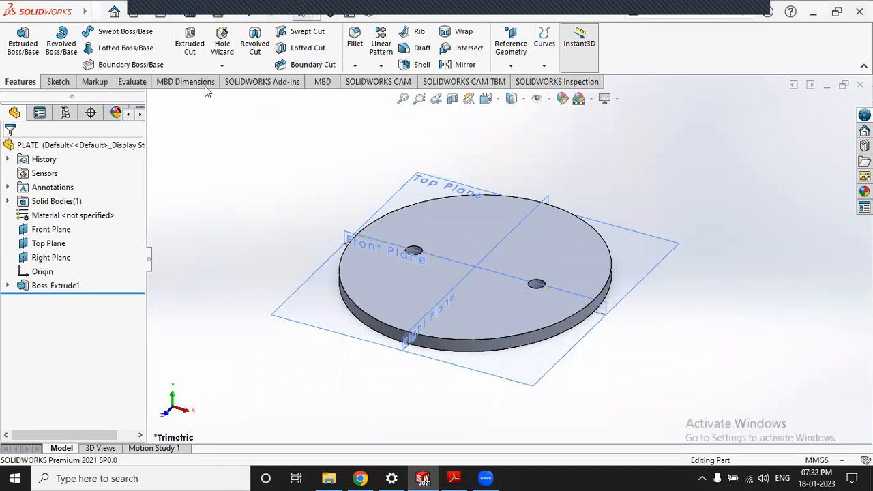
click(859, 84)
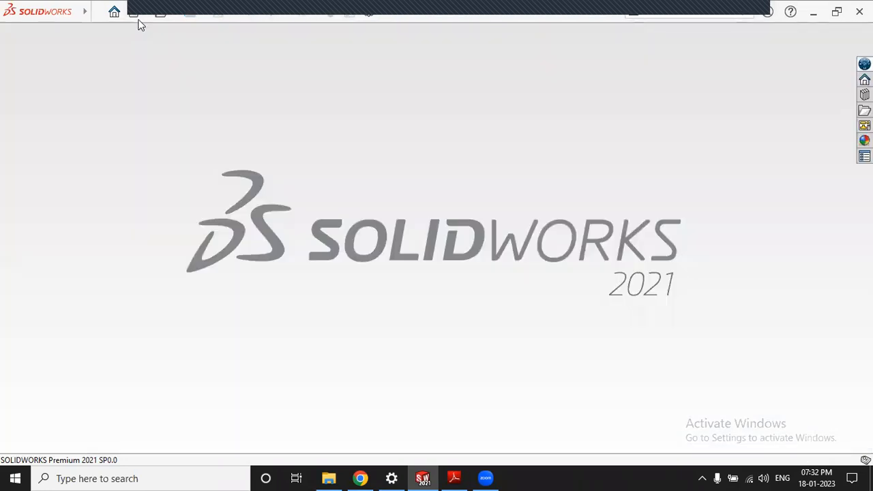
Create a new part document and set its units to MMGS (millimeter, gram, second).
click(136, 19)
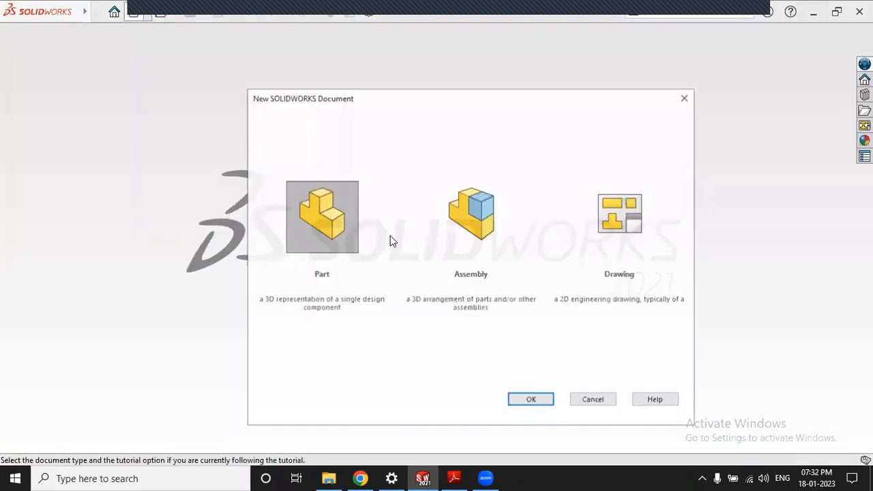
click(521, 401)
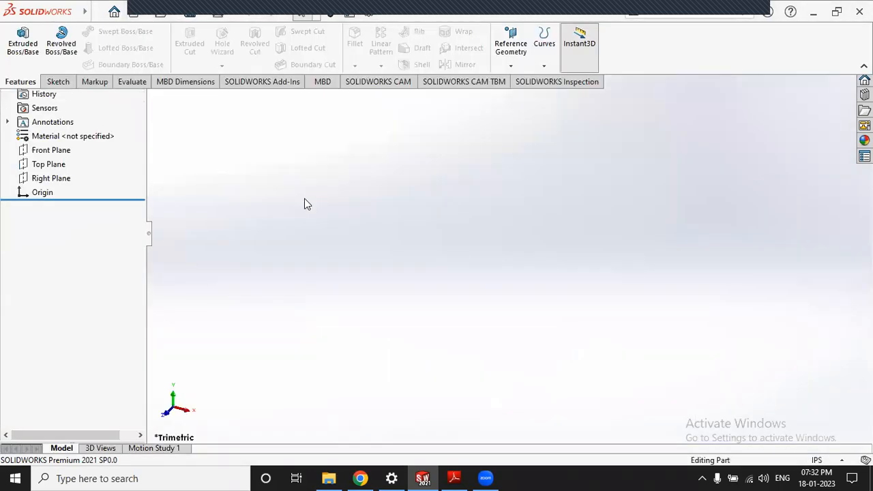
click(820, 459)
click(809, 412)
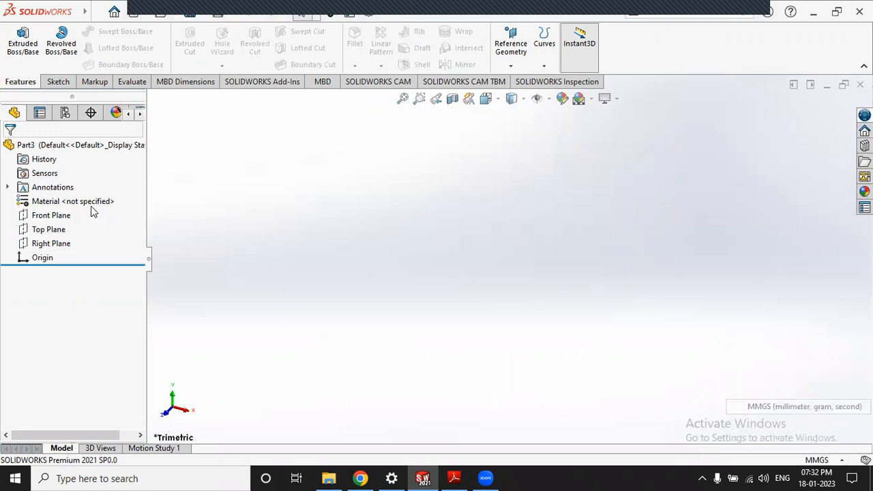
Show the Front, Top and Right planes in the graphics area.
click(45, 214)
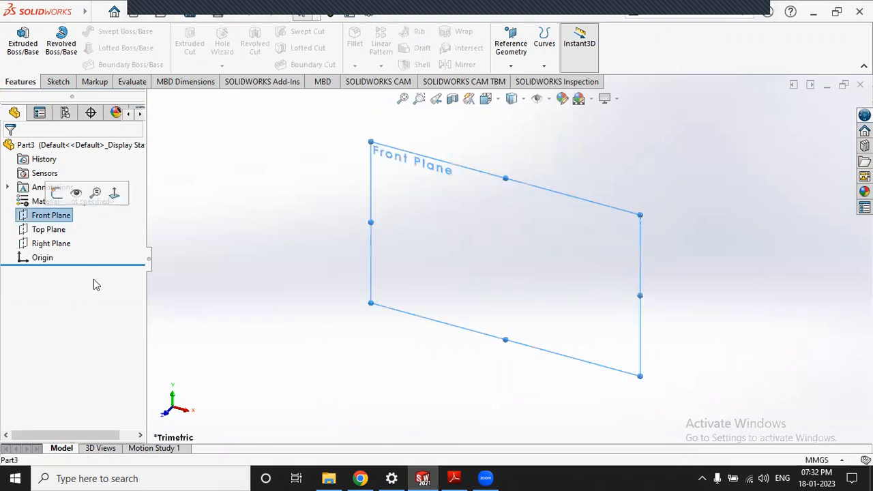
shift+click(51, 243)
click(69, 224)
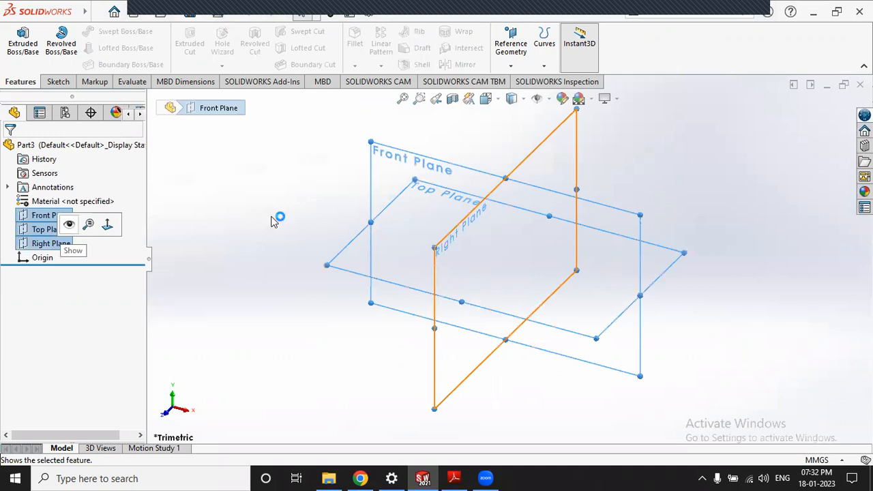
click(273, 221)
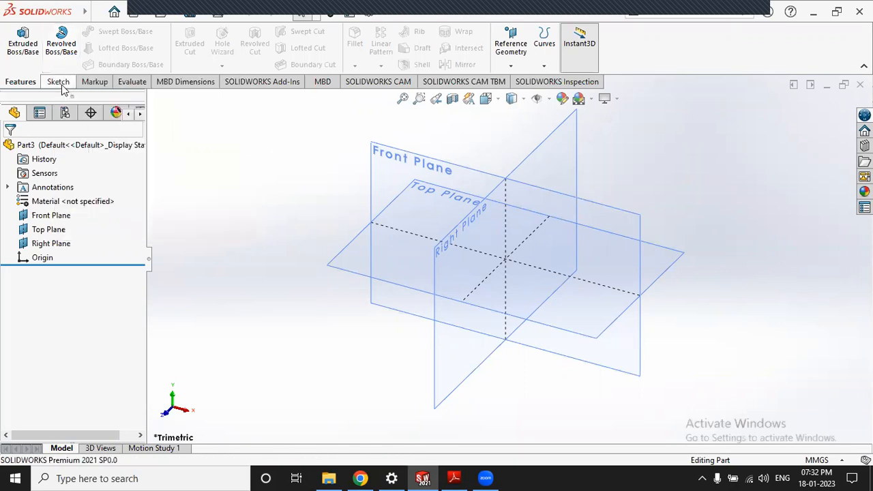
Start a new sketch on the Front Plane.
click(59, 81)
click(17, 37)
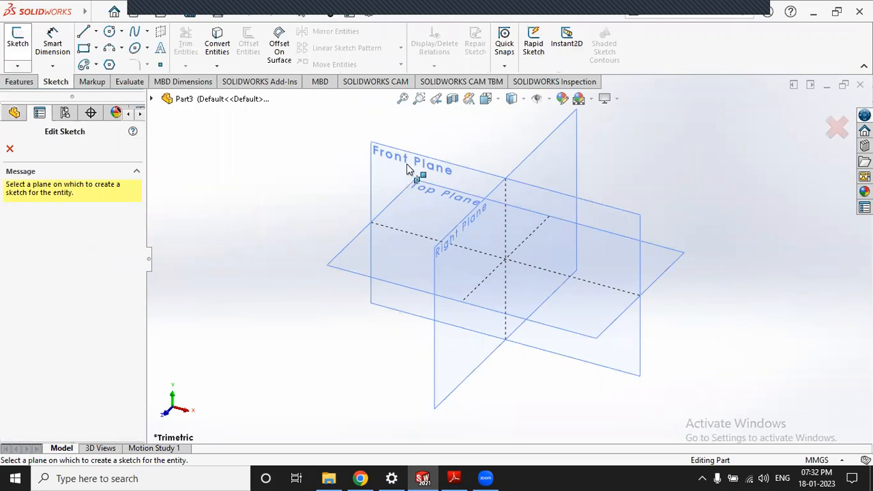
click(409, 162)
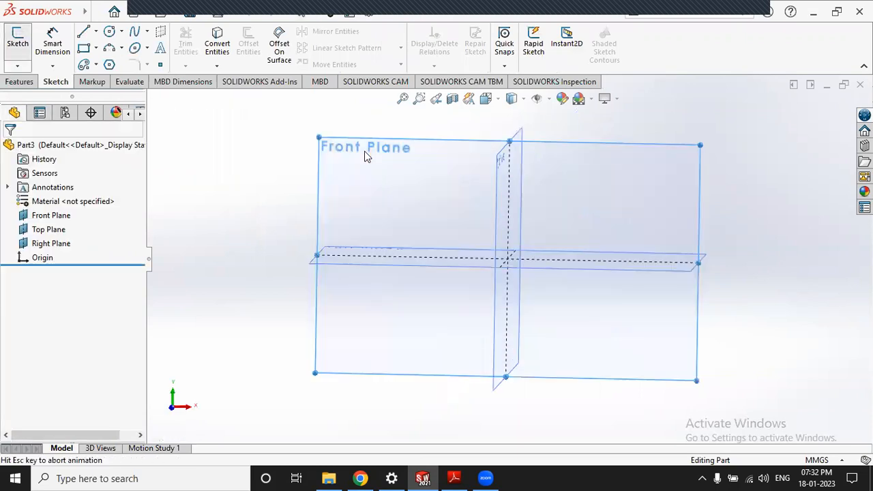
Draw a tall, narrow corner rectangle to the right of the origin, extending above and below the Top Plane.
click(83, 48)
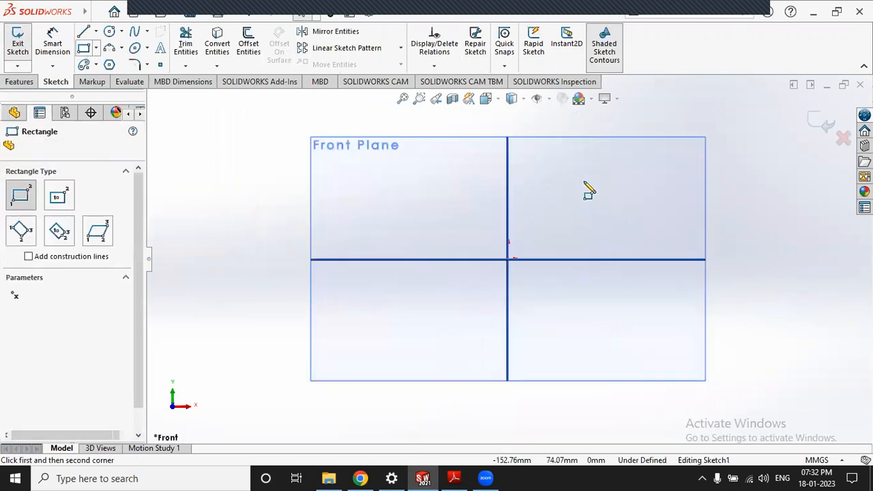
click(580, 170)
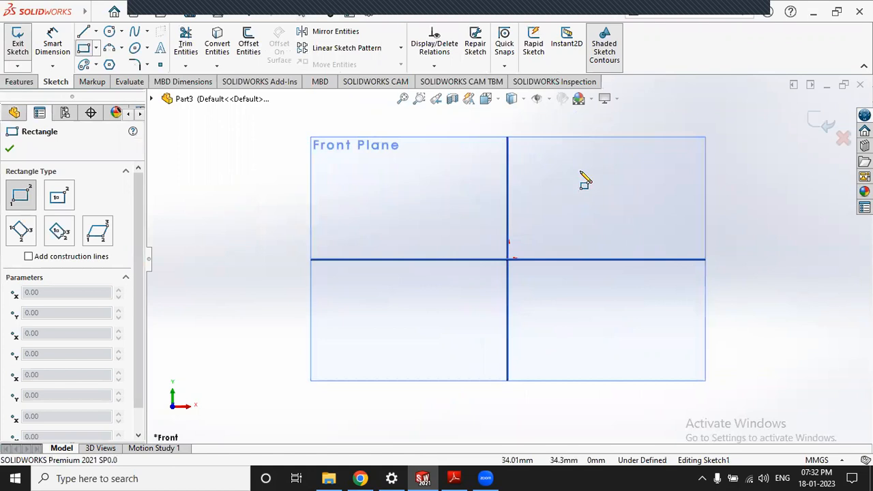
click(627, 348)
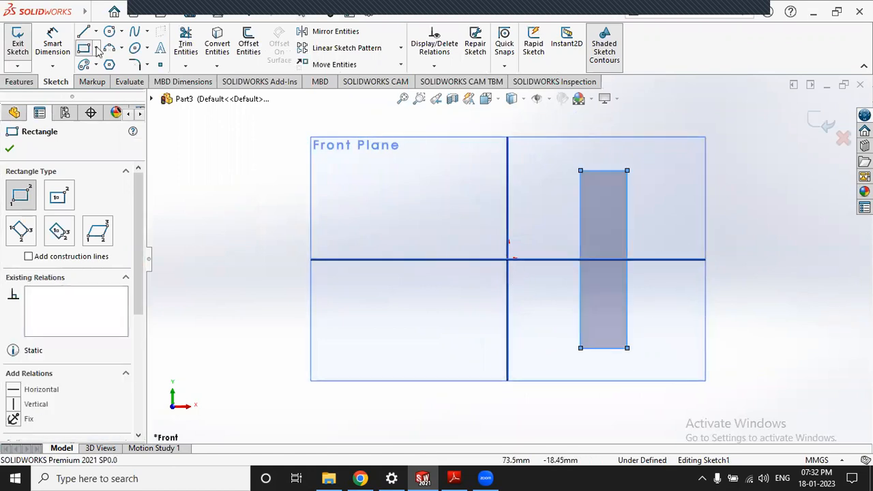
key(Escape)
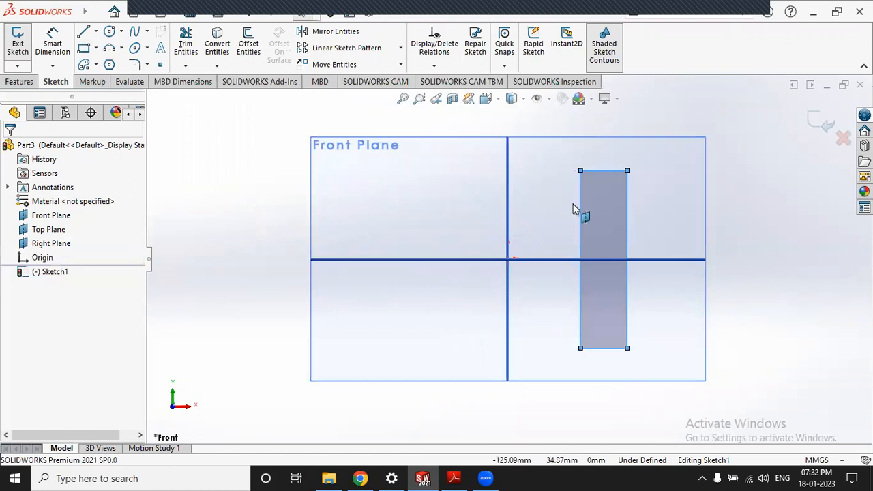
Draw a vertical centerline about 66 mm long upward from the origin and exit the sketch.
click(113, 66)
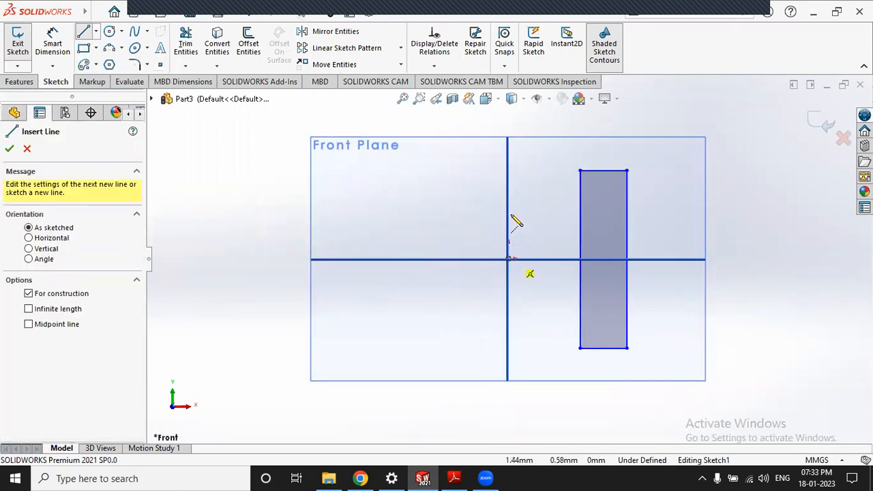
click(508, 113)
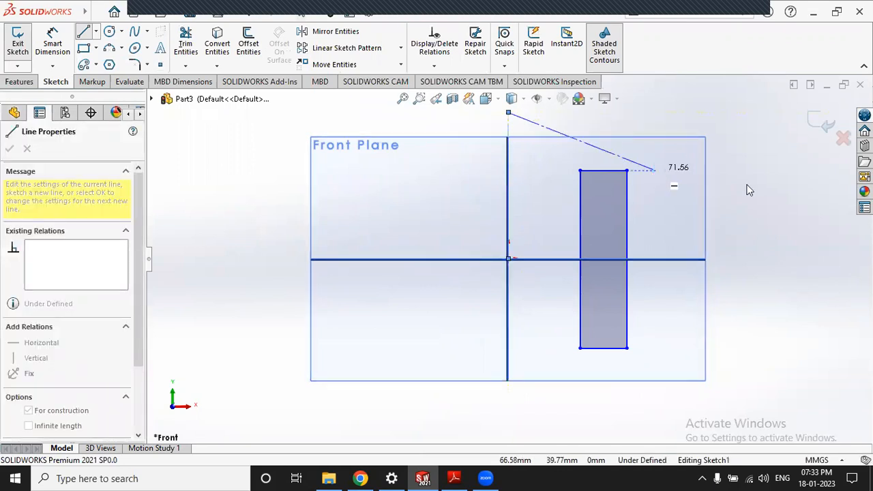
key(Escape)
mouse_move(722, 245)
middle_down()
mouse_move(736, 288)
mouse_move(620, 193)
mouse_move(676, 221)
middle_up()
middle_drag(713, 169, 497, 214)
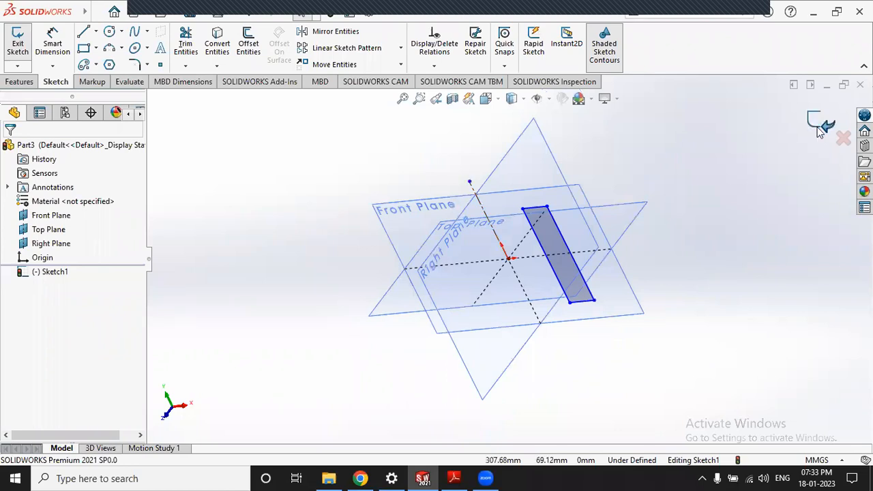
click(820, 131)
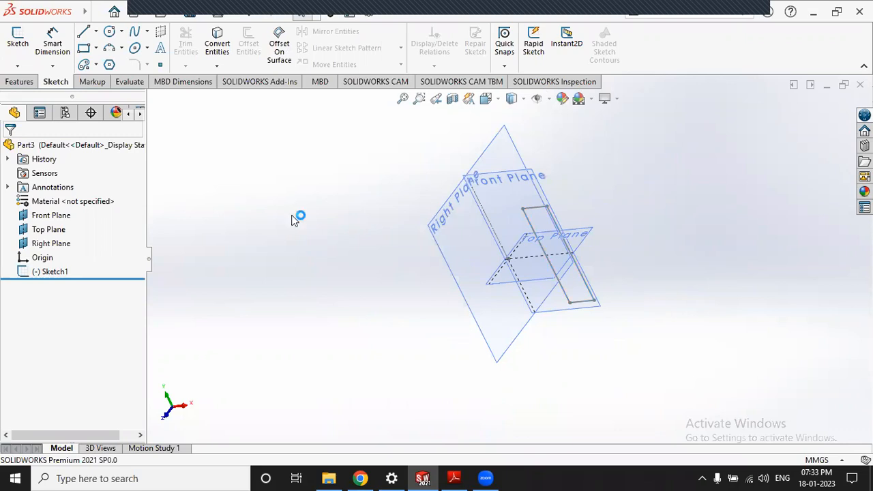
click(21, 81)
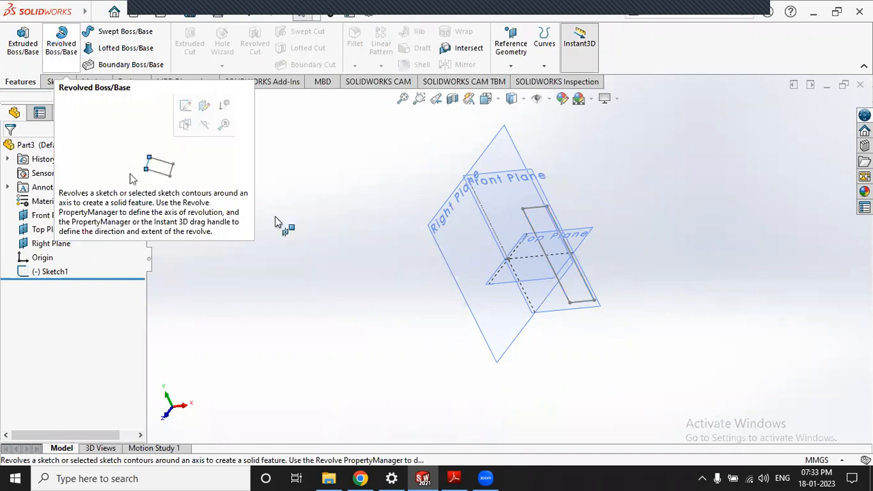
scroll(598, 224, down, 2)
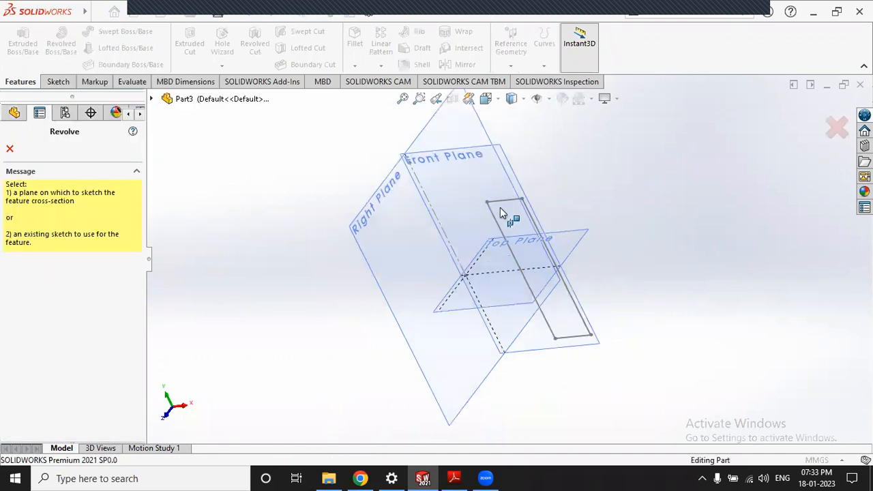
scroll(499, 207, down, 2)
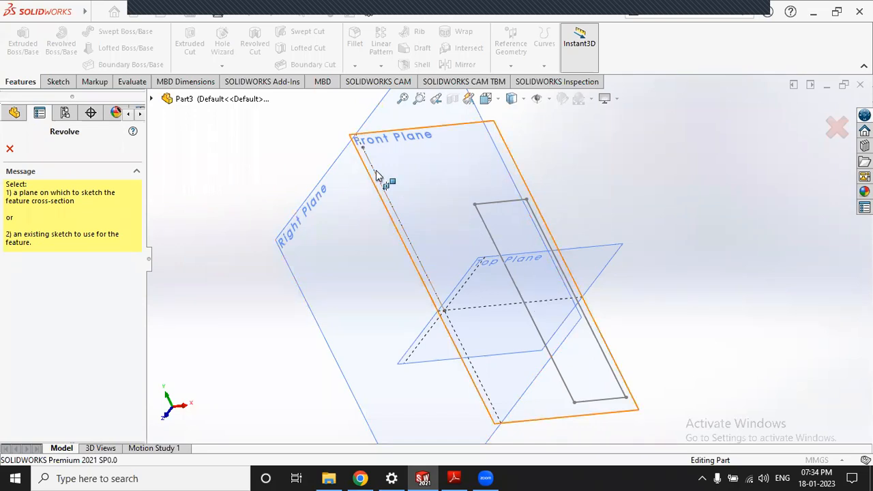
key(Escape)
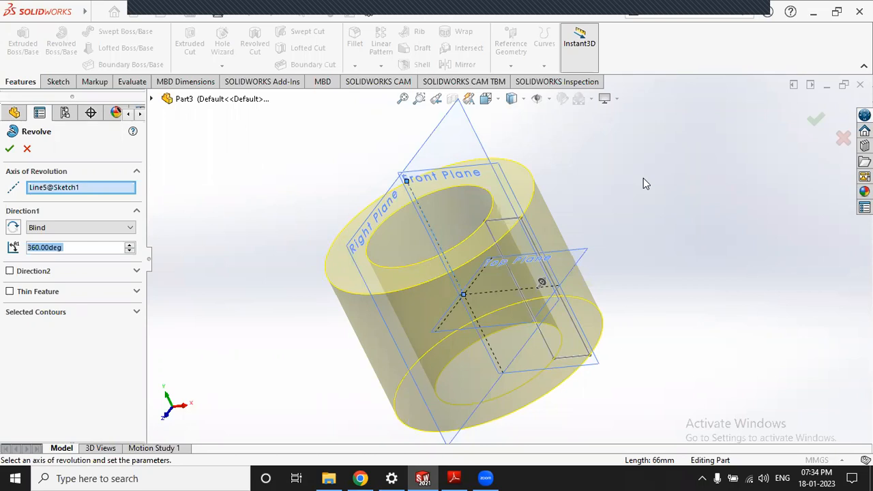
click(27, 148)
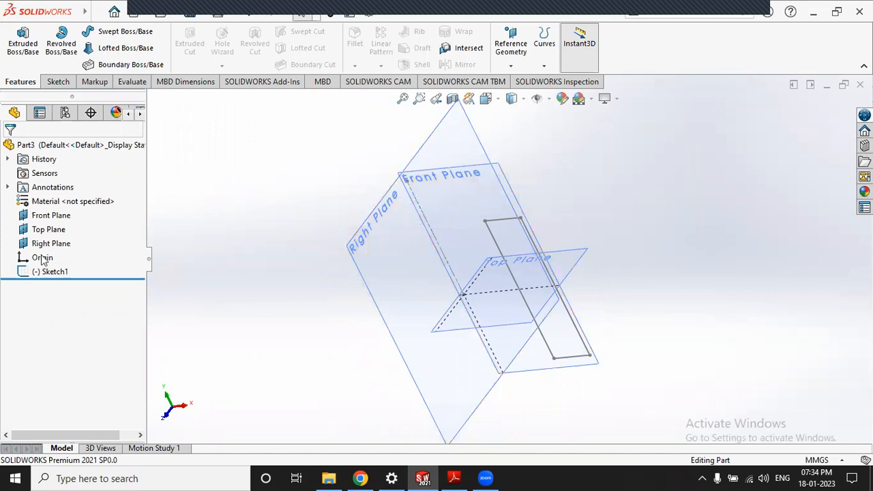
Reopen the Front Plane sketch for editing and delete the rectangle.
click(52, 272)
right_click(53, 271)
click(62, 189)
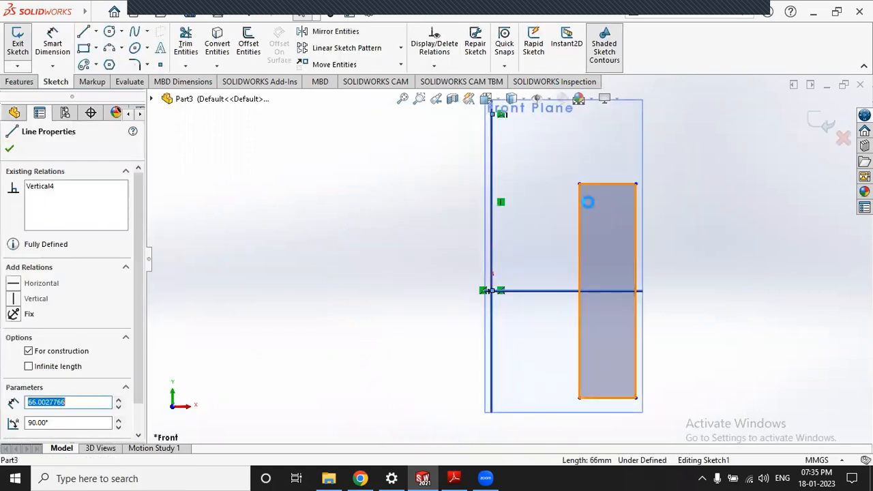
key(Escape)
drag(536, 158, 671, 434)
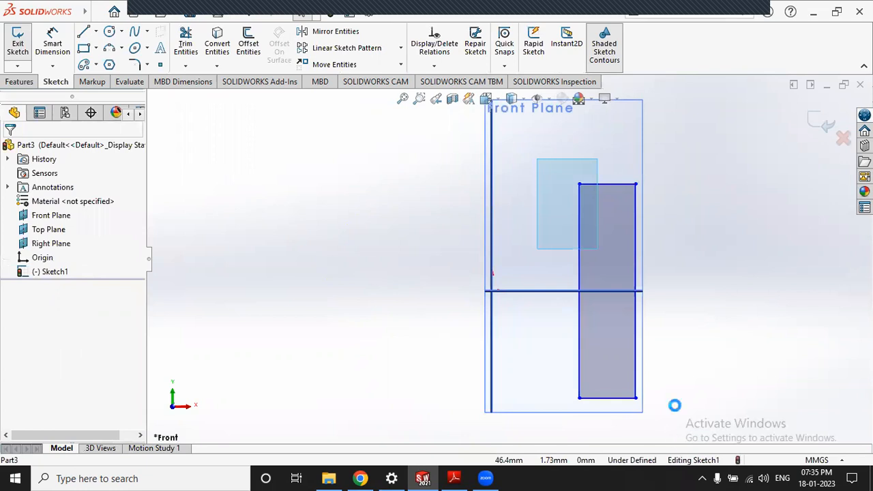
key(Delete)
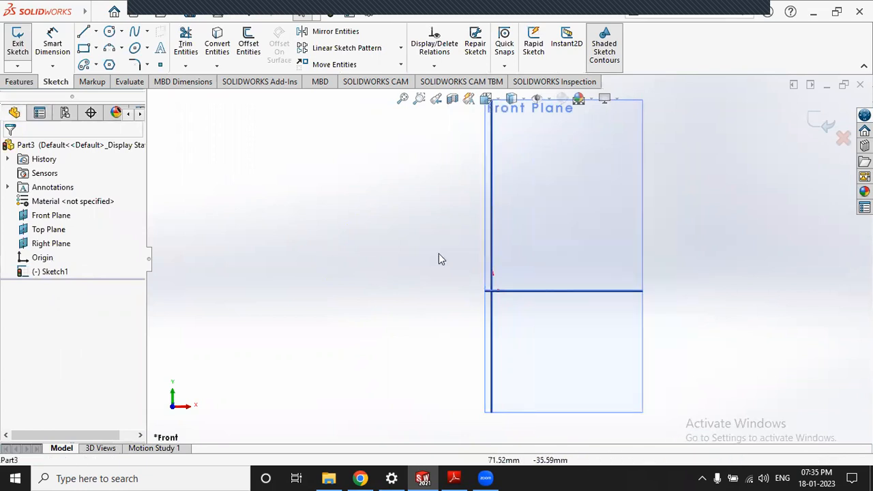
Sketch a new tall corner rectangle offset to the right of the origin and crossing the Top Plane.
scroll(438, 253, up, 2)
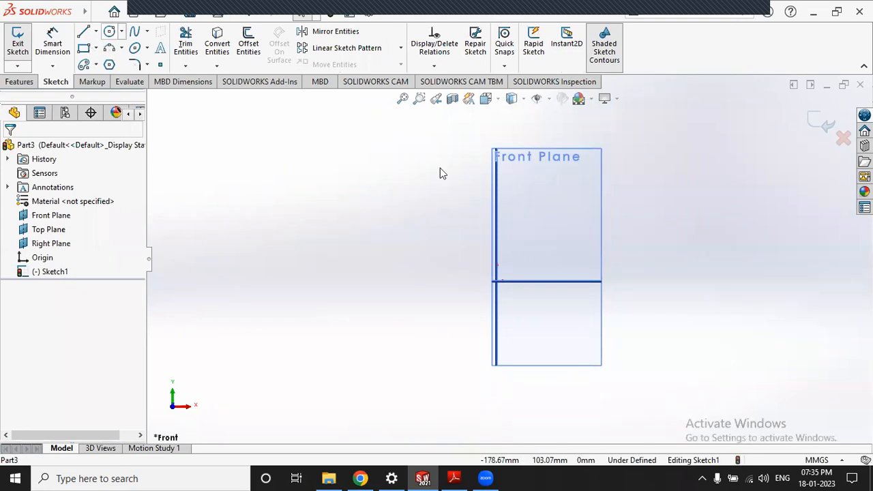
click(84, 47)
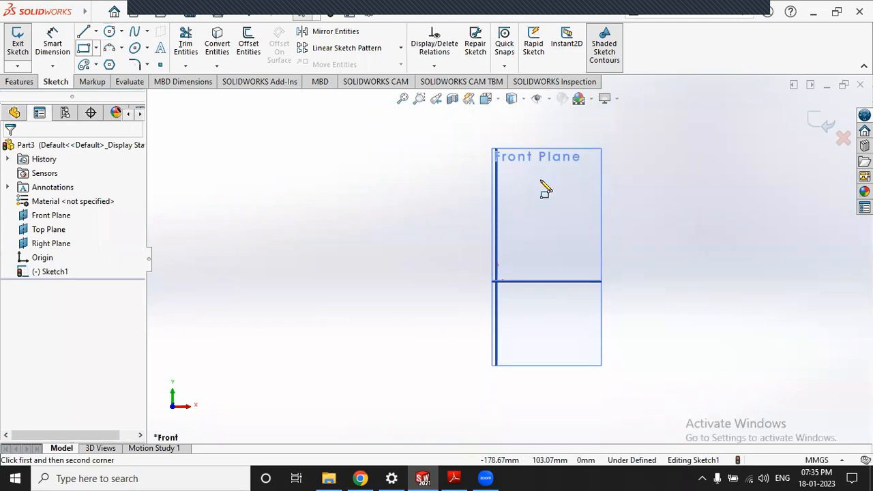
click(621, 396)
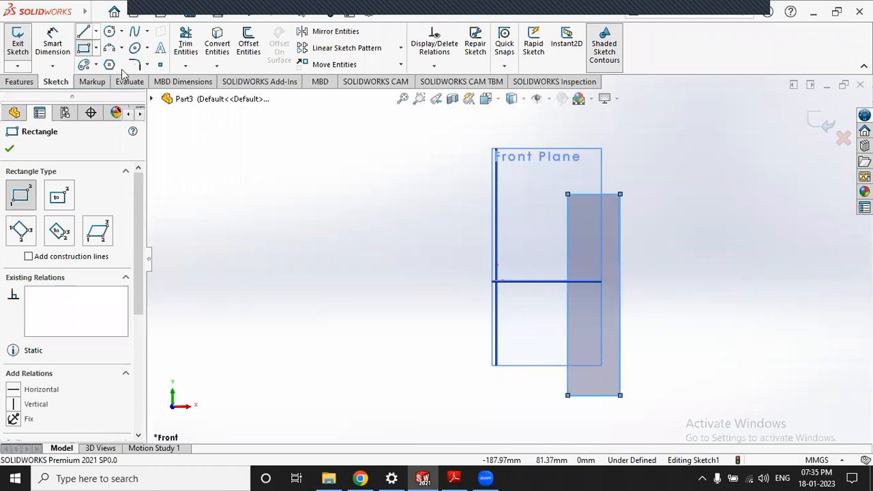
Draw a vertical centerline about 83 mm long upward from the origin and exit the sketch.
click(121, 32)
click(96, 32)
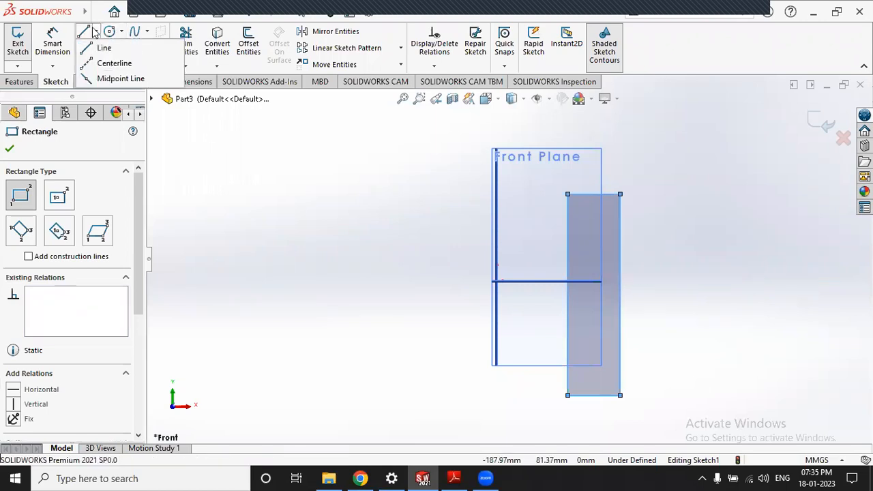
click(92, 28)
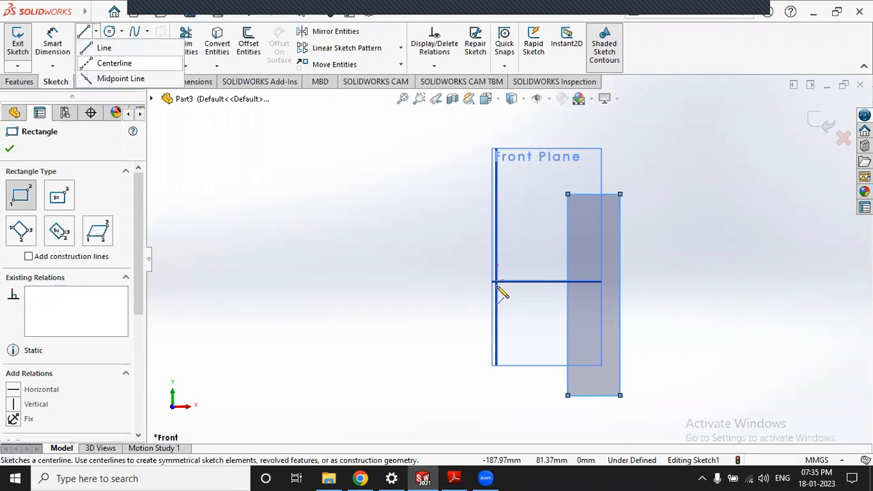
drag(497, 282, 502, 142)
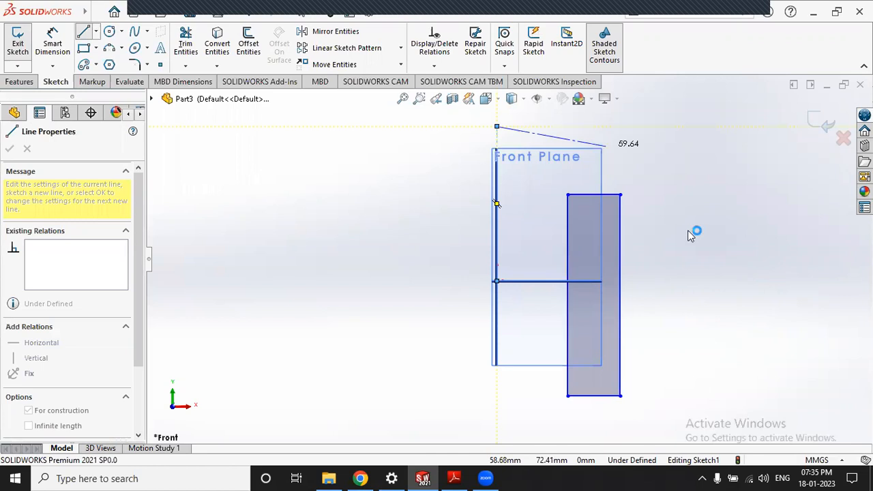
key(Escape)
middle_drag(524, 260, 512, 230)
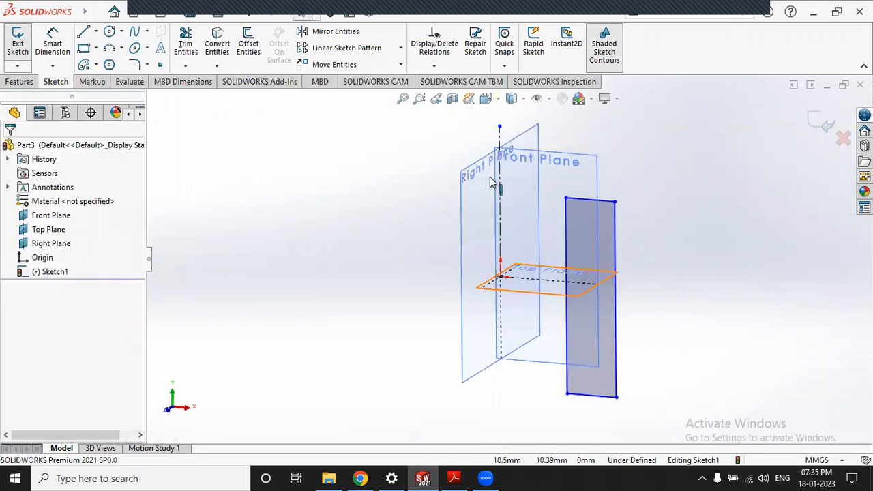
scroll(491, 185, down, 2)
click(322, 243)
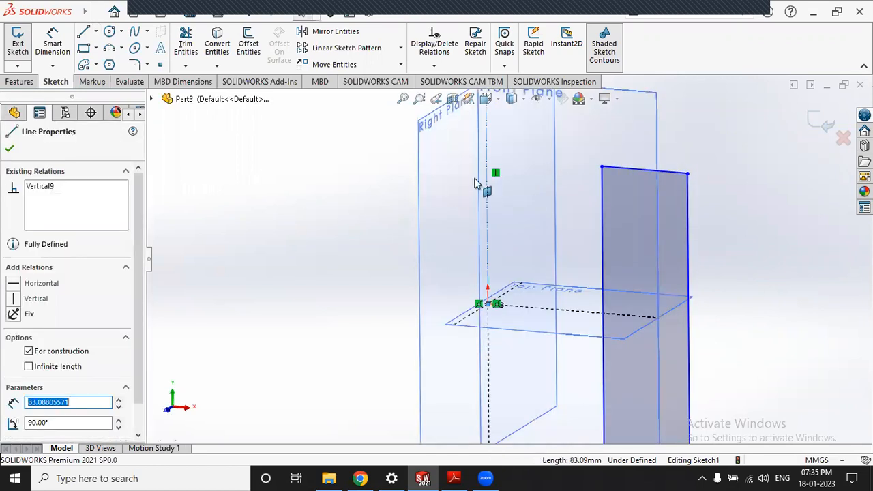
click(816, 128)
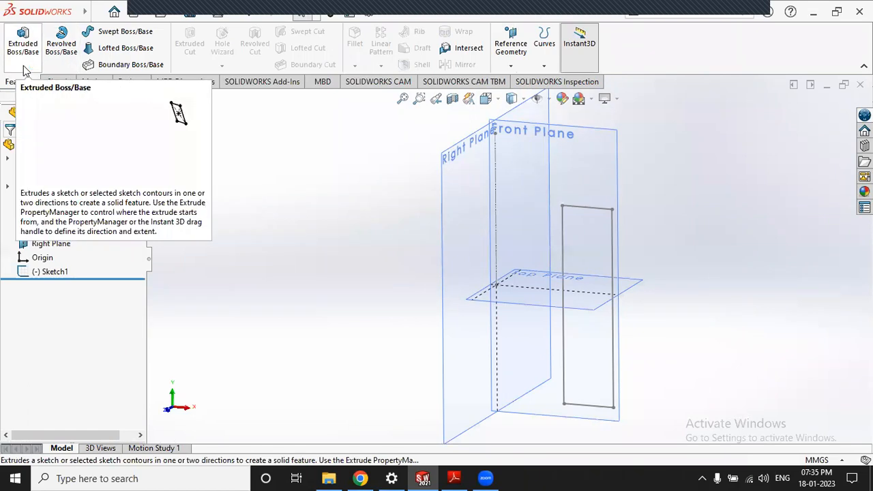
Set up a 360-degree blind Revolved Boss/Base of the rectangle sketch about the vertical centerline.
click(66, 62)
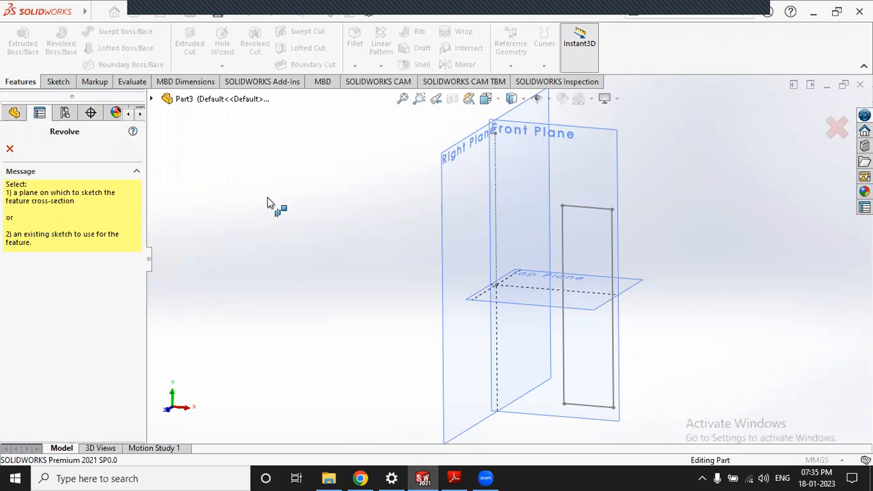
click(496, 165)
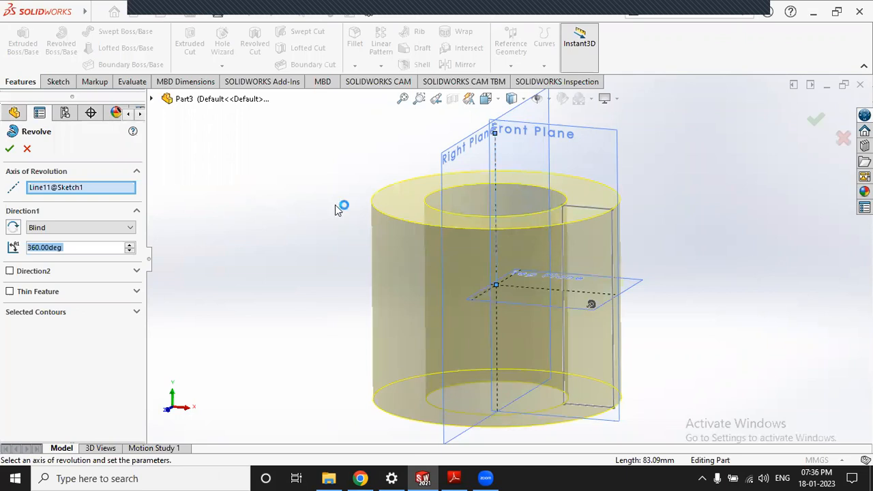
middle_drag(323, 191, 259, 357)
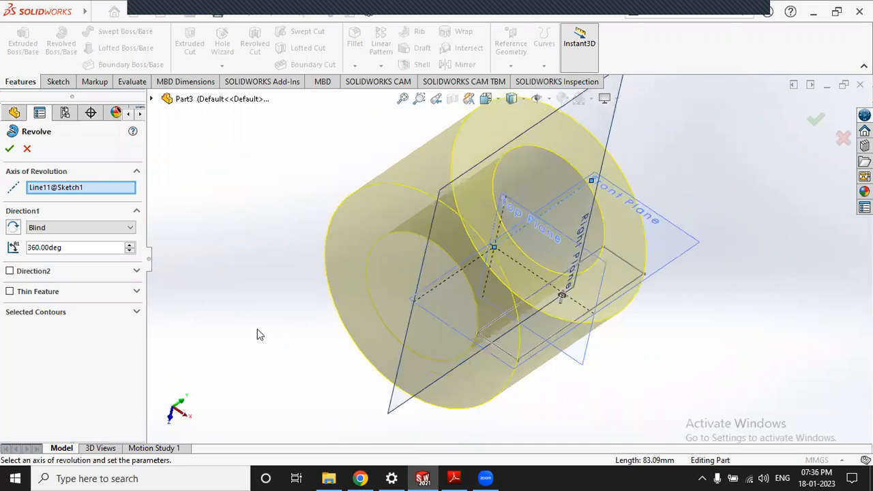
middle_drag(259, 243, 237, 282)
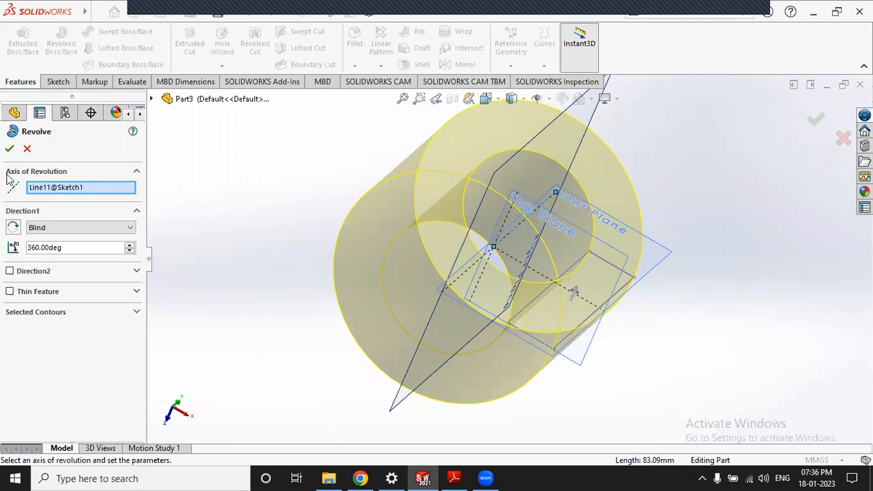
Revolve the sketched profile a full 360 degrees about the sketch's vertical centerline.
click(10, 149)
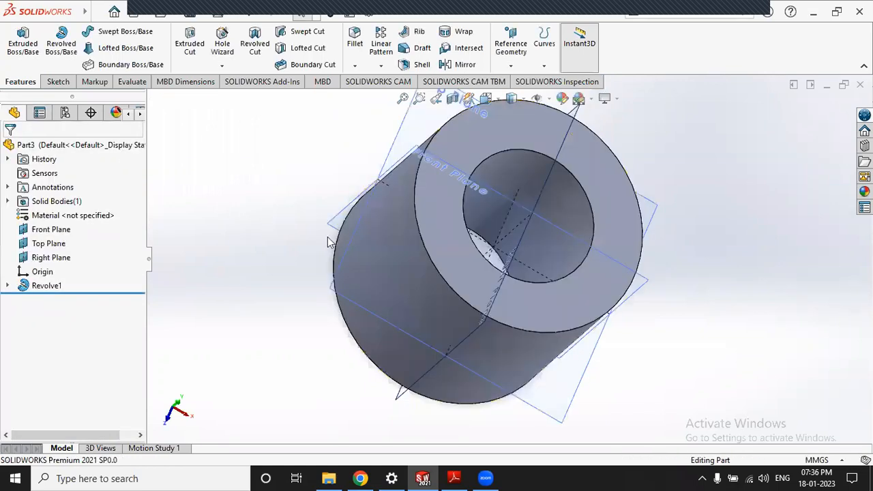
key(ctrl+7)
middle_drag(354, 174, 480, 230)
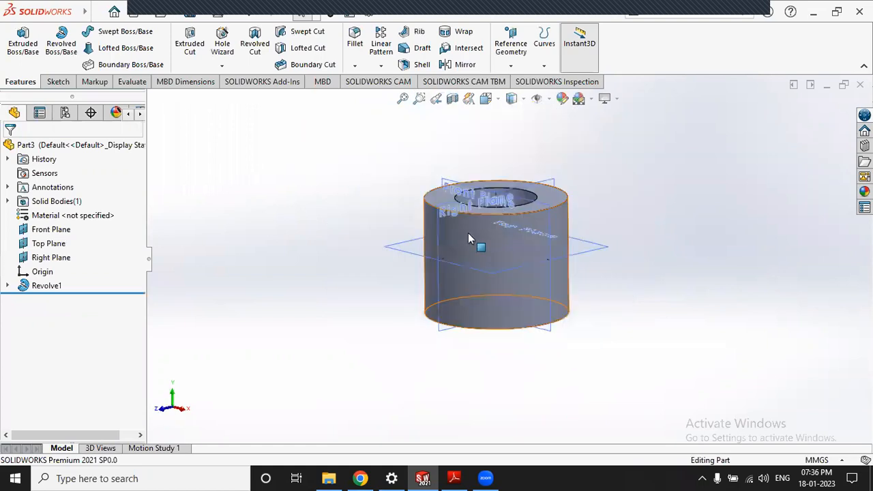
scroll(467, 232, up, 2)
middle_drag(464, 338, 446, 419)
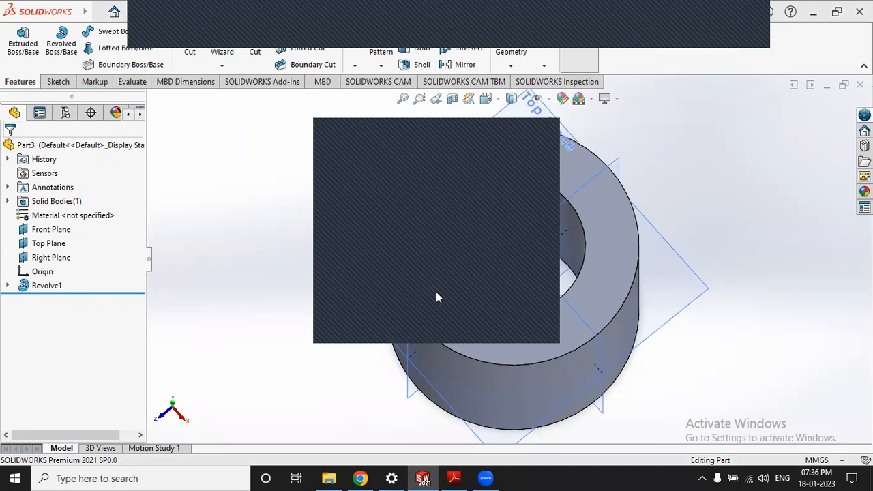
click(551, 126)
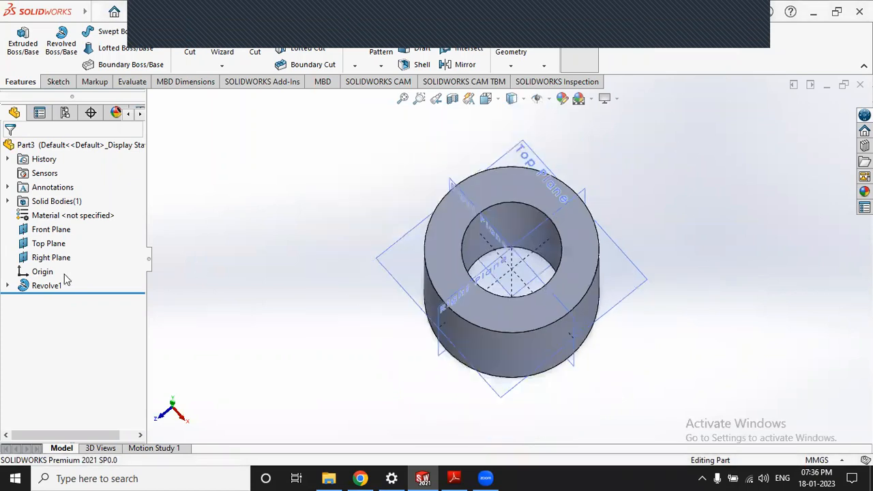
Edit the revolve feature and set its Direction 1 angle to 120 degrees.
click(42, 286)
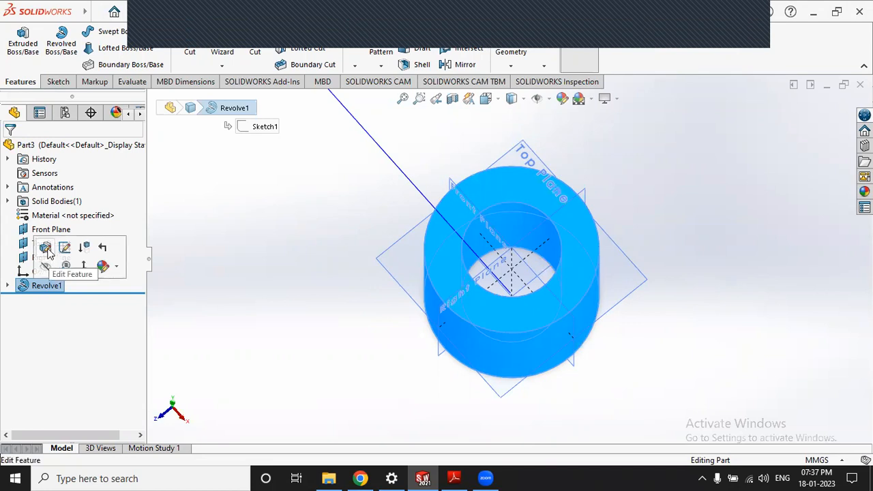
click(338, 341)
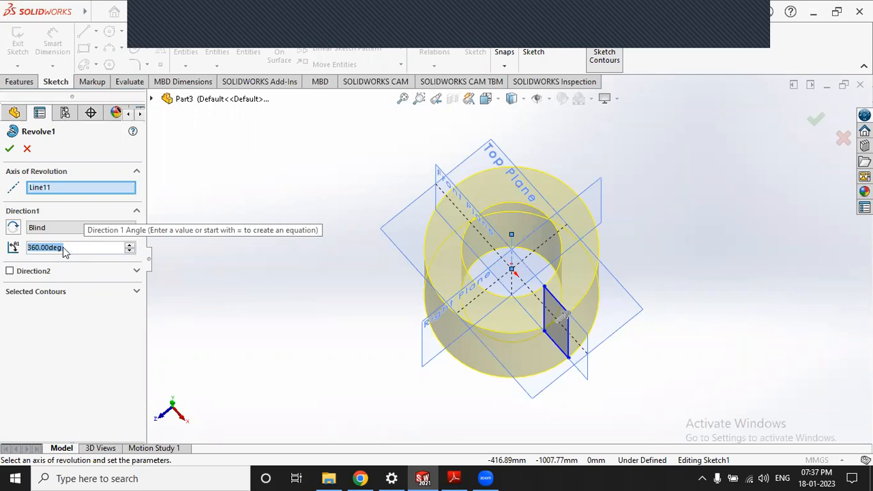
text(120)
key(Return)
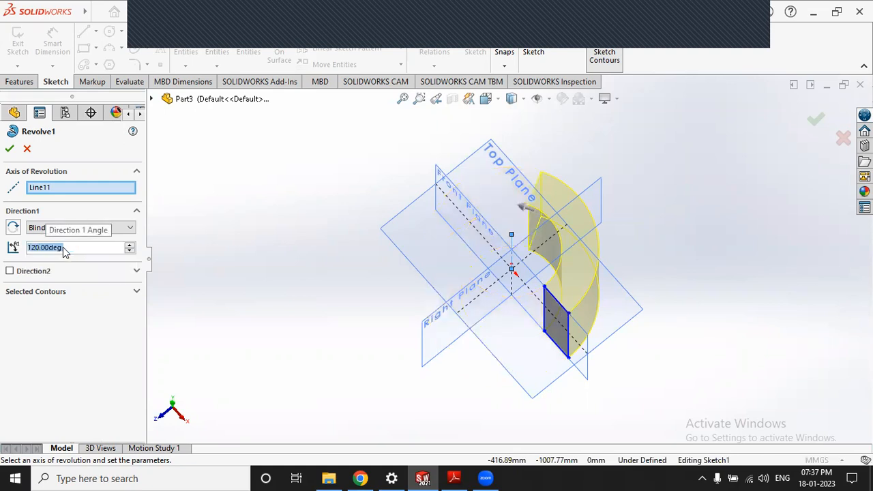
click(208, 259)
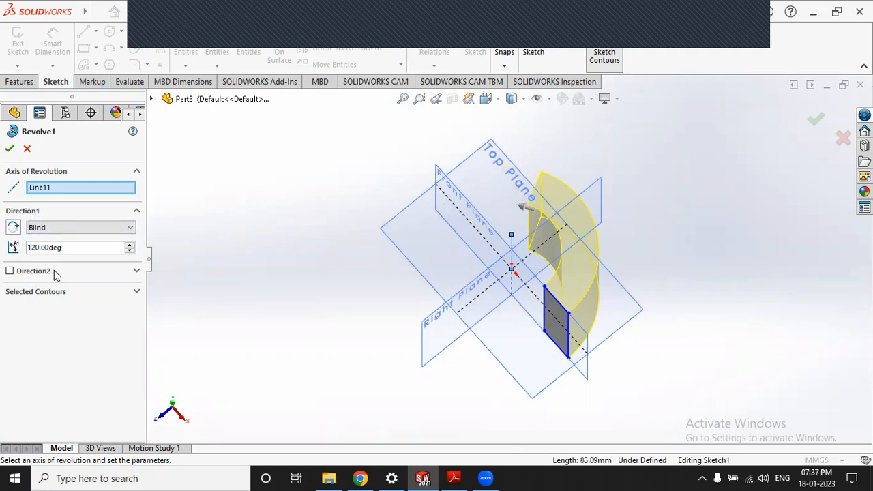
scroll(613, 311, down, 2)
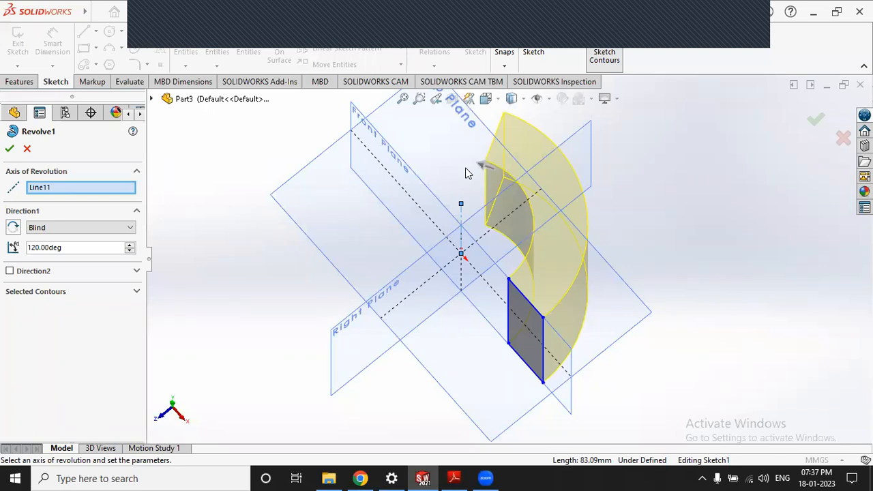
Enable the second direction of the revolve, set its angle to 45 degrees, and accept the edited feature.
click(10, 271)
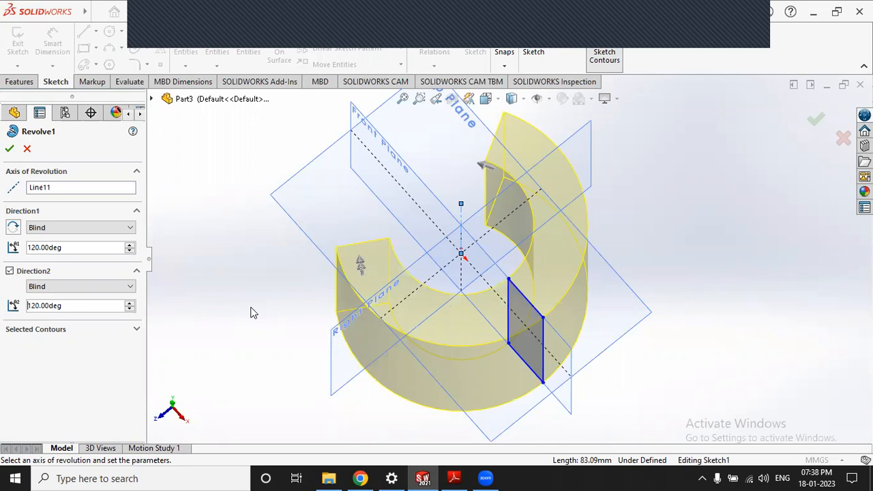
double_click(87, 308)
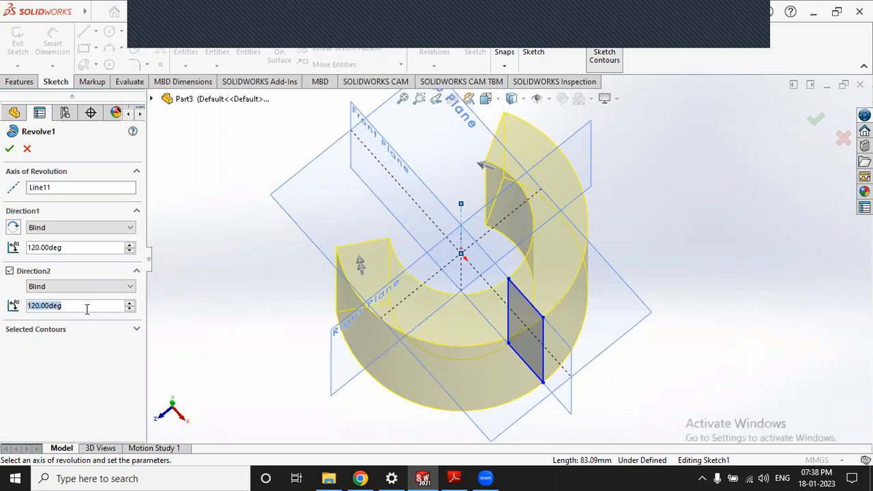
text(45)
key(Return)
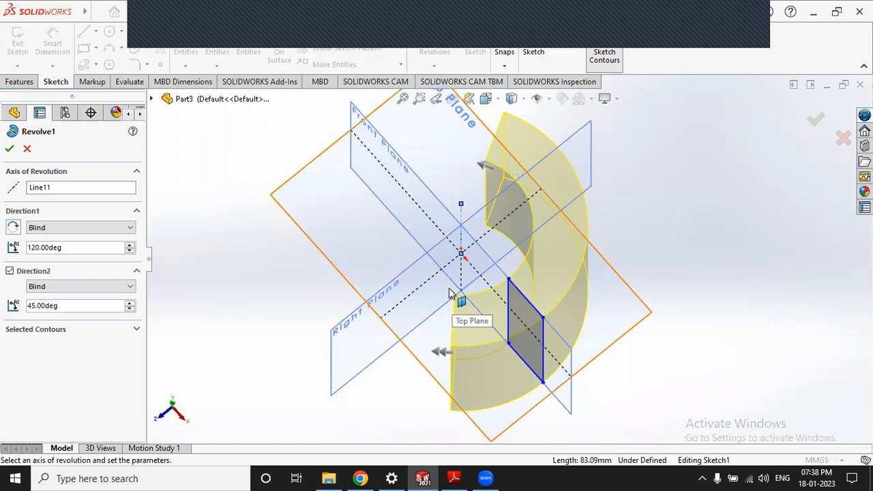
click(10, 149)
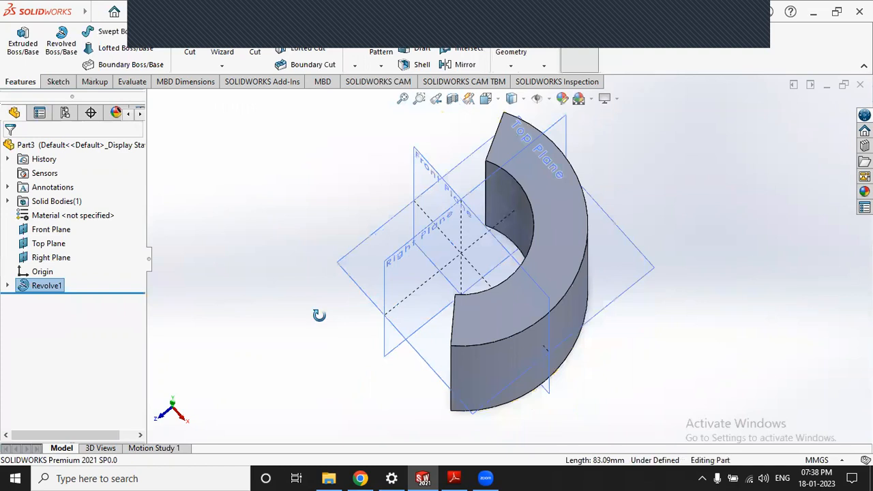
click(306, 232)
middle_drag(305, 232, 307, 233)
key(ctrl+7)
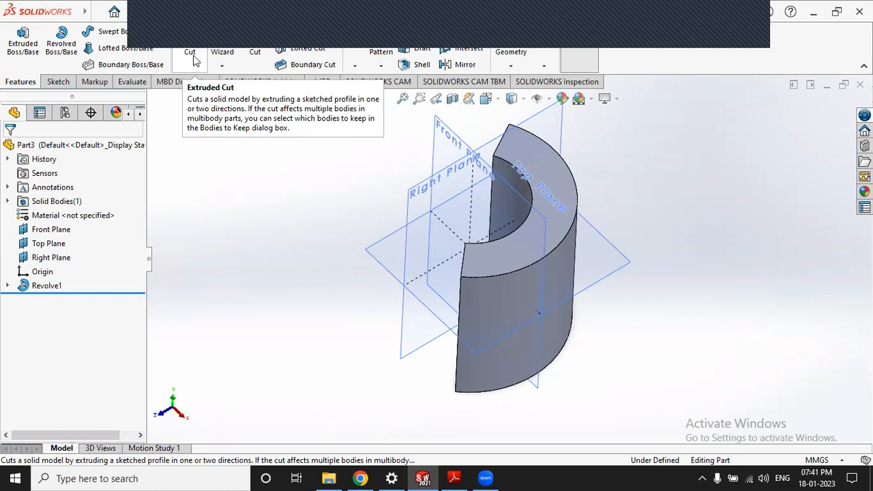
Delete the revolve feature and its leftover profile sketch from the part.
click(47, 286)
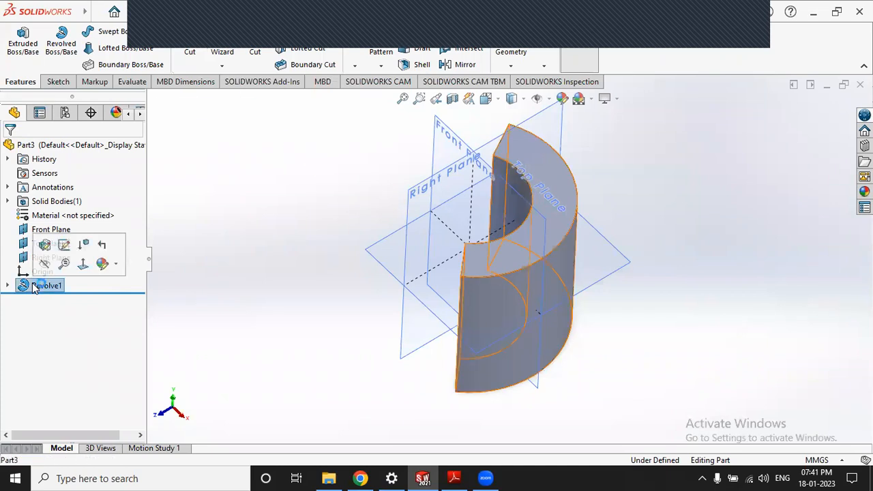
right_click(53, 290)
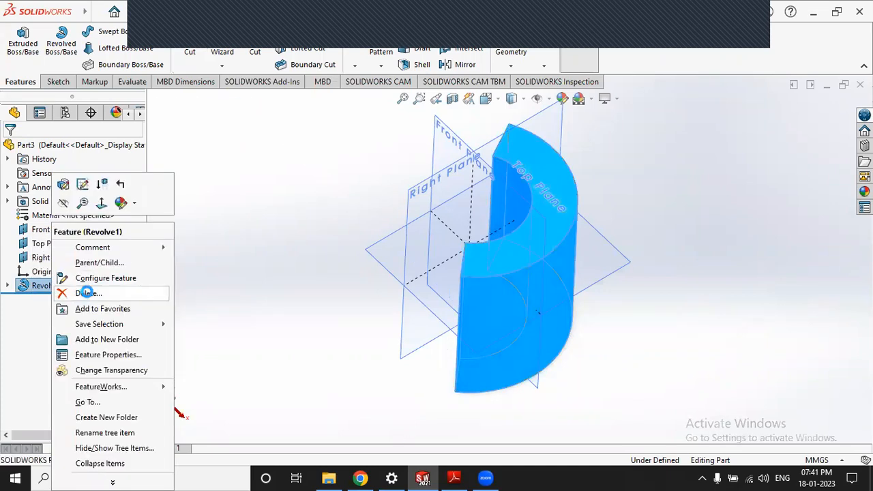
click(83, 293)
click(516, 176)
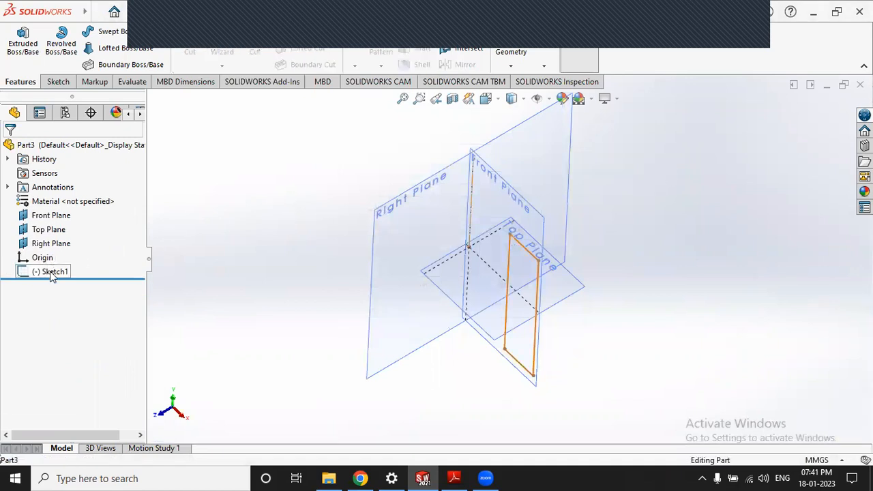
key(Delete)
key(Return)
key(ctrl+7)
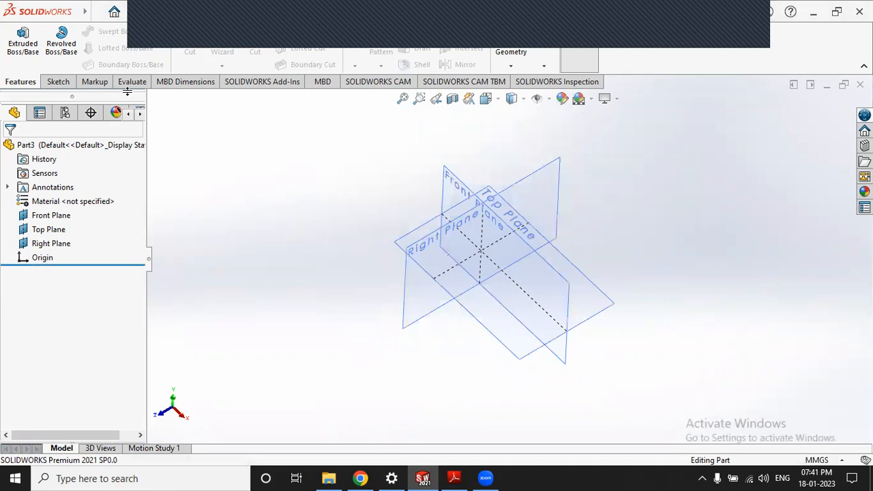
Sketch a corner rectangle about 135 mm wide on the Front Plane, starting at the origin, and exit the sketch.
click(58, 81)
click(18, 38)
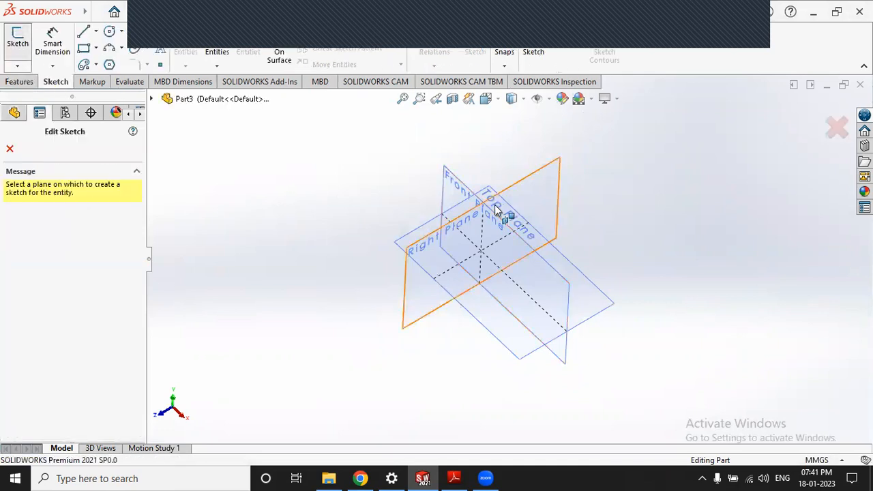
click(454, 180)
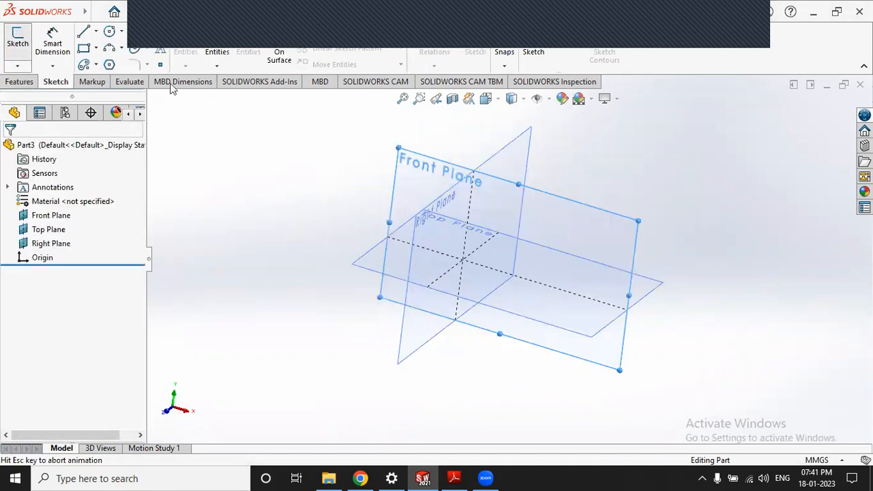
click(83, 48)
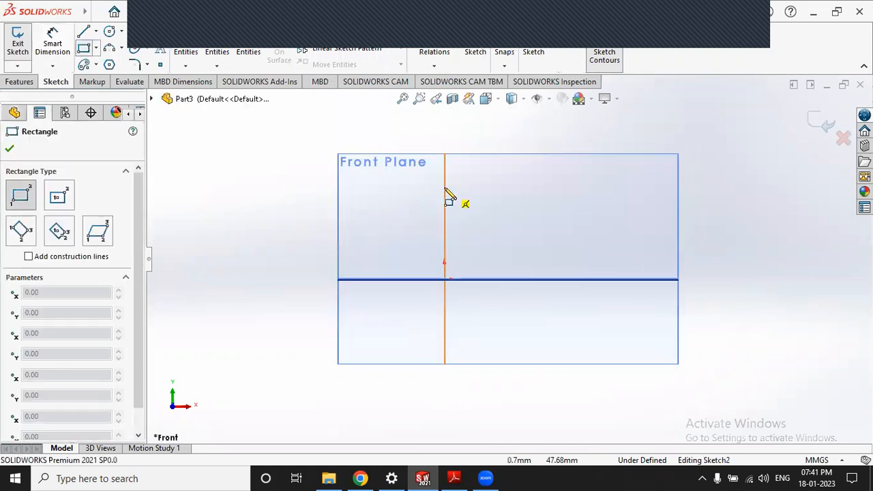
click(444, 279)
click(703, 114)
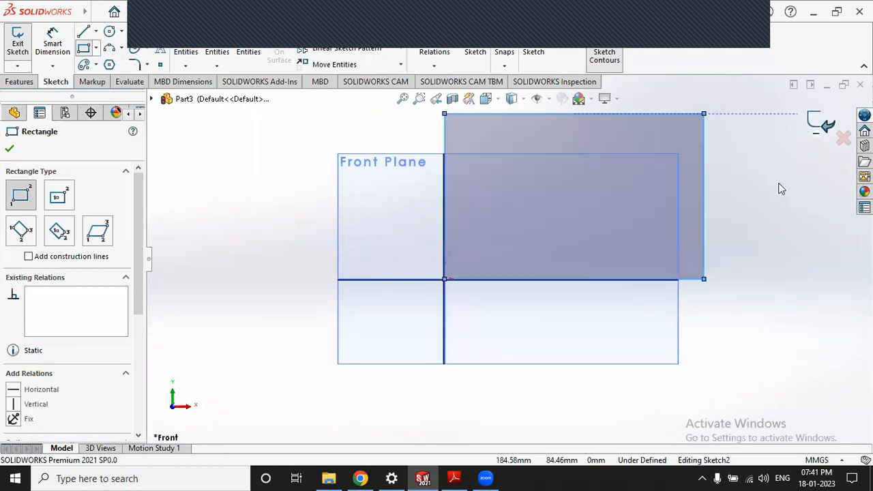
click(822, 123)
mouse_move(701, 247)
middle_down()
mouse_move(681, 269)
mouse_move(654, 273)
middle_up()
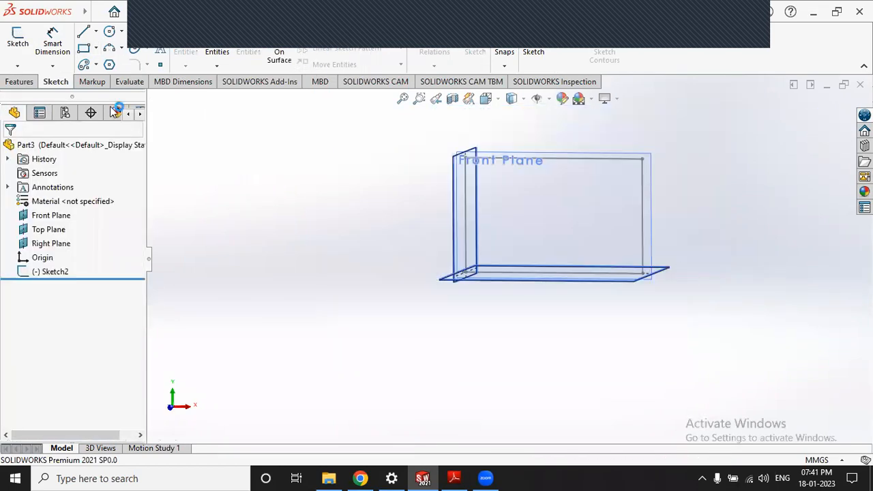
Extrude the rectangle as a blind boss 50 mm deep.
click(34, 80)
click(15, 51)
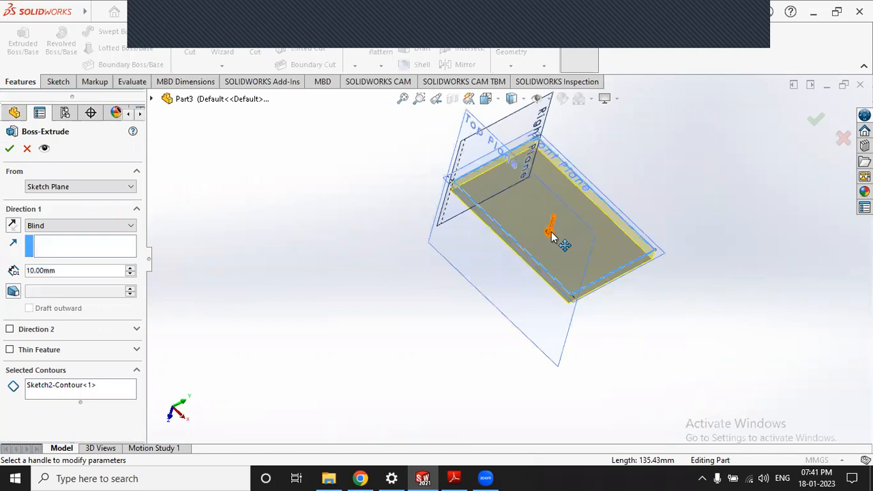
click(547, 269)
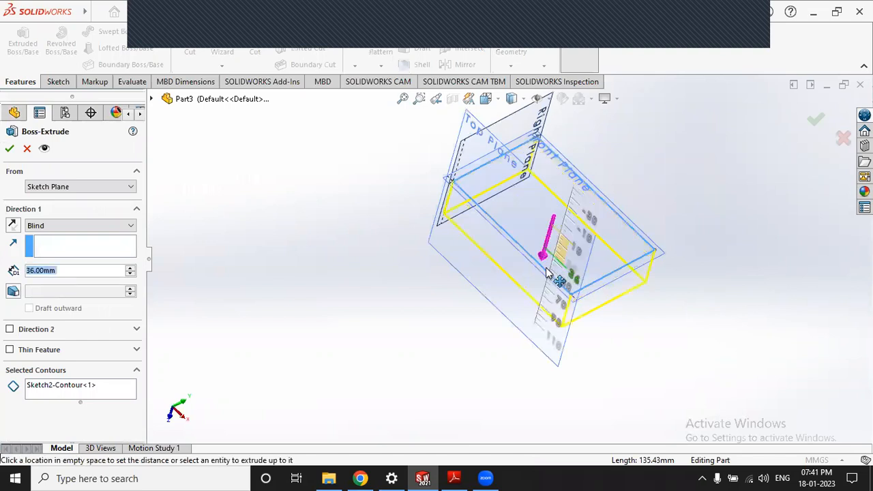
click(200, 307)
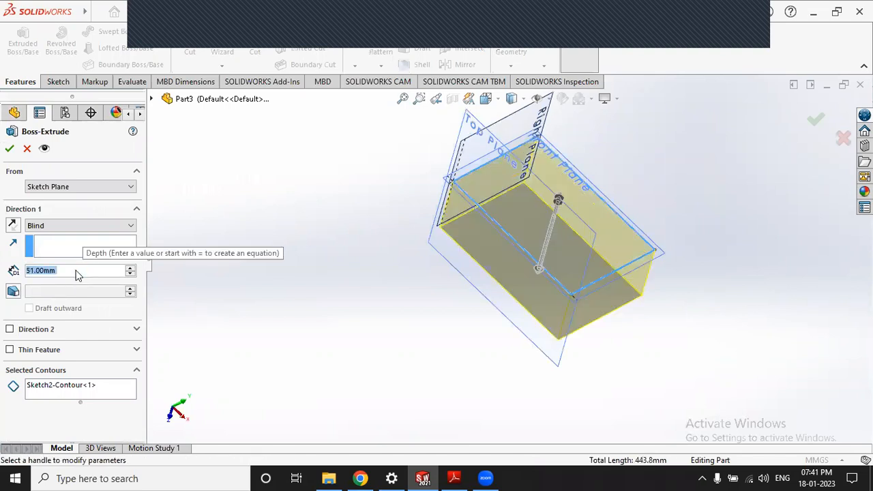
text(50)
key(Return)
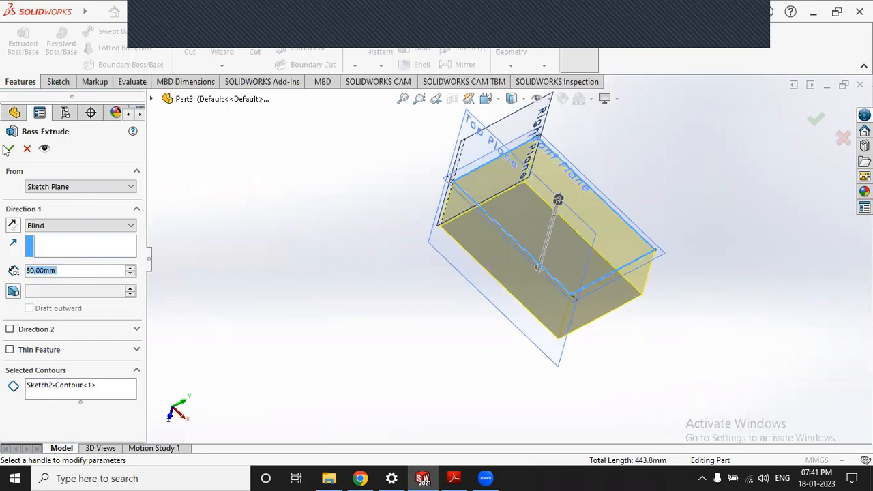
click(9, 148)
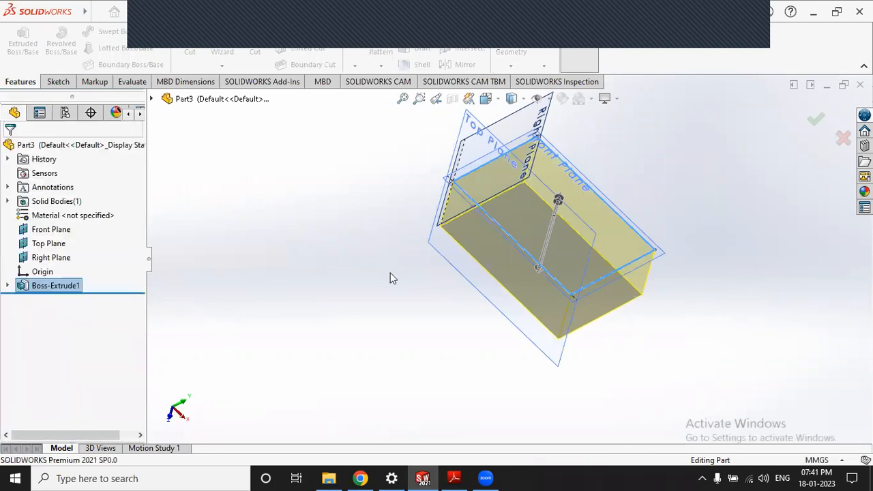
middle_drag(355, 268, 270, 276)
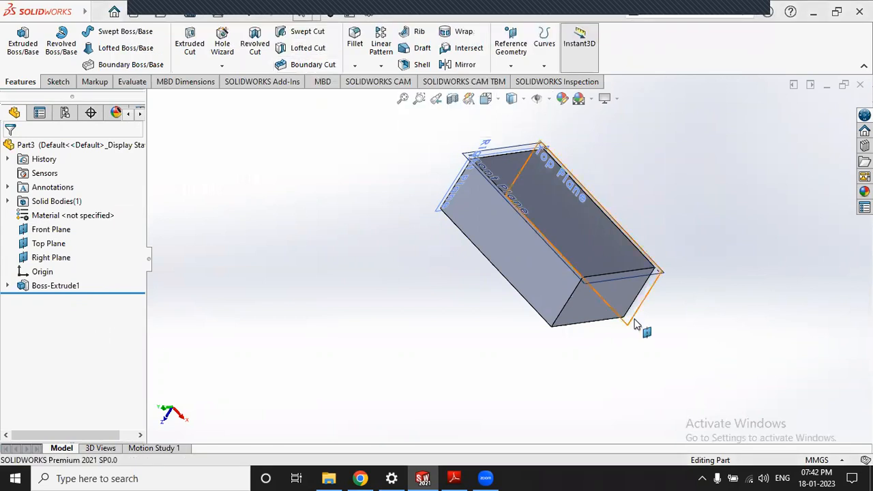
Sketch a circle on the block's large face lying on the Front Plane, centred at about X -114.5, Y 50.2.
click(58, 81)
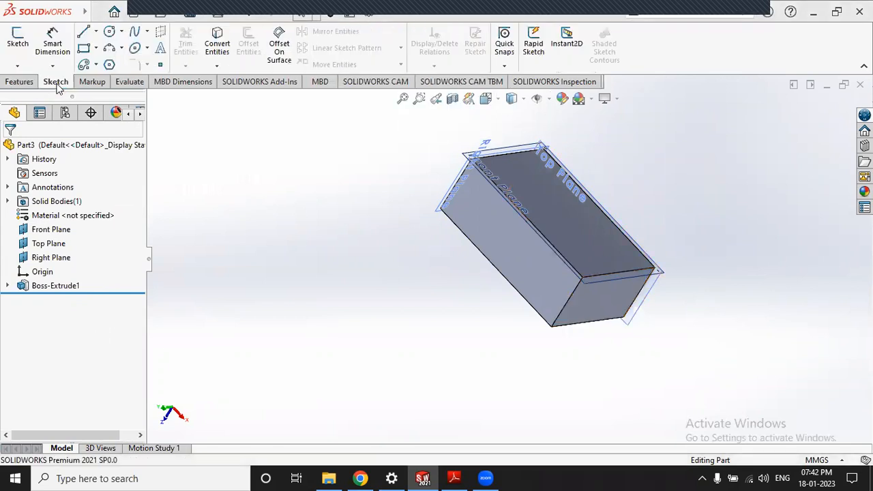
click(19, 41)
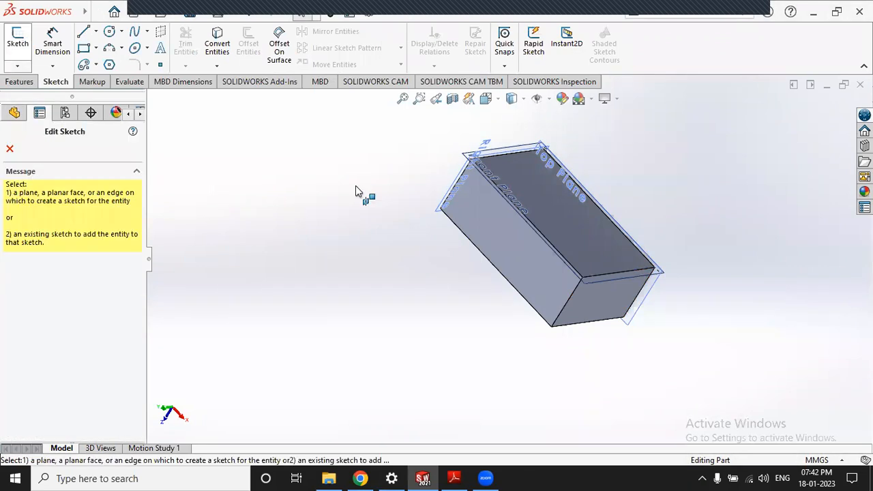
click(552, 207)
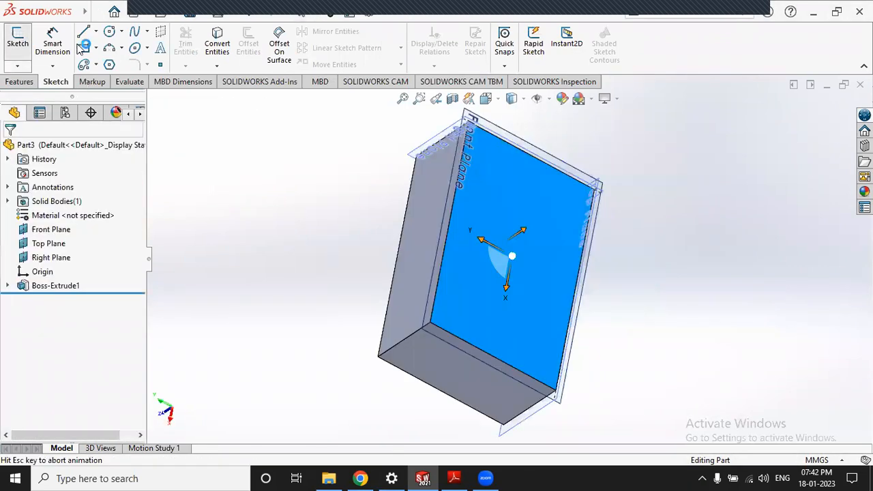
click(110, 32)
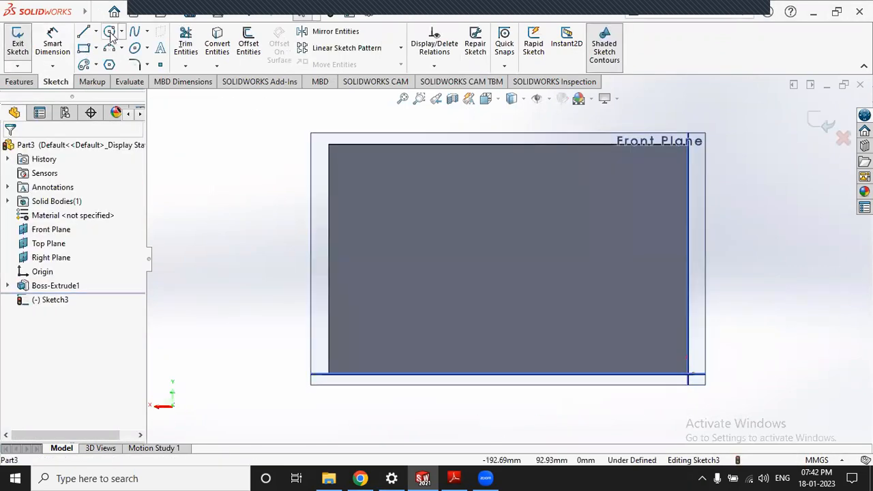
click(384, 241)
click(403, 269)
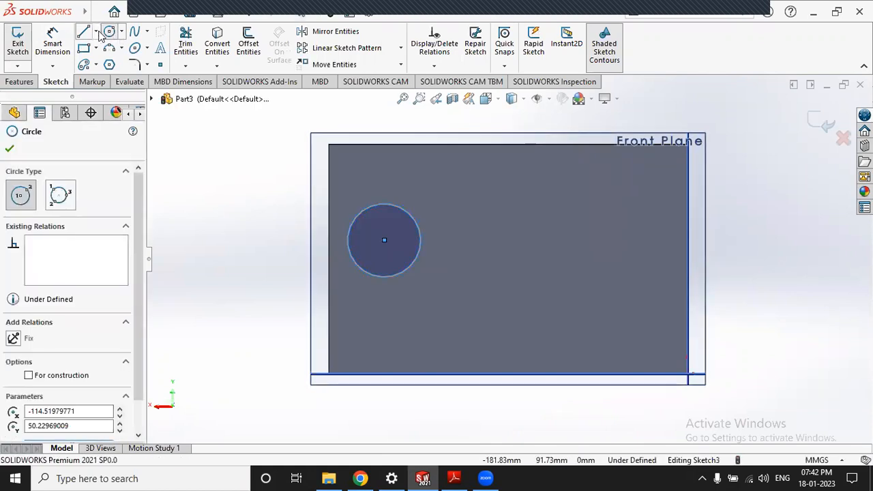
Draw a vertical centerline about 86 mm long across the block face, between its two long edges beside the circle, and exit the sketch.
click(95, 31)
click(110, 63)
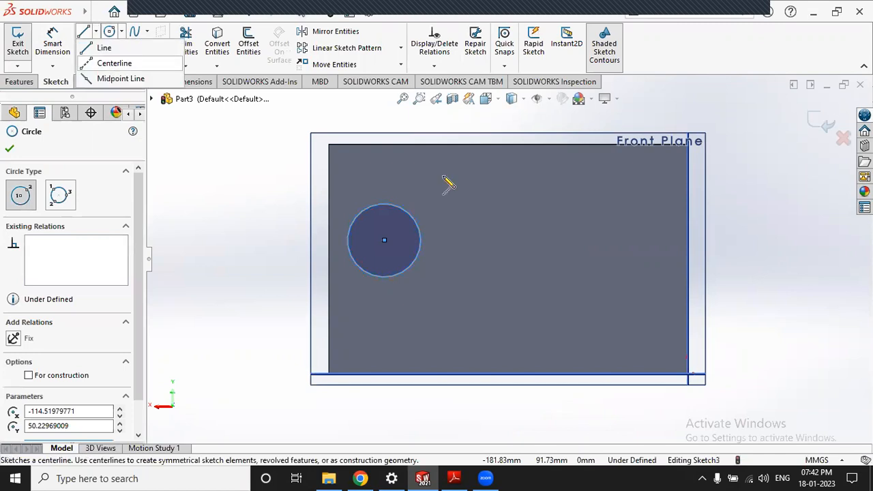
click(455, 145)
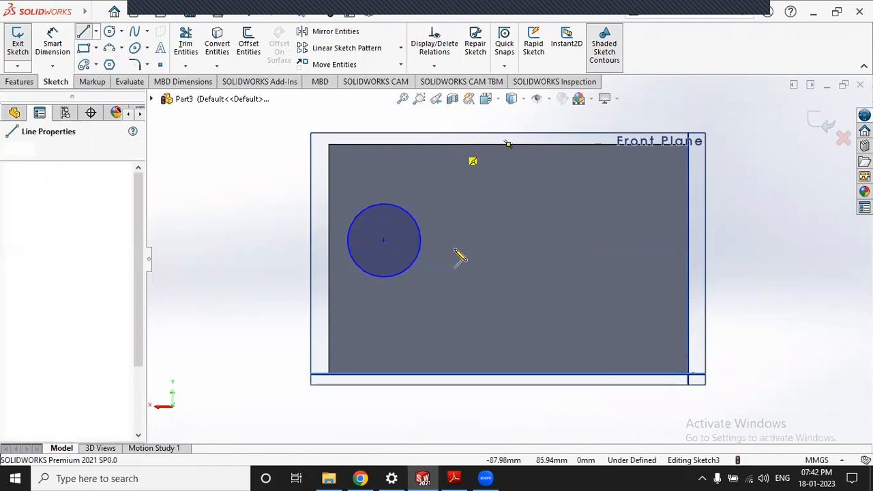
click(455, 374)
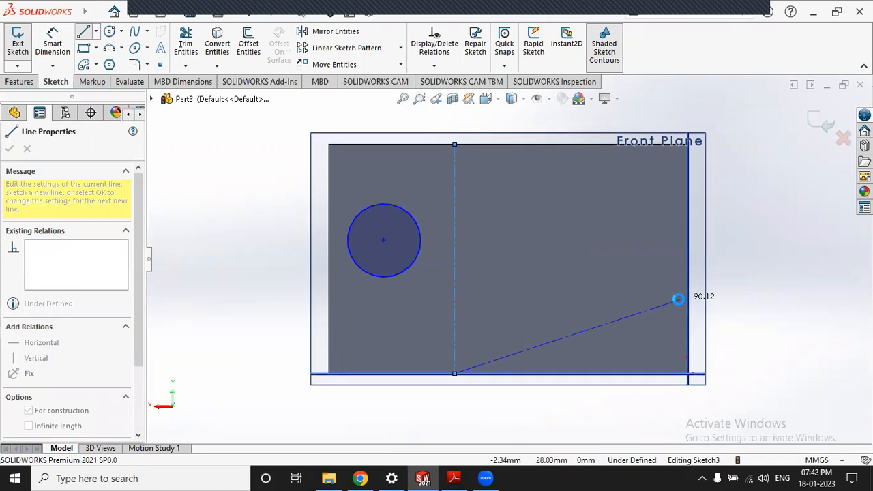
key(Escape)
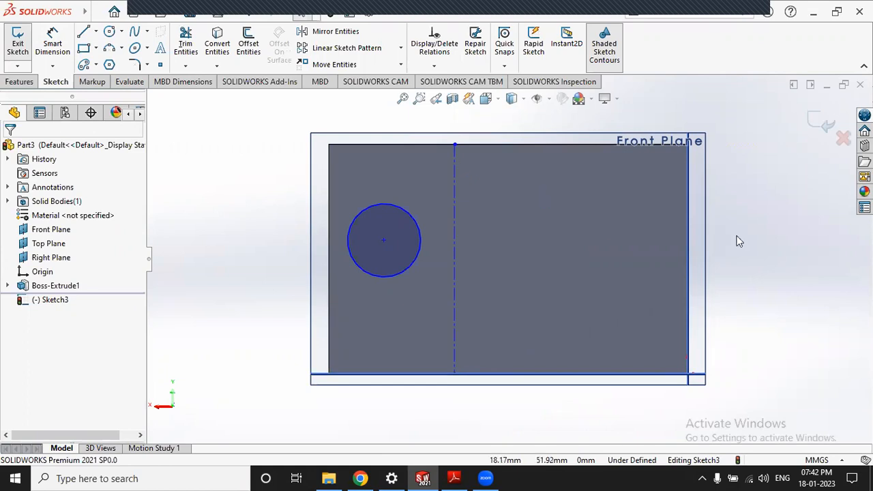
click(18, 38)
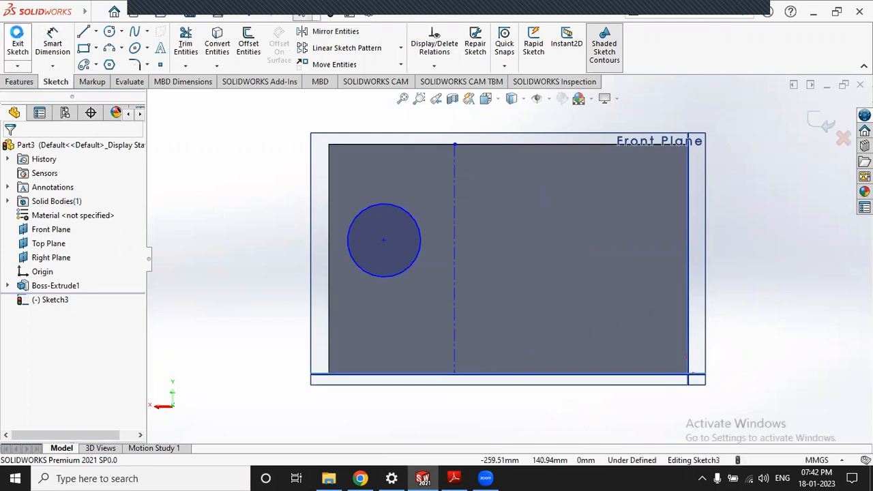
Start a revolved cut of the circle using the vertical centerline as the axis of revolution, and expand the contour selection.
click(27, 82)
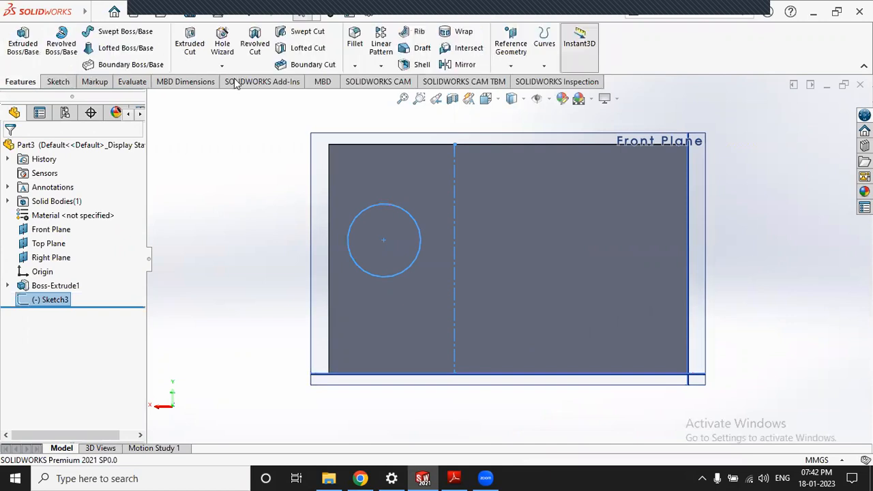
click(254, 47)
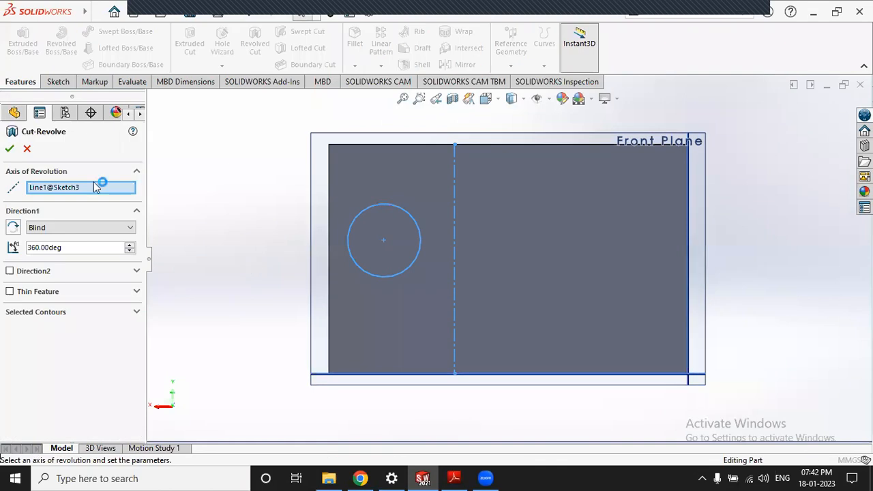
click(26, 148)
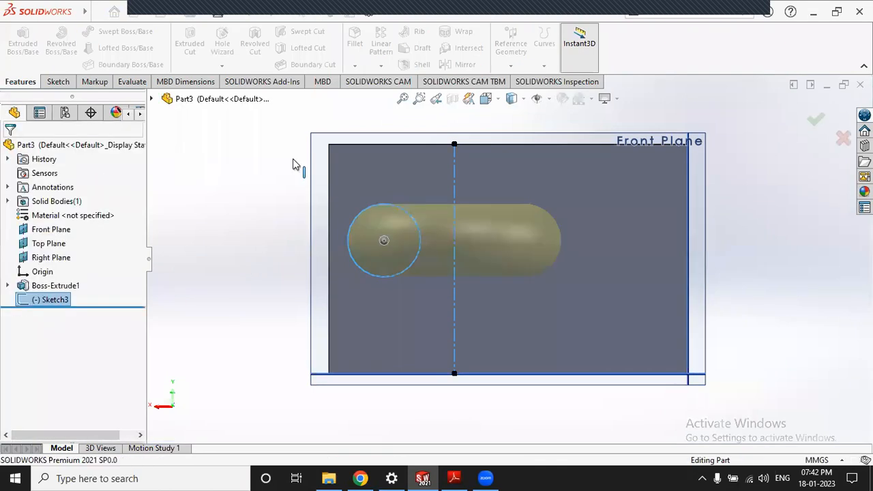
click(255, 41)
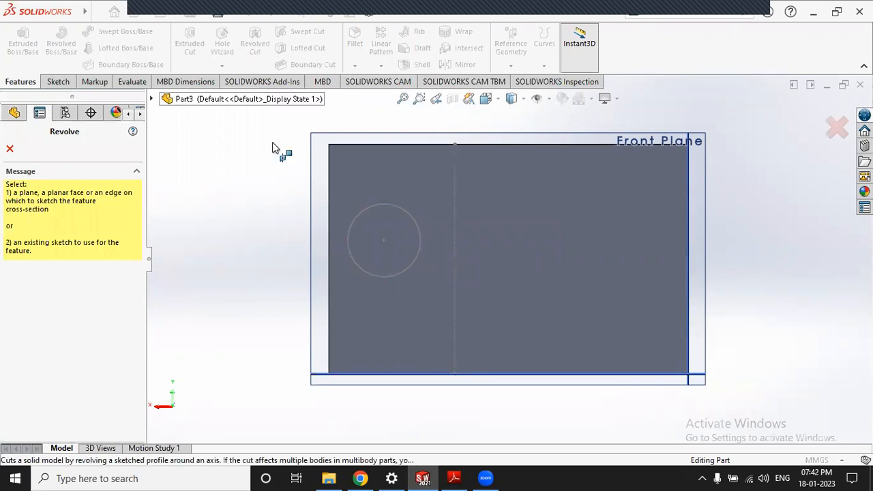
click(453, 189)
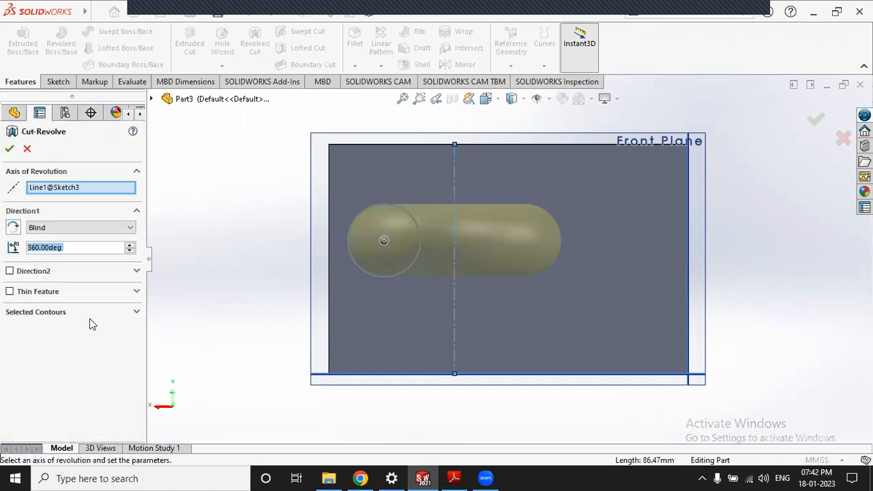
click(82, 313)
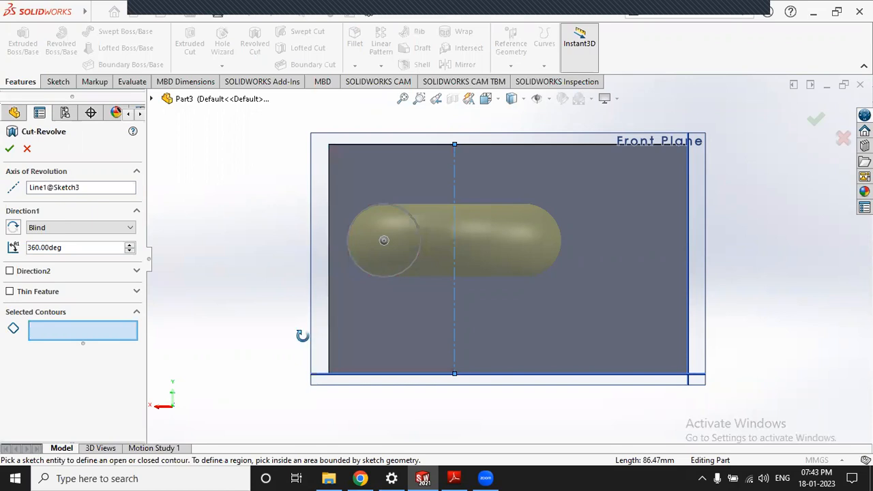
Set the revolved cut's first-direction angle to 30 degrees.
middle_drag(302, 335, 322, 449)
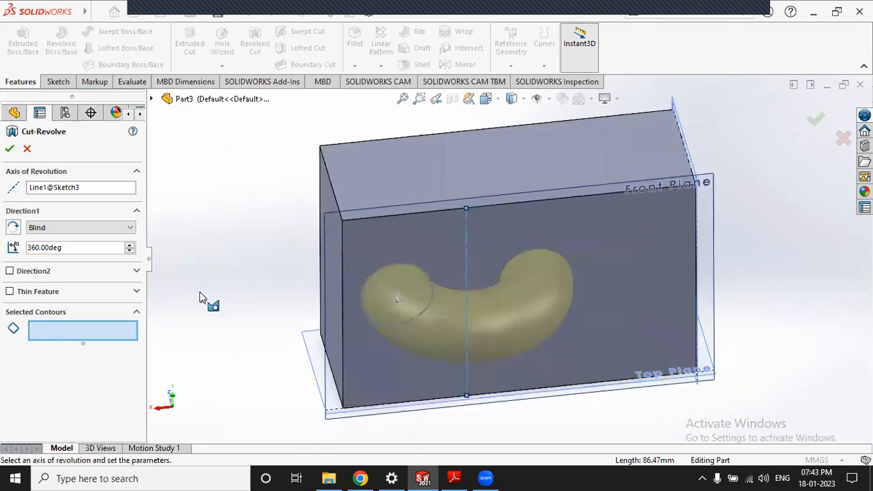
middle_drag(201, 296, 184, 273)
click(58, 248)
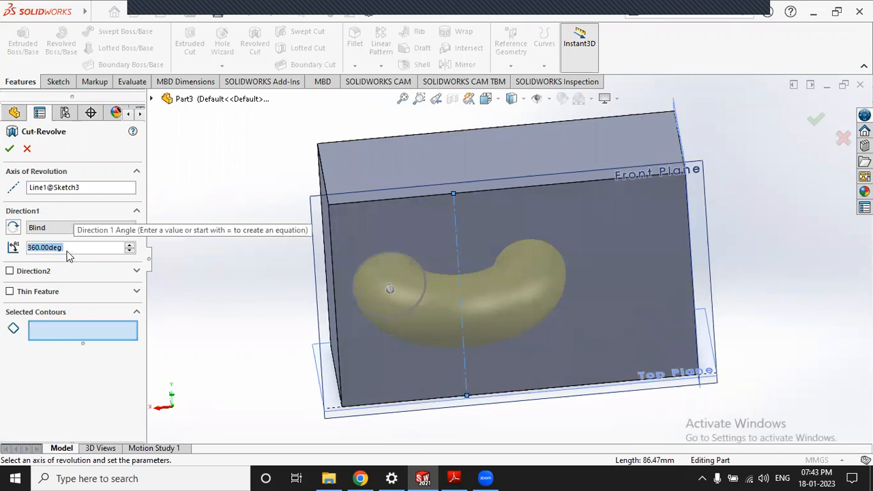
text(1)
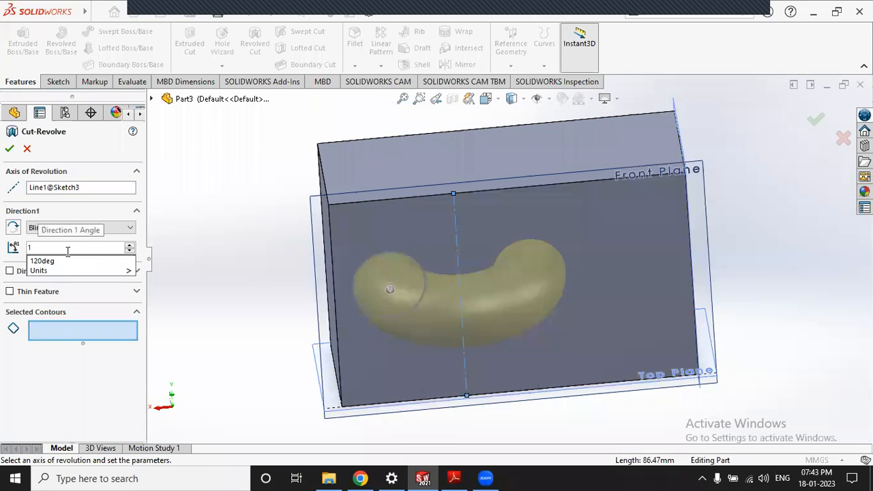
key(BackSpace)
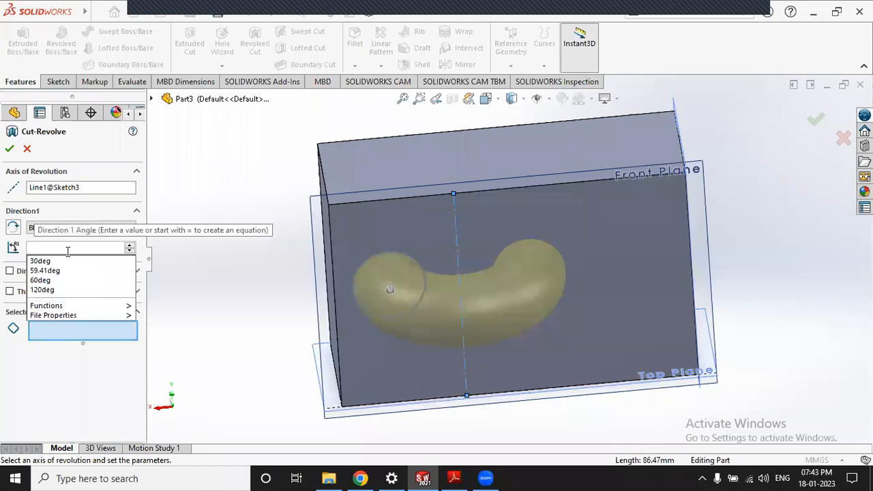
key(BackSpace)
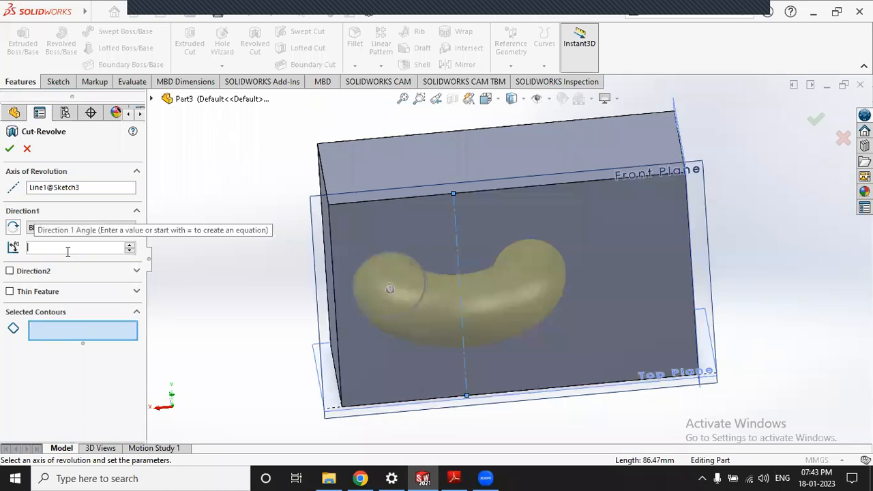
text(30)
key(Return)
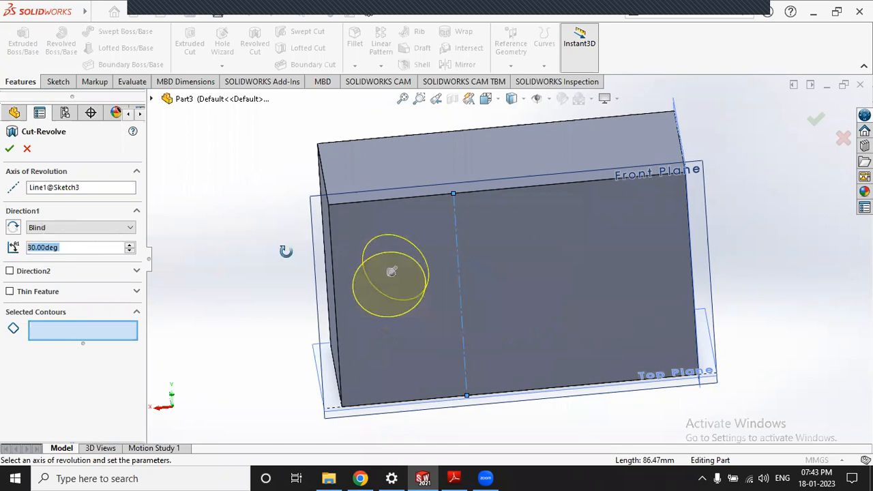
Enable the revolved cut's second direction as Blind and set its angle to 60 degrees.
middle_drag(287, 383, 314, 354)
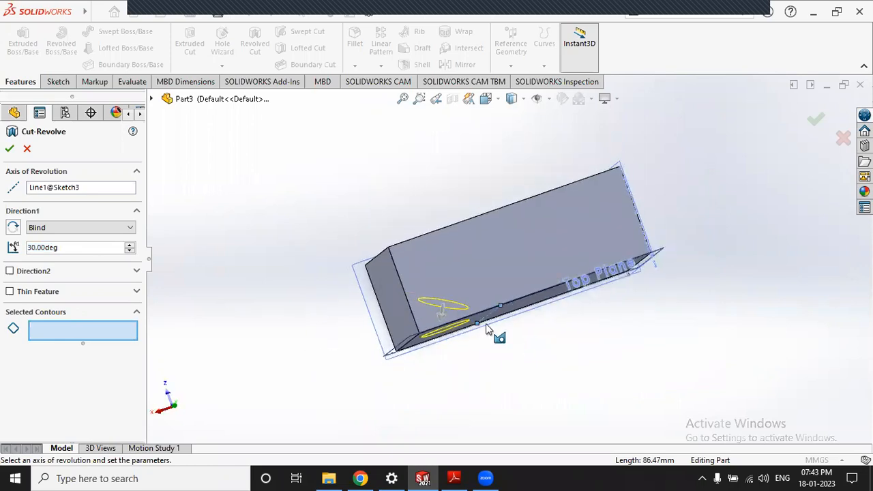
scroll(491, 337, down, 3)
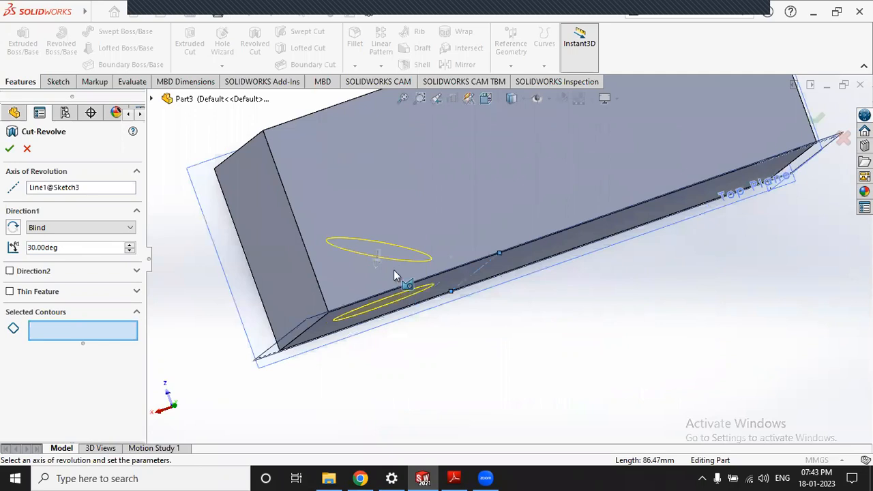
click(10, 271)
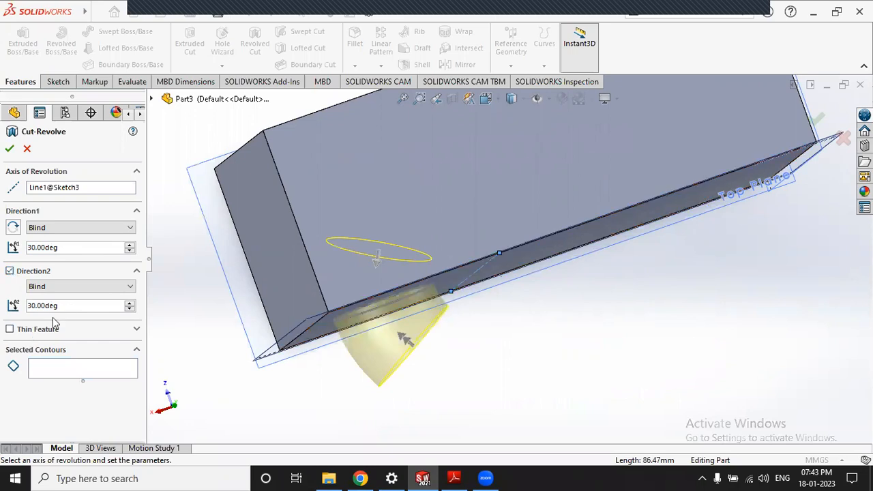
drag(69, 307, 22, 307)
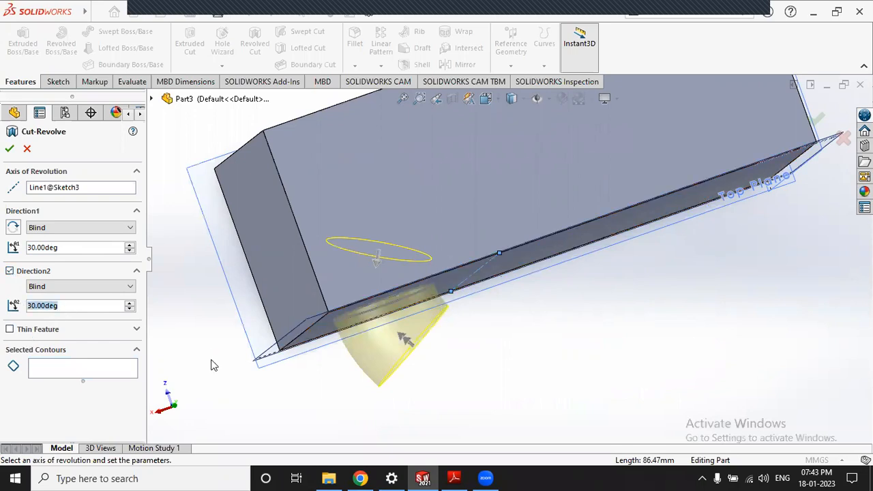
text(60)
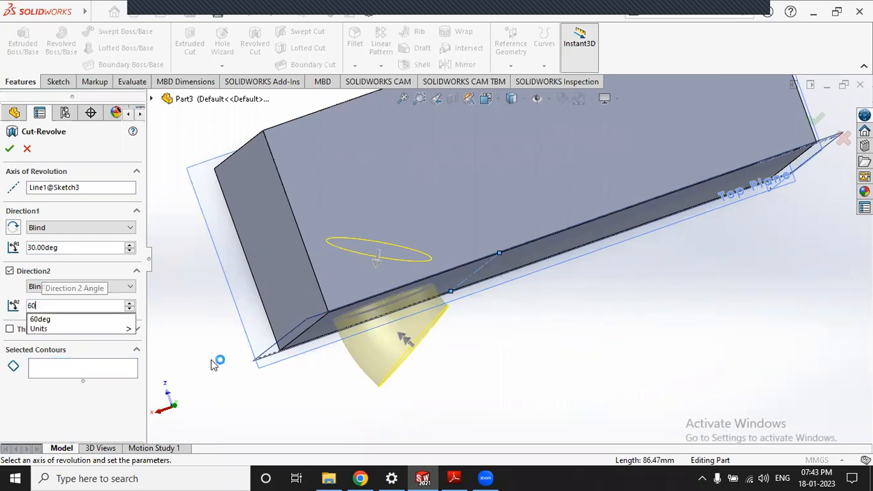
key(Return)
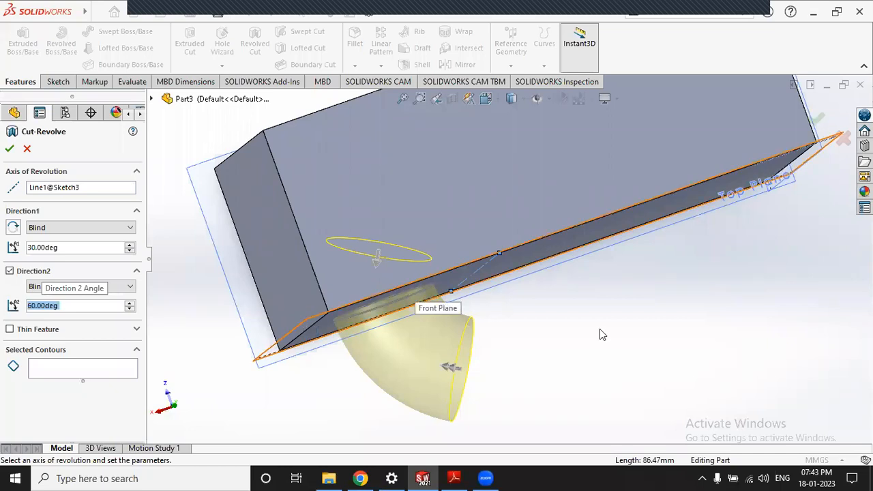
Examine the two-direction cut preview around the block from several sides and accept the revolved cut.
scroll(491, 232, up, 5)
middle_drag(390, 325, 505, 230)
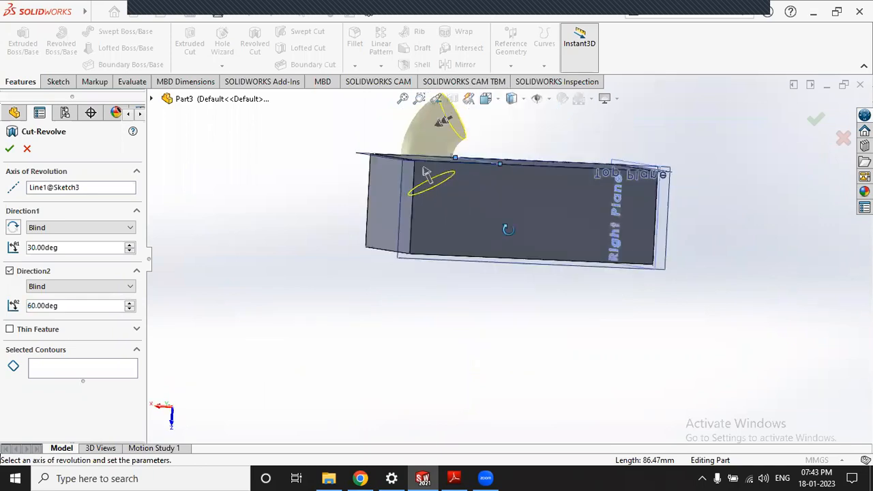
middle_drag(520, 187, 497, 158)
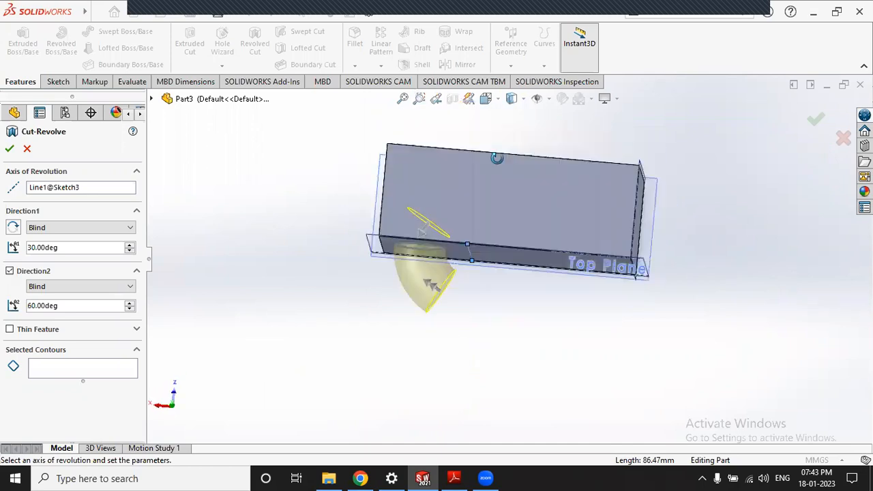
middle_drag(474, 217, 437, 336)
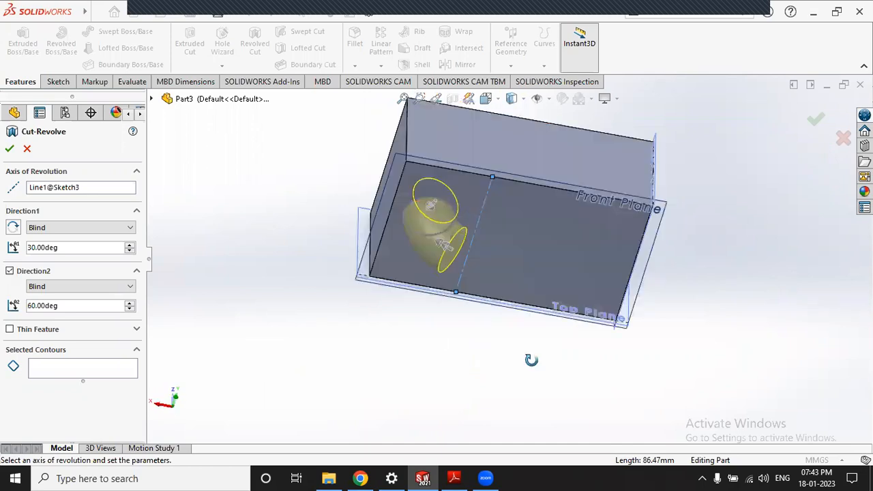
middle_drag(530, 358, 511, 347)
middle_drag(492, 405, 594, 351)
middle_drag(690, 327, 607, 411)
scroll(489, 208, up, 2)
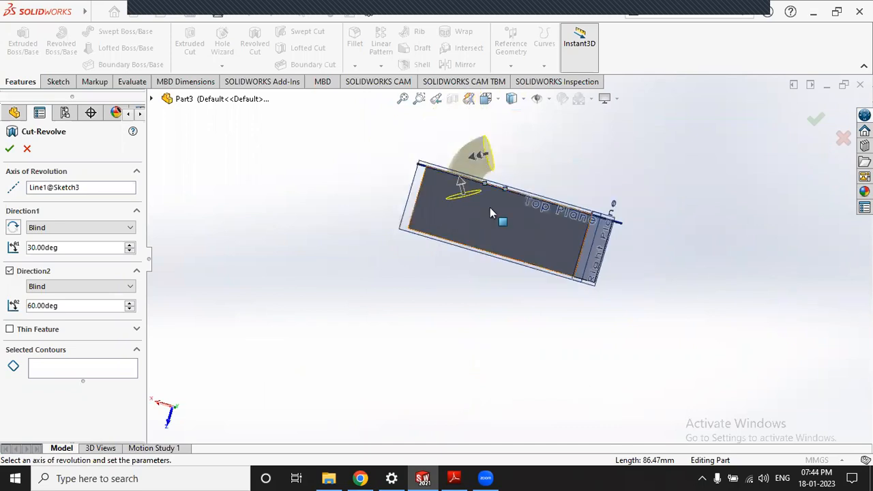
scroll(448, 186, down, 4)
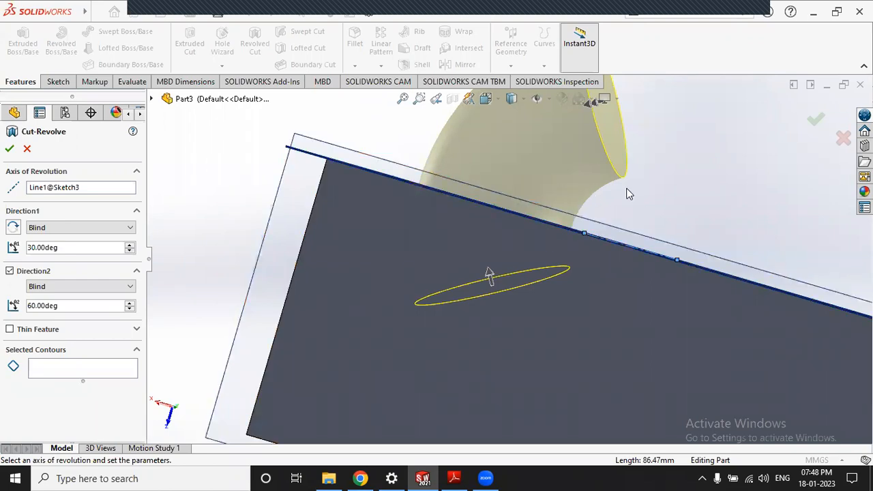
middle_drag(708, 204, 686, 229)
scroll(688, 218, up, 5)
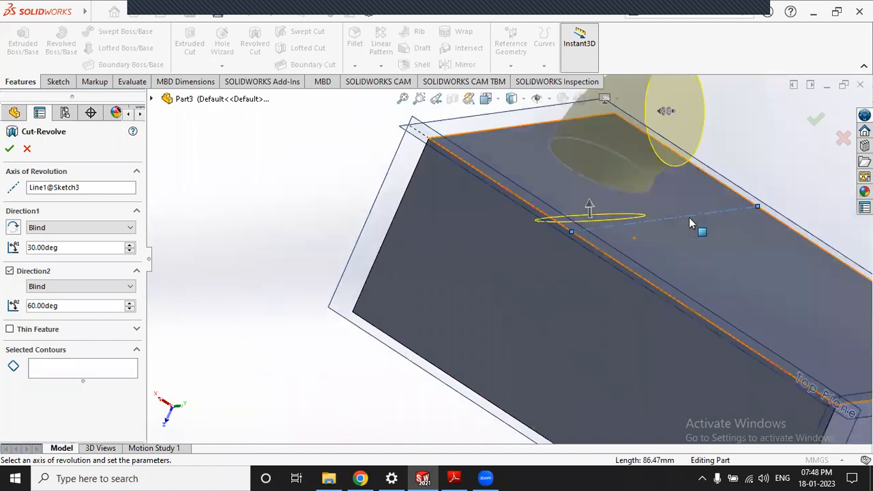
scroll(682, 186, down, 2)
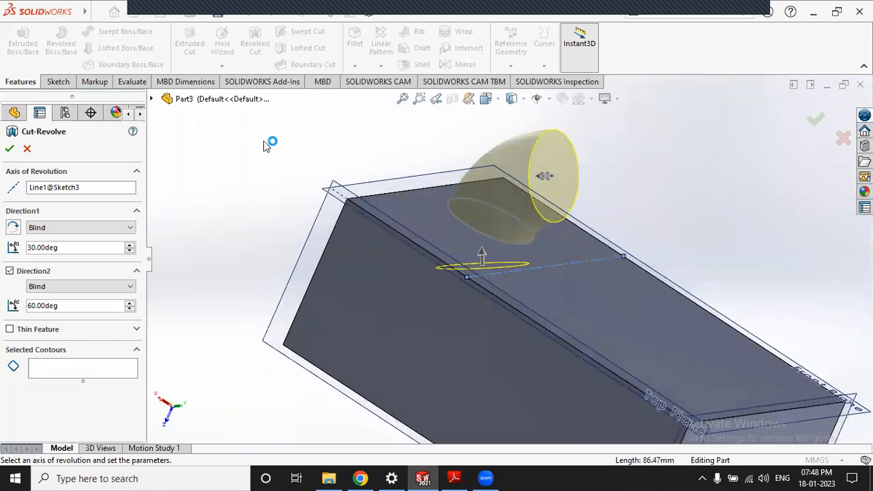
click(10, 150)
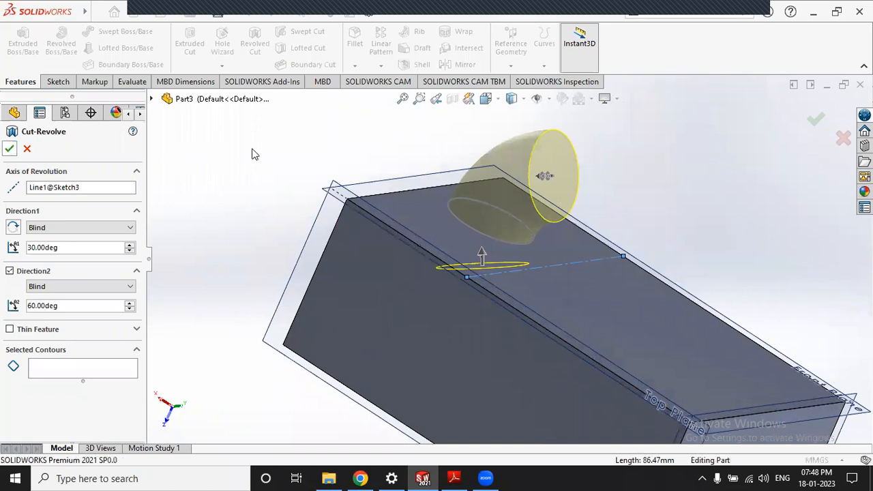
Examine the finished revolved cut in the block up close and from several sides.
middle_drag(224, 259, 235, 205)
key(ctrl+shift+z)
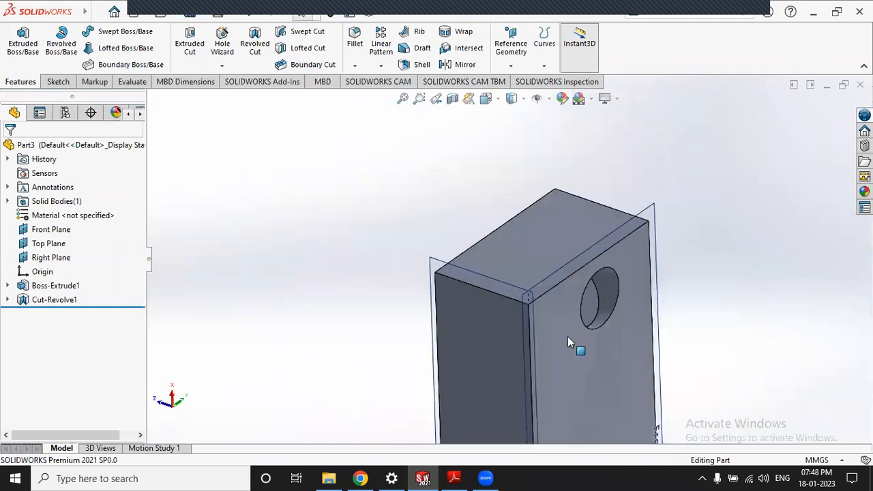
scroll(750, 293, down, 3)
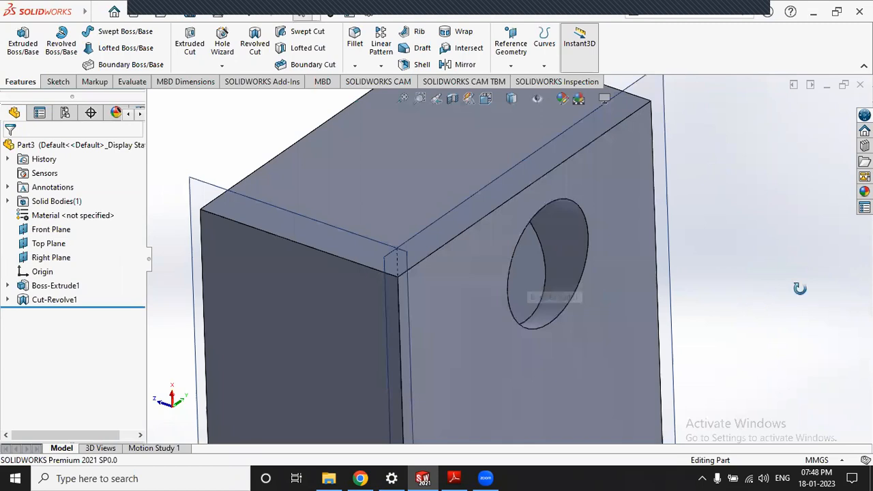
scroll(785, 284, down, 2)
scroll(634, 285, up, 8)
middle_drag(634, 285, 602, 299)
middle_drag(621, 208, 453, 386)
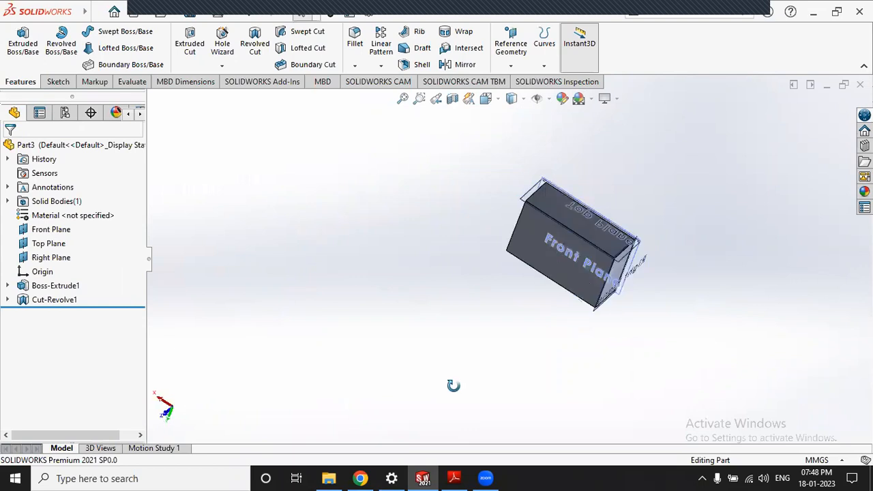
Display the block in Wireframe and examine the internal shape of the revolved cut.
click(523, 103)
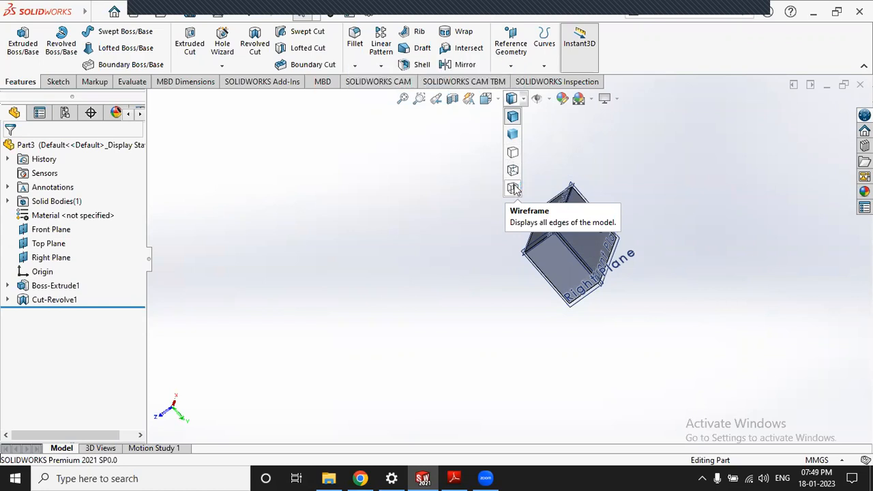
click(513, 189)
middle_drag(682, 326, 673, 182)
scroll(673, 296, down, 4)
middle_drag(673, 296, 662, 226)
scroll(611, 297, down, 1)
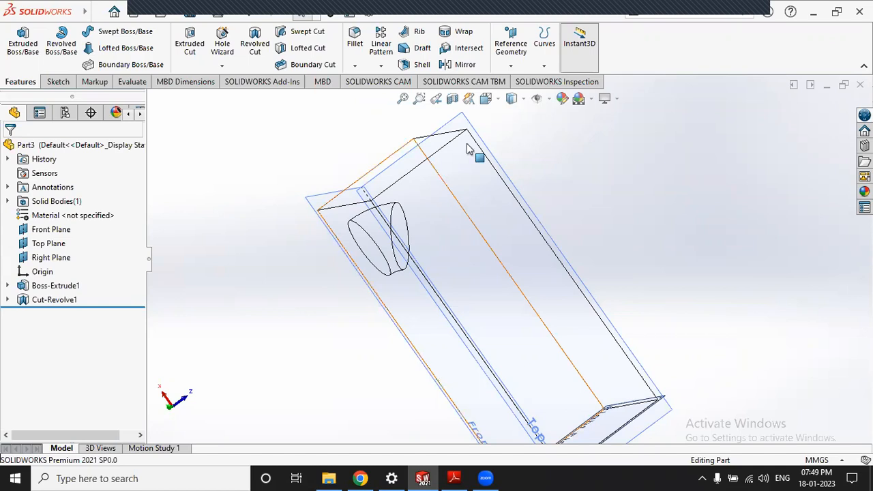
Compare the block's display with Hidden Lines Visible and with Hidden Lines Removed.
click(523, 100)
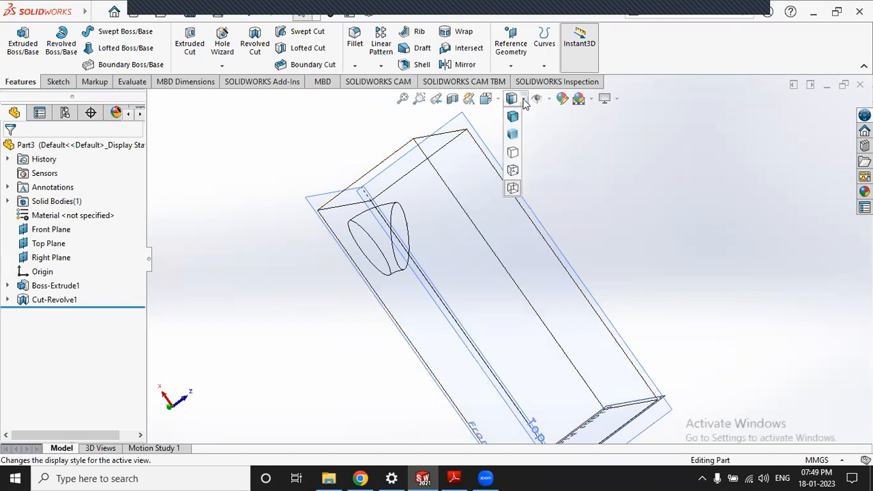
click(512, 171)
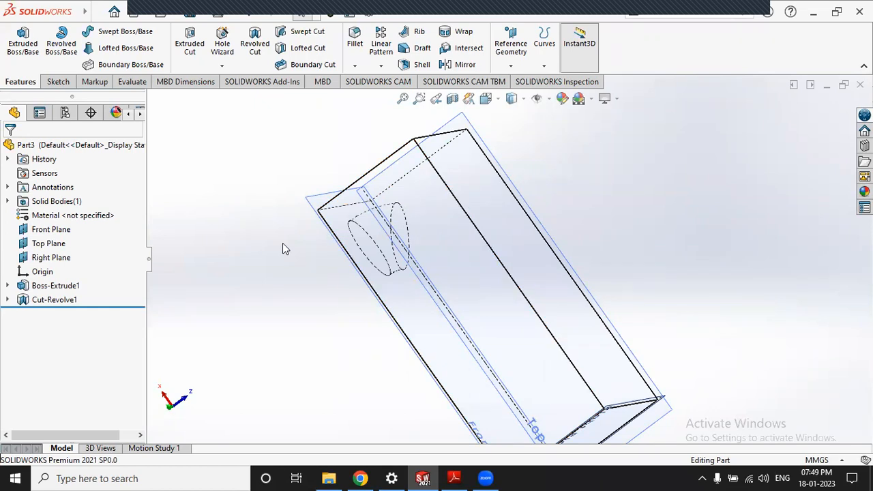
click(522, 99)
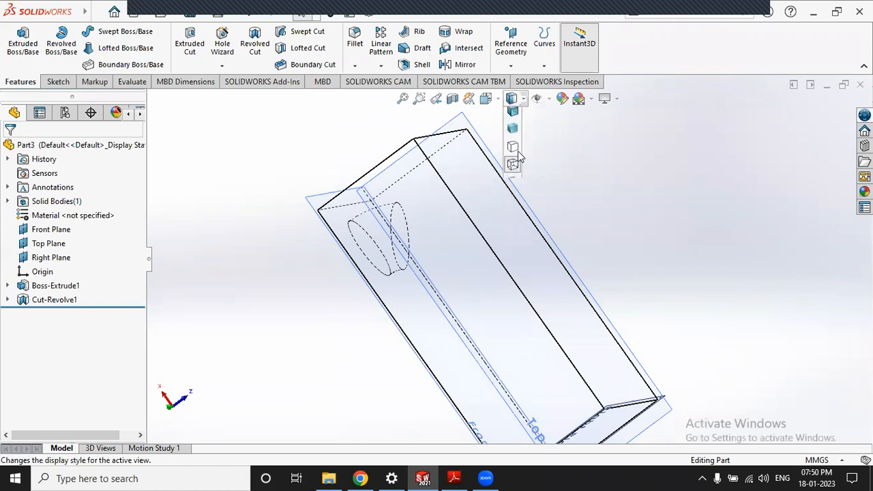
click(518, 154)
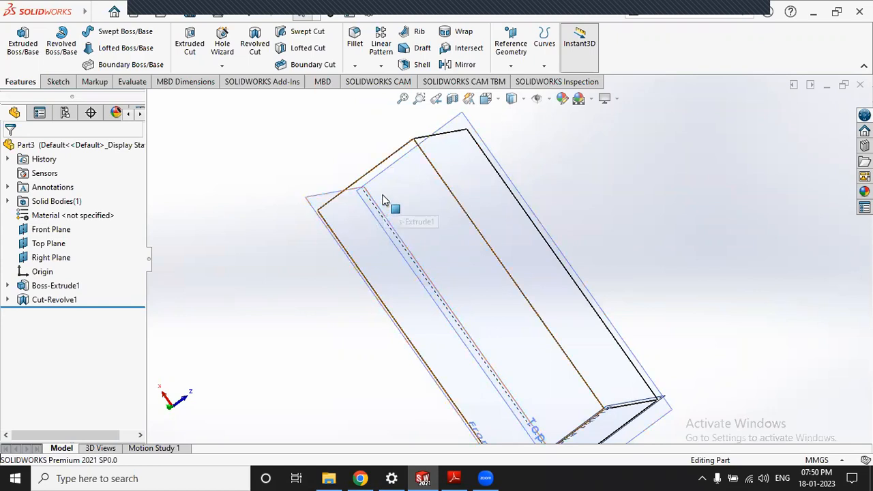
Show the block Shaded without edges, switch it to Shaded With Edges, and turn it to the face with the cut opening.
mouse_move(512, 98)
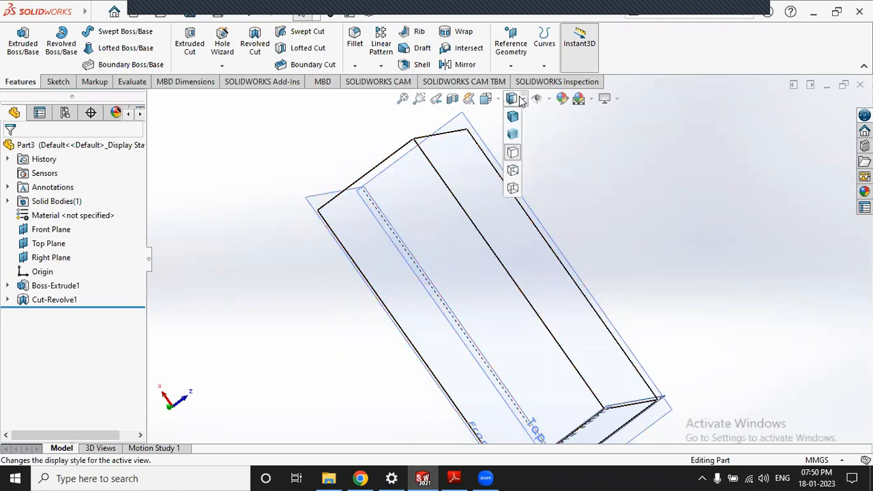
click(513, 134)
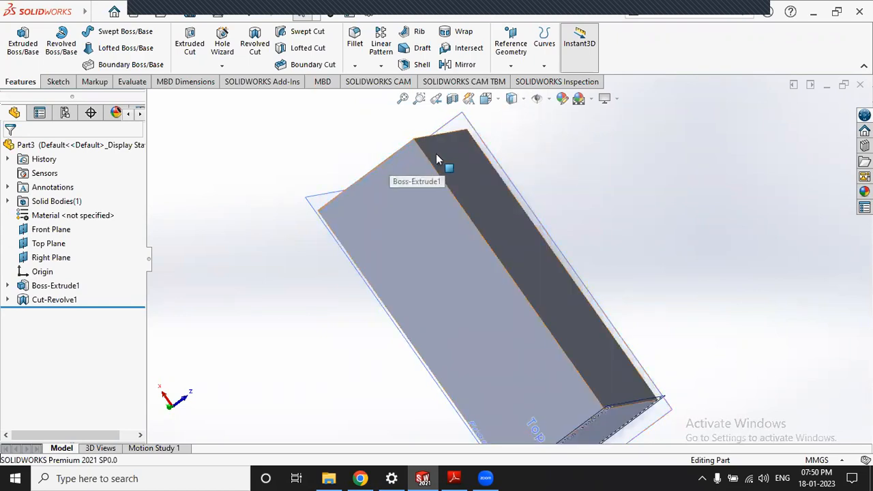
click(512, 100)
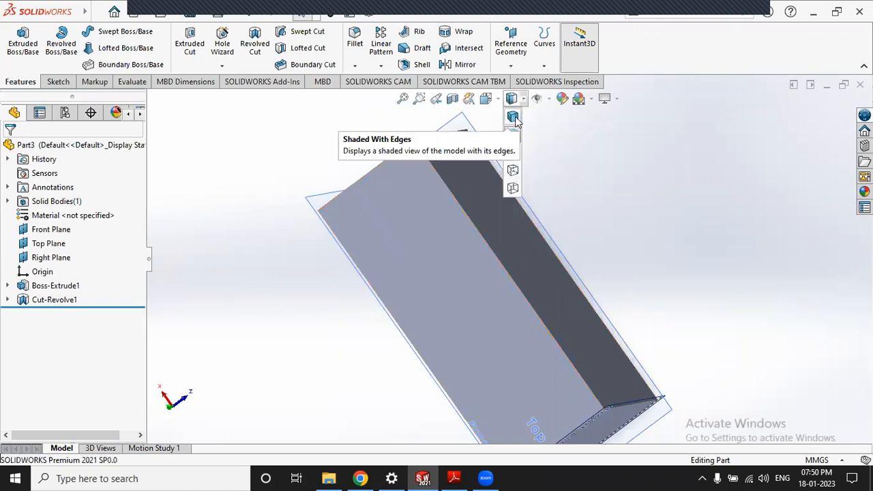
click(512, 118)
mouse_move(629, 213)
middle_down()
mouse_move(585, 264)
mouse_move(521, 216)
mouse_move(482, 231)
middle_up()
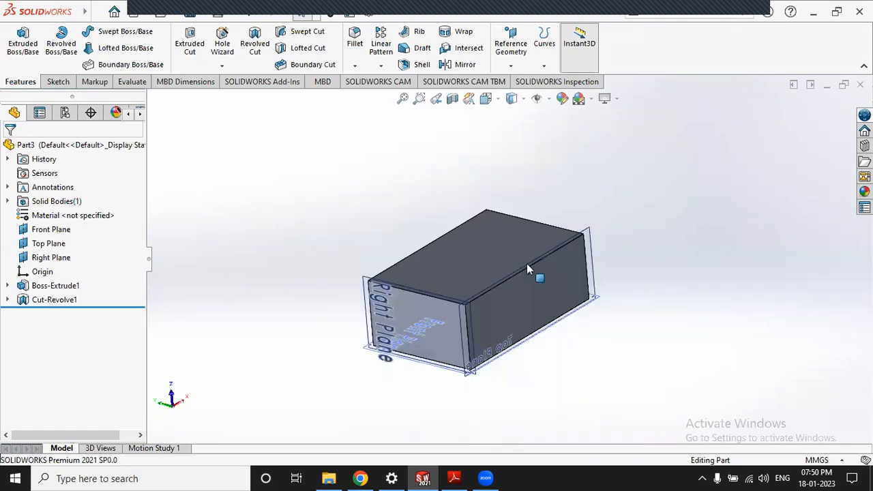
middle_drag(608, 260, 365, 291)
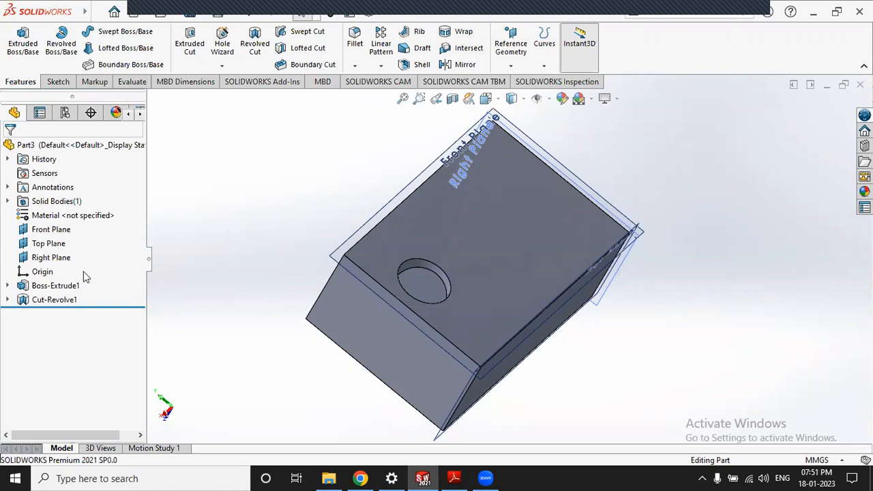
Edit the revolved cut, reverse its first direction, and accept the change.
click(52, 299)
click(61, 265)
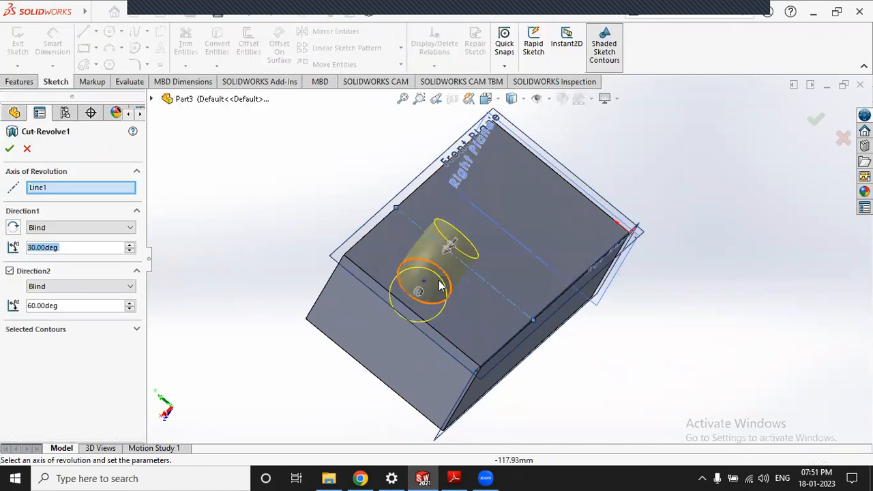
click(17, 231)
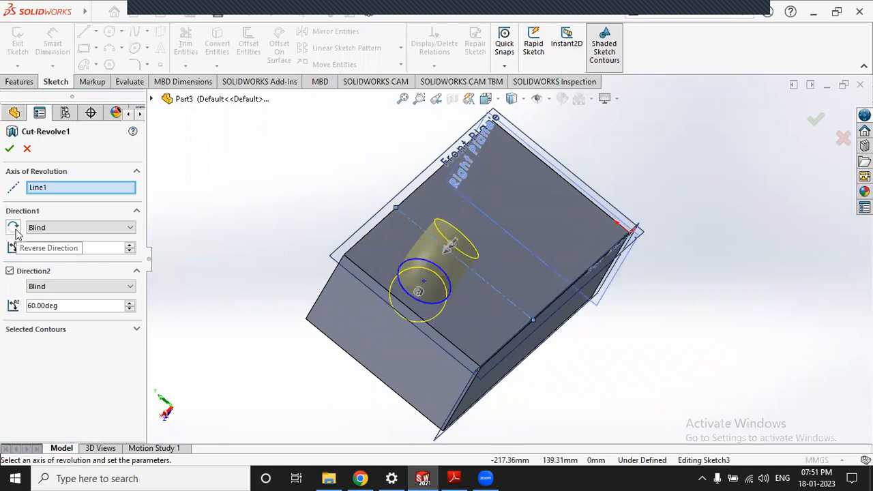
click(17, 231)
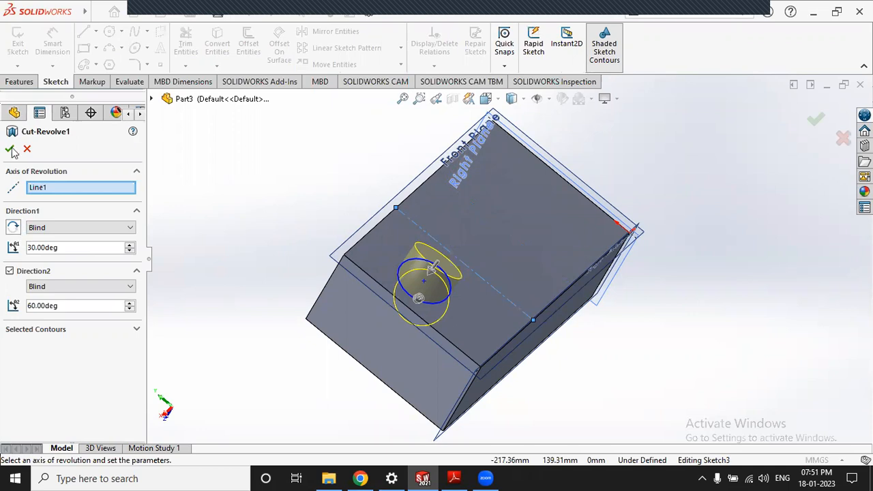
right_click(234, 202)
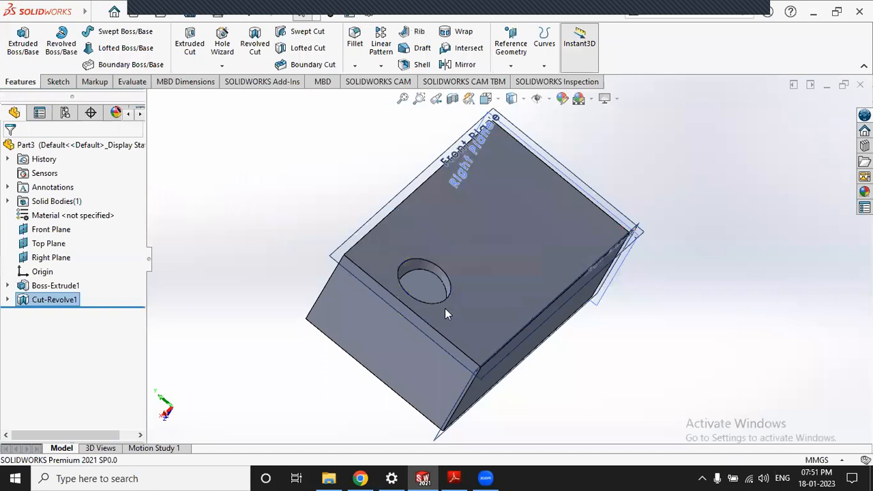
middle_drag(545, 315, 634, 369)
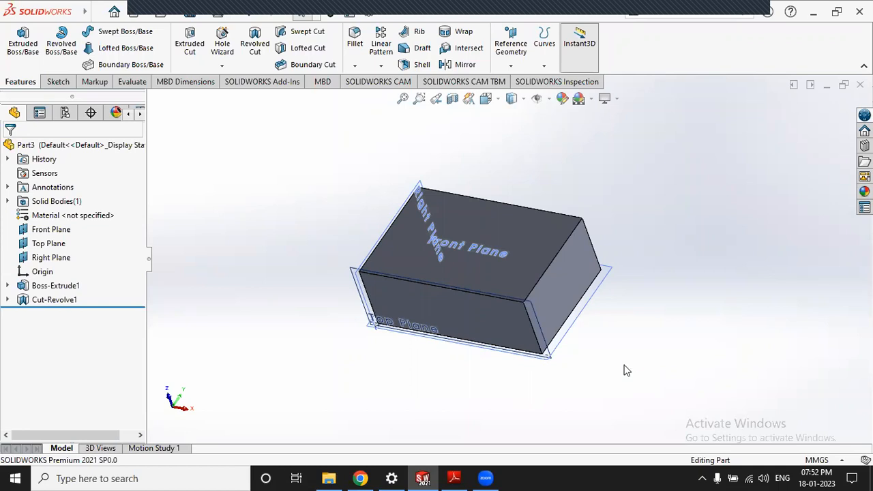
scroll(610, 337, down, 2)
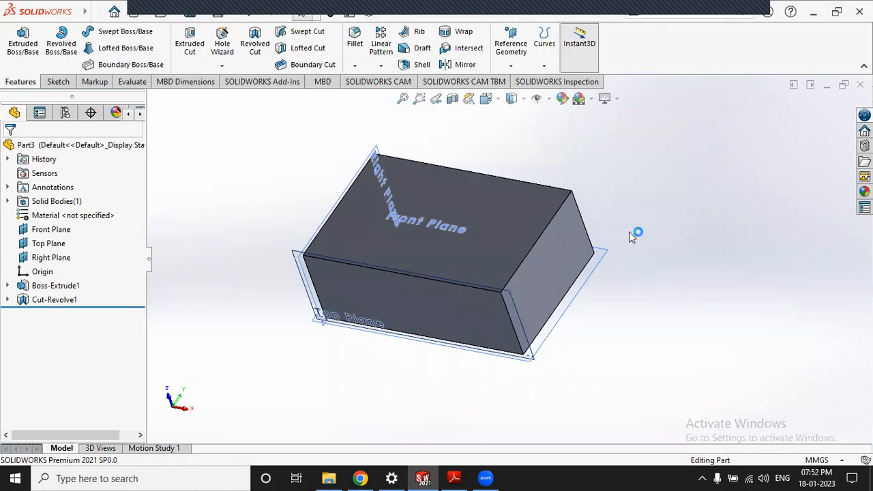
Switch to Adobe Reader and browse Assignmets.pdf to the Screw drawing on page 5.
click(453, 478)
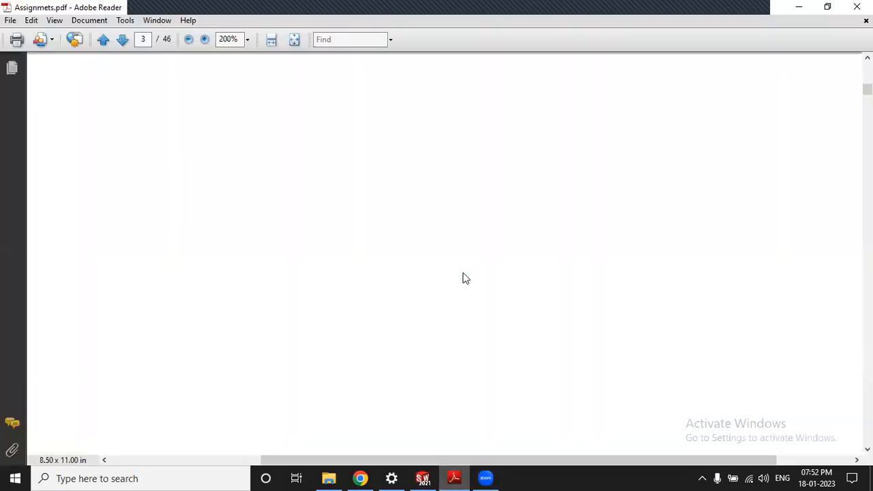
scroll(470, 268, up, 5)
scroll(472, 273, up, 12)
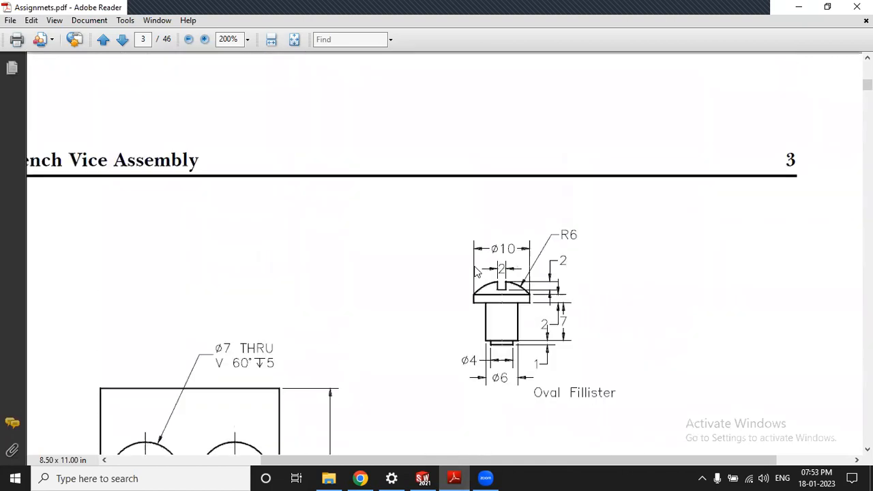
scroll(477, 267, up, 3)
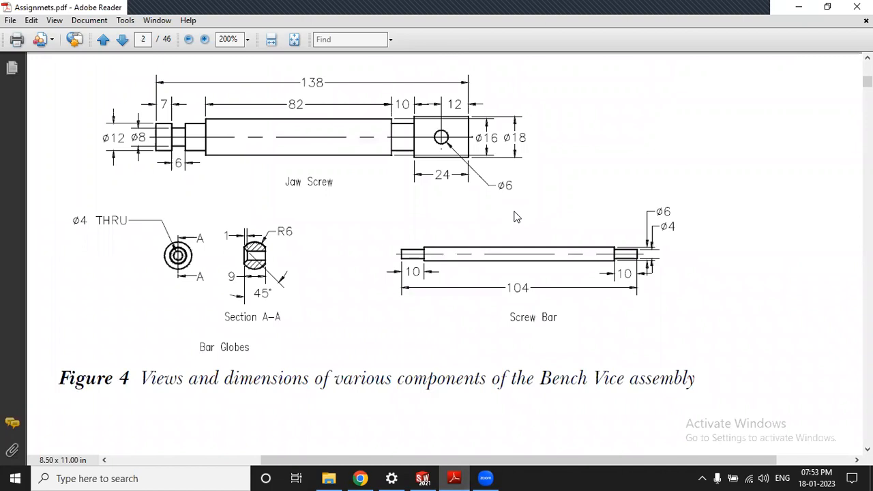
scroll(516, 217, up, 3)
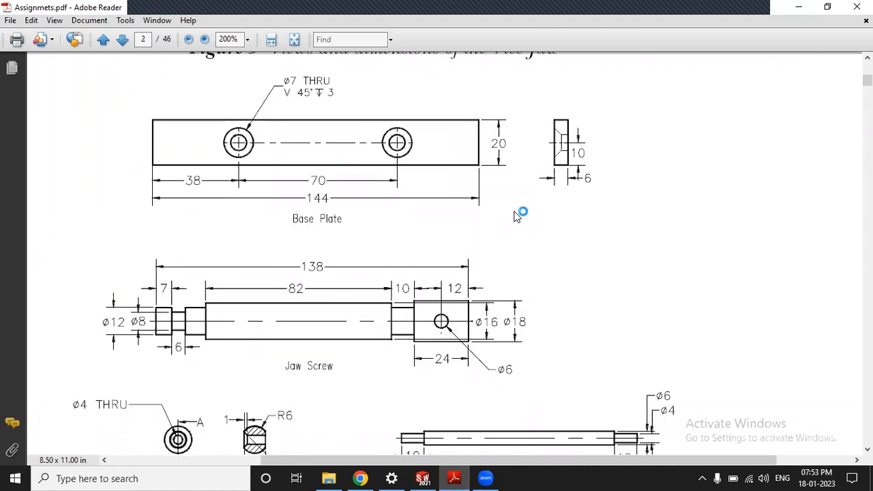
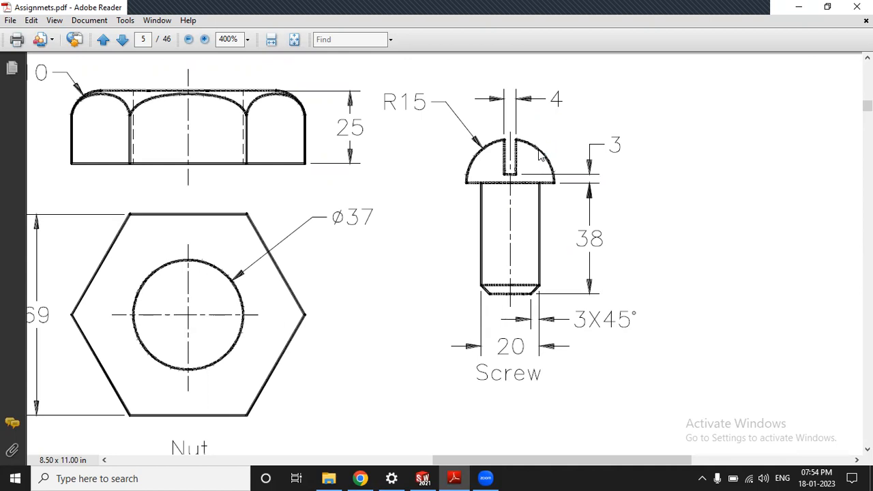
Return to SOLIDWORKS, close the block part without saving, and create a new part document.
click(453, 472)
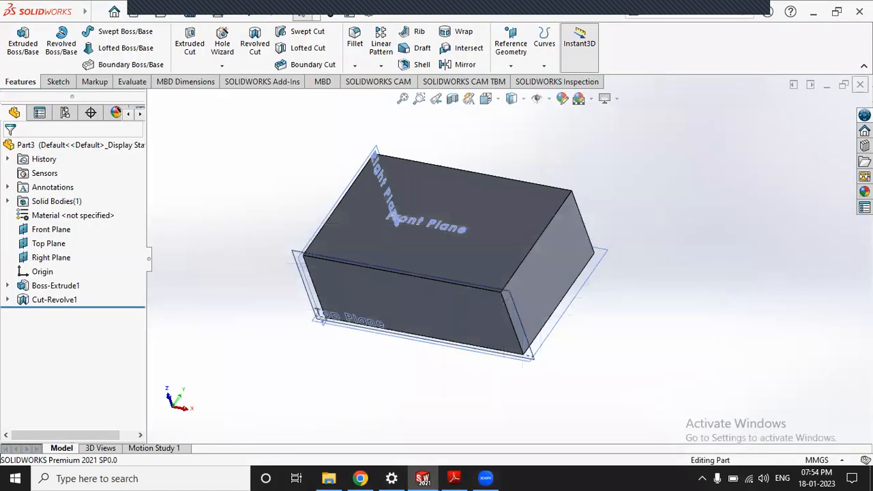
click(859, 84)
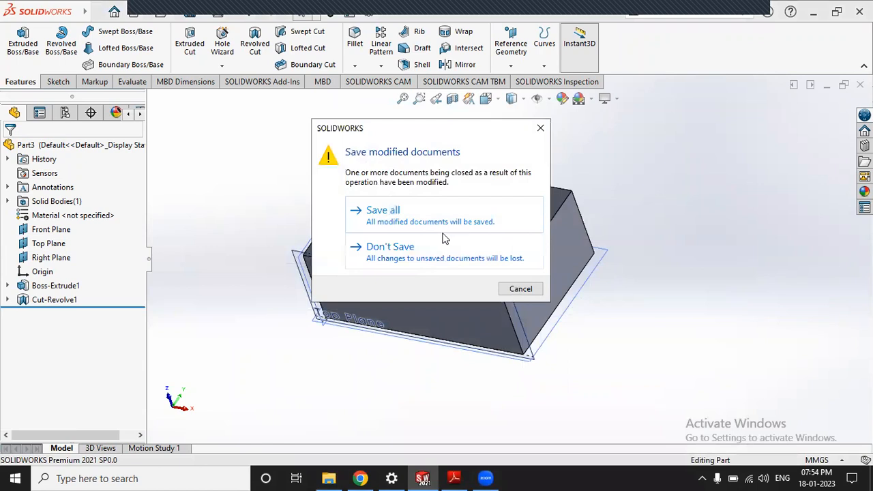
click(435, 252)
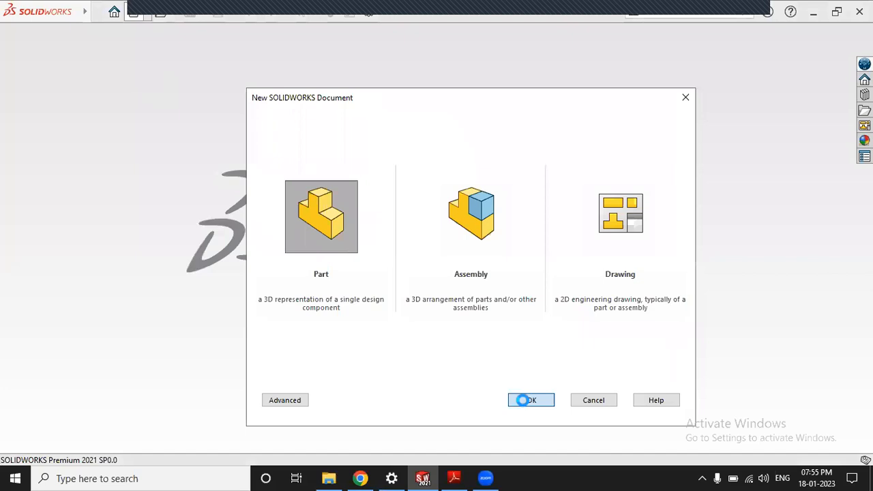
click(525, 401)
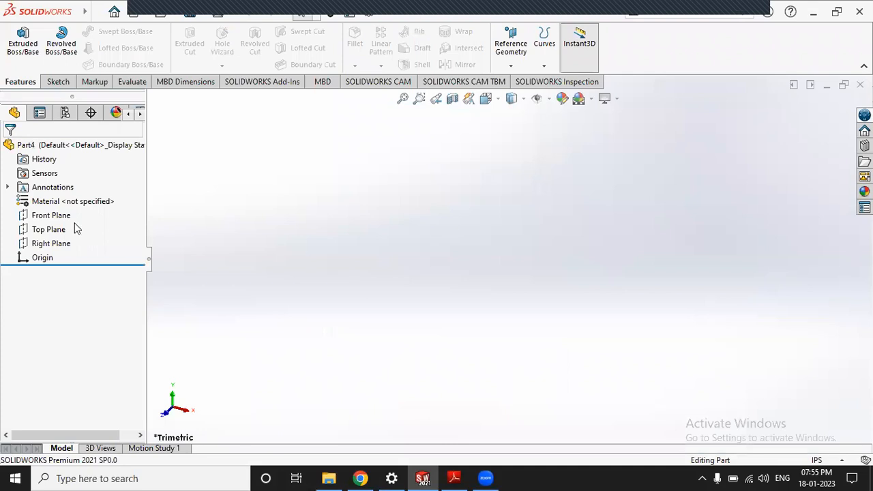
Show the Front, Top and Right planes in the new part's model view.
click(54, 216)
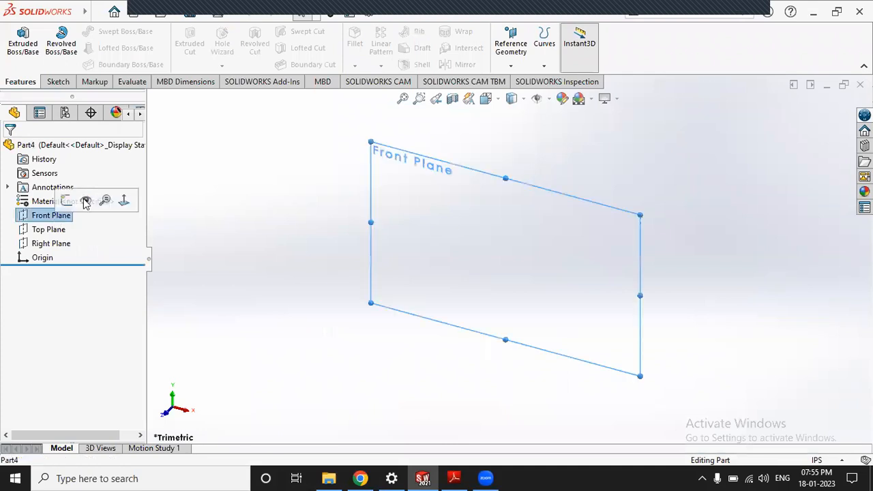
click(60, 230)
click(52, 245)
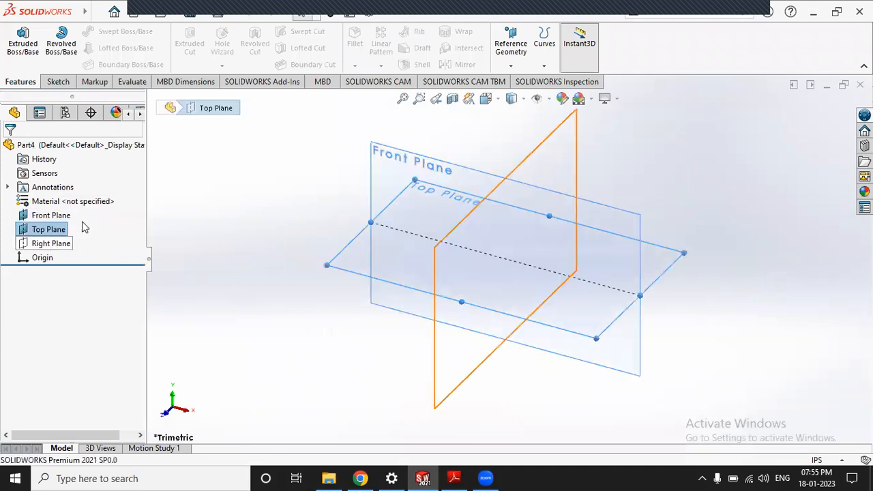
click(655, 206)
Start a new sketch on the Front Plane.
scroll(655, 206, up, 1)
scroll(655, 213, down, 1)
click(59, 81)
click(377, 157)
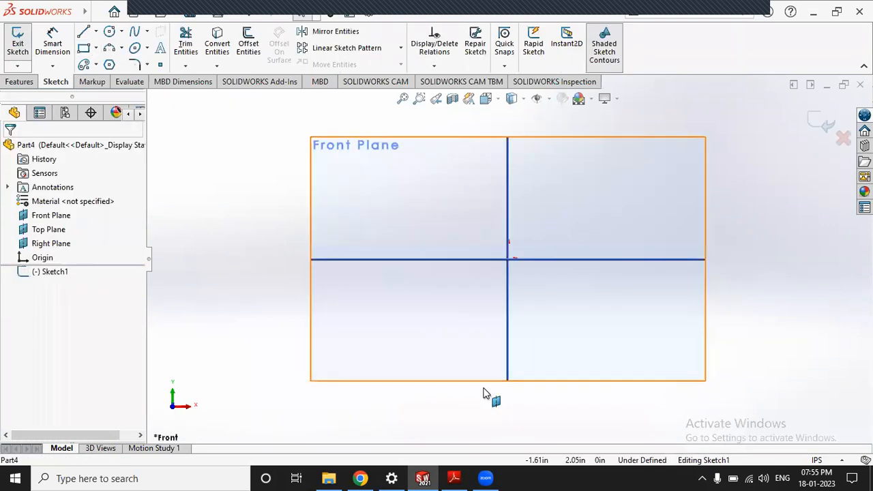
Check the Screw drawing in Adobe Reader, then sketch a corner rectangle up from the origin in SOLIDWORKS, about 23 by 47 mm.
key(alt+Tab)
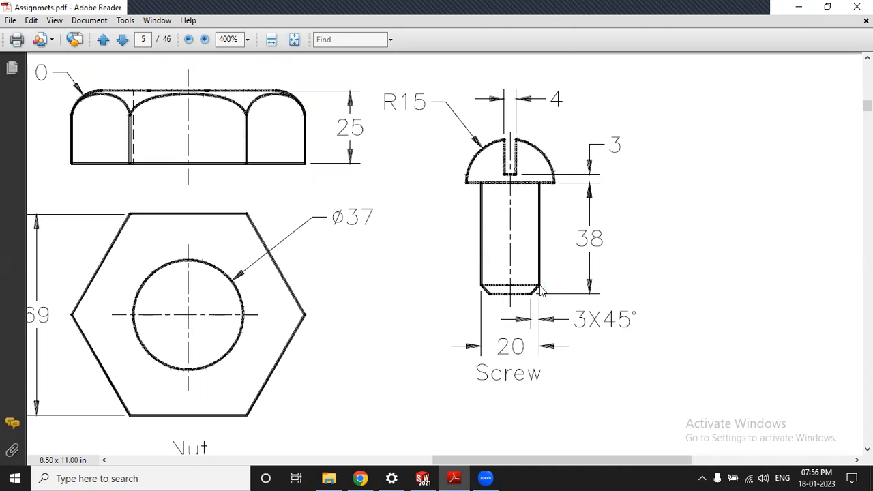
click(424, 478)
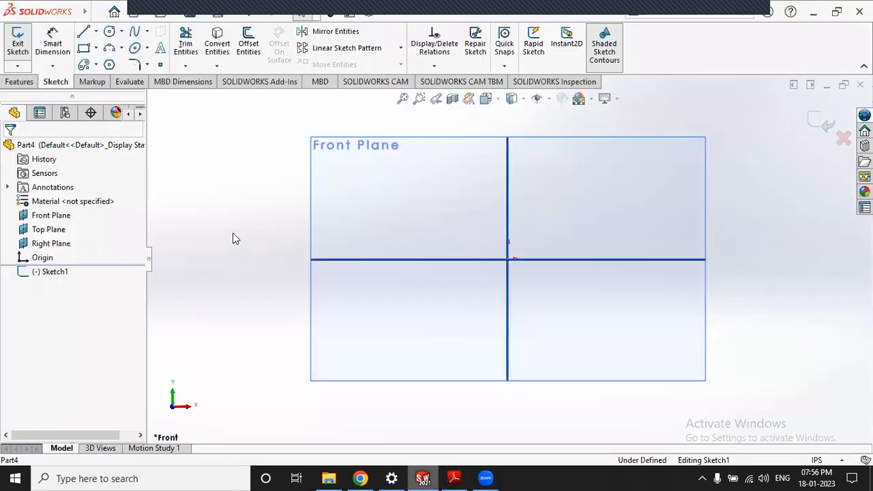
click(84, 49)
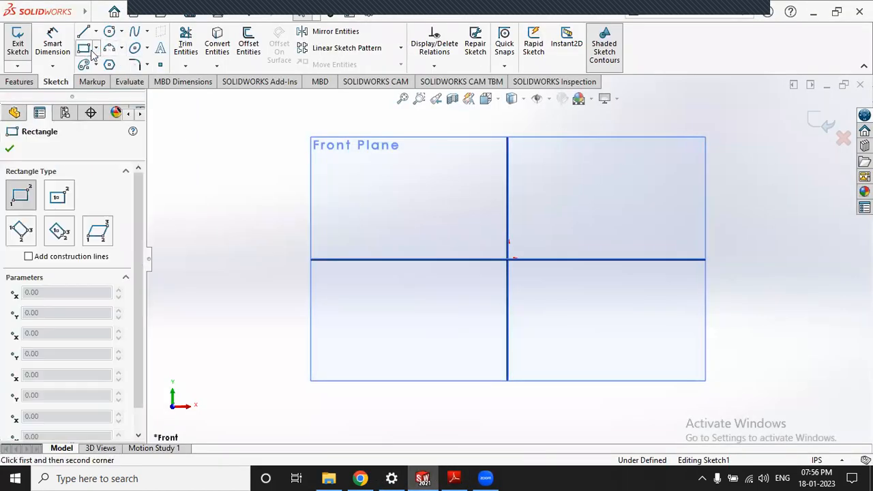
click(508, 259)
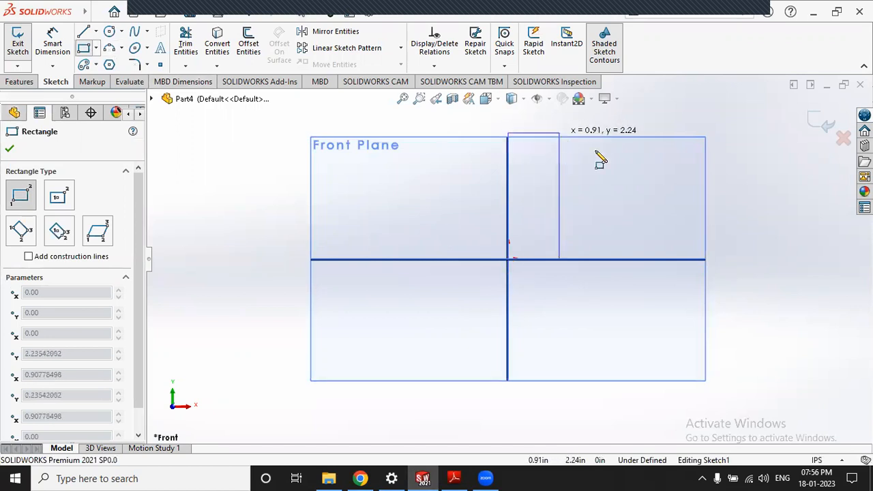
click(558, 154)
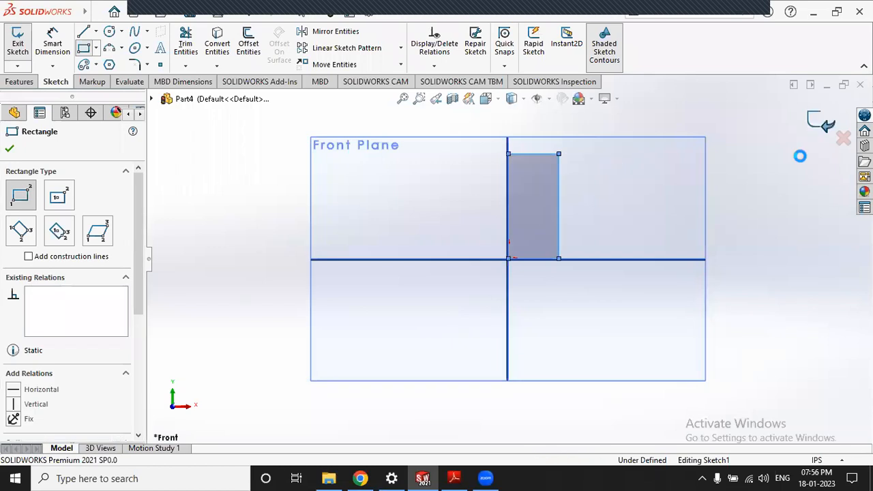
Exit the sketch with a rebuild and change the document units to MMGS (millimeter, gram, second).
key(ctrl+b)
click(823, 460)
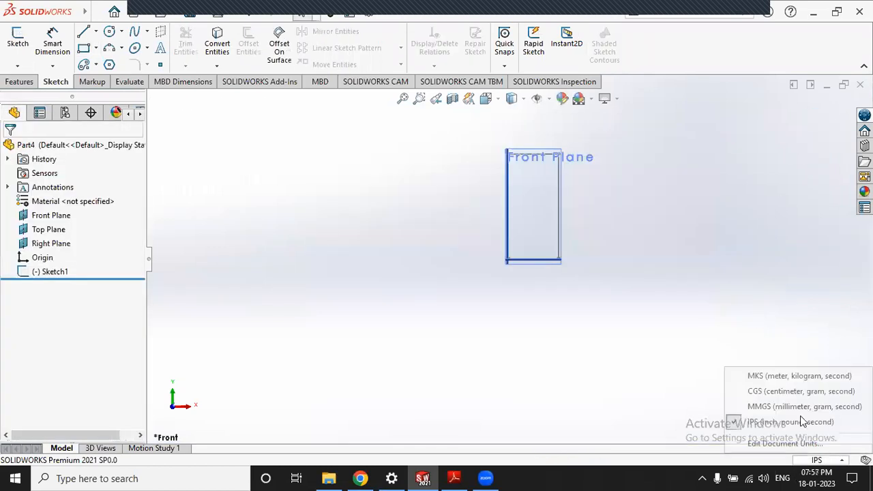
click(798, 406)
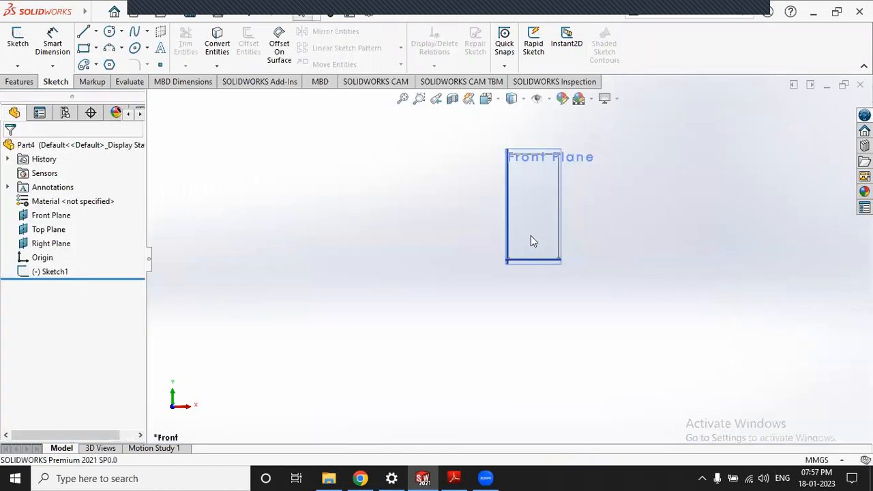
Reopen the rectangle's sketch and dimension the rectangle 38 mm high and 10 mm wide.
click(63, 272)
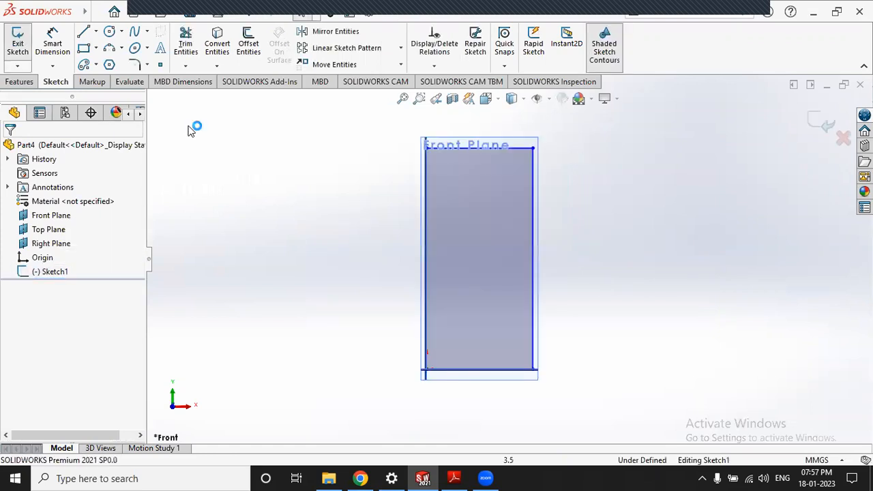
click(46, 52)
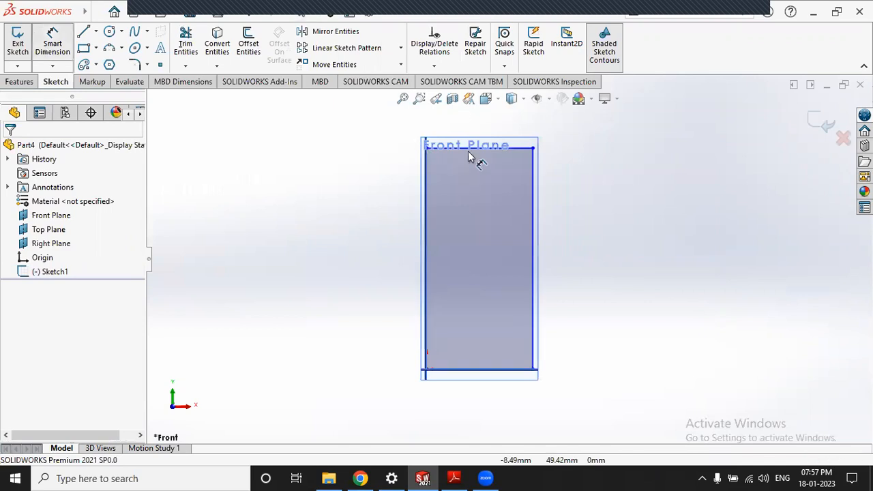
click(534, 202)
click(607, 236)
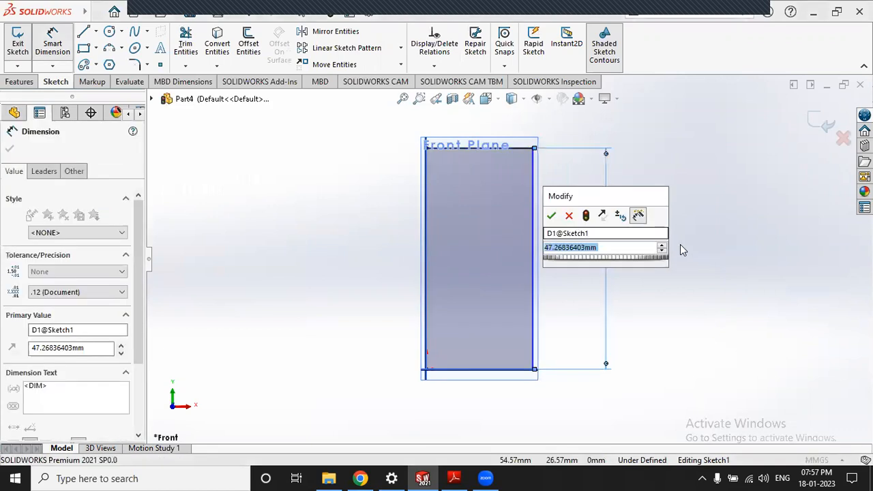
text(38)
key(Return)
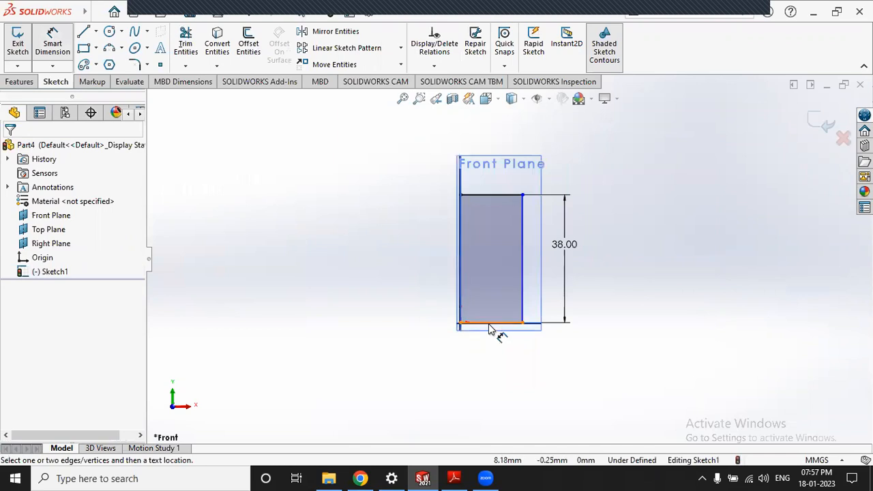
click(488, 326)
click(501, 355)
text(10)
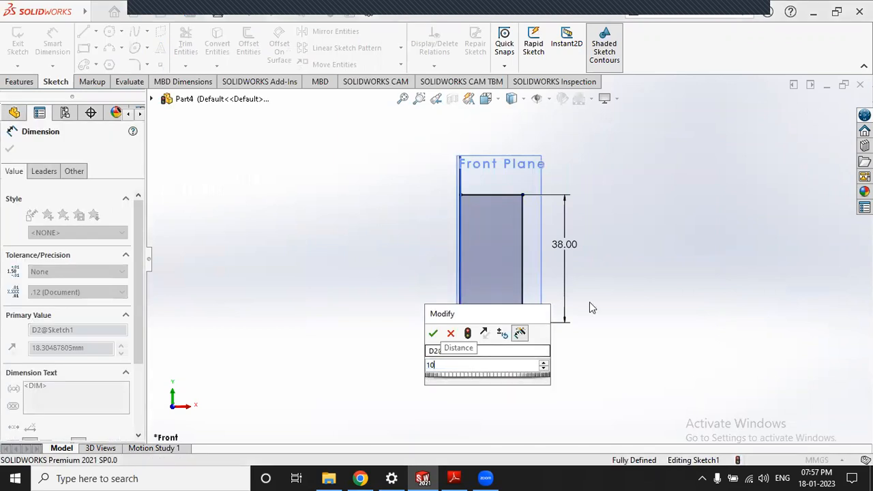
key(Return)
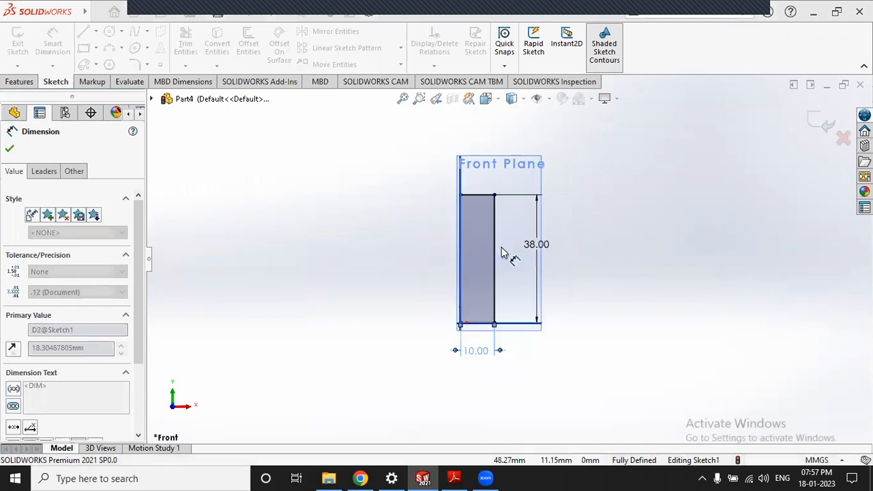
key(Escape)
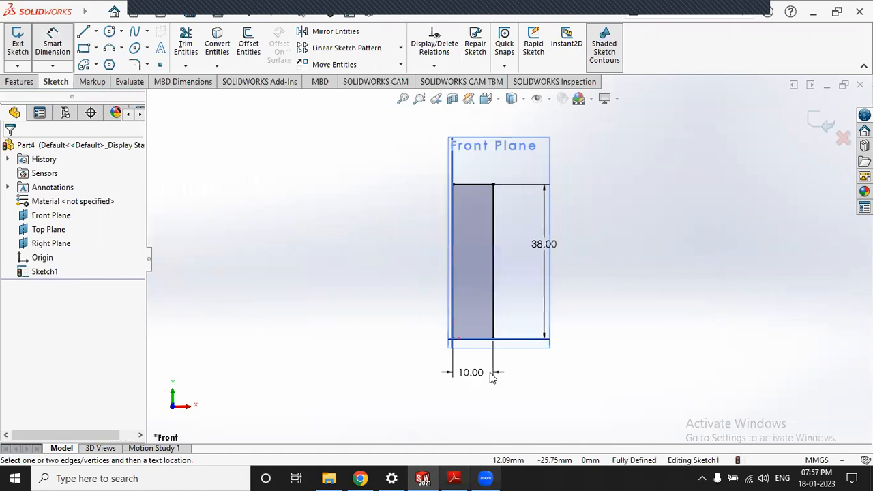
Check the Screw drawing in Adobe Reader, then sketch a circle about 33 mm in diameter centred on the rectangle's upper-left corner.
key(alt+Tab)
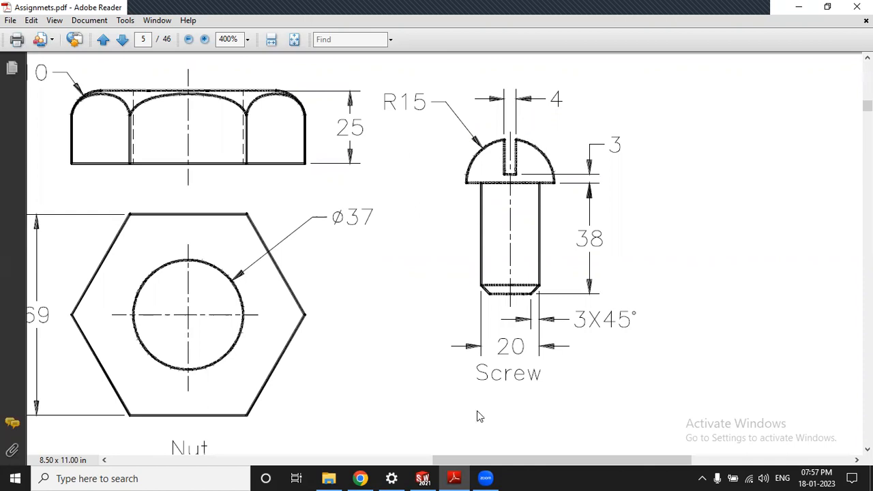
key(alt+Tab)
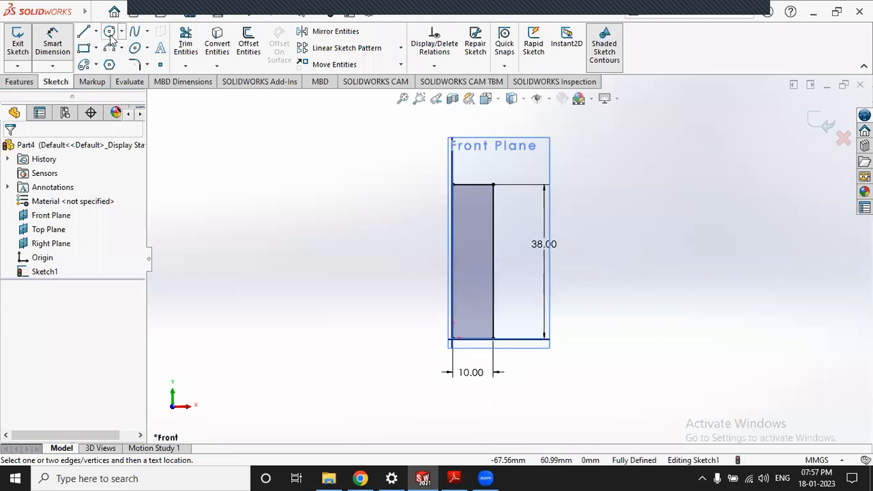
click(109, 34)
click(452, 184)
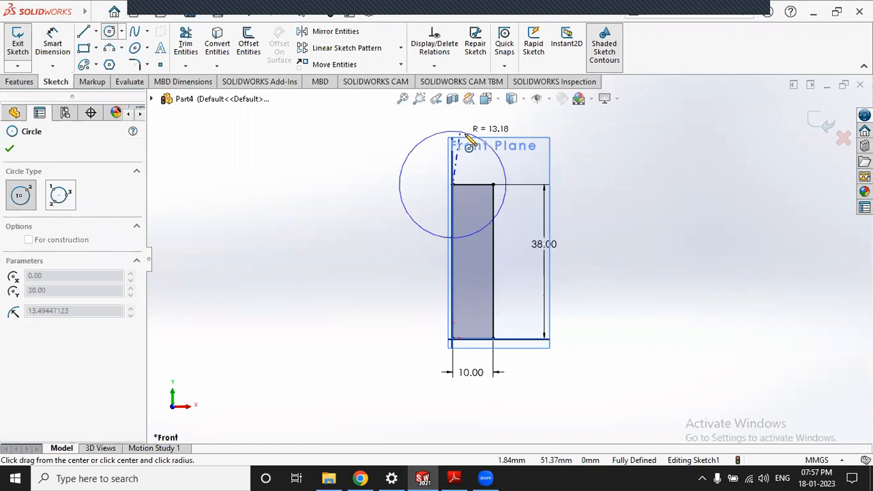
click(498, 141)
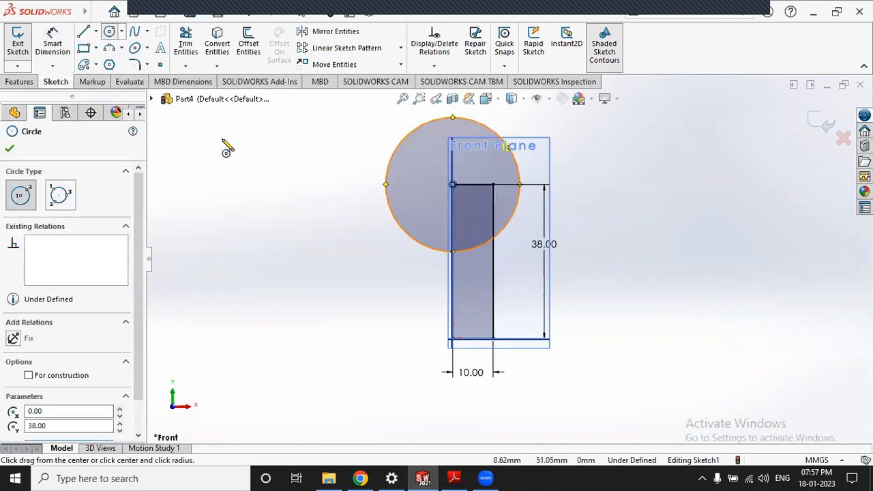
Check the head radius in the PDF drawing, then dimension the sketched circle's diameter as 30 mm.
click(454, 478)
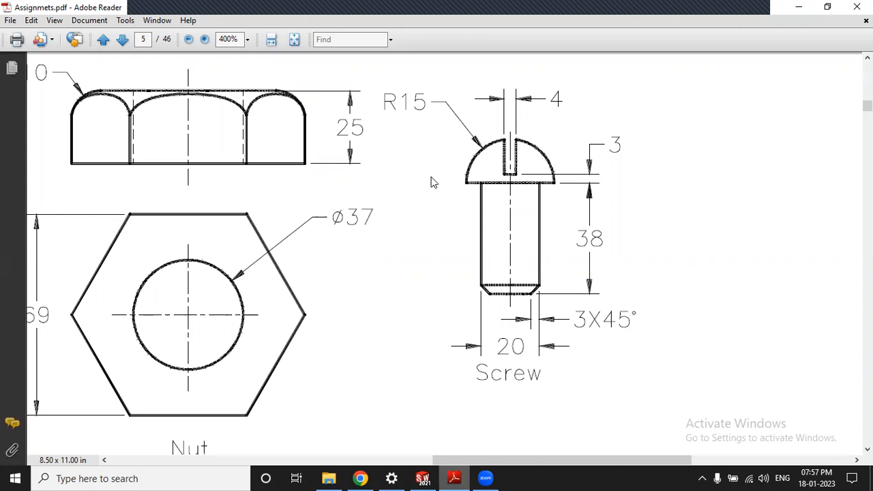
key(alt+Tab)
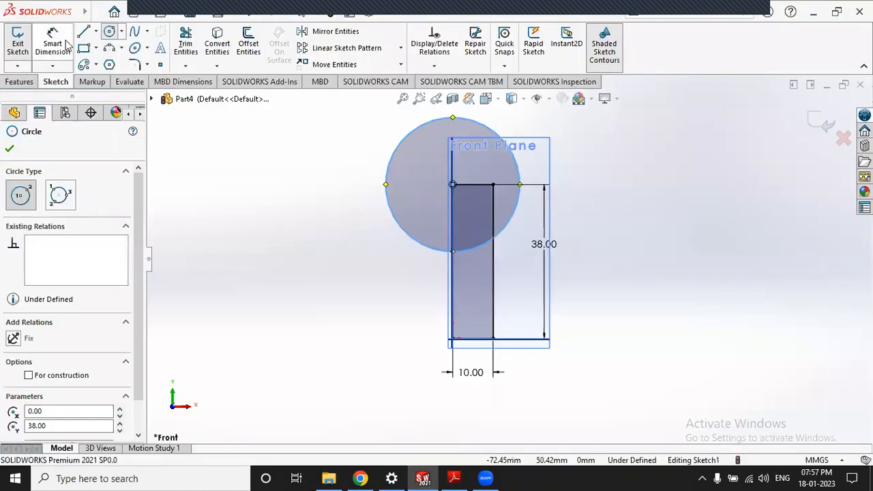
click(403, 151)
click(344, 273)
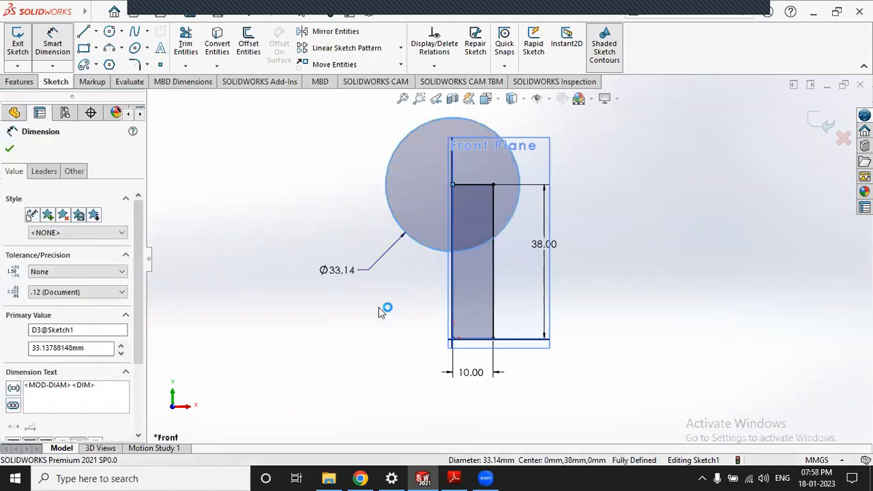
text(30)
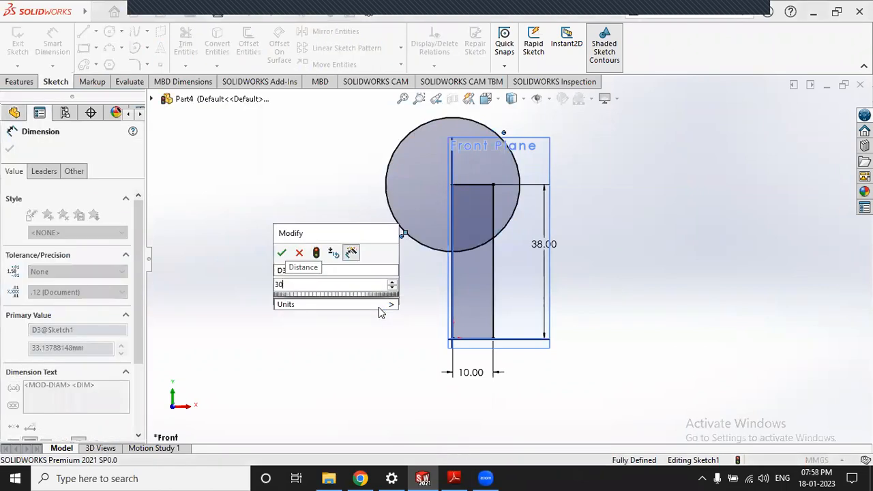
key(Return)
click(288, 200)
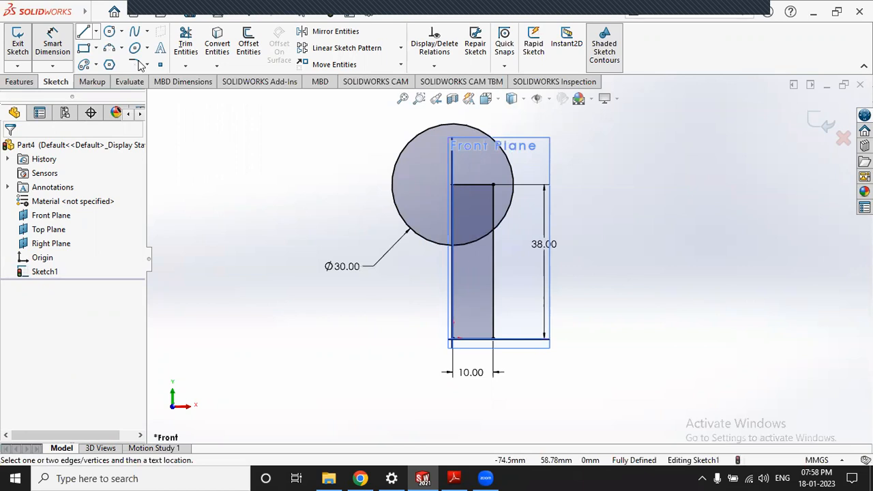
Draw a horizontal line from the rectangle's upper-right corner to the circle's right quadrant point.
scroll(522, 162, down, 5)
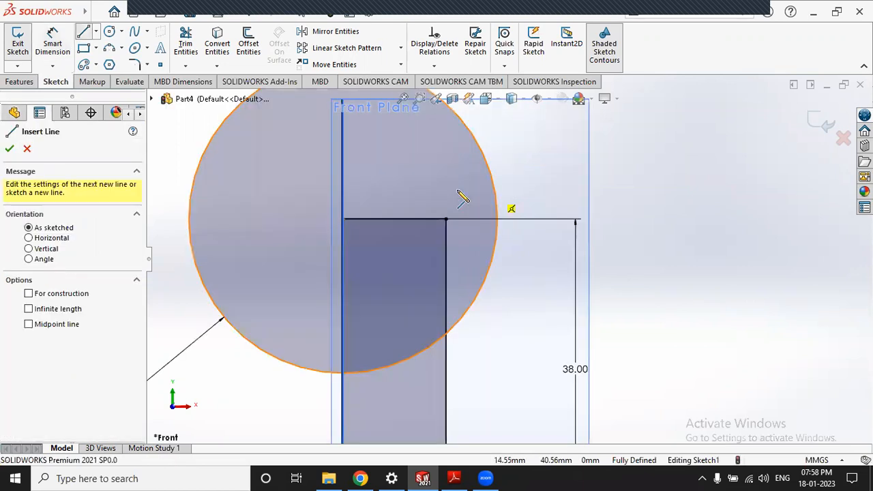
scroll(459, 196, down, 3)
click(448, 254)
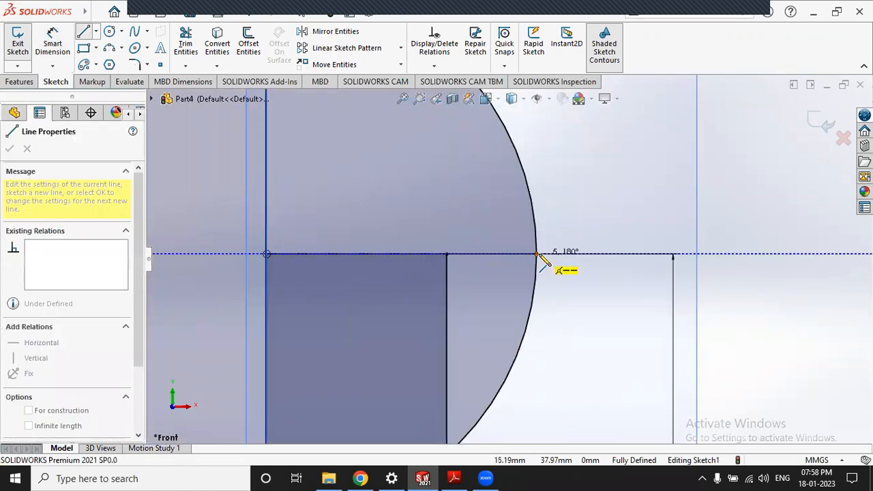
click(537, 254)
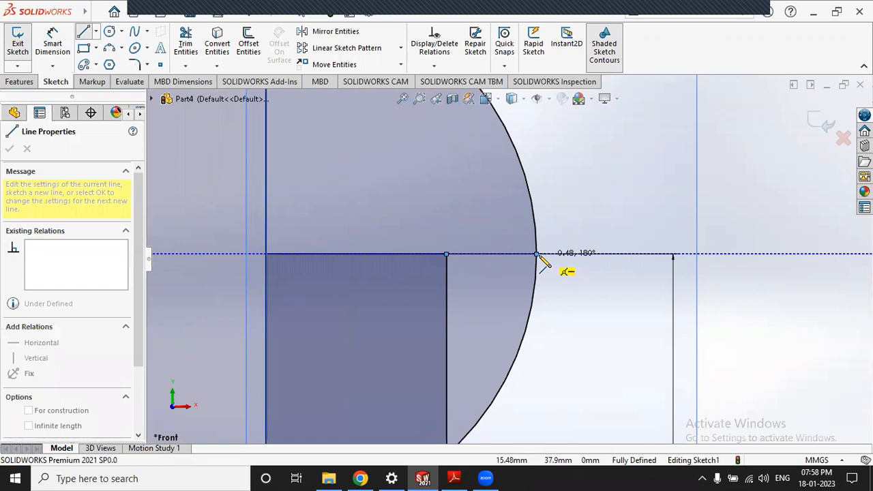
key(Escape)
Draw a vertical line from the circle's centre up to its top quadrant point.
scroll(508, 260, up, 3)
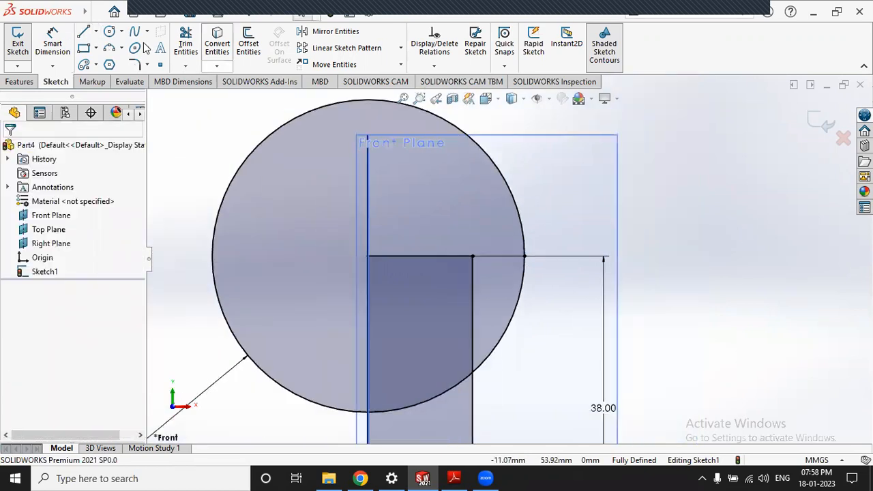
click(83, 31)
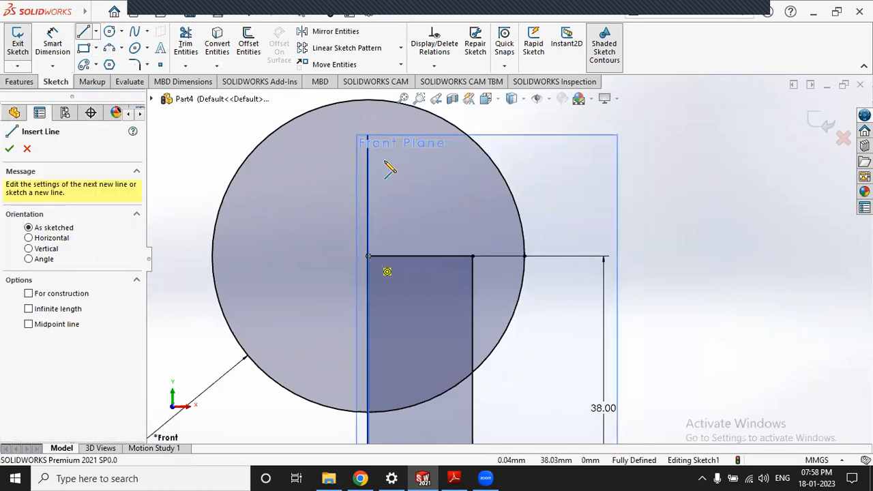
click(368, 101)
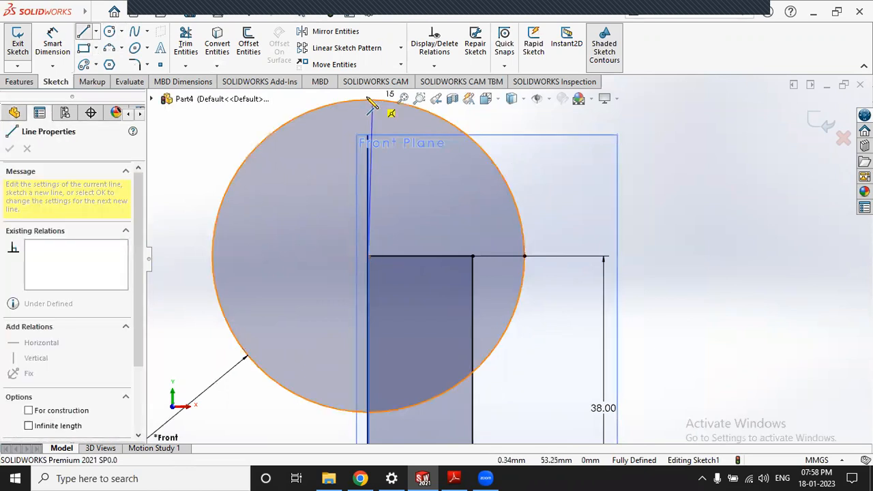
key(Escape)
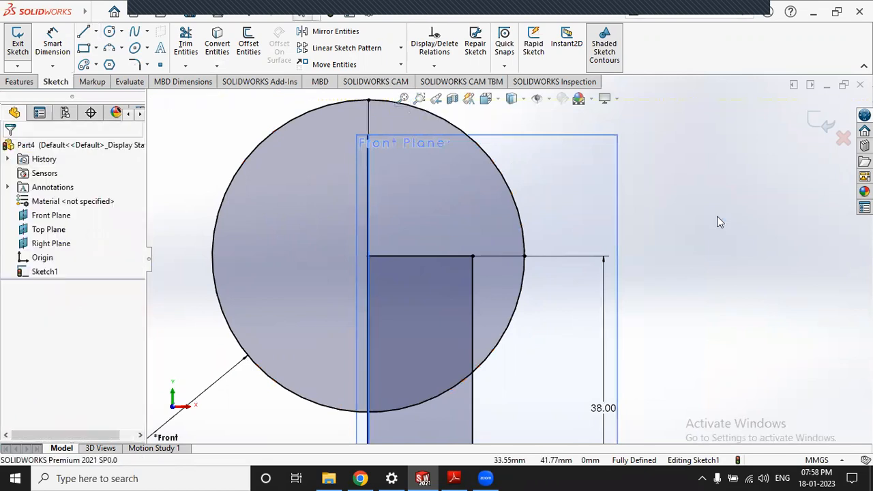
Trim the circle with Trim to closest so only its upper-right quarter arc remains as the screw head profile.
click(190, 49)
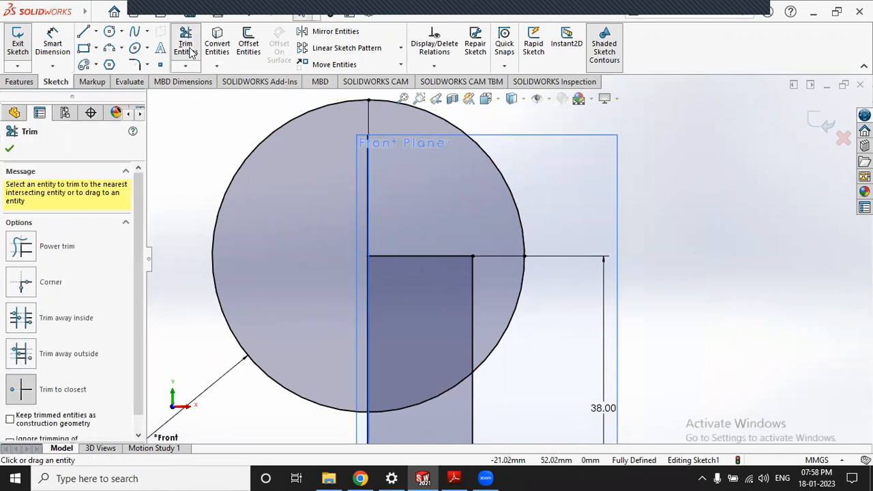
click(240, 165)
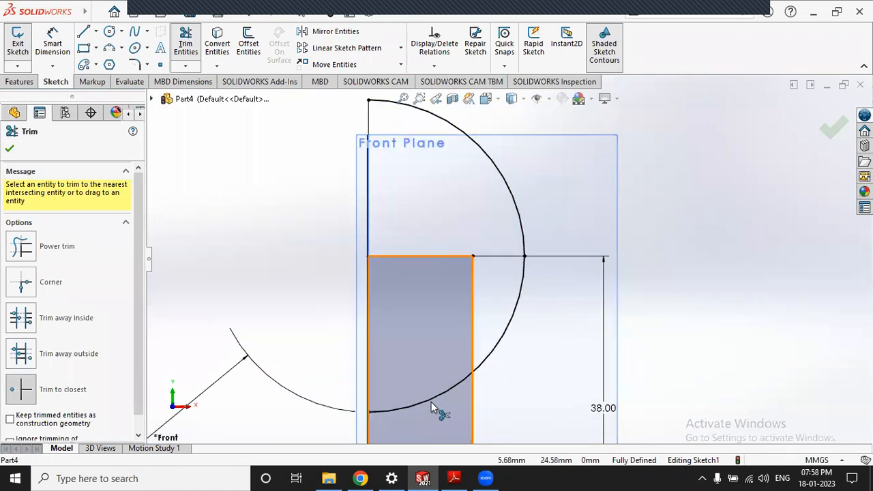
click(470, 369)
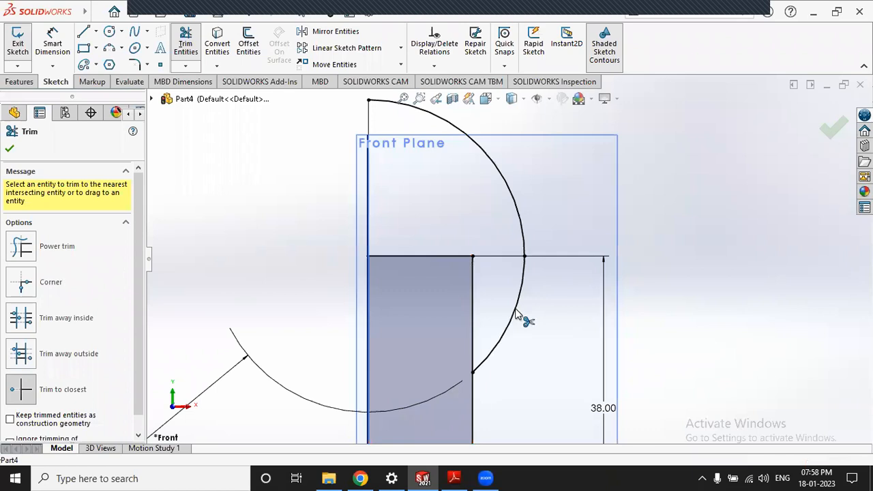
click(516, 314)
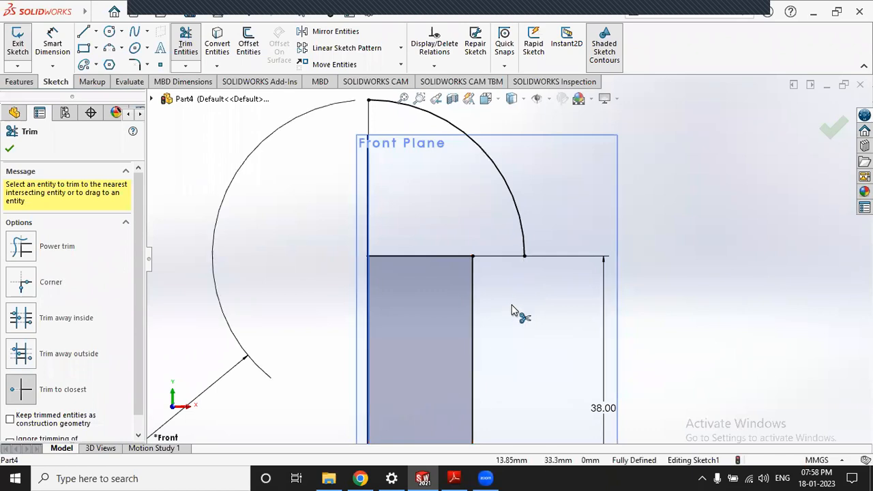
mouse_move(505, 309)
middle_down()
mouse_move(514, 282)
mouse_move(509, 230)
mouse_move(499, 381)
middle_up()
key(Escape)
scroll(530, 304, up, 5)
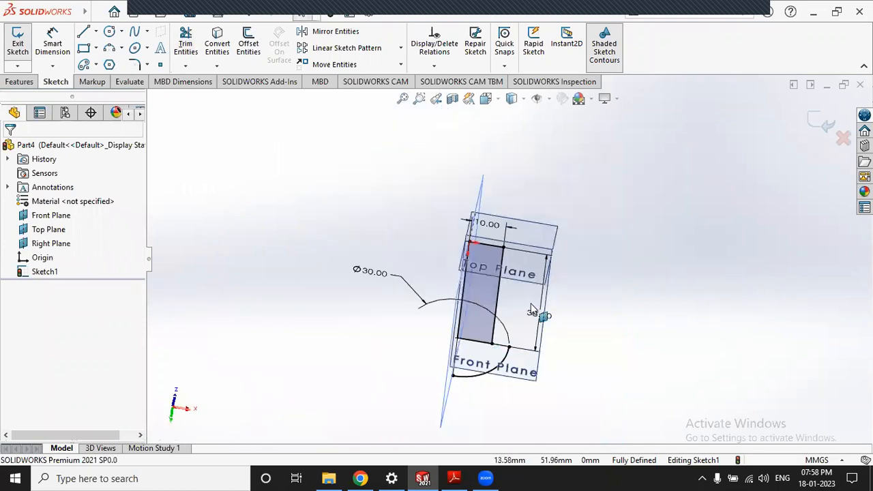
Draw a 5 mm horizontal line joining the rectangle's upper-right corner to the lower endpoint of the head arc.
scroll(531, 309, down, 4)
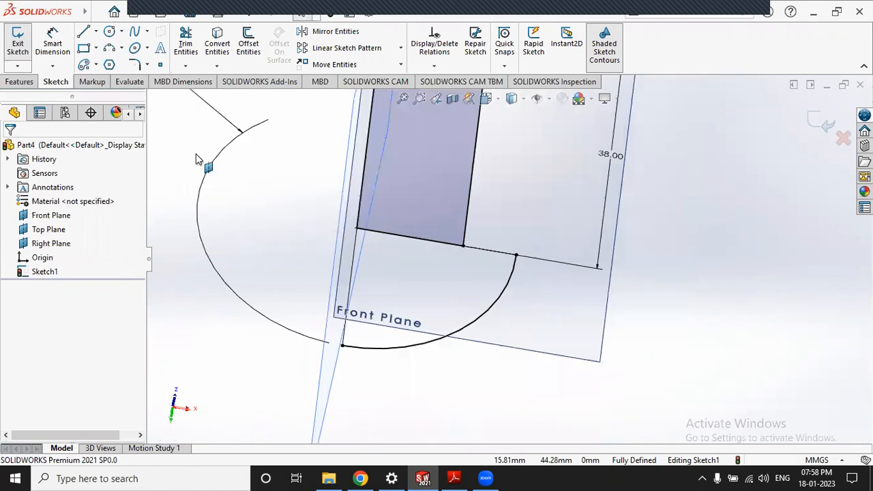
key(space)
click(146, 86)
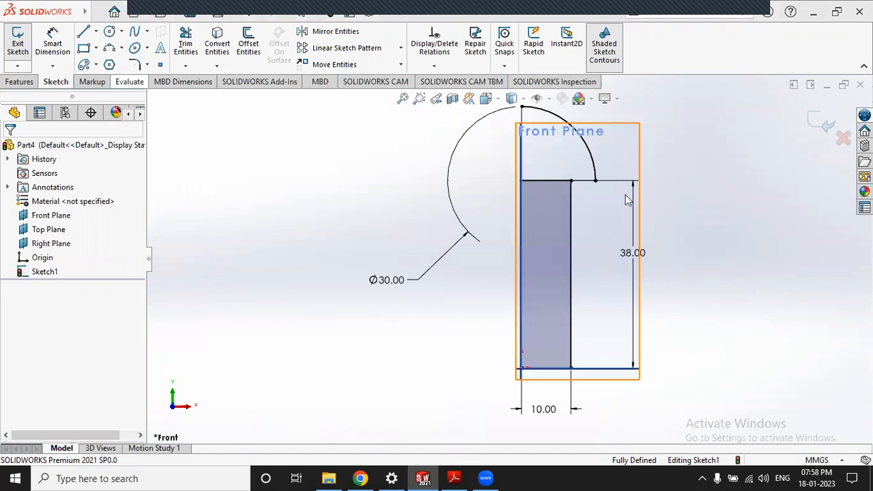
scroll(627, 199, down, 3)
scroll(501, 171, down, 3)
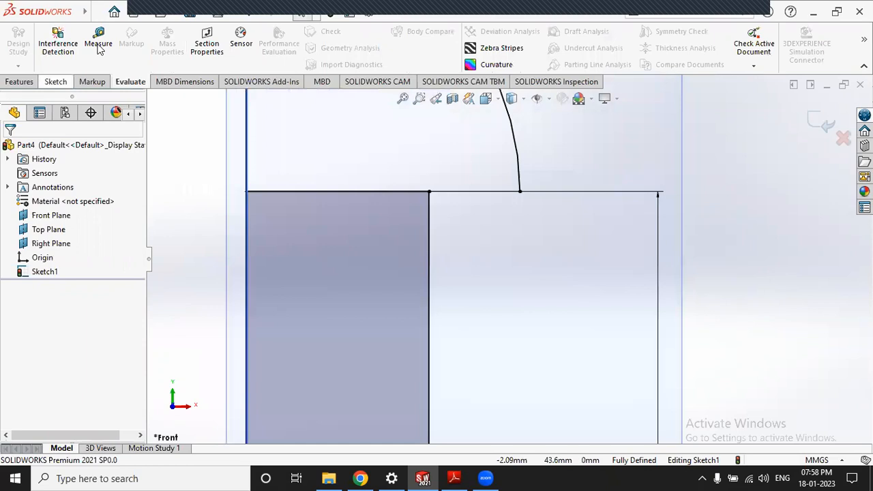
key(l)
click(519, 192)
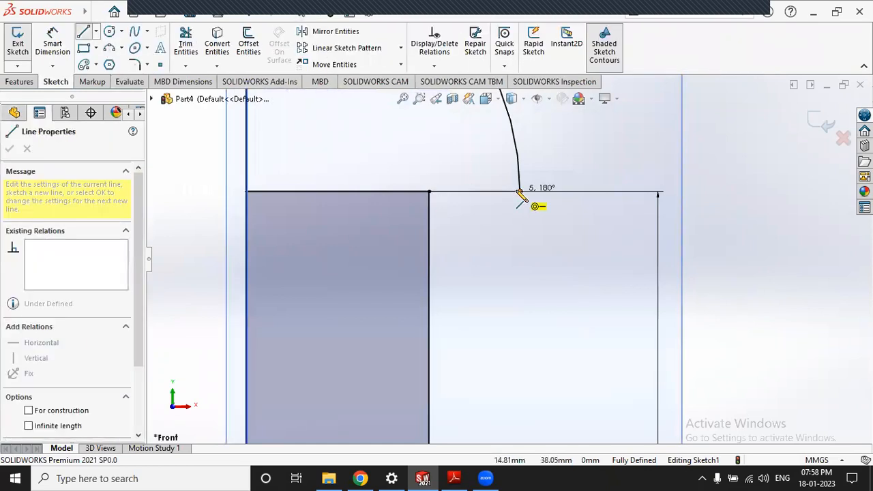
click(554, 195)
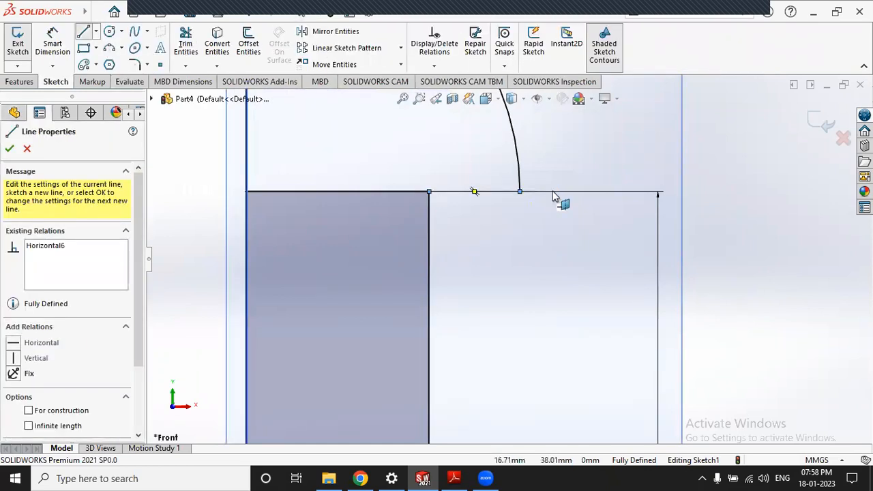
key(Escape)
Exit the screw's profile sketch and reopen it for editing.
scroll(732, 197, up, 2)
scroll(732, 197, up, 2)
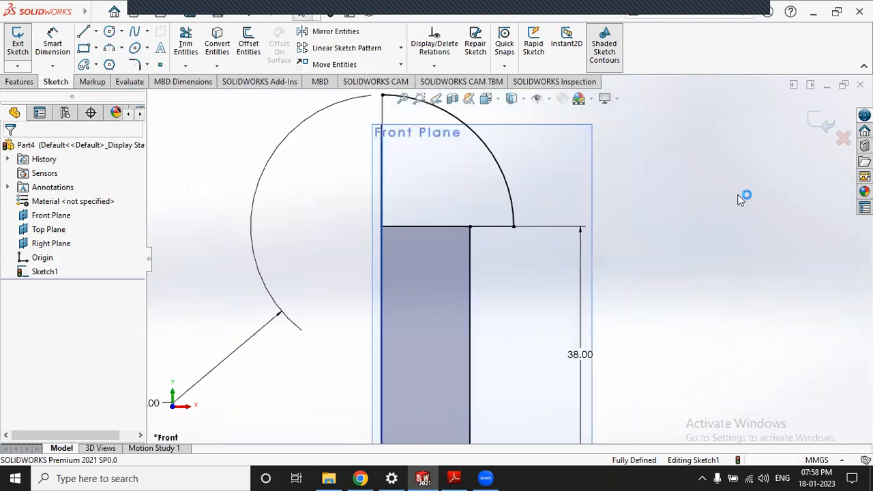
scroll(816, 124, up, 1)
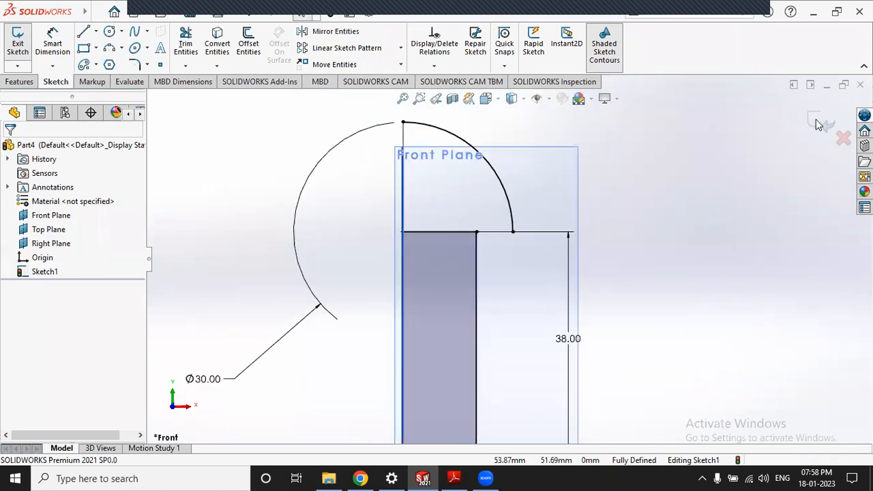
click(818, 122)
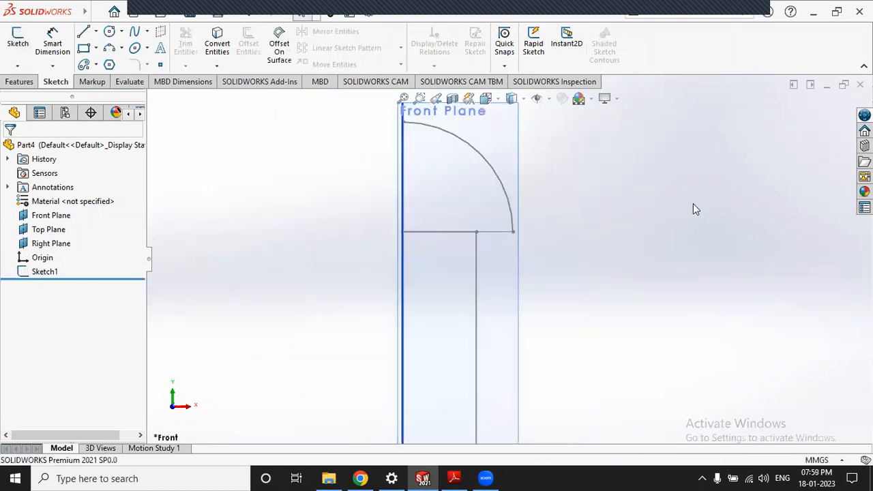
scroll(691, 204, up, 2)
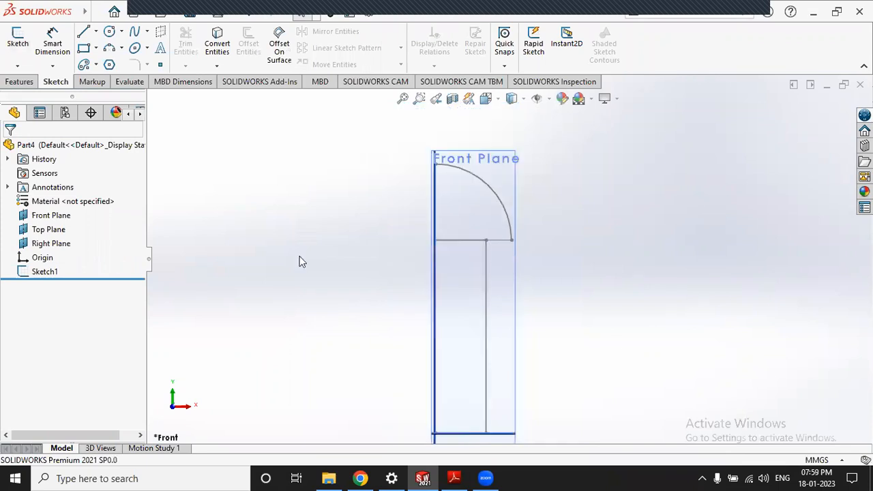
scroll(470, 249, down, 2)
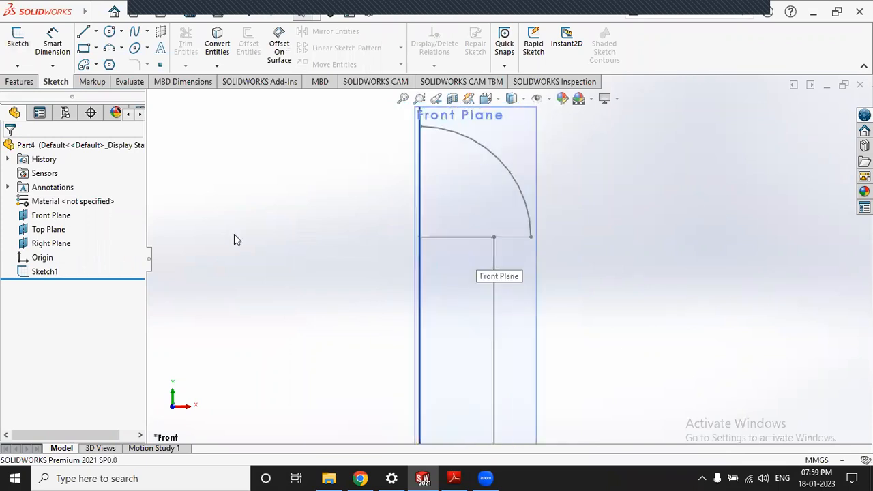
click(41, 271)
click(68, 233)
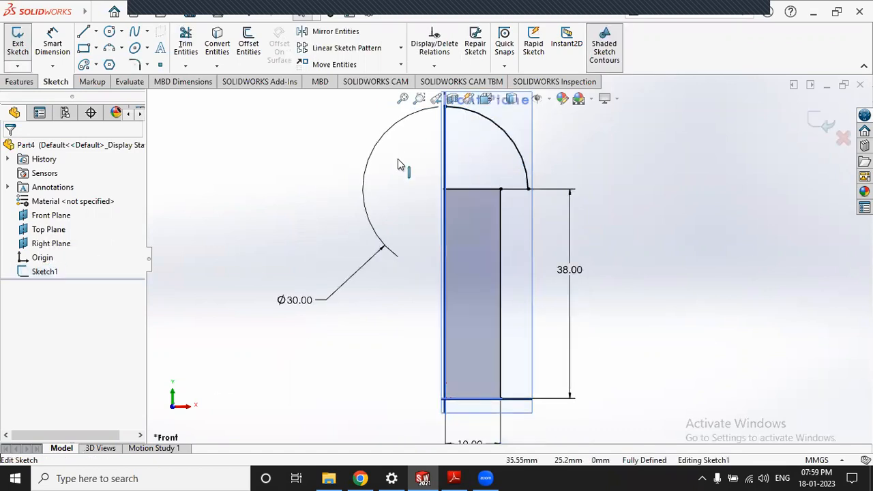
Delete the rectangle's upper edge between shank and head so the profile forms one closed contour.
scroll(401, 165, down, 3)
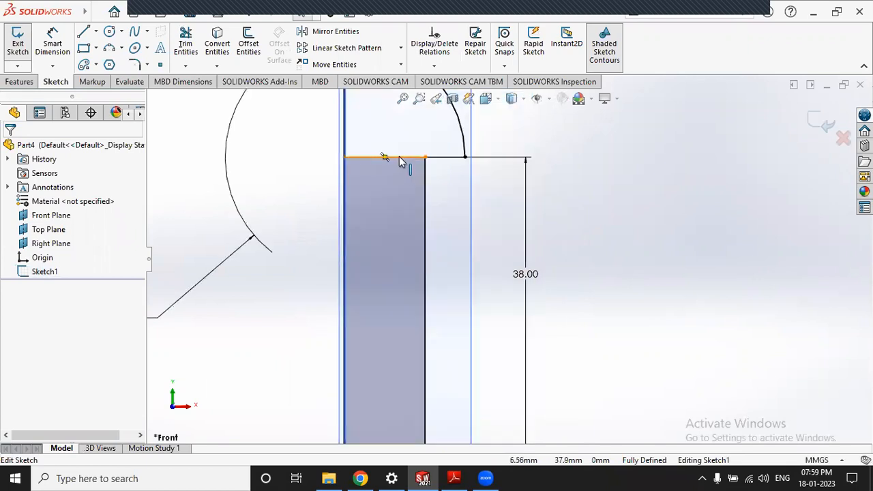
click(401, 159)
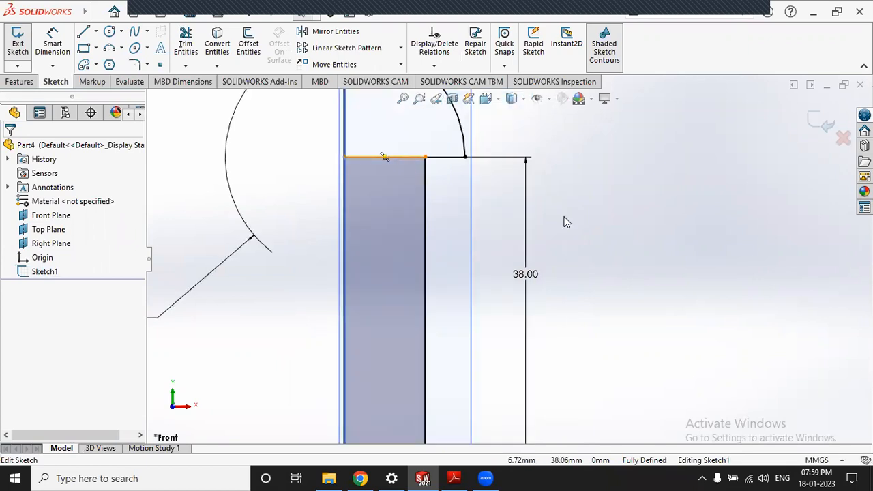
click(530, 229)
scroll(511, 216, up, 3)
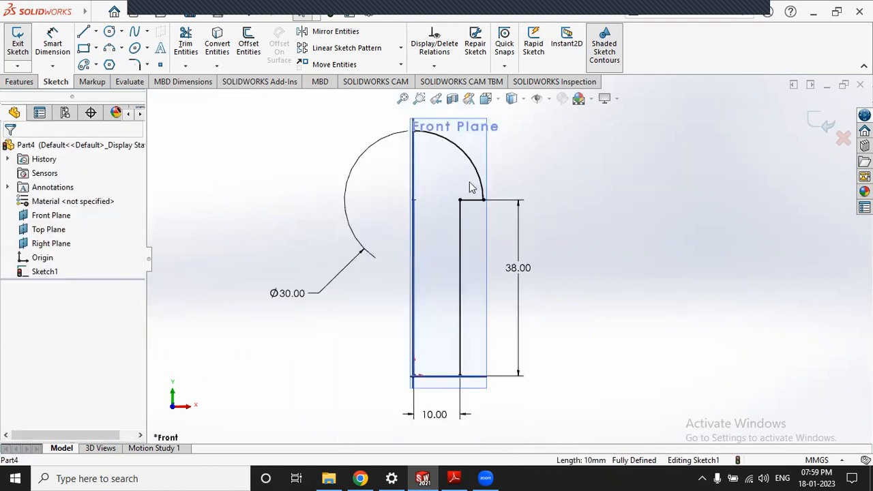
click(473, 201)
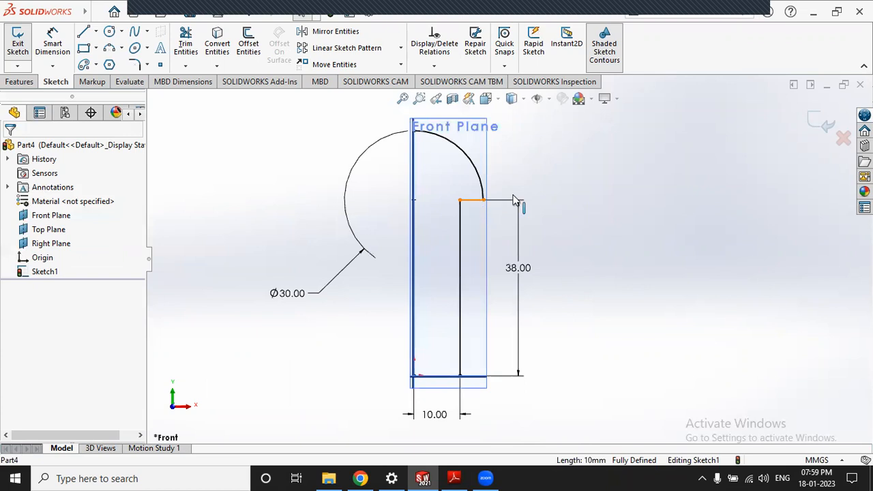
click(652, 208)
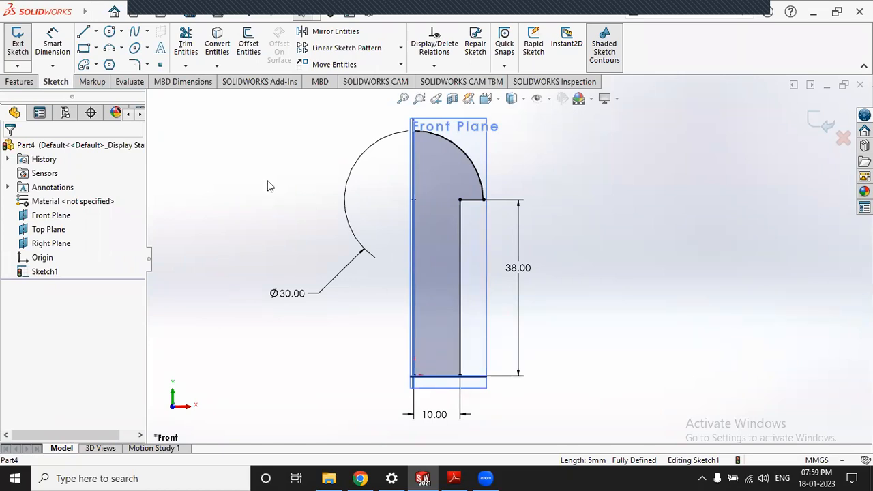
Exit the sketch and revolve the profile 360 degrees about the shank's vertical inner edge.
click(17, 40)
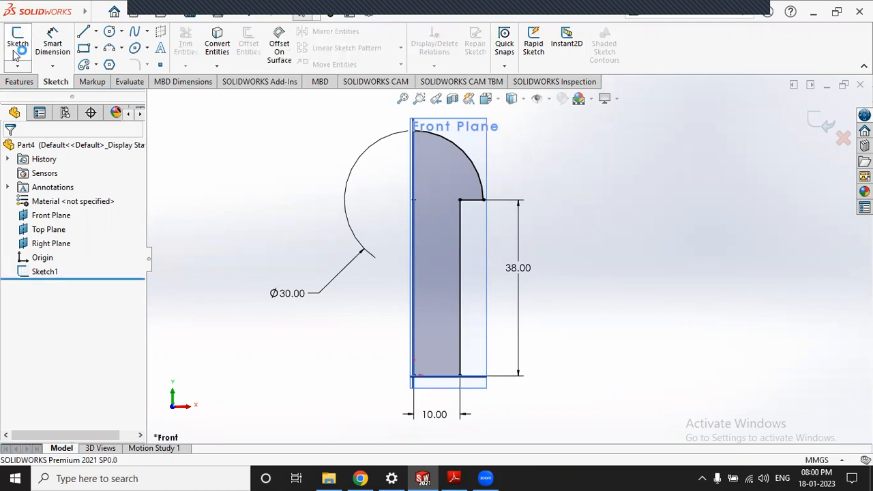
click(26, 80)
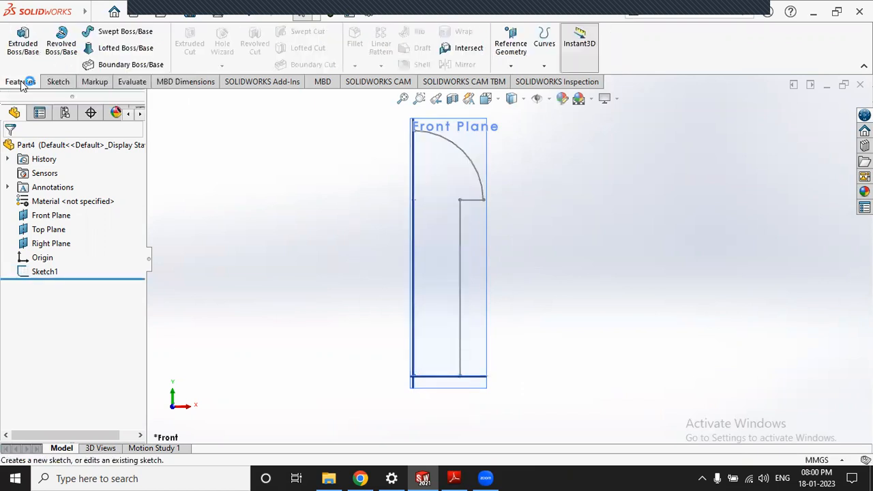
click(66, 55)
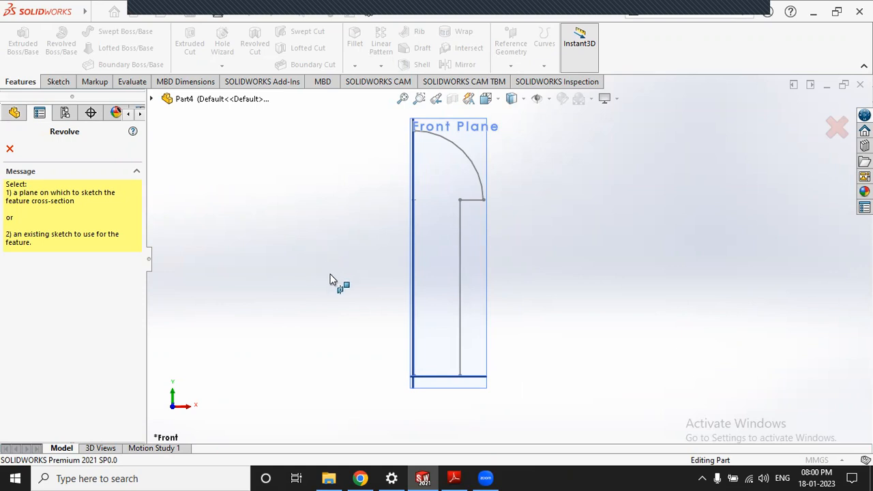
click(416, 232)
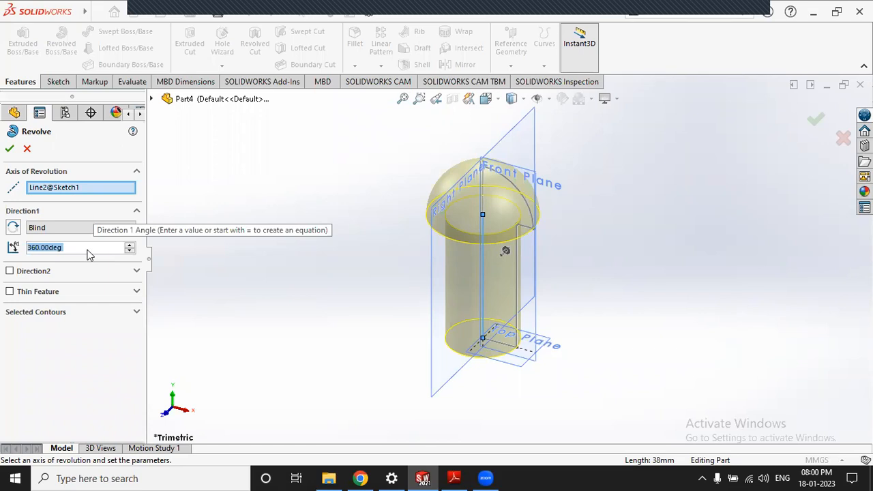
click(10, 148)
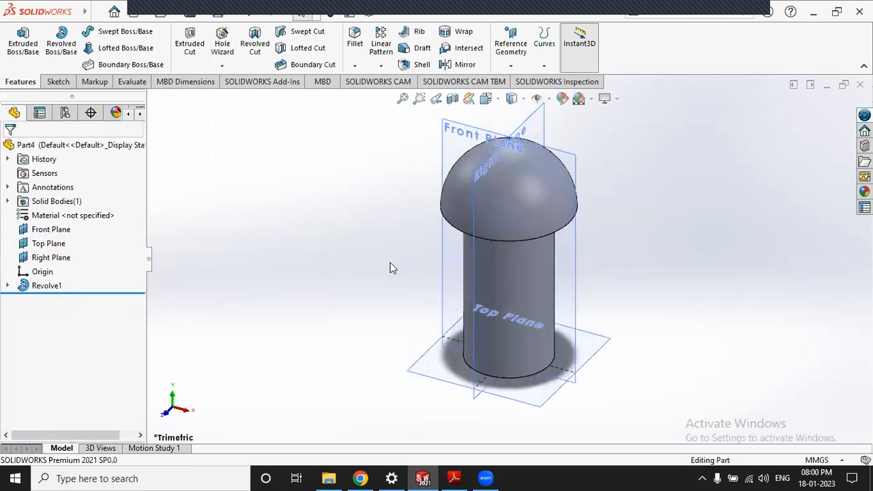
Check the shank-end chamfer in the PDF screw drawing and examine the model's bottom edge.
click(456, 479)
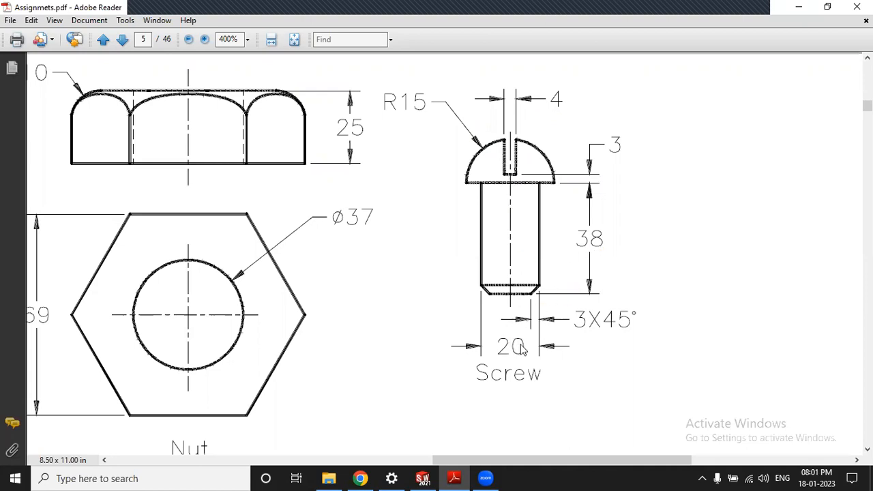
click(455, 471)
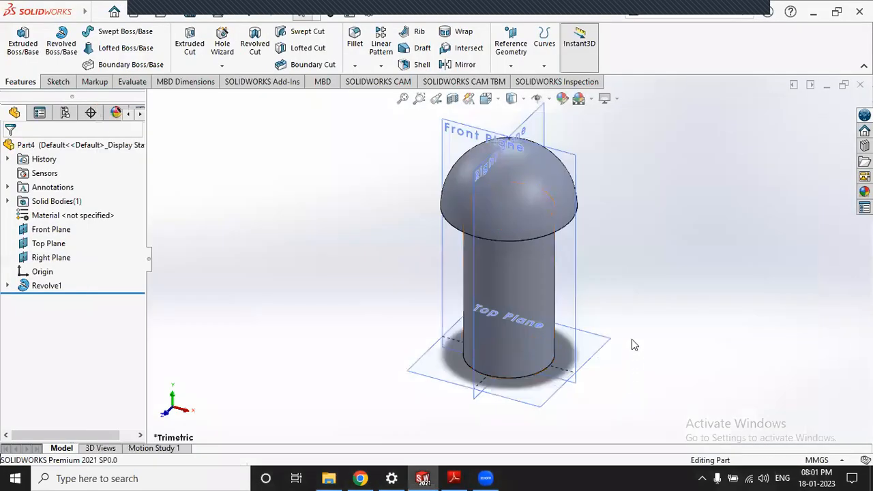
middle_drag(631, 344, 618, 232)
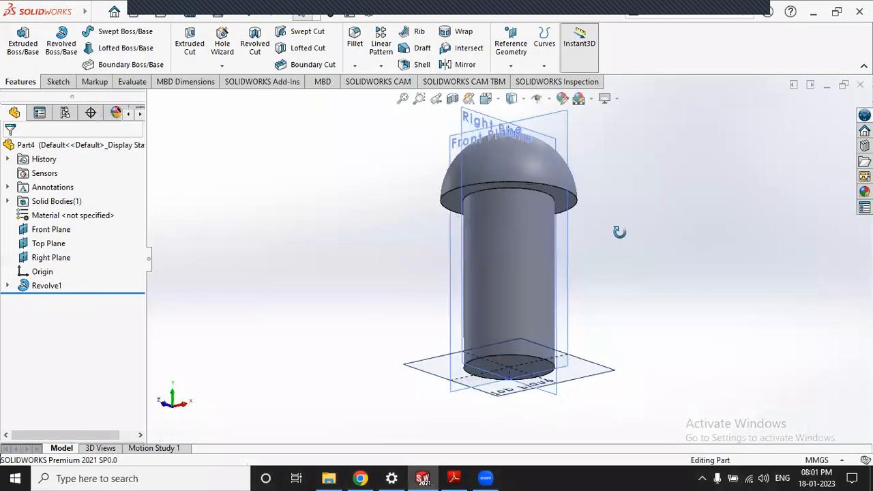
scroll(545, 382, down, 2)
scroll(547, 325, down, 3)
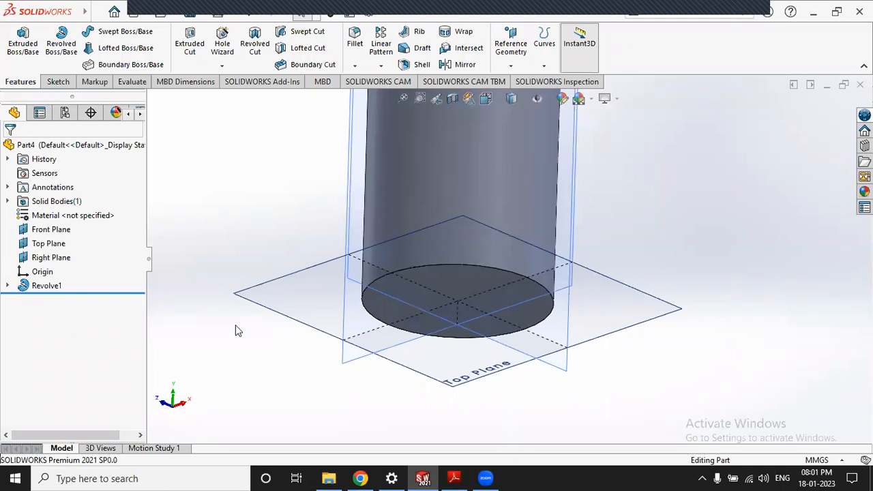
click(37, 287)
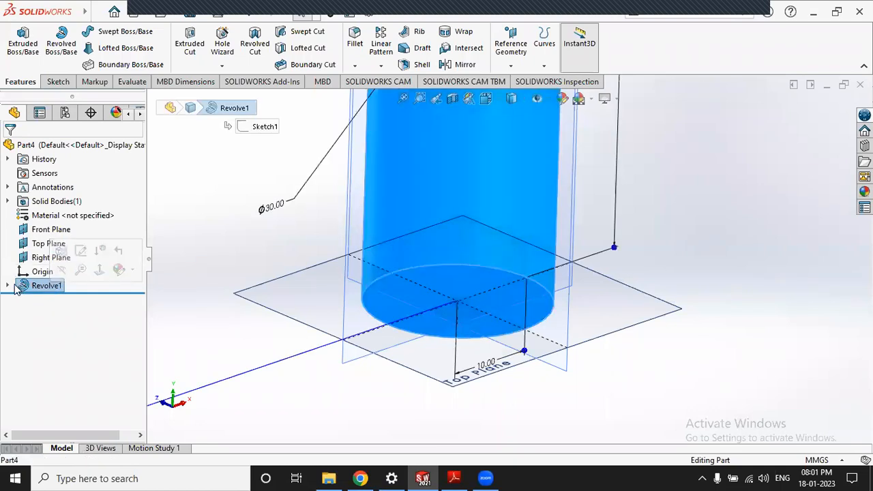
click(7, 286)
click(59, 300)
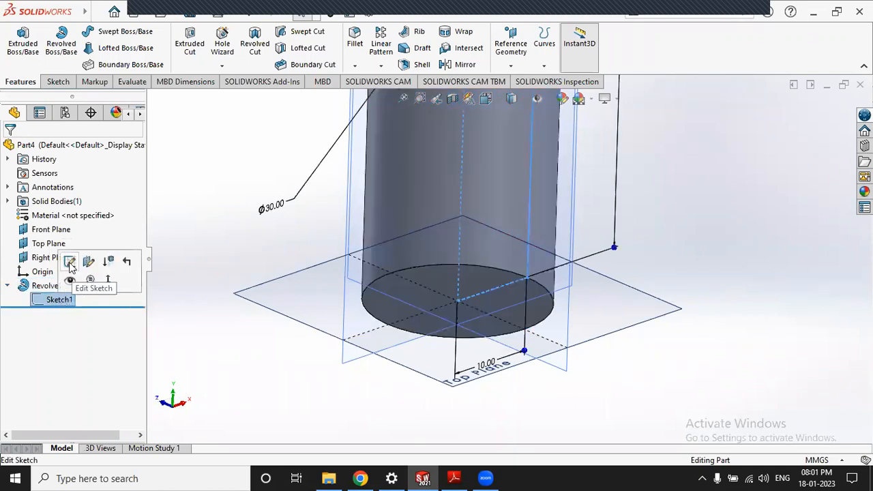
click(69, 264)
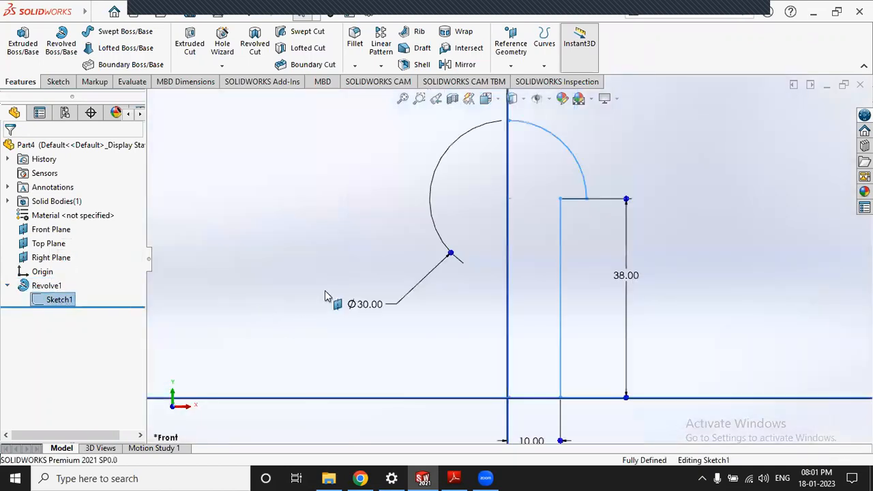
scroll(521, 334, down, 4)
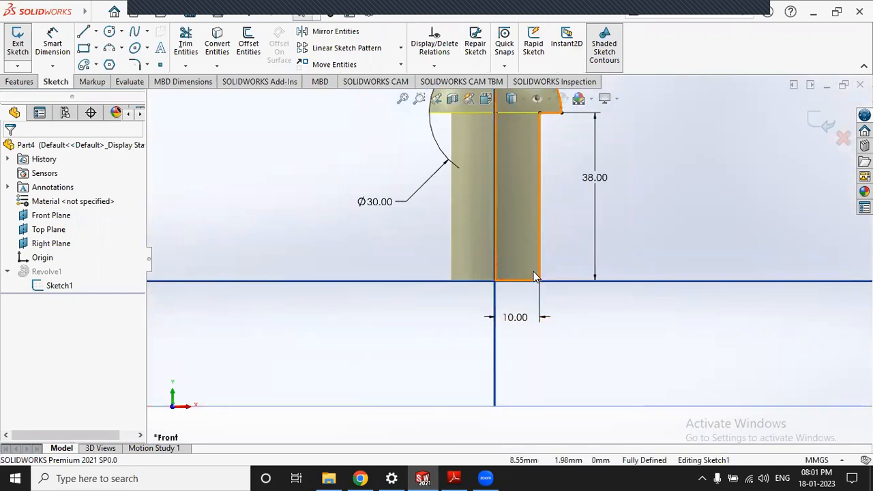
click(453, 478)
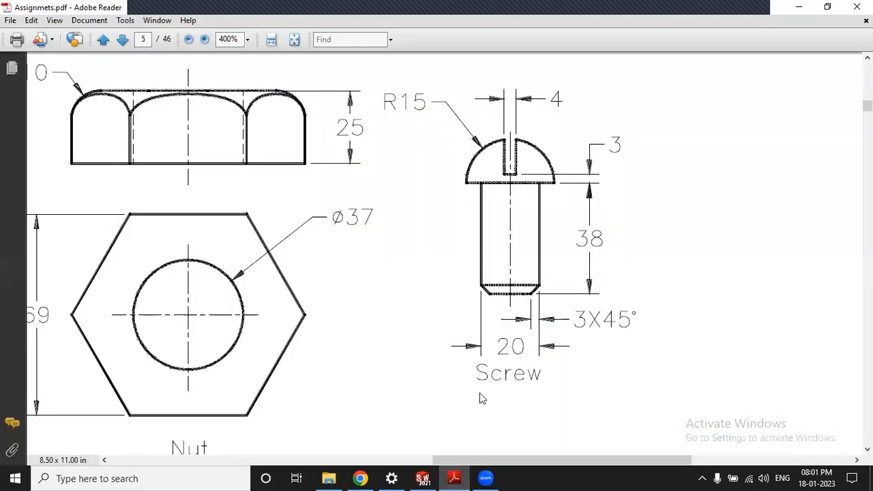
click(451, 477)
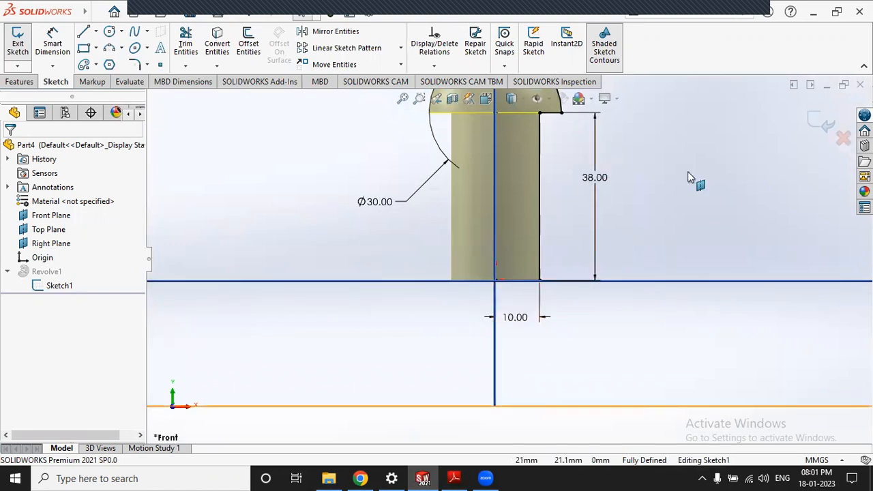
key(f)
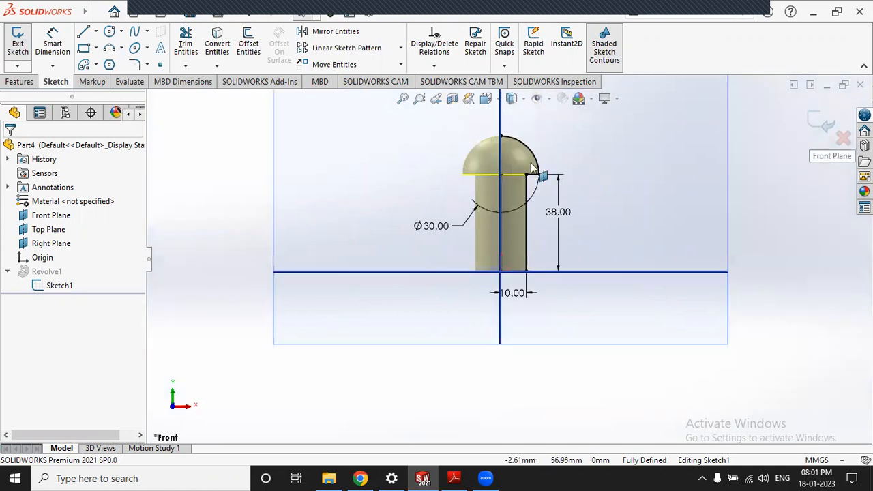
key(f)
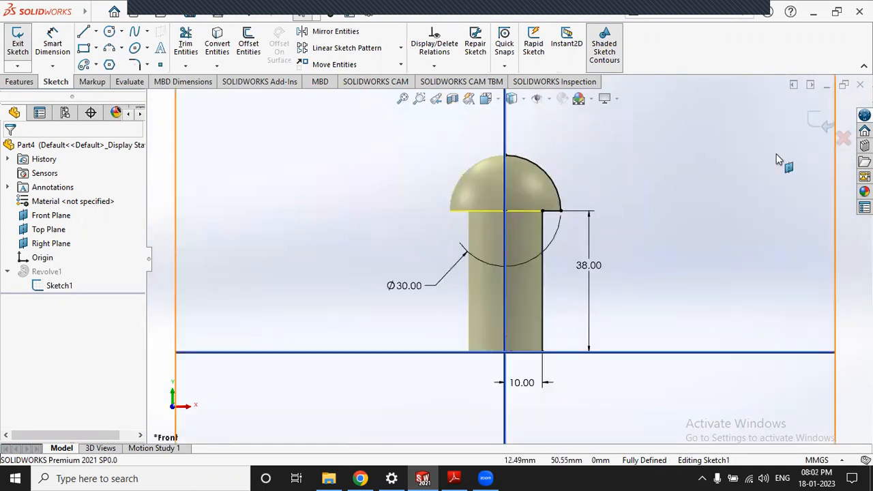
click(799, 136)
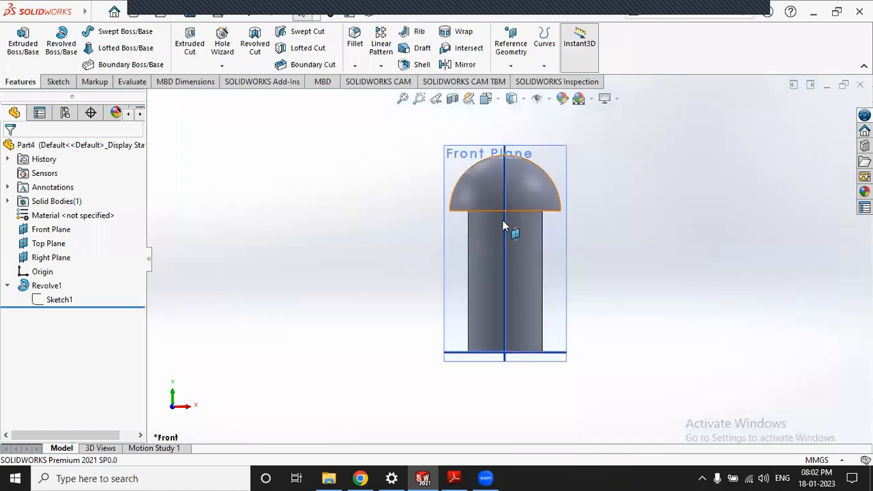
Check the head slot in the PDF screw drawing and start a new sketch on the Front Plane.
click(455, 477)
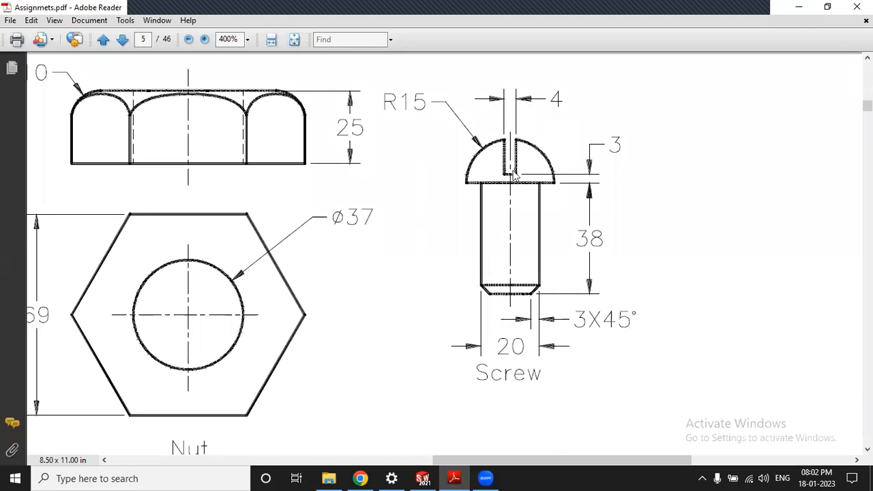
click(455, 477)
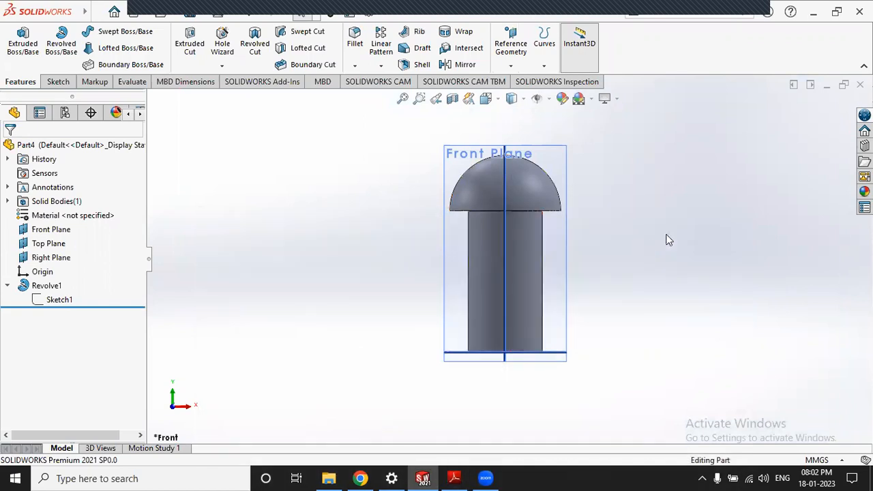
key(ctrl+7)
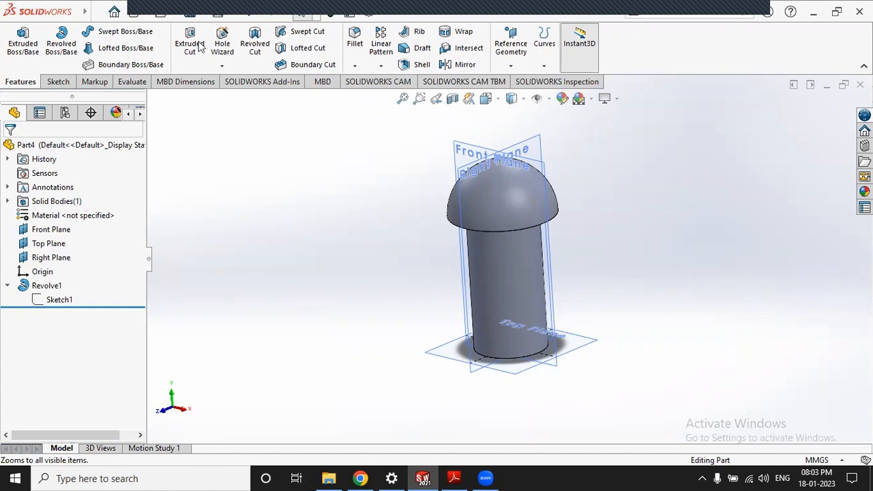
click(61, 83)
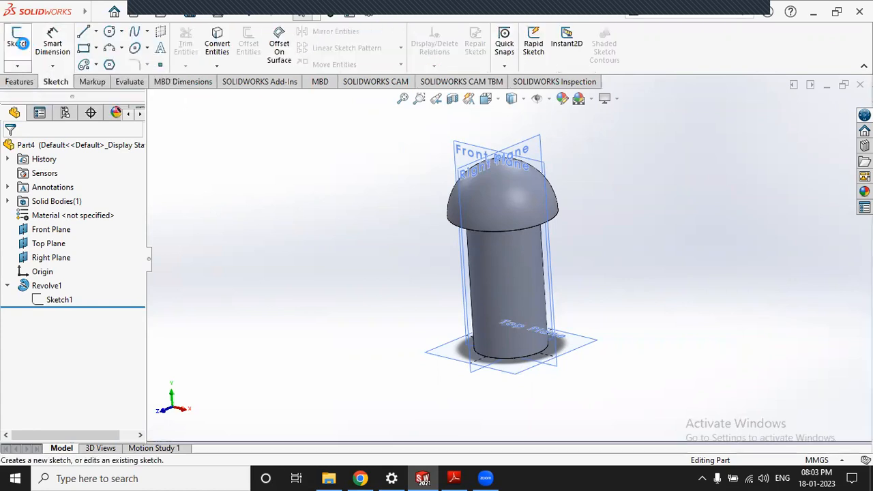
click(23, 46)
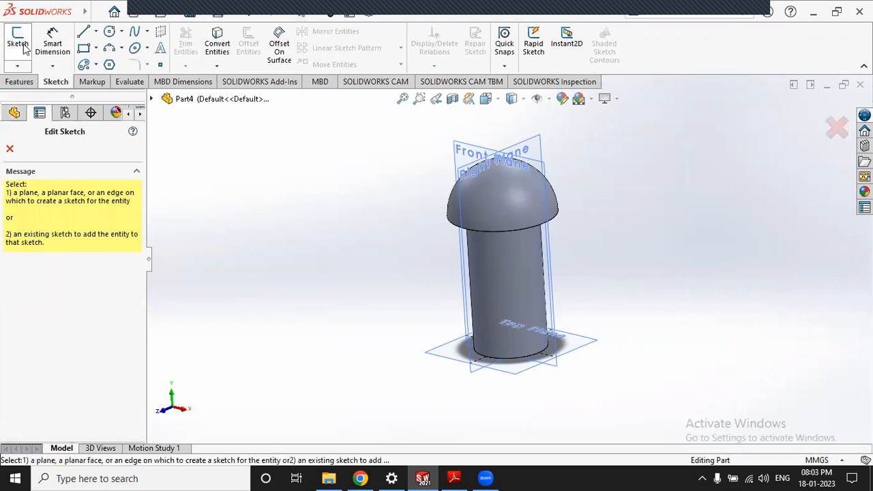
click(457, 160)
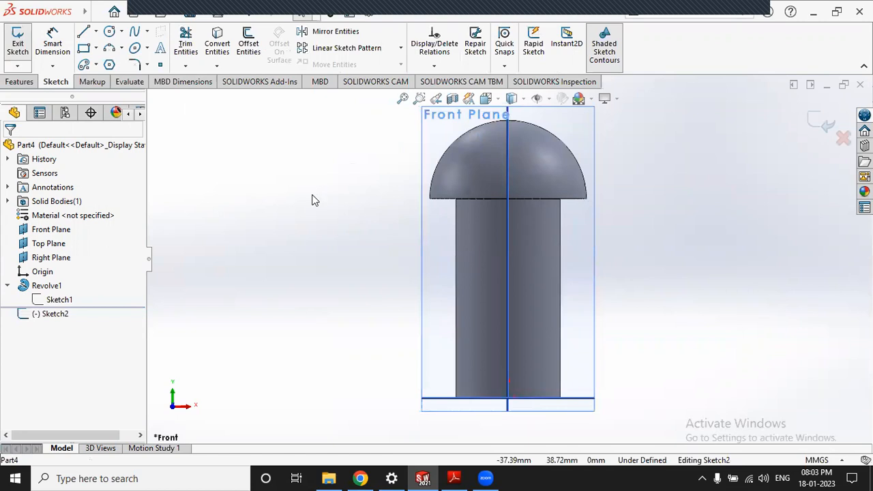
Sketch a corner rectangle about 6 mm wide for the slot, running from above the domed head to just above its underside.
key(z)
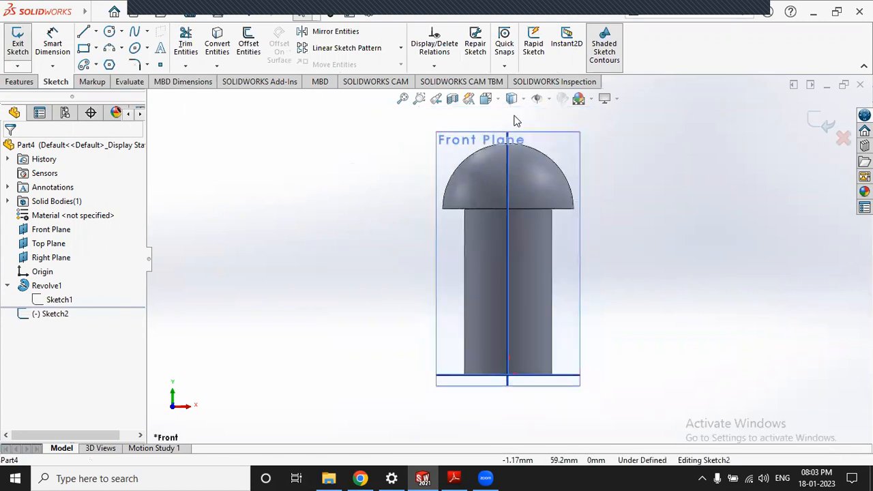
scroll(517, 121, down, 1)
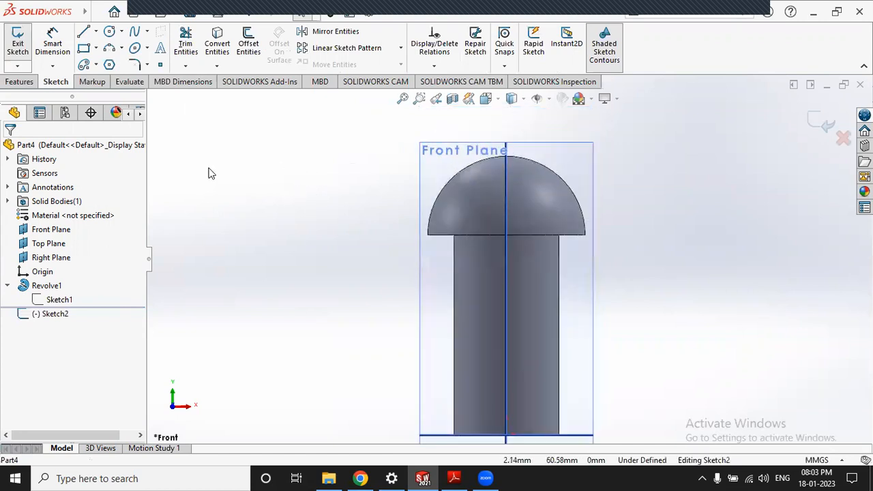
click(83, 49)
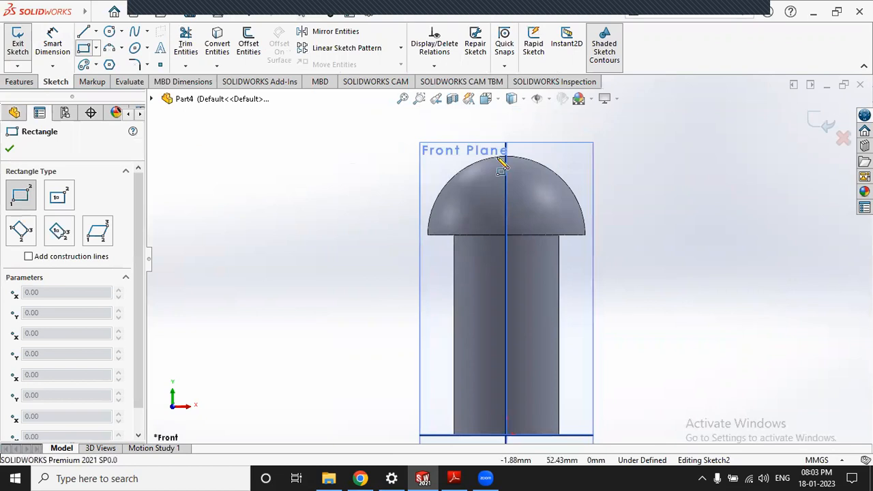
click(491, 133)
click(523, 221)
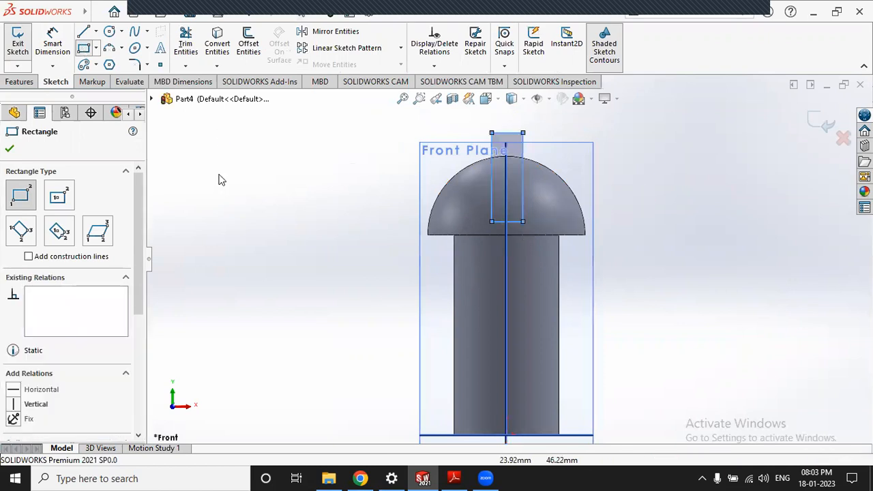
key(Escape)
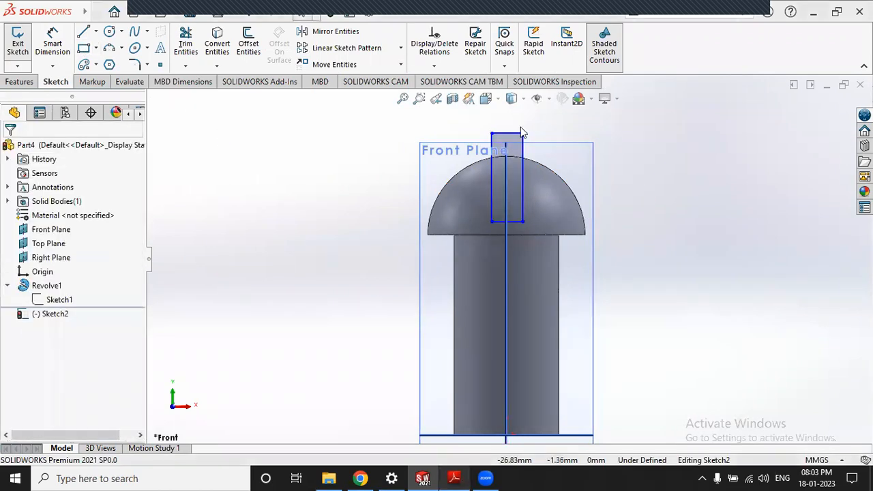
Check the slot dimensions in the PDF and move the rectangle's lower edge to about 3 mm above the head's underside.
key(alt+Tab)
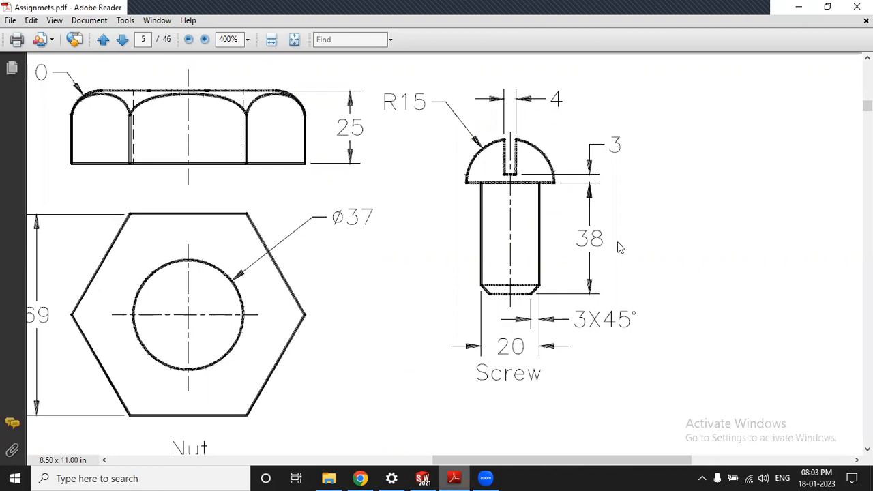
key(alt+Tab)
scroll(534, 249, down, 3)
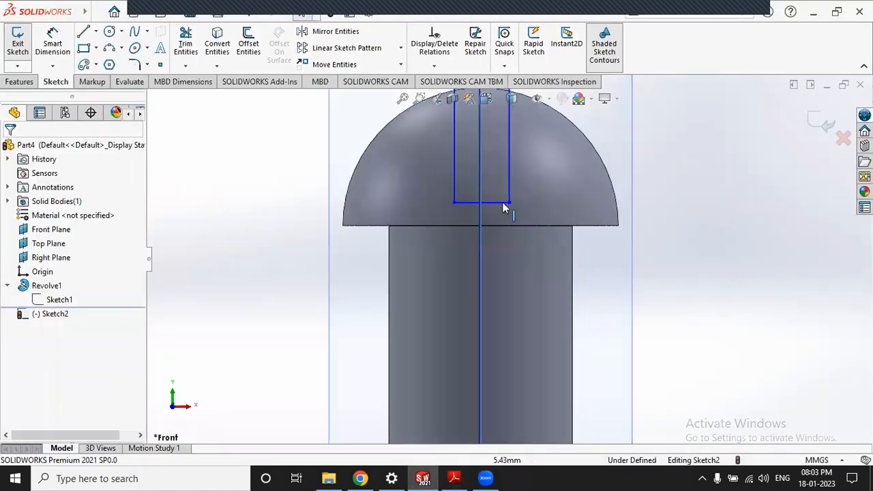
mouse_move(501, 217)
mouse_down()
mouse_move(512, 182)
mouse_move(516, 203)
mouse_up()
click(702, 228)
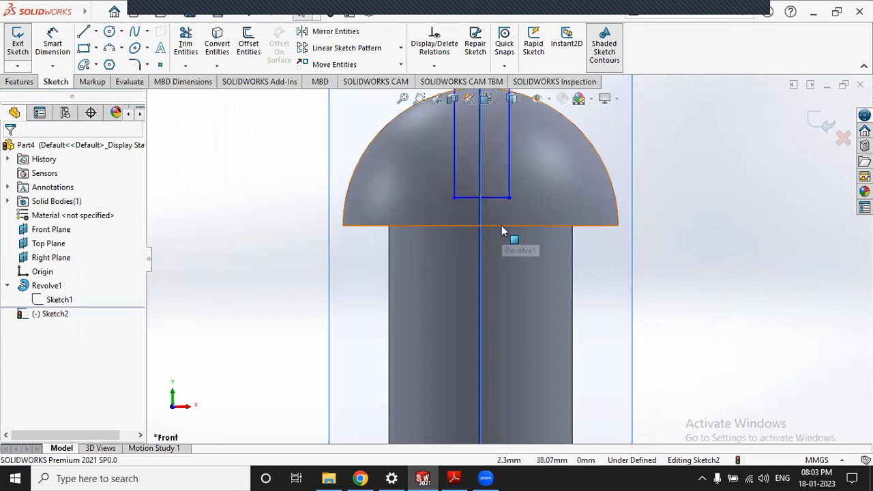
Dimension the distance between the slot rectangle's lower edge and the head's underside as 3 mm.
click(52, 45)
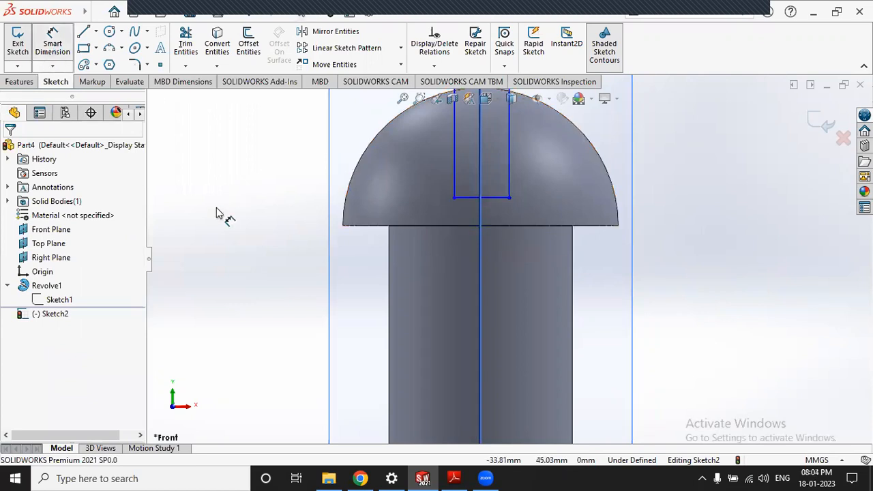
click(499, 199)
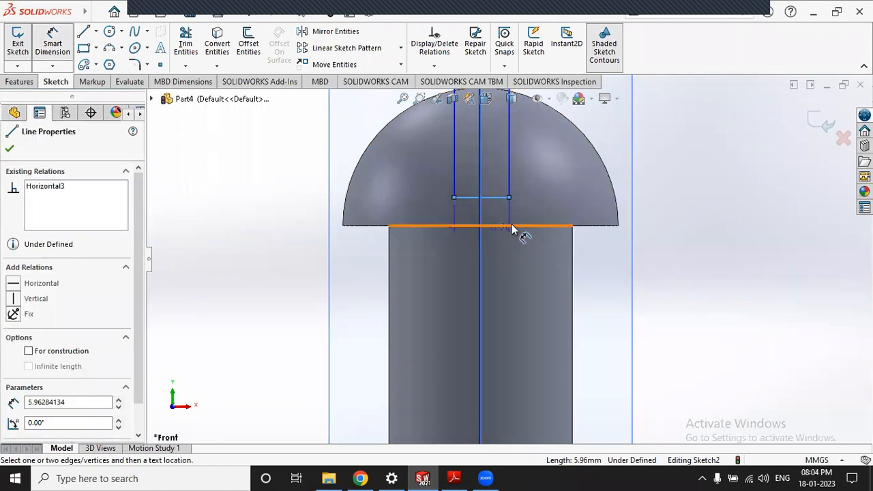
click(565, 226)
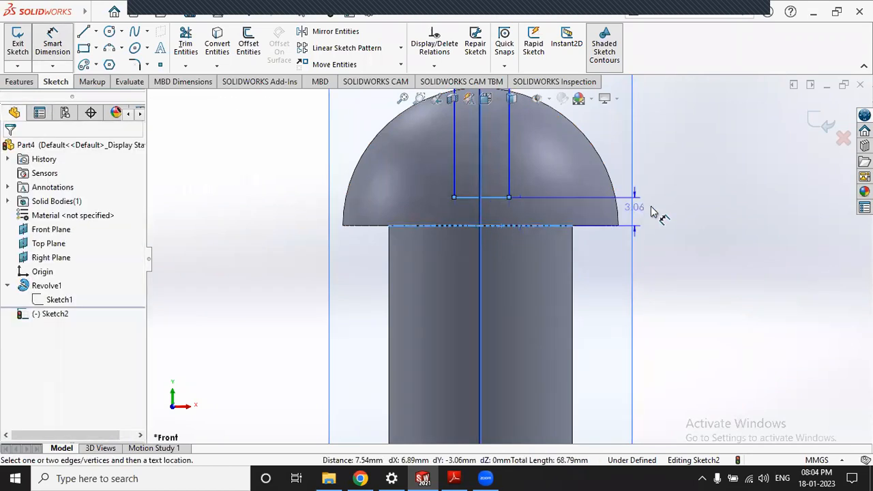
click(654, 215)
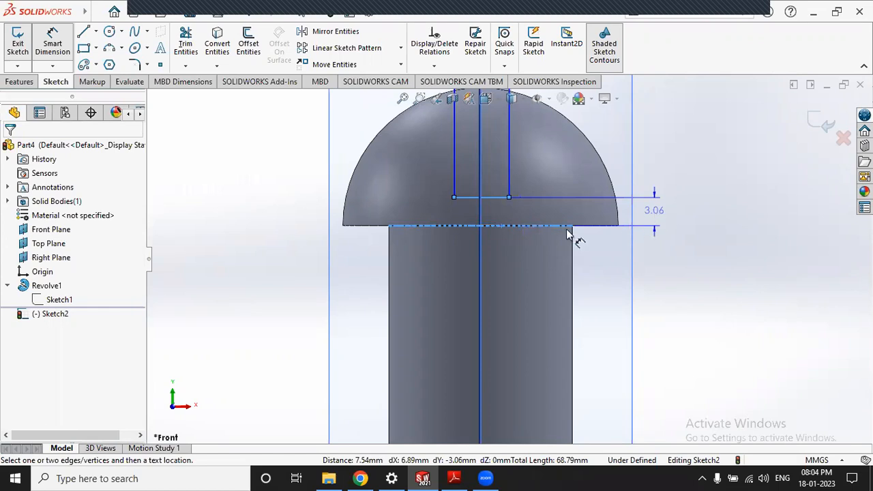
text(3)
key(Return)
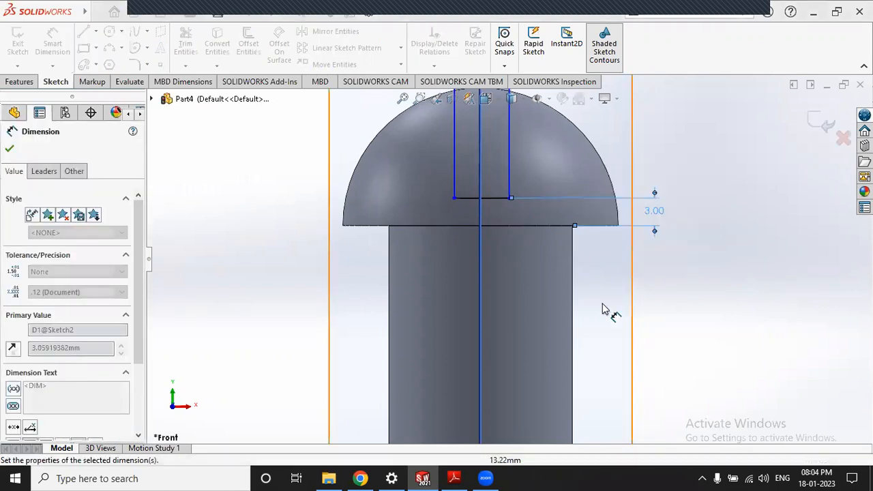
key(Escape)
key(Escape)
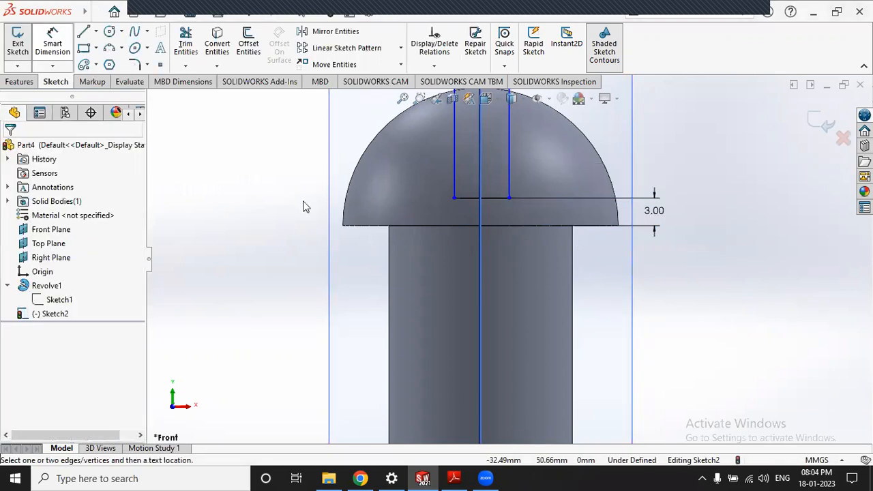
click(496, 198)
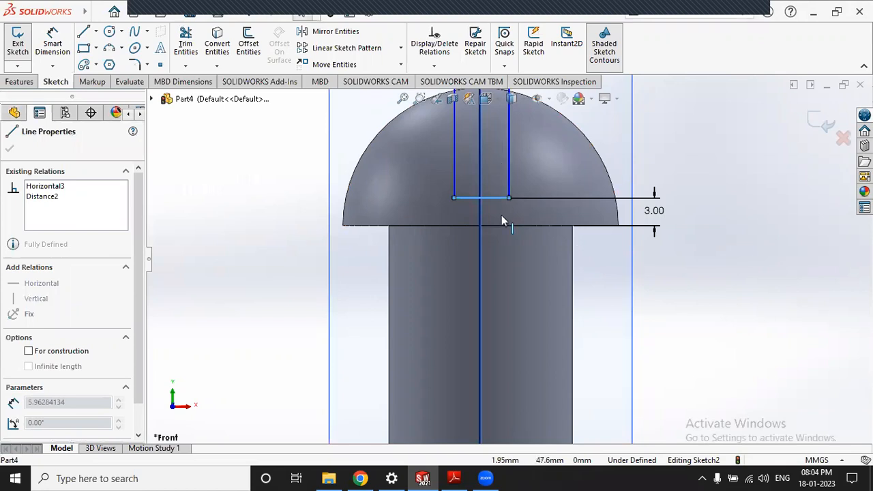
click(604, 261)
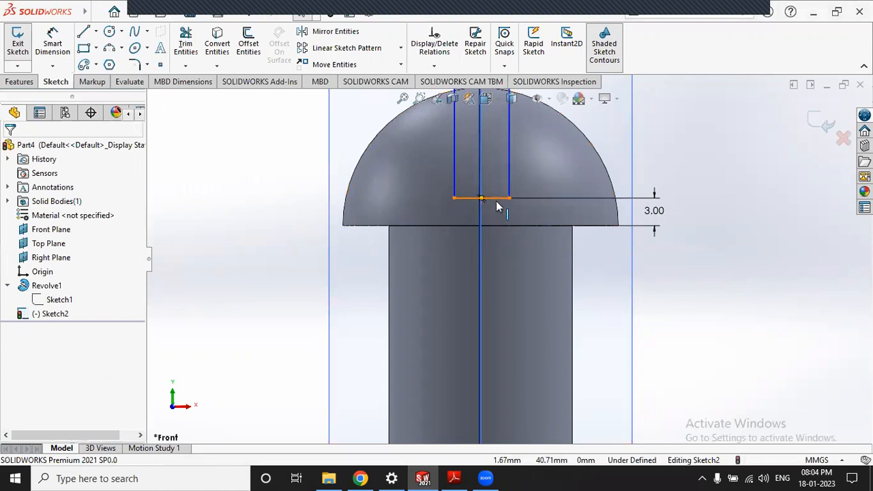
scroll(492, 130, up, 2)
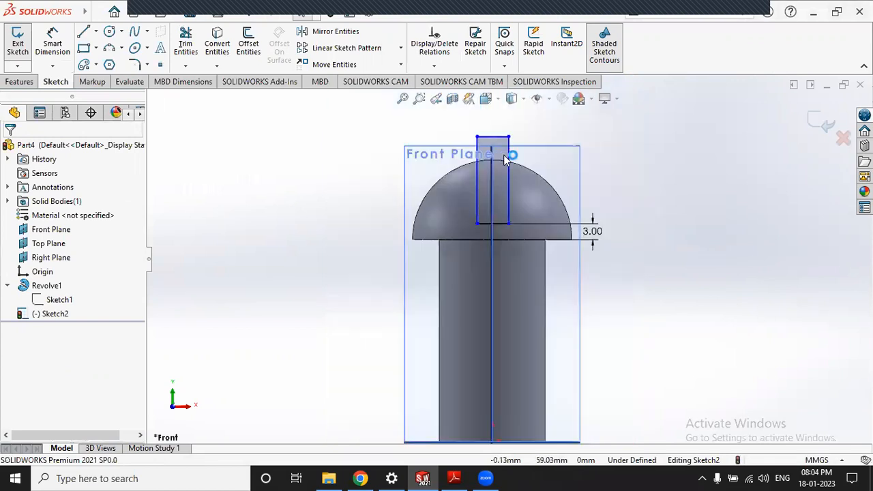
scroll(505, 160, down, 2)
click(505, 159)
drag(506, 168, 507, 157)
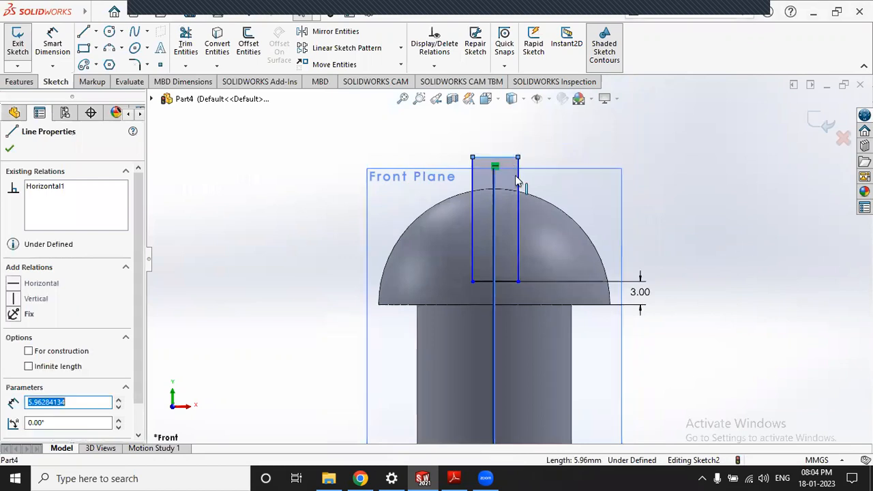
key(Escape)
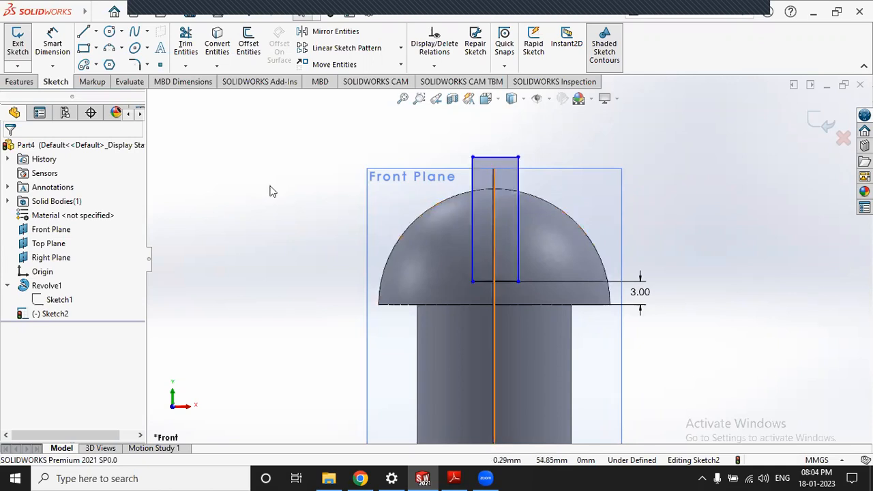
Dimension the slot rectangle's upper edge to a width of 4 mm.
click(53, 47)
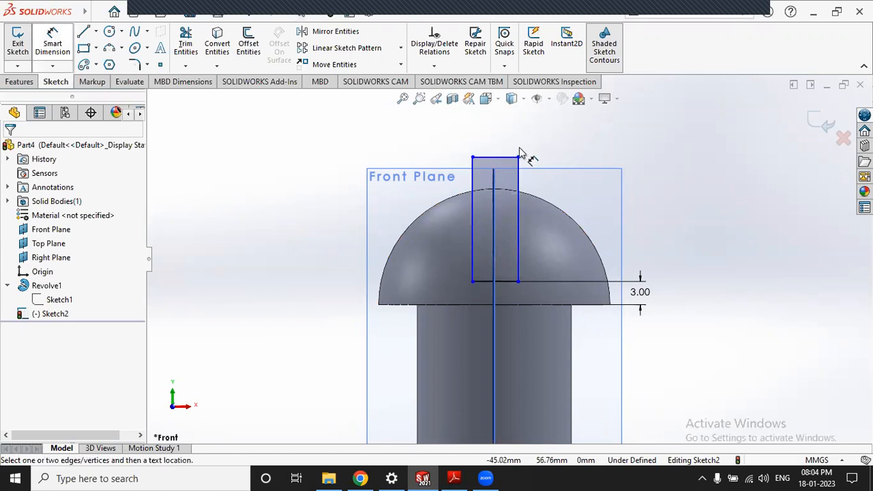
click(464, 148)
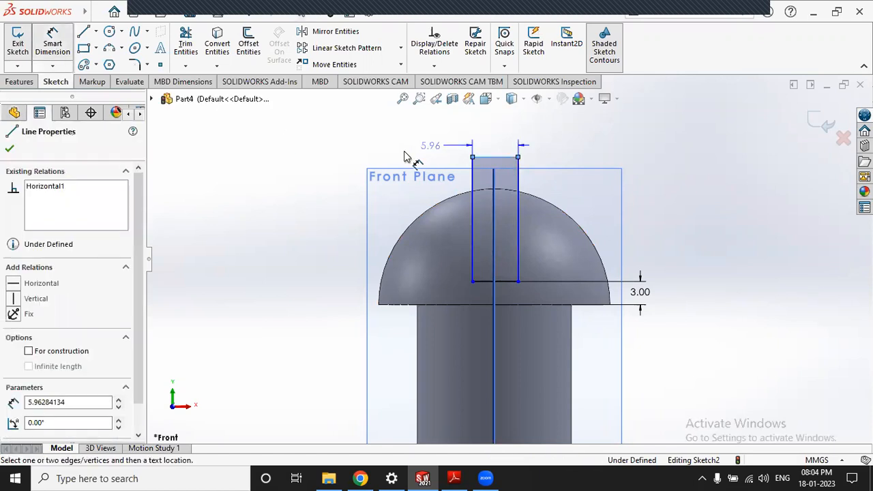
click(405, 151)
key(Return)
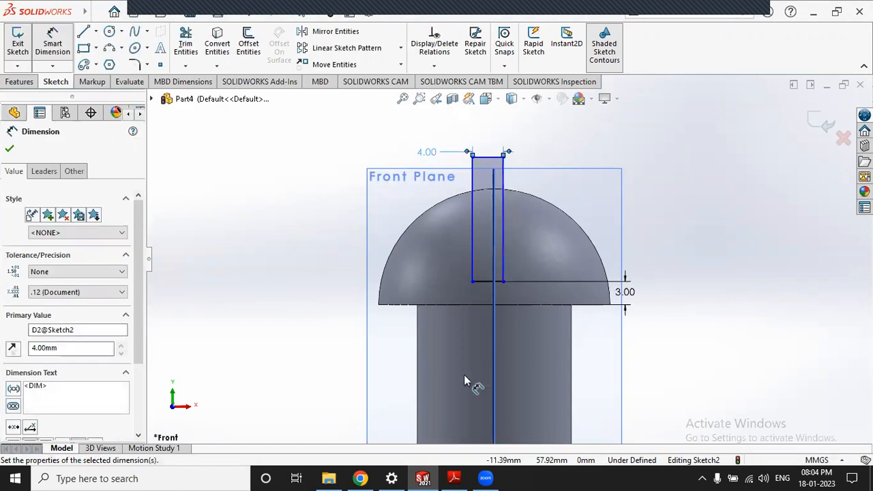
key(Escape)
Recheck the slot in the PDF and draw a vertical centerline from the middle of the head's underside to above the rectangle.
click(453, 478)
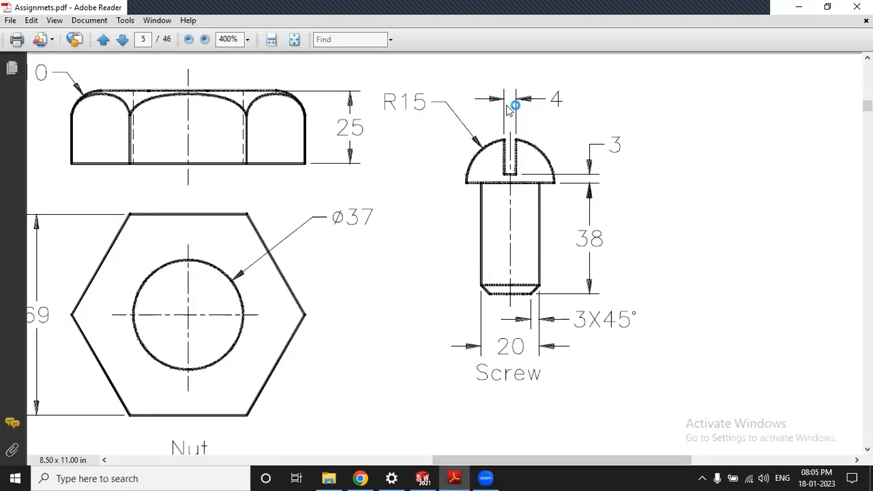
click(452, 479)
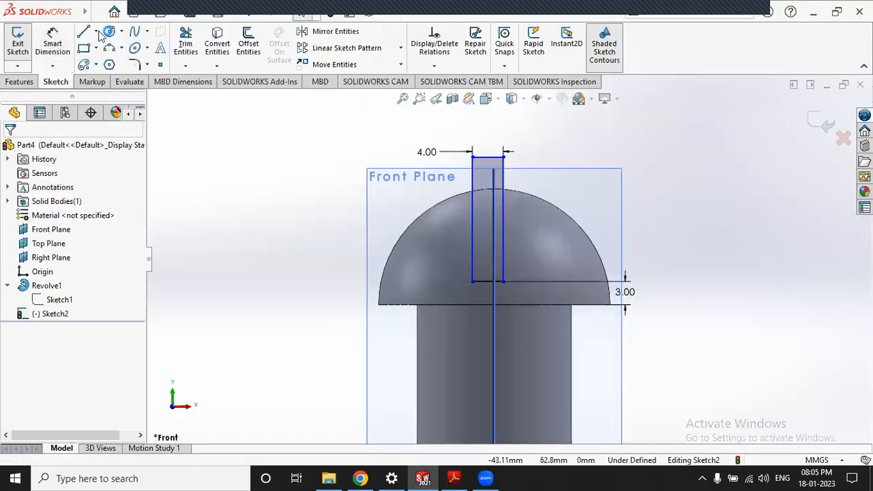
click(97, 32)
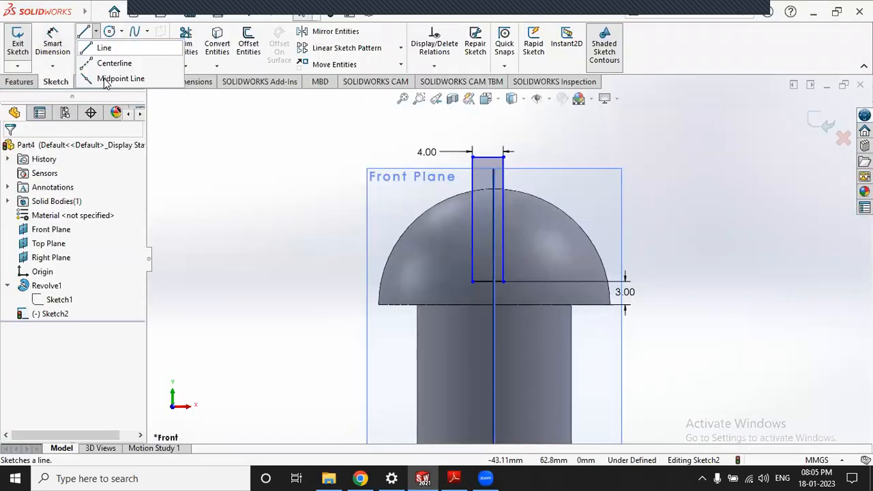
click(493, 304)
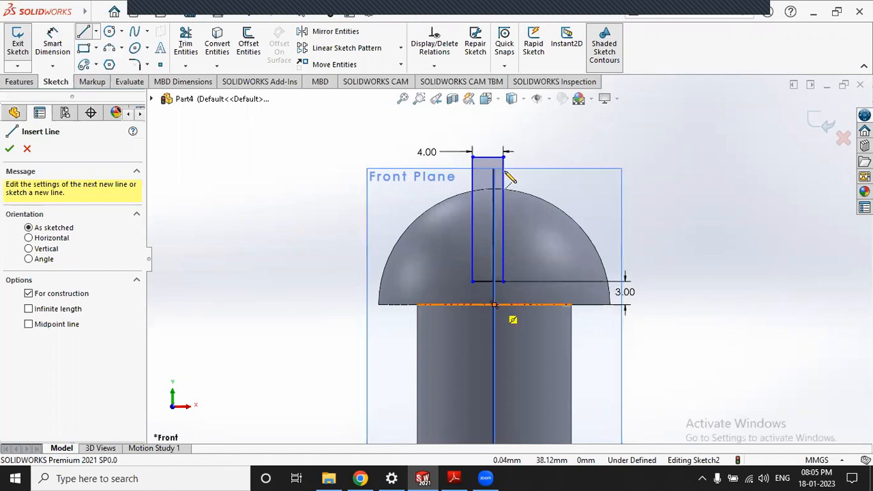
click(494, 125)
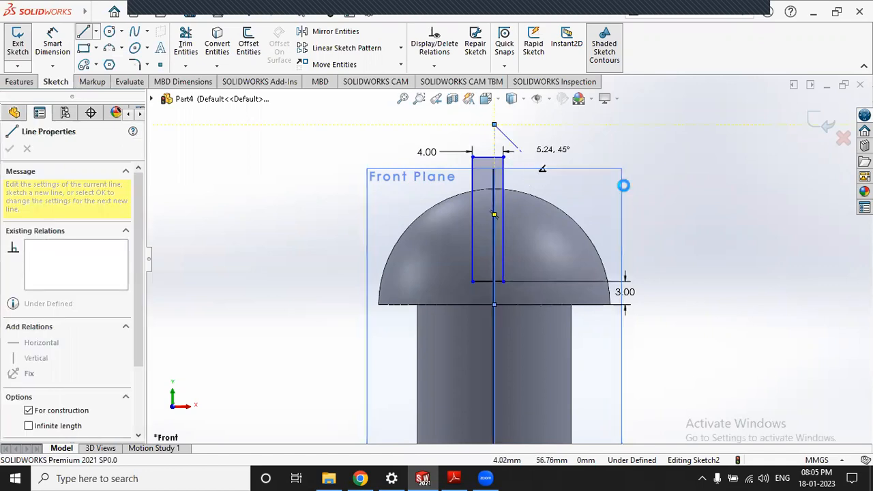
key(Escape)
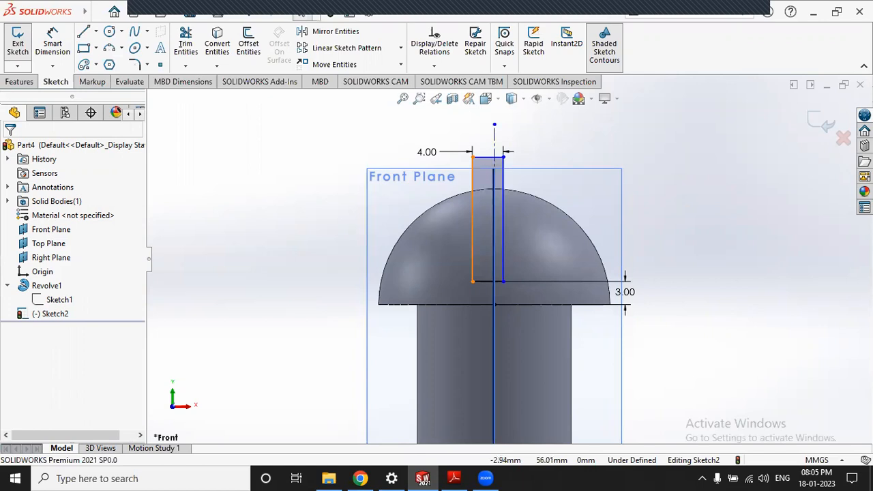
Make the slot rectangle's two vertical sides symmetric about the vertical centerline.
click(471, 179)
ctrl+click(502, 179)
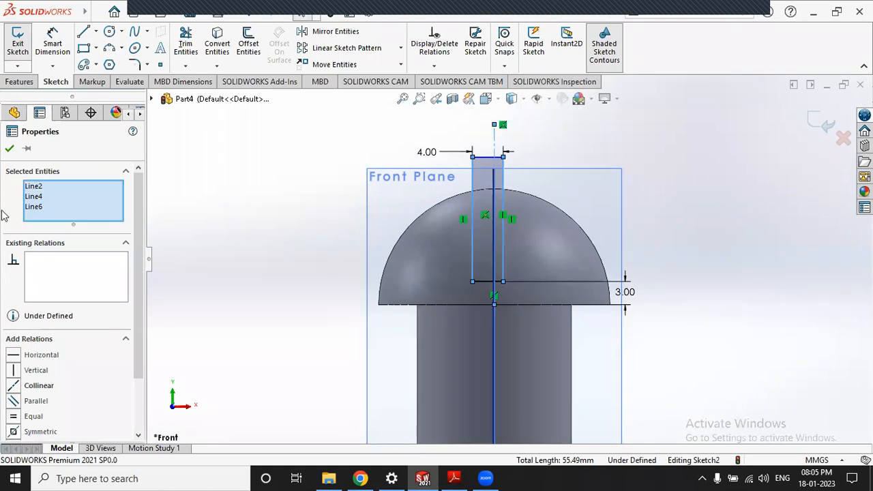
click(35, 431)
click(9, 149)
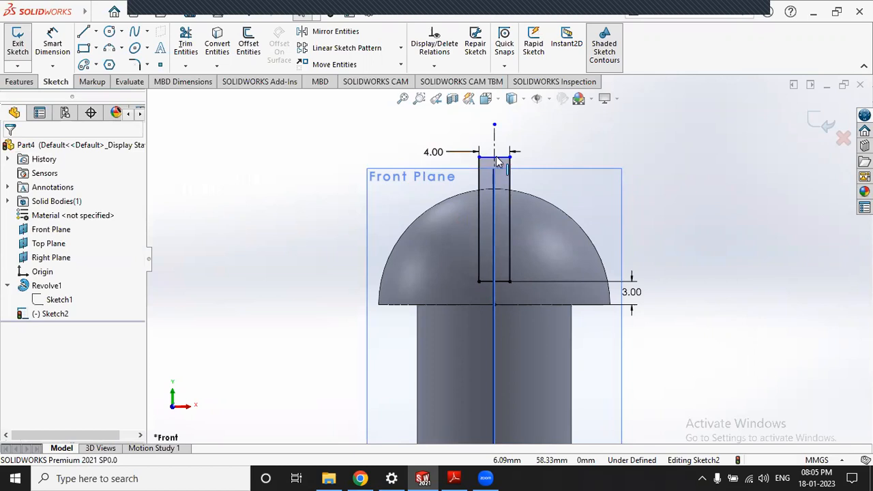
Lower the slot rectangle's upper edge to just above the top of the dome and exit the sketch.
click(505, 181)
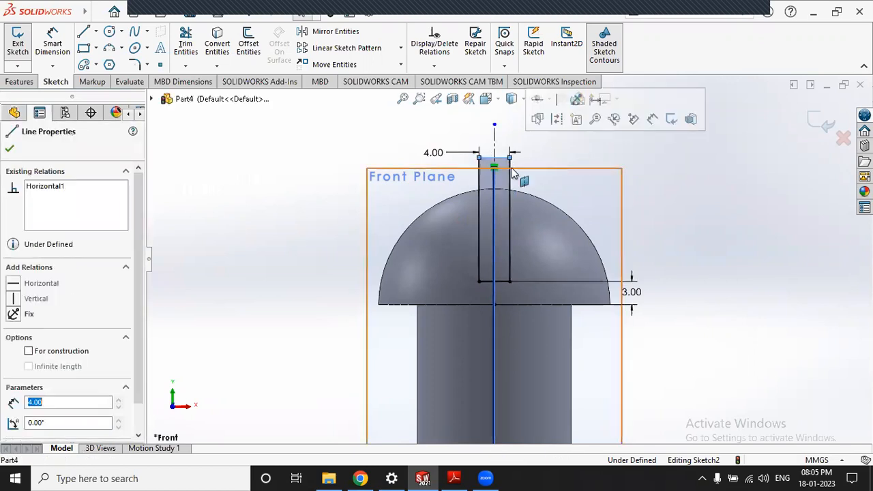
click(505, 186)
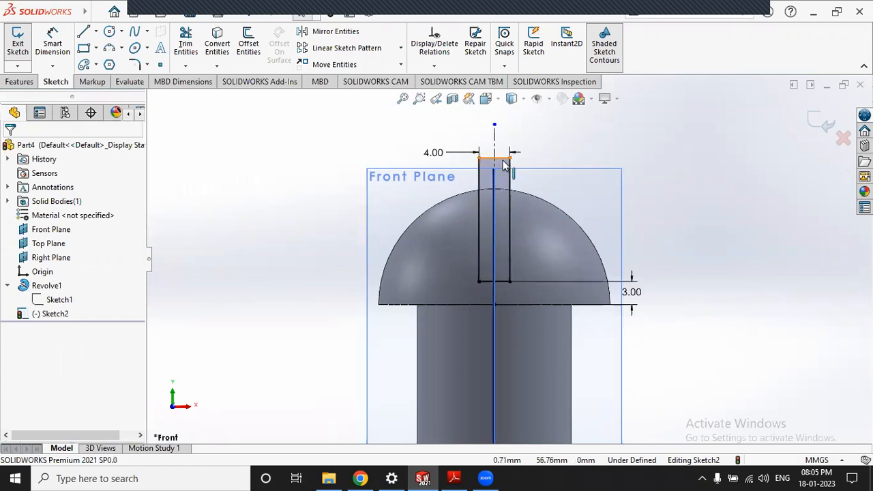
drag(504, 165, 508, 179)
drag(504, 131, 503, 175)
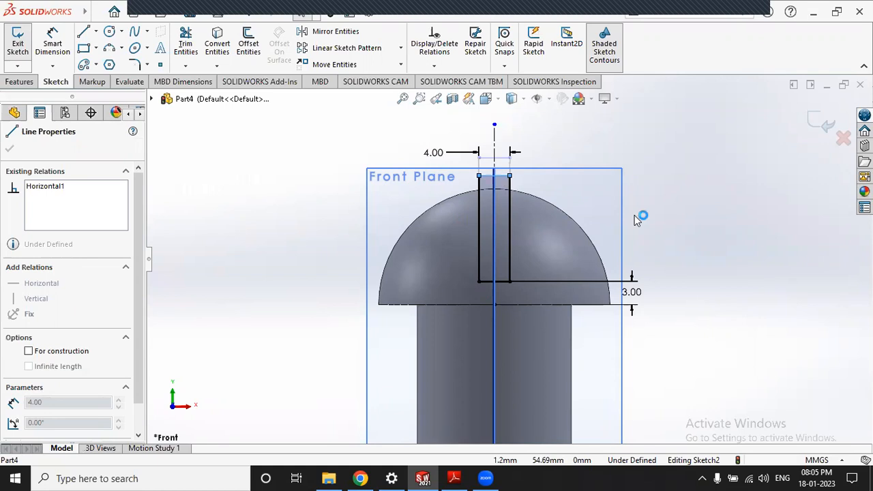
scroll(452, 225, down, 3)
click(571, 192)
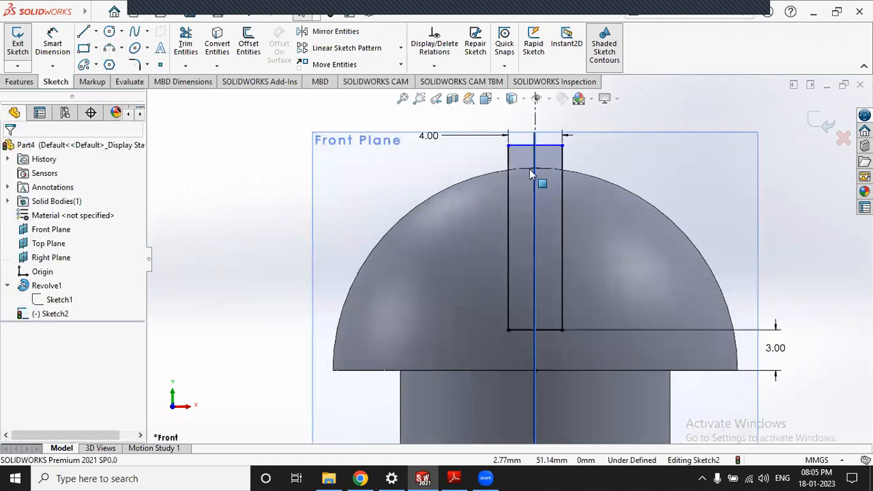
scroll(529, 169, down, 2)
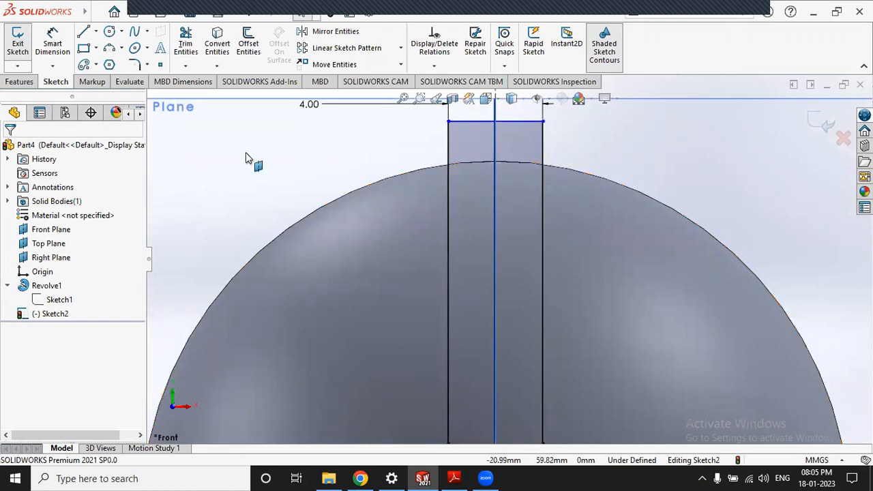
click(22, 46)
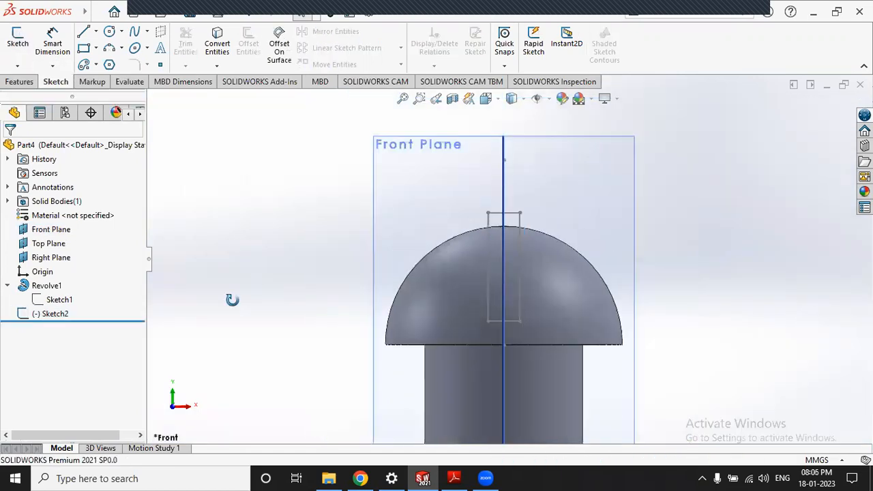
scroll(349, 312, up, 4)
middle_drag(348, 311, 553, 311)
scroll(532, 249, down, 5)
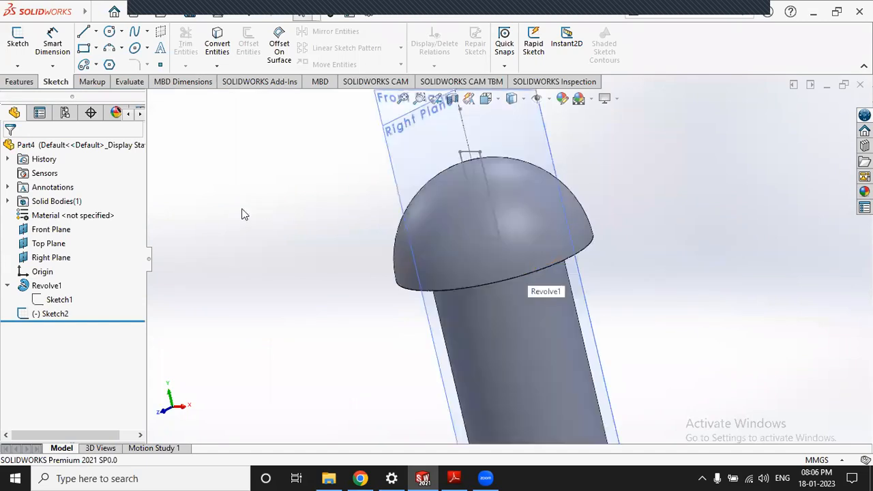
click(26, 83)
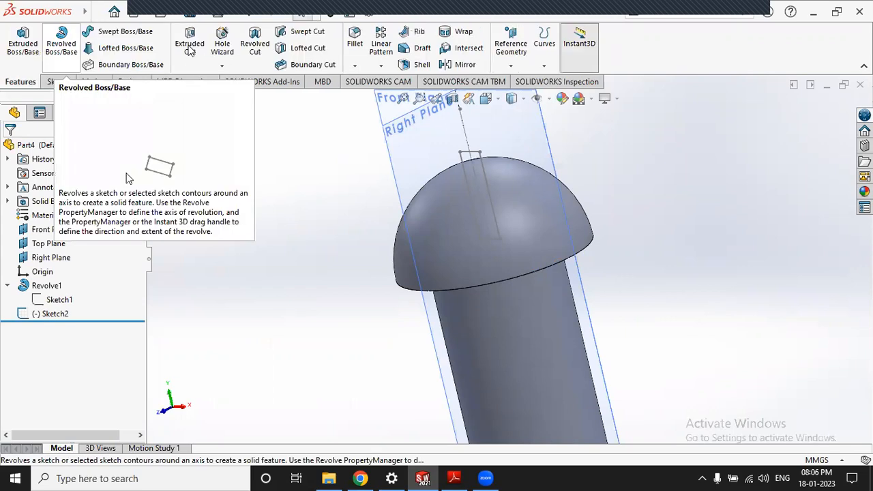
click(188, 48)
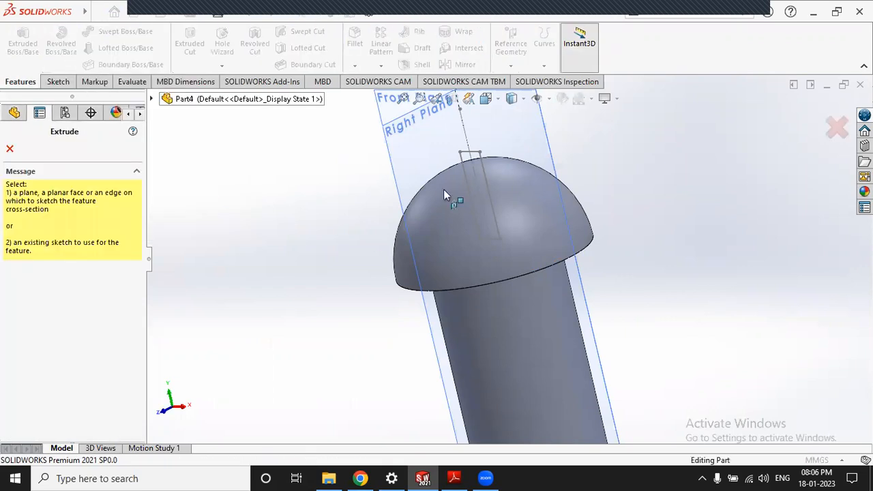
click(482, 167)
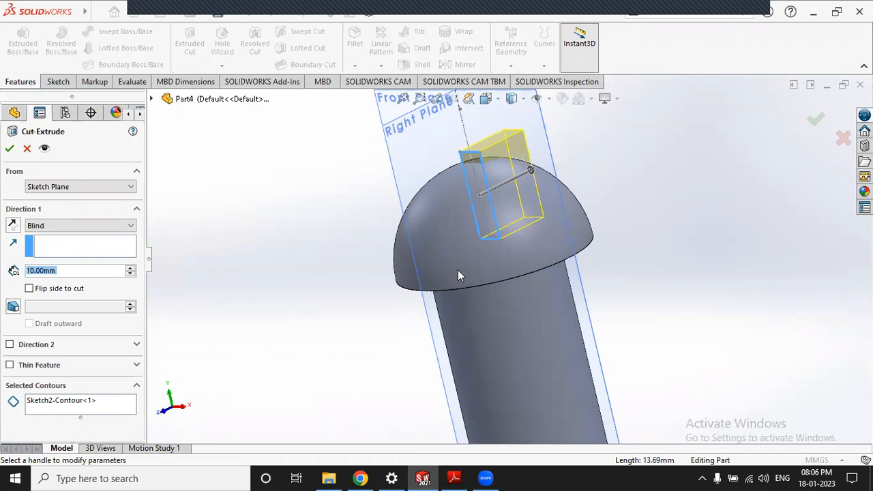
middle_drag(666, 382, 552, 181)
click(549, 181)
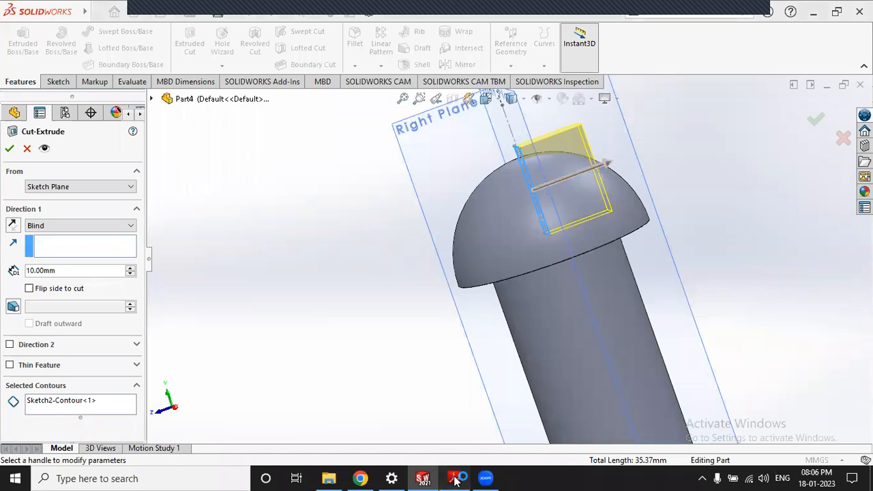
key(alt+Tab)
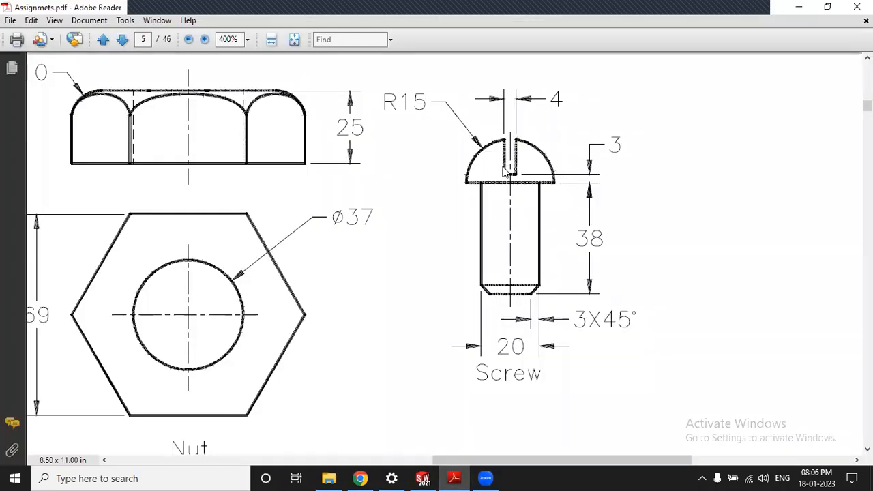
key(alt+Tab)
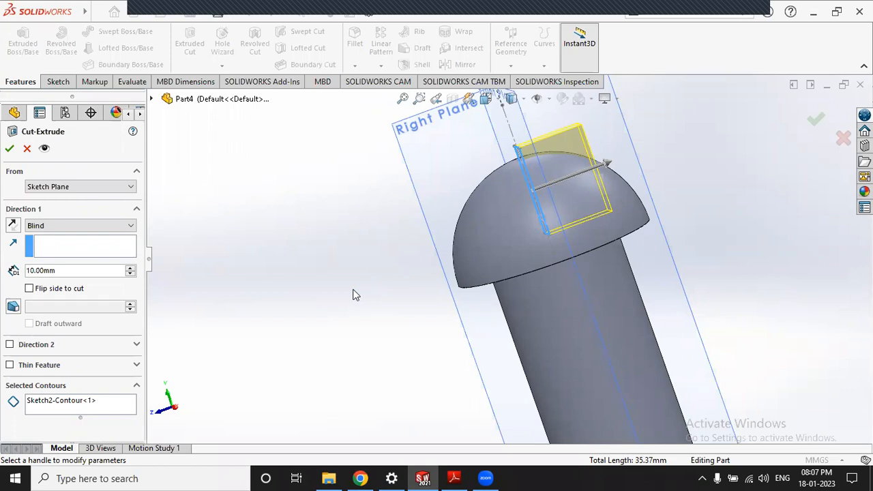
click(27, 148)
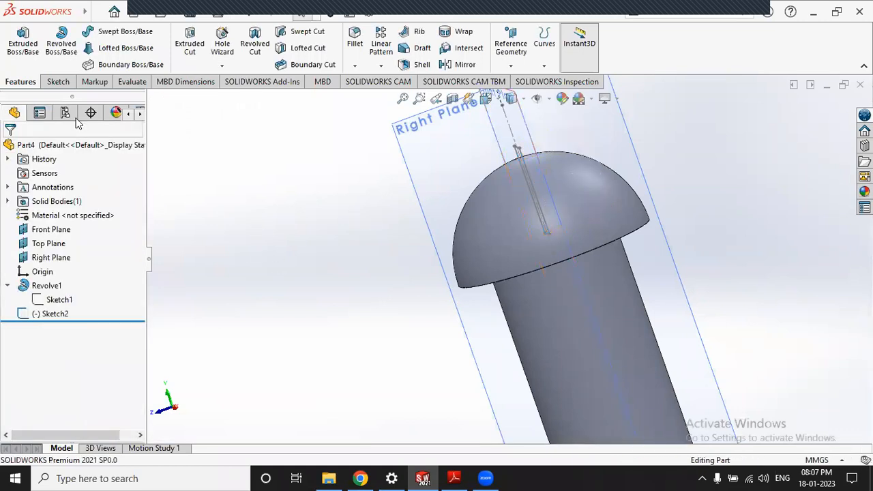
click(189, 49)
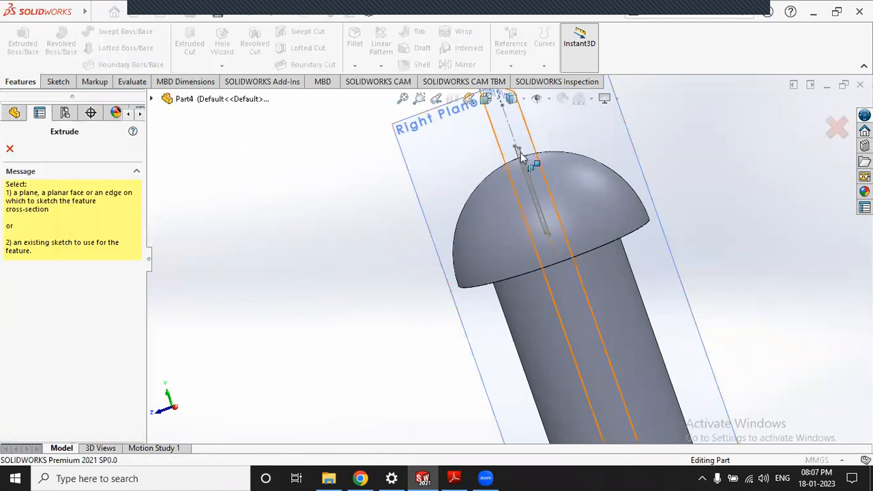
scroll(523, 156, down, 5)
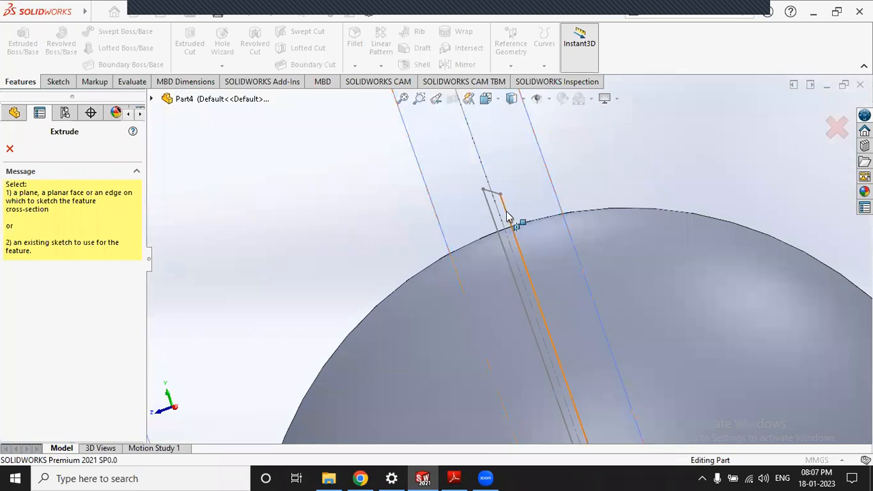
click(505, 219)
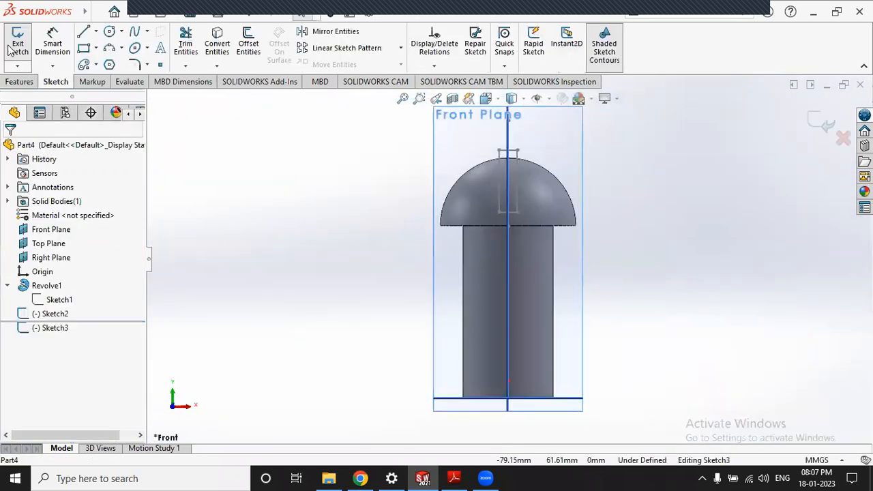
click(18, 41)
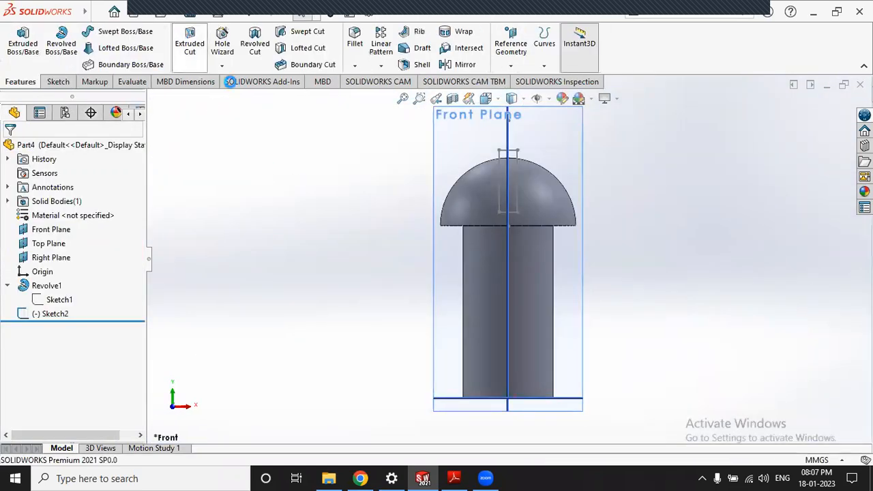
Start an extruded cut from the slot sketch with a second blind direction enabled, and compare the slot with the screw drawing in the PDF.
click(189, 42)
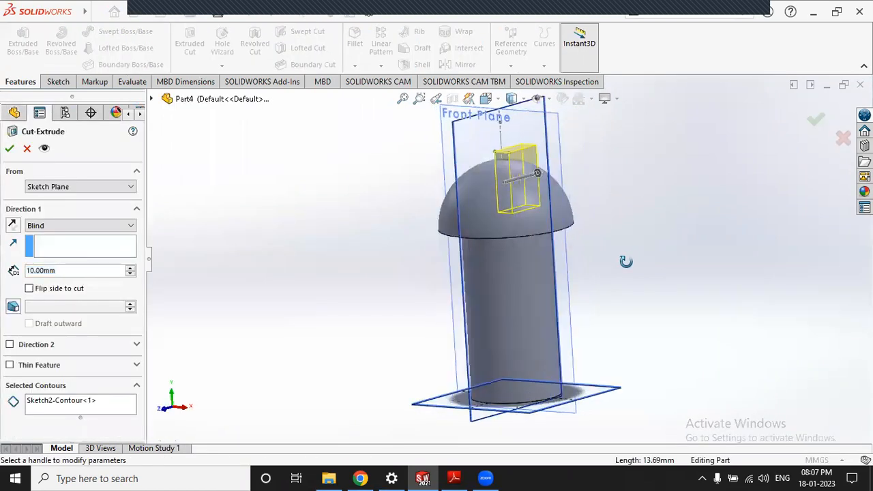
click(10, 344)
scroll(554, 209, down, 3)
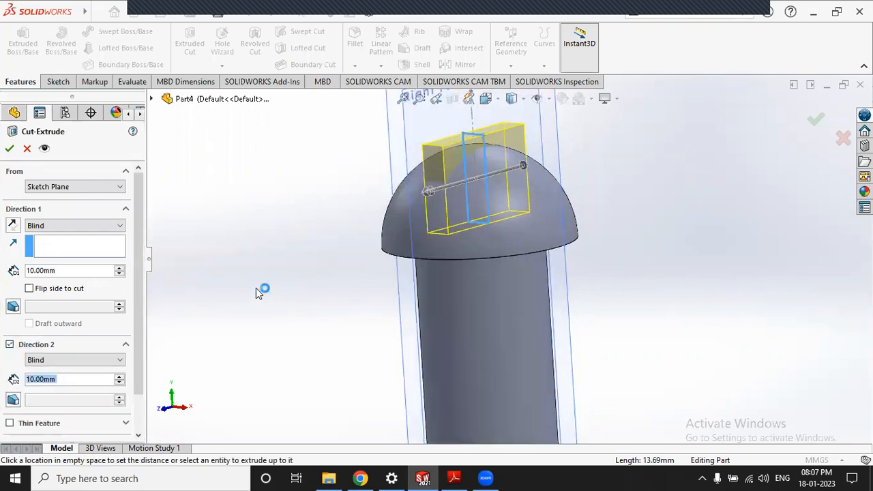
click(39, 271)
drag(40, 275, 25, 273)
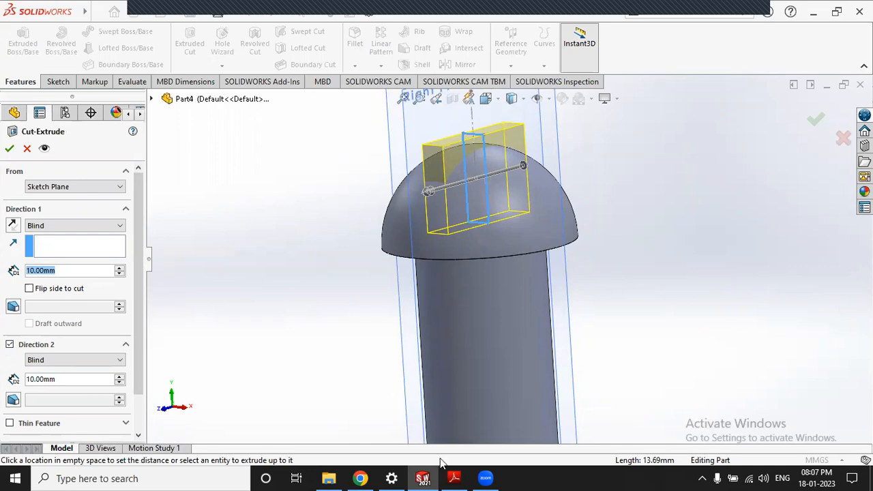
click(453, 478)
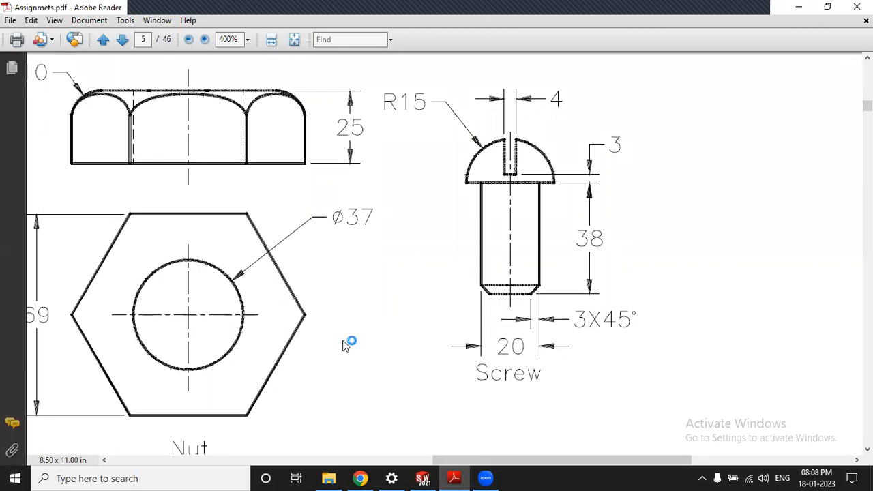
click(453, 478)
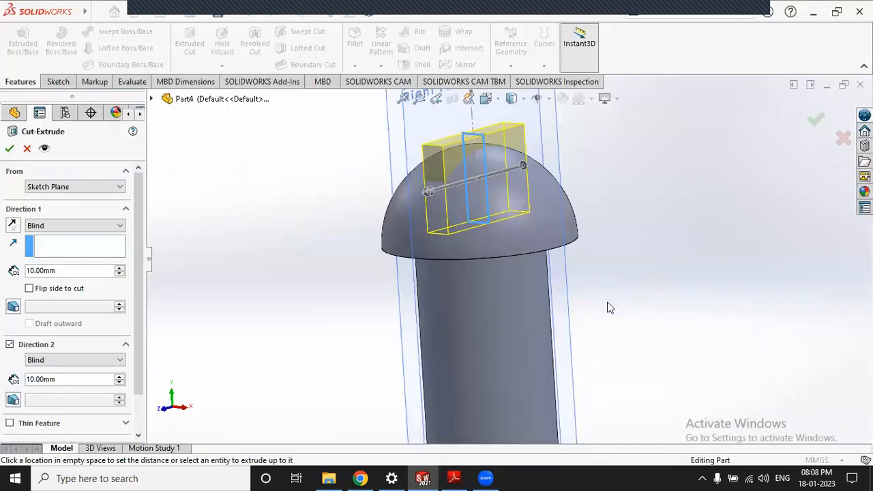
middle_drag(607, 306, 550, 210)
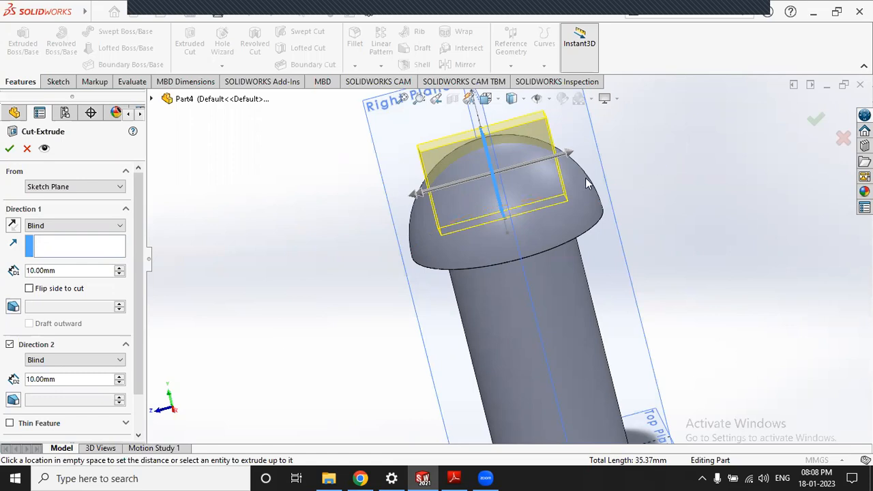
Set the cut depth to 16 mm in both directions and finish the slot cut through the head.
drag(64, 270, 22, 272)
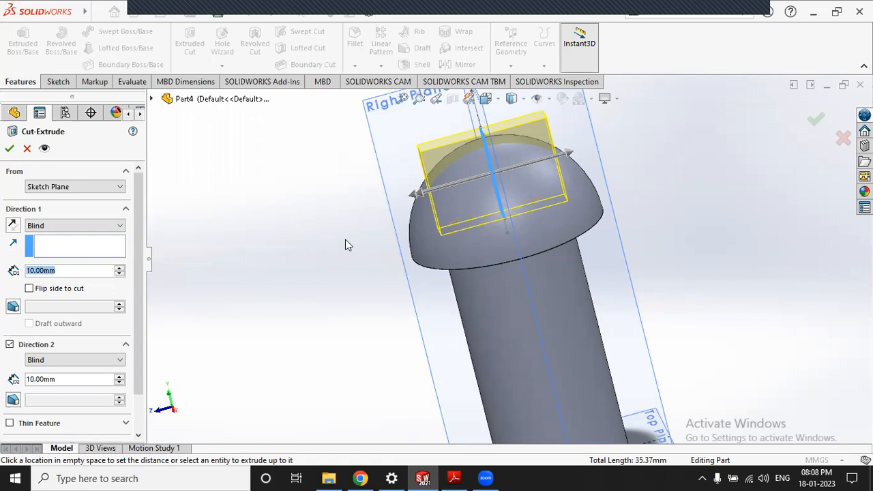
text(16)
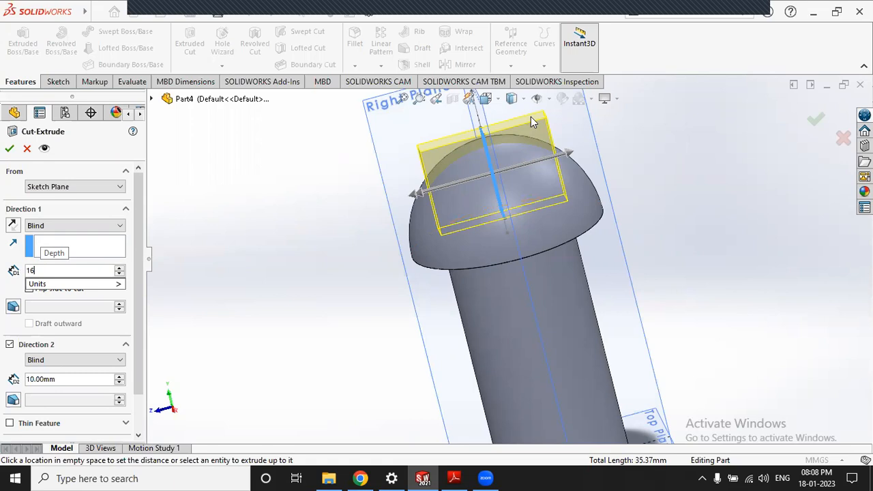
key(Return)
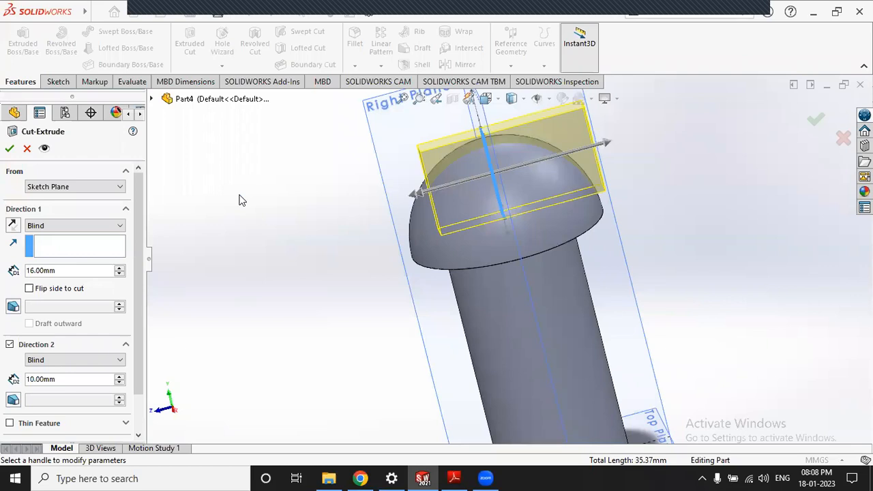
double_click(59, 383)
text(16)
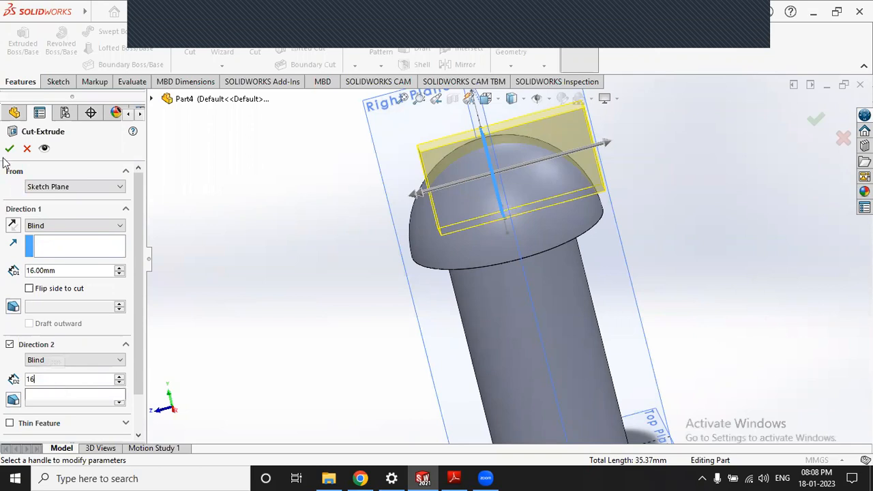
key(Return)
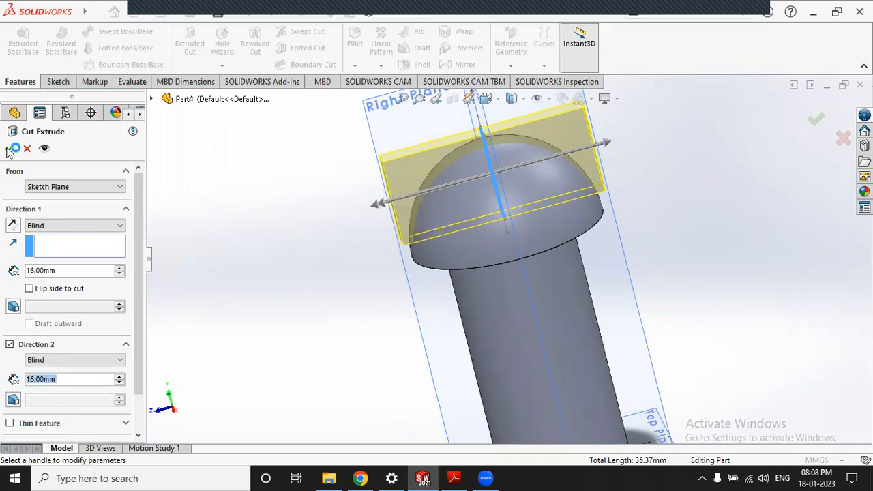
right_click(298, 296)
Inspect the slotted head from several angles and check the shank-end chamfer in the PDF's screw drawing.
middle_drag(304, 311, 333, 304)
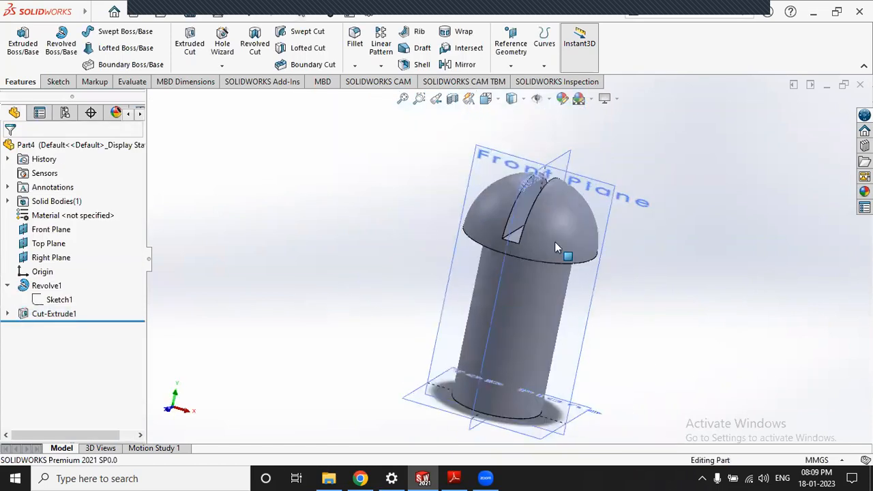
middle_drag(555, 242, 569, 262)
click(454, 477)
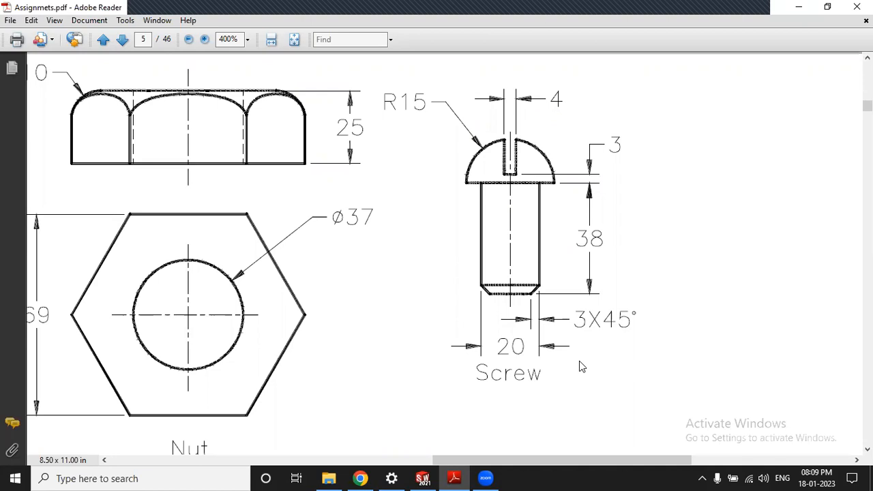
click(454, 476)
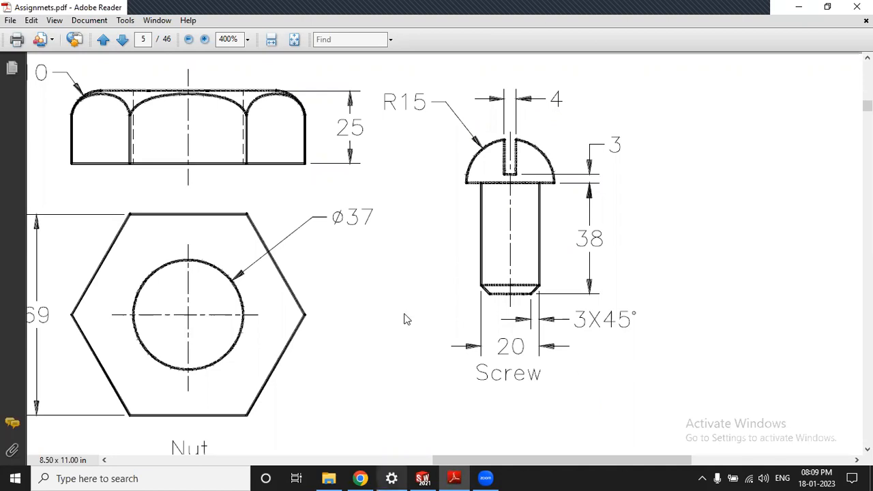
scroll(534, 341, up, 3)
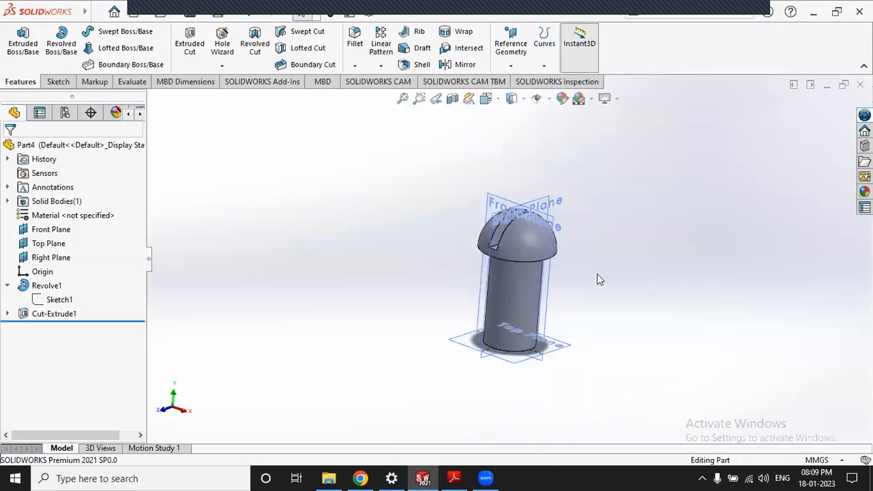
Start a chamfer for the screw's shank end and check the required chamfer size in the PDF's screw drawing.
scroll(597, 273, down, 2)
scroll(589, 289, down, 1)
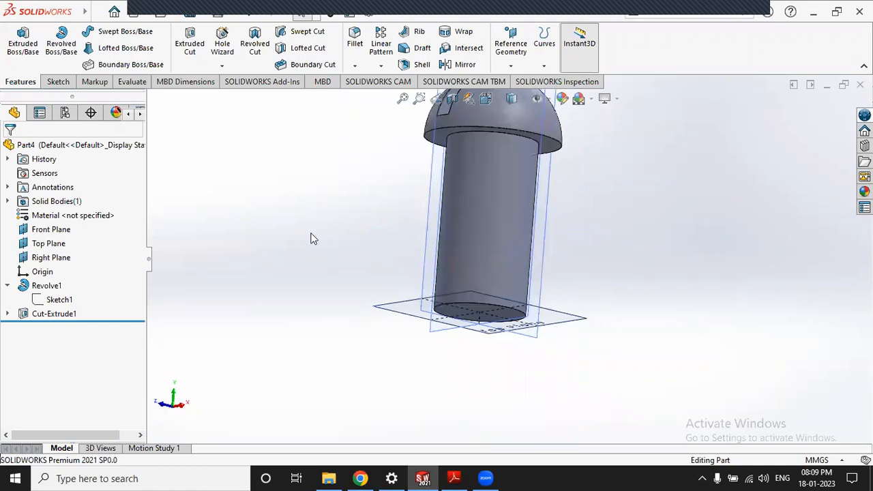
scroll(497, 335, down, 3)
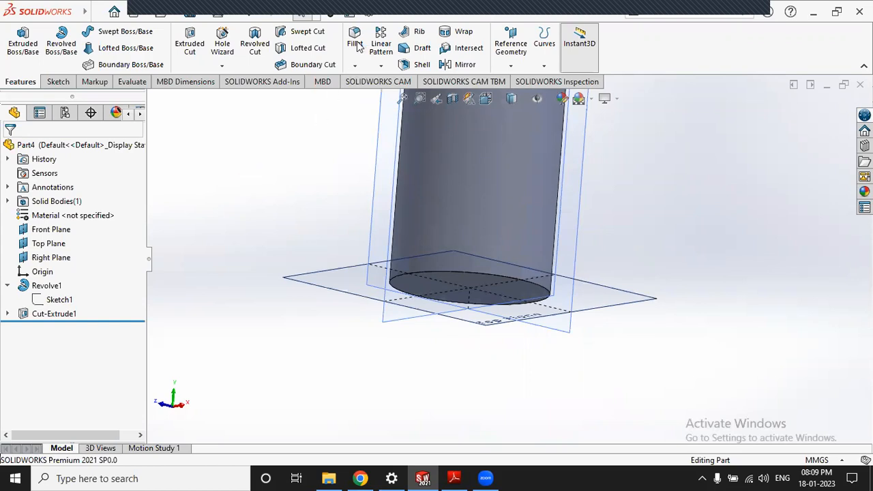
click(354, 65)
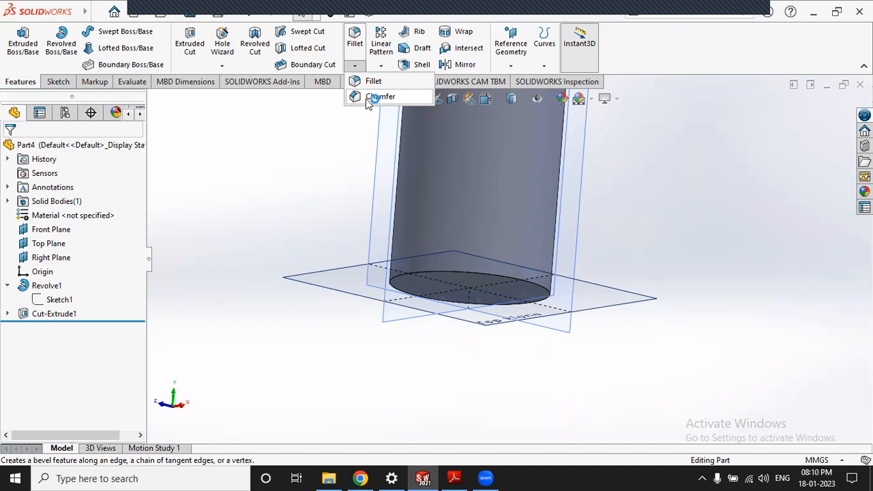
click(366, 99)
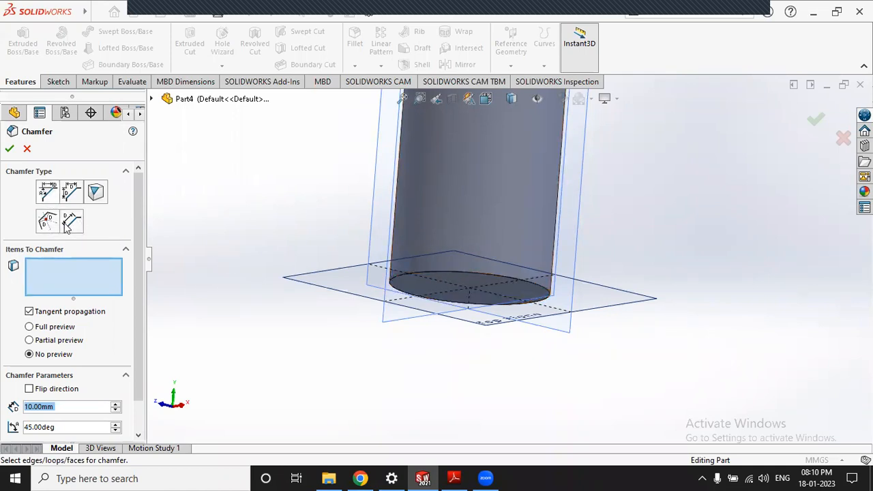
click(456, 479)
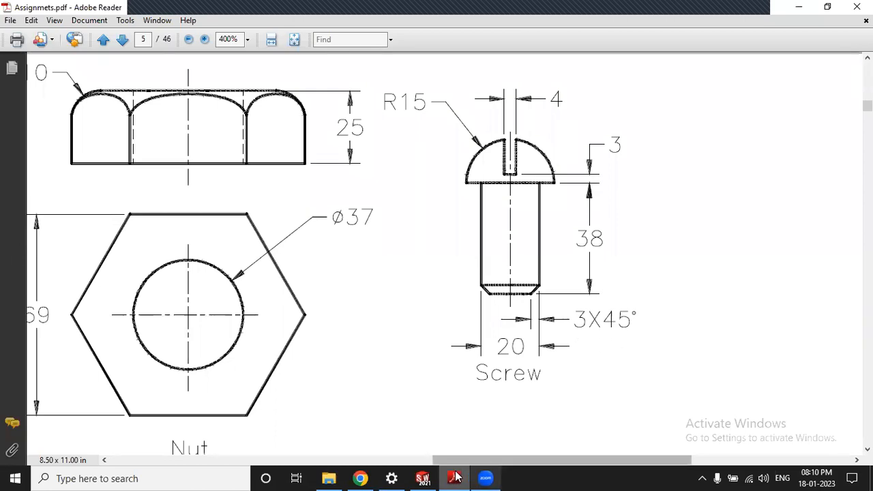
key(alt+Tab)
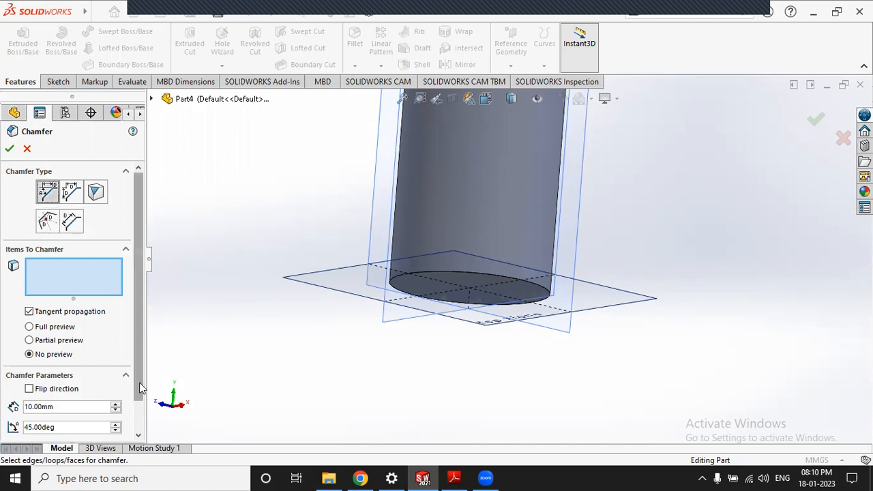
Set the chamfer to 3 mm at 45 degrees and select the circular edge at the end of the shank.
scroll(55, 391, down, 1)
click(52, 371)
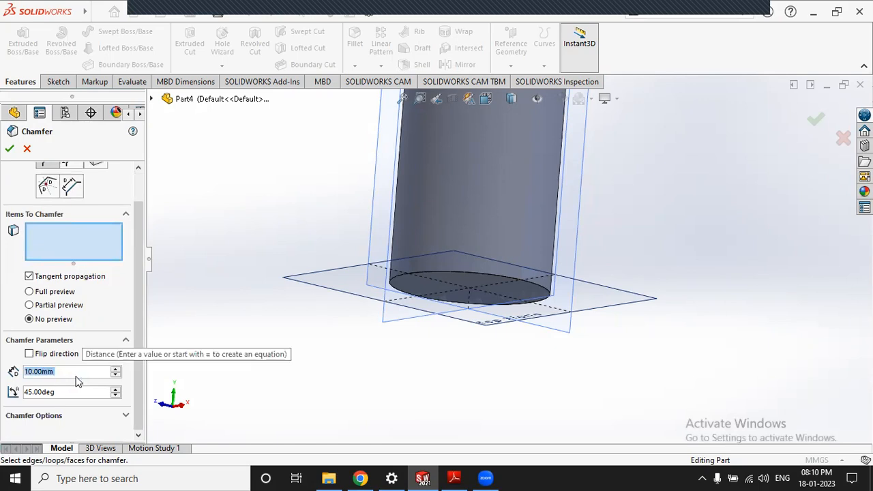
text(3)
key(Return)
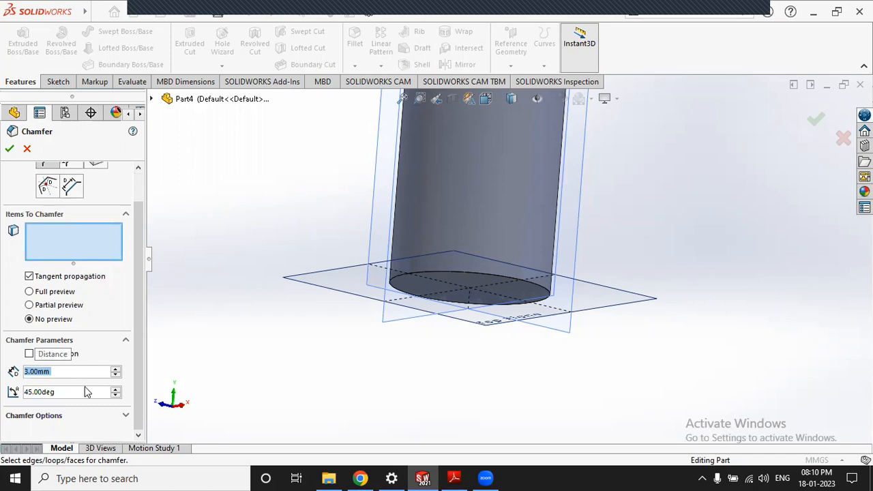
click(84, 391)
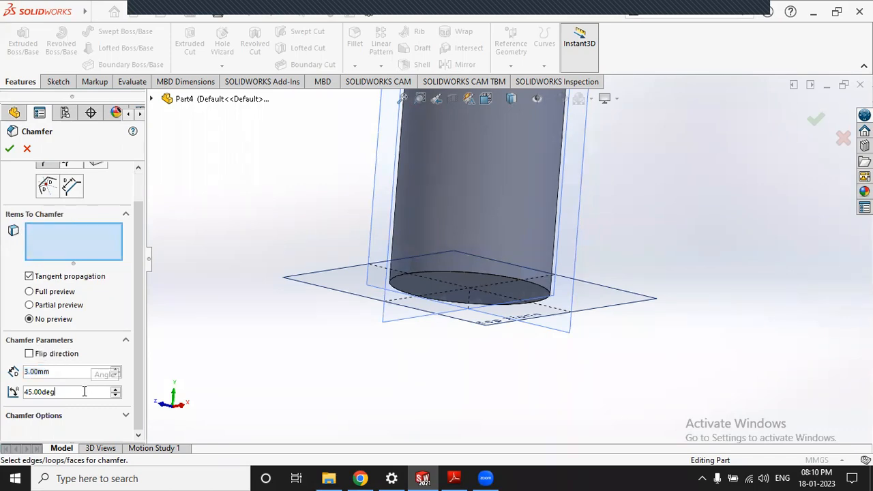
click(447, 276)
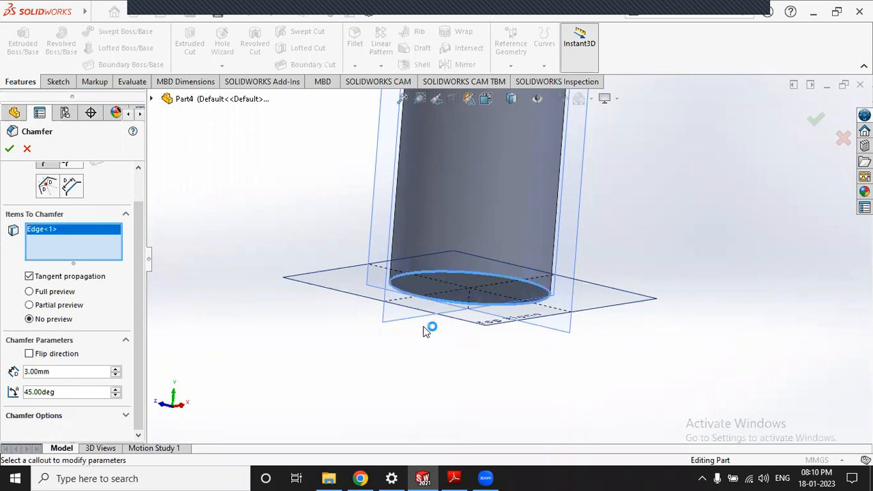
Switch the chamfer to full preview, compare it with the partial preview, and finish the shank-end chamfer.
middle_drag(318, 375, 319, 374)
scroll(382, 279, down, 4)
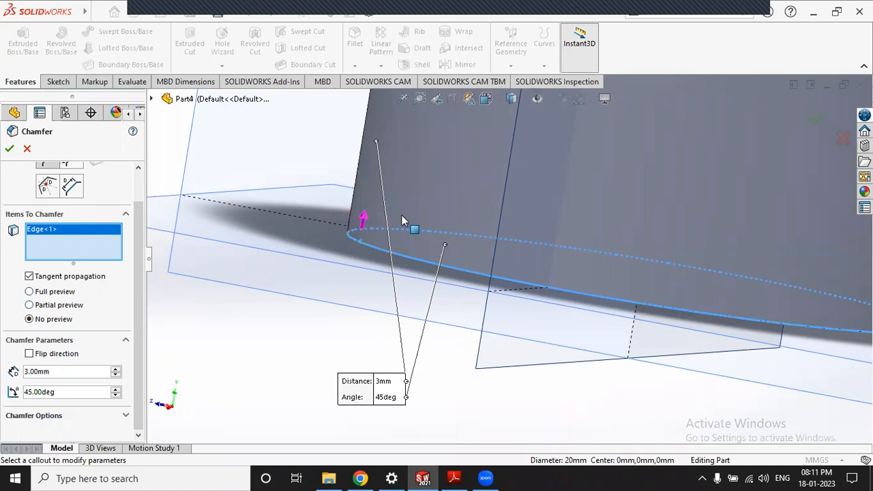
click(38, 293)
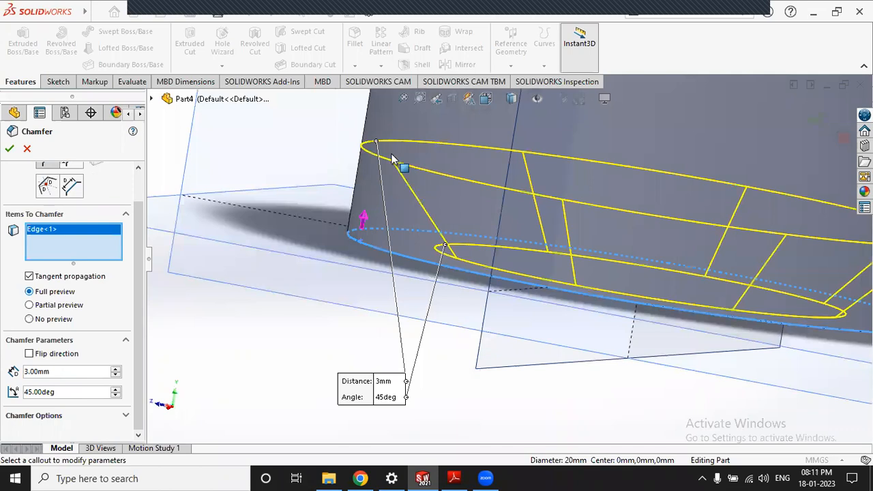
click(45, 308)
click(46, 293)
click(8, 150)
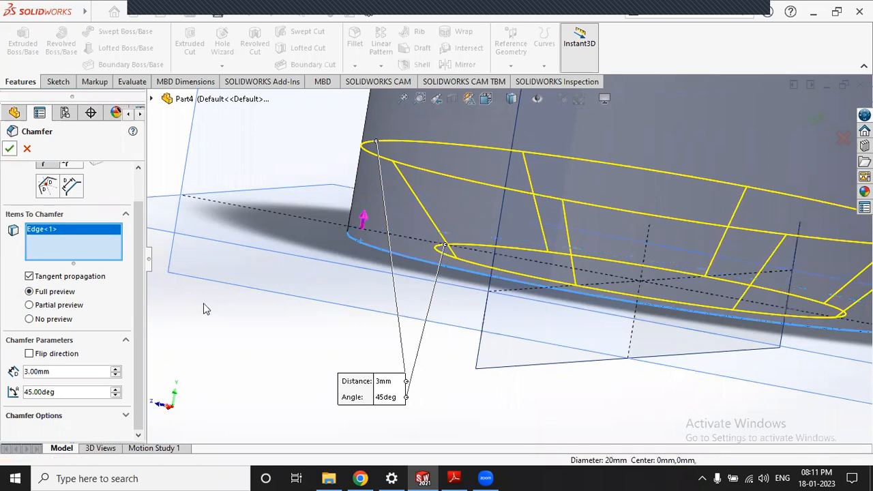
Examine the chamfered shank end up close from the side.
scroll(306, 329, up, 4)
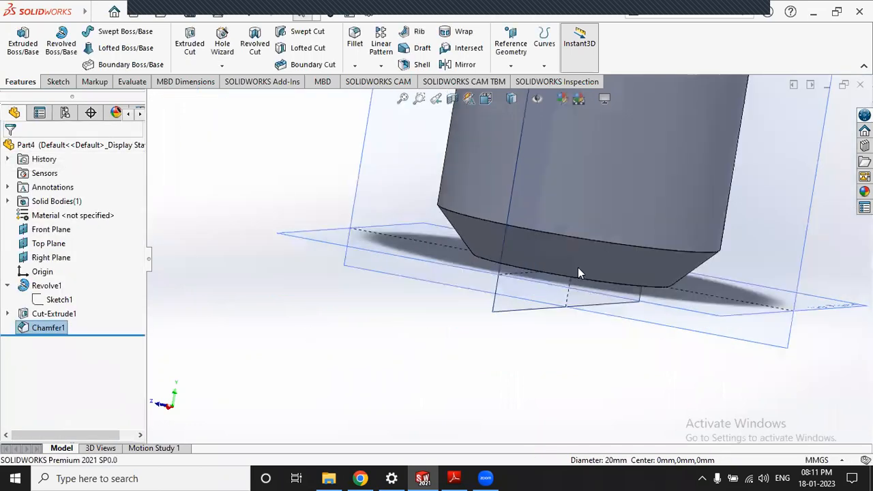
scroll(578, 268, up, 1)
scroll(595, 223, down, 3)
middle_drag(595, 223, 588, 346)
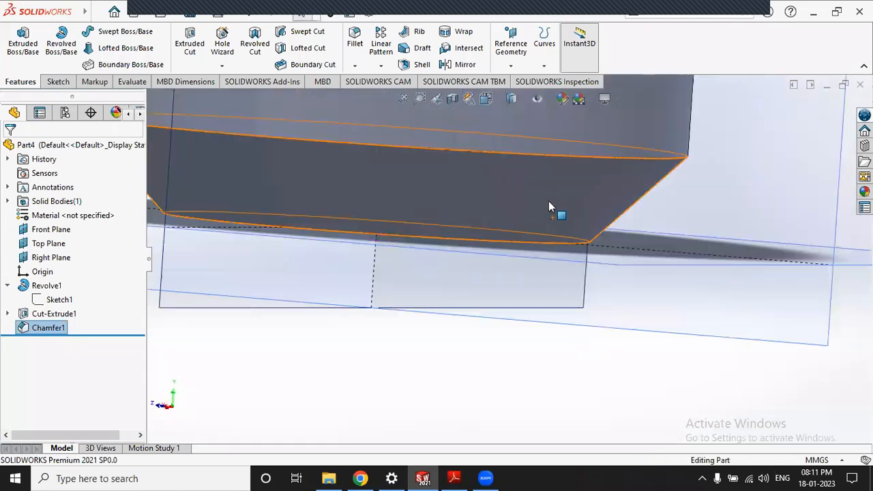
middle_drag(548, 203, 544, 250)
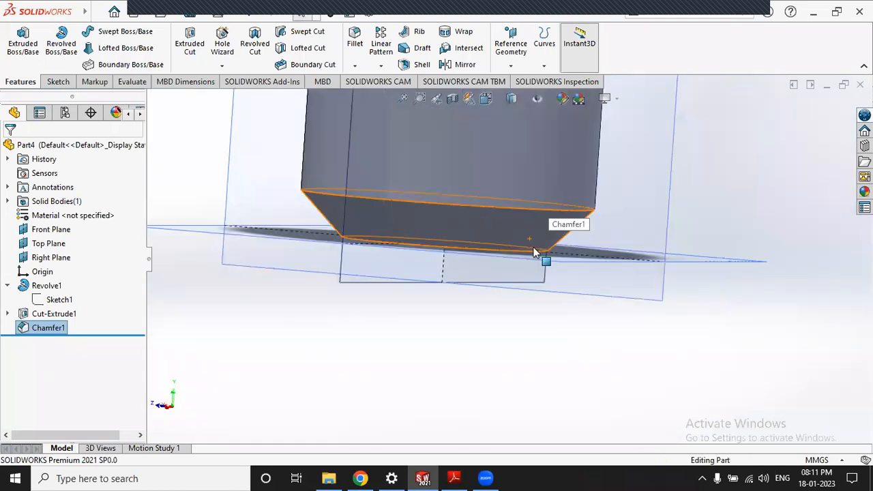
click(355, 66)
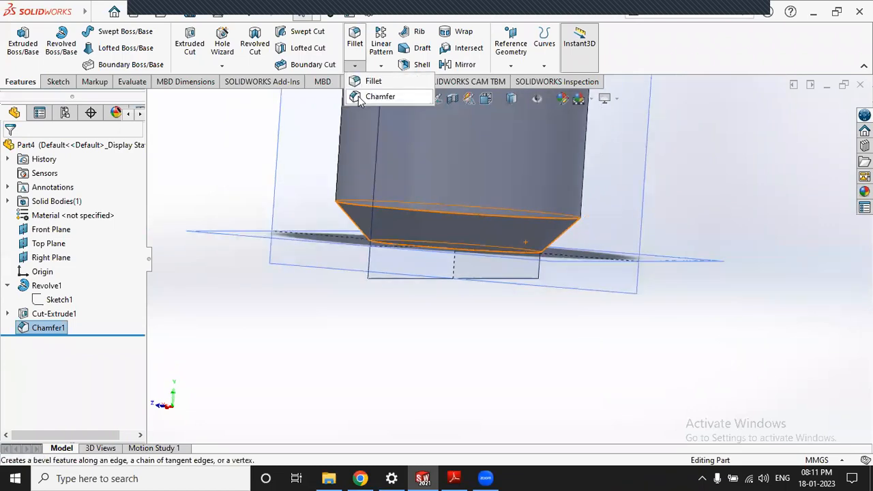
click(378, 97)
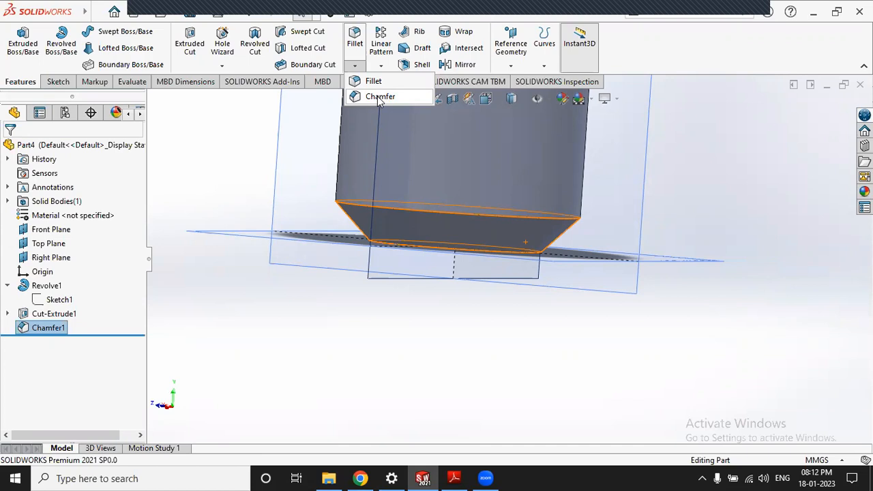
click(388, 290)
Inspect the whole screw from several angles and compare it with the screw drawing in the PDF.
scroll(387, 289, up, 5)
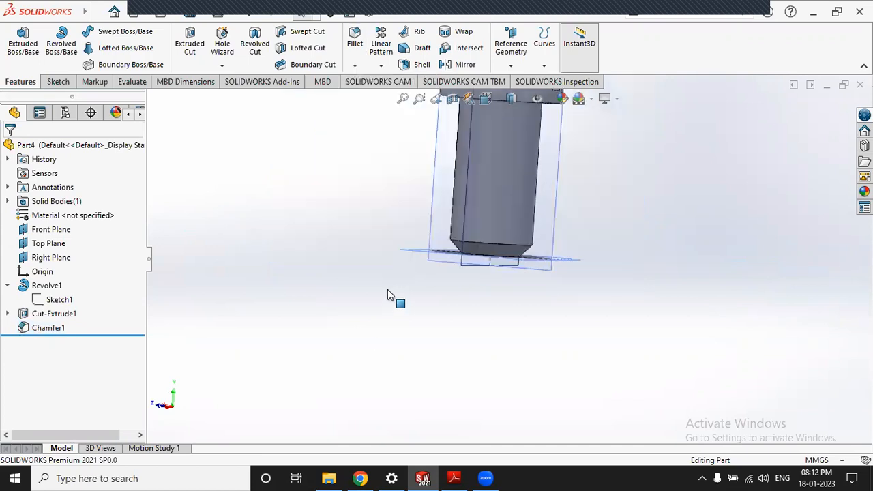
ctrl+middle_drag(483, 167, 518, 294)
middle_drag(615, 270, 414, 259)
scroll(415, 259, down, 2)
middle_drag(478, 318, 470, 298)
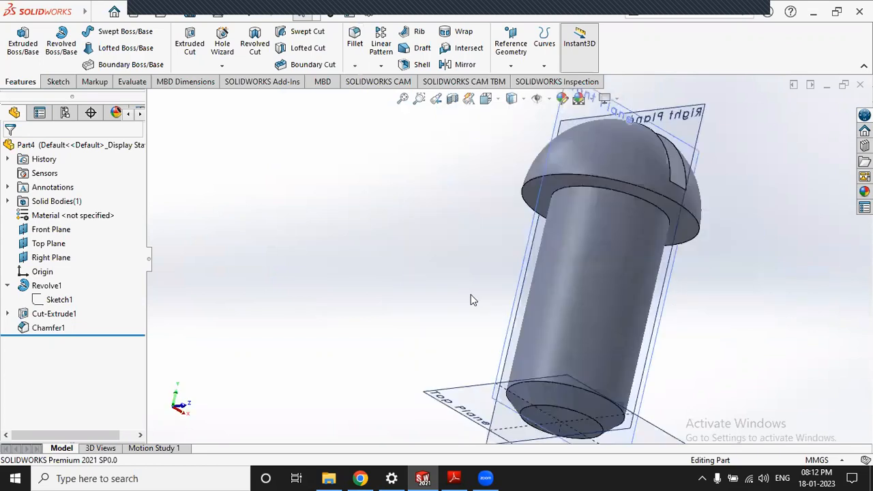
scroll(546, 244, up, 2)
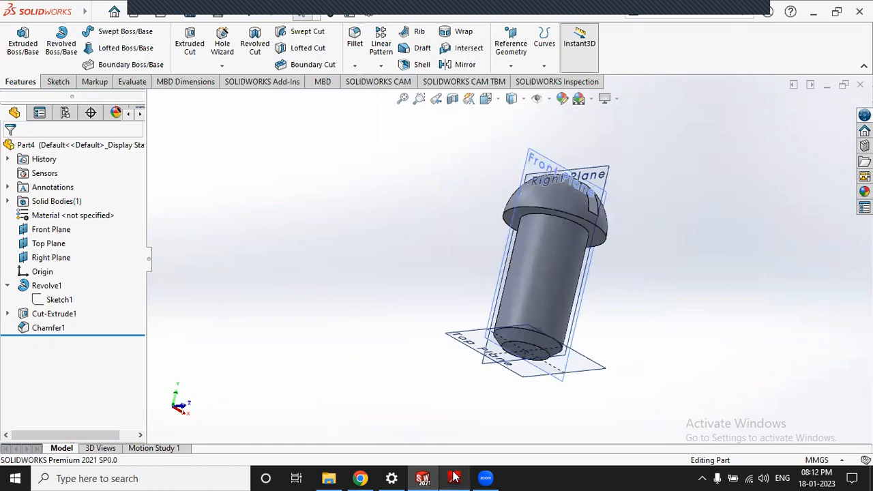
key(alt+Tab)
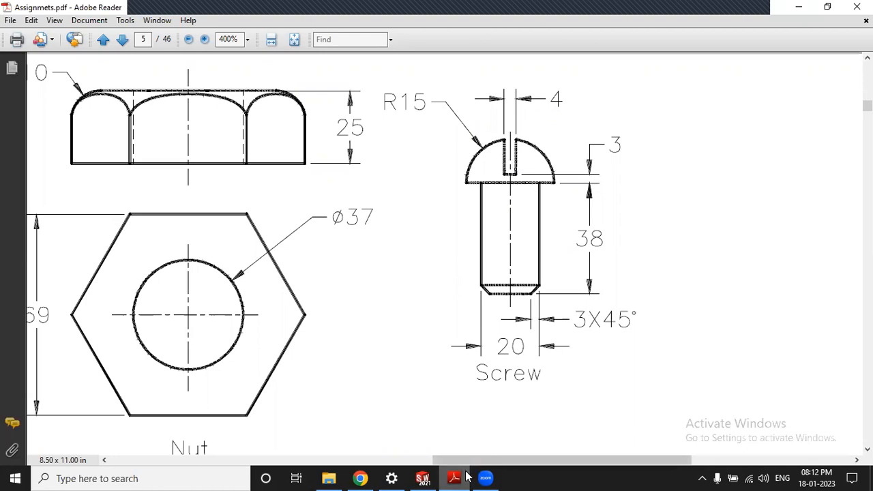
key(alt+Tab)
middle_drag(523, 264, 286, 286)
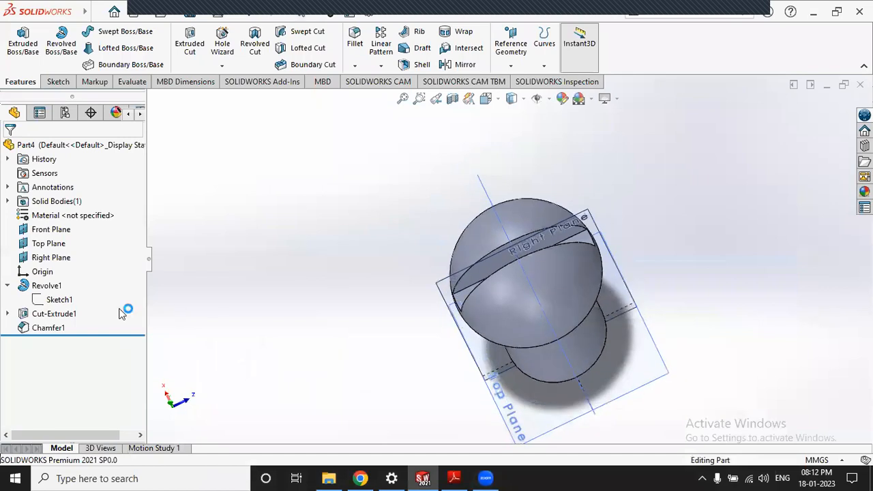
Open the slot cut's sketch for editing and examine the slot profile against the domed head.
click(7, 314)
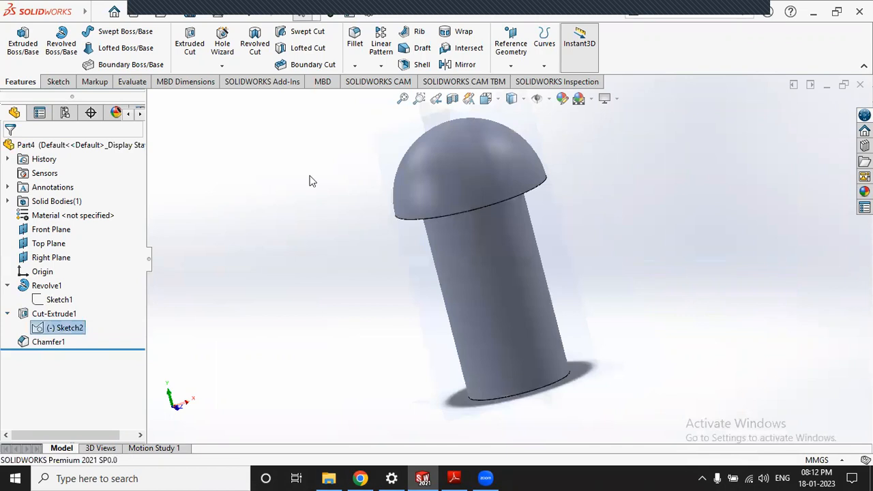
scroll(572, 252, up, 2)
mouse_move(570, 255)
middle_down()
mouse_move(559, 272)
mouse_move(510, 165)
middle_up()
scroll(523, 198, down, 2)
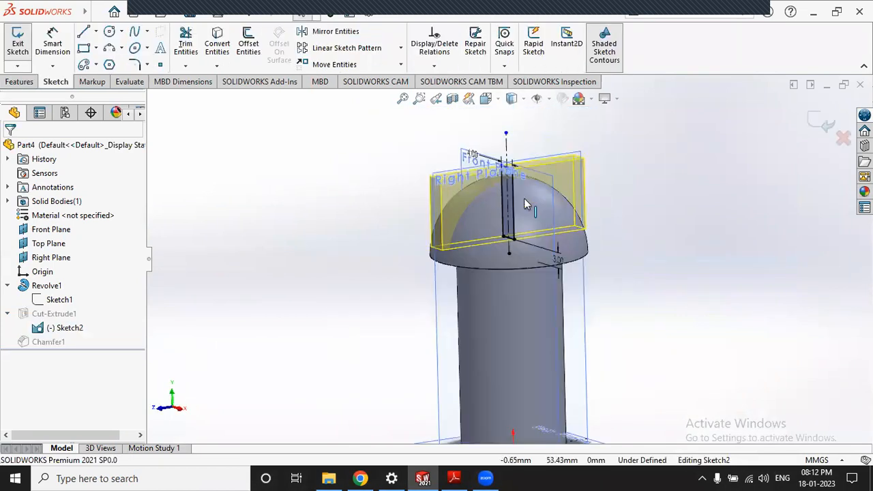
scroll(524, 198, down, 2)
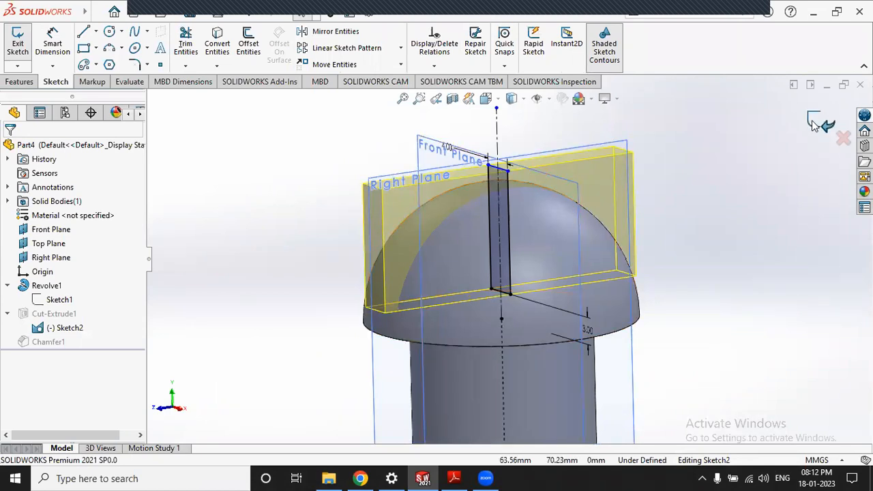
double_click(720, 166)
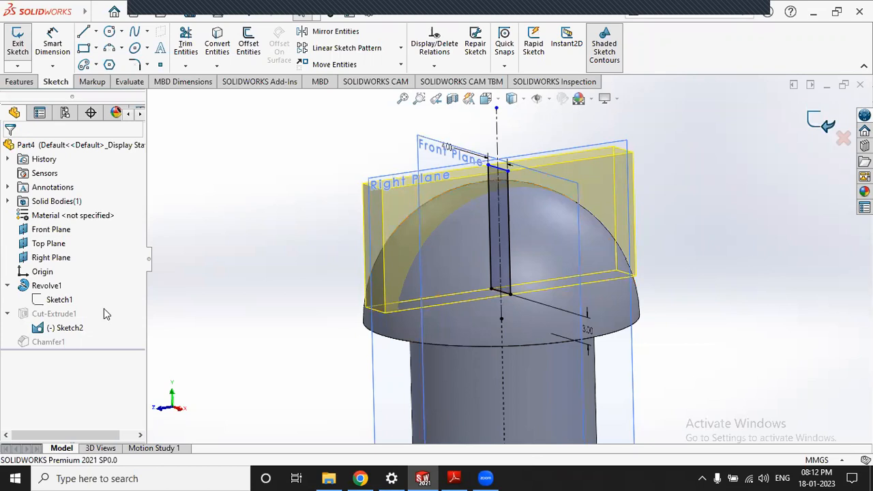
Edit the slot cut, set its blind depth to 15 mm in both directions, and finish the feature.
click(58, 313)
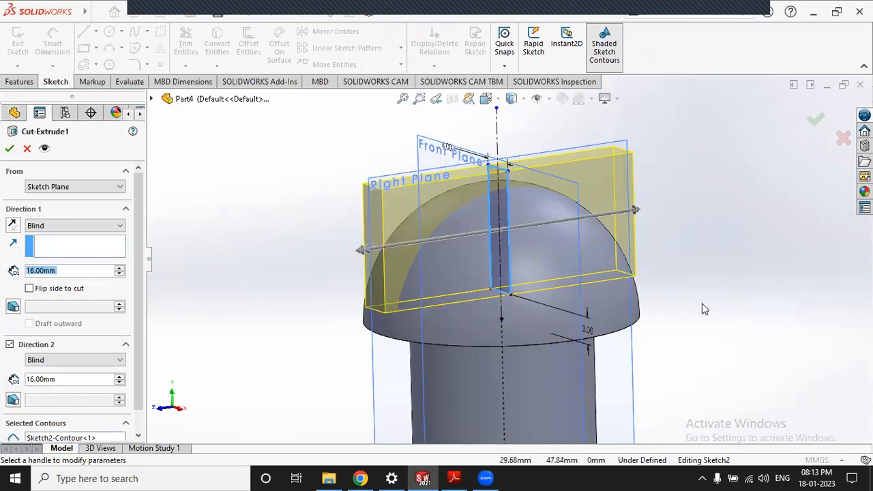
middle_drag(675, 306, 646, 294)
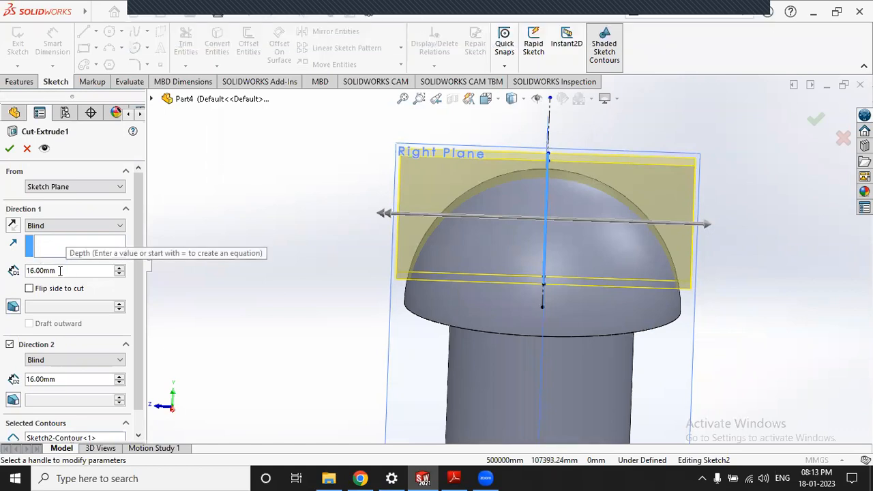
drag(59, 270, 11, 271)
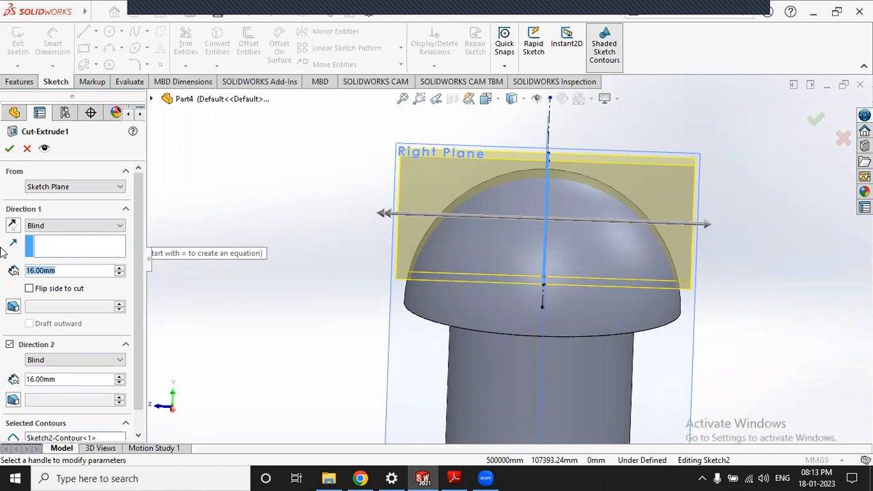
text(15)
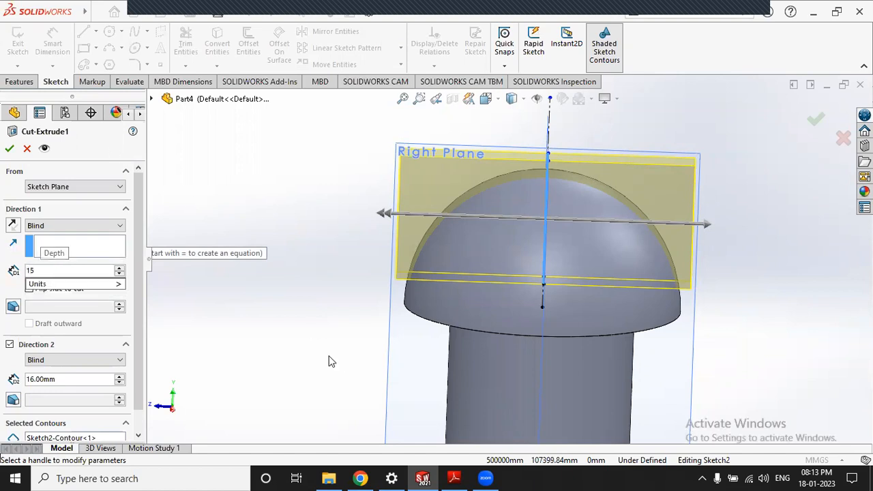
key(Return)
click(71, 382)
drag(72, 384, 2, 386)
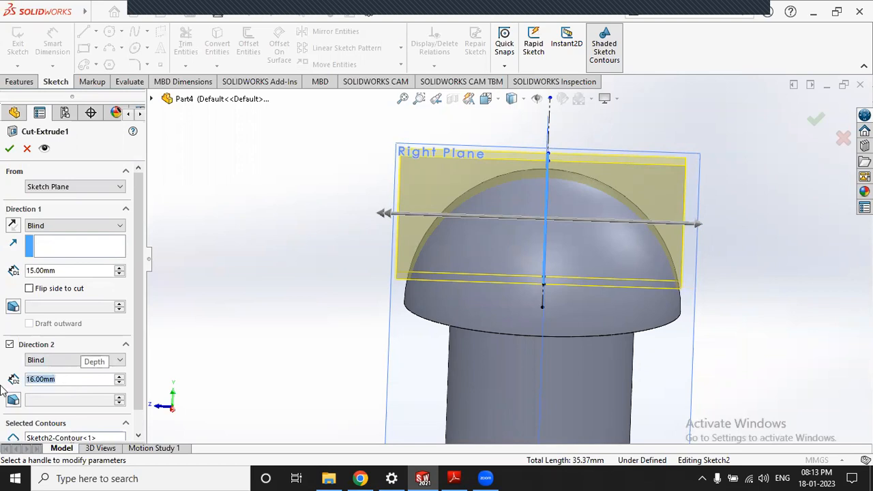
text(15)
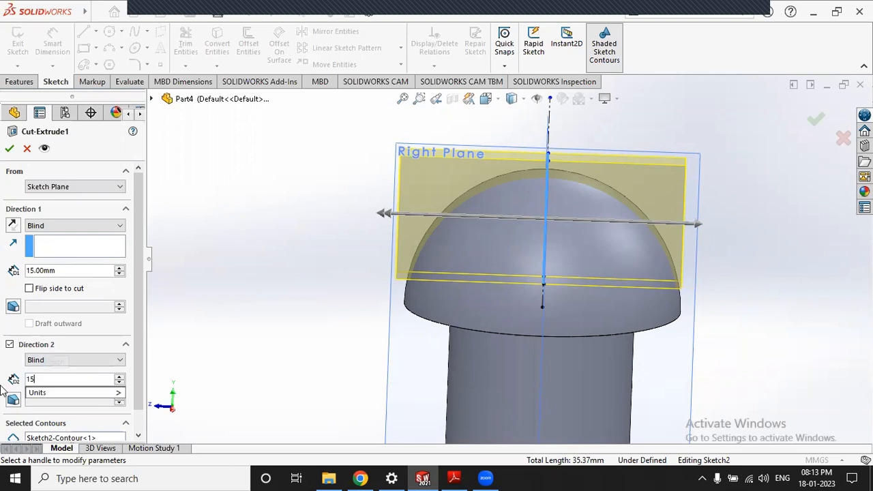
key(Return)
middle_drag(260, 262, 289, 281)
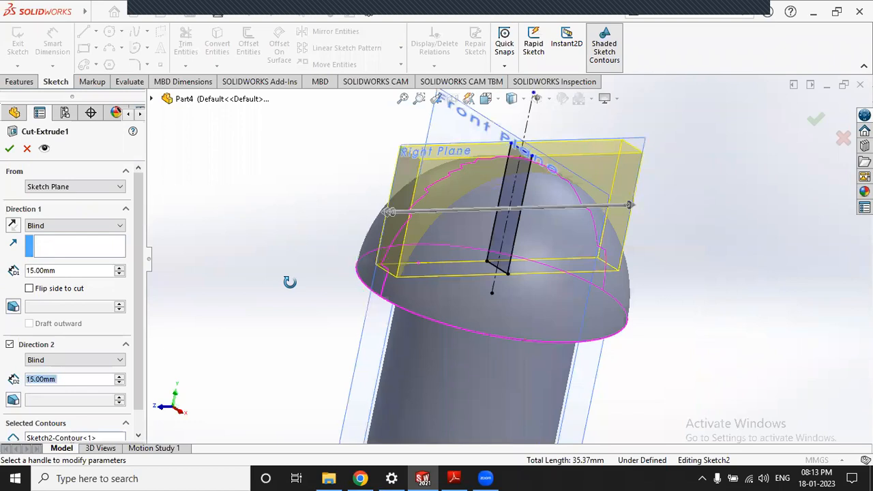
click(10, 148)
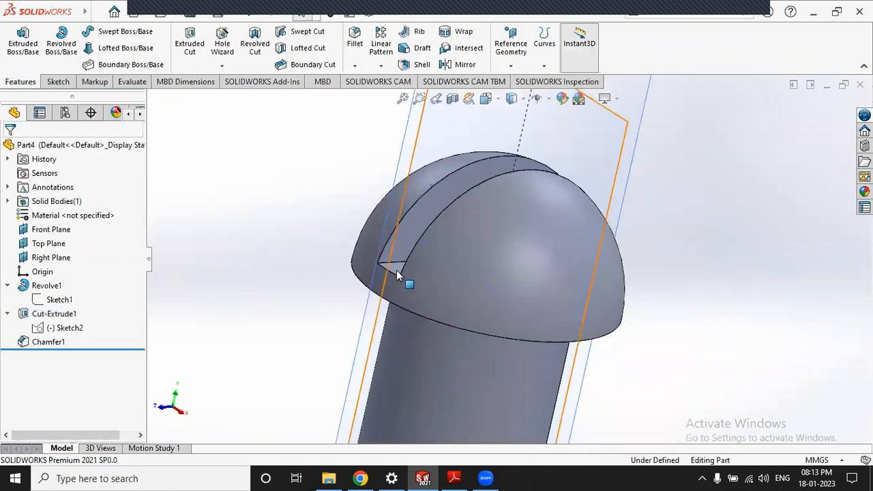
Edit the head's slot cut, set its blind depth to 10 mm in both directions, and finish the feature.
click(54, 313)
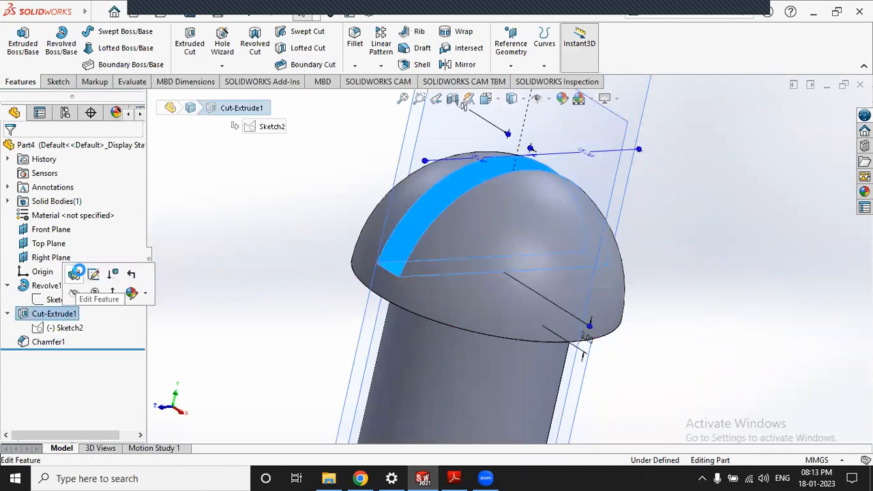
click(75, 272)
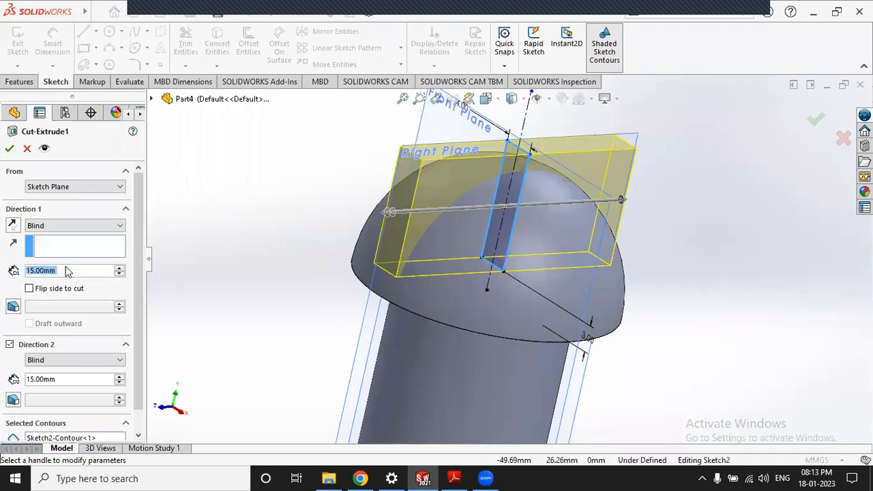
text(10)
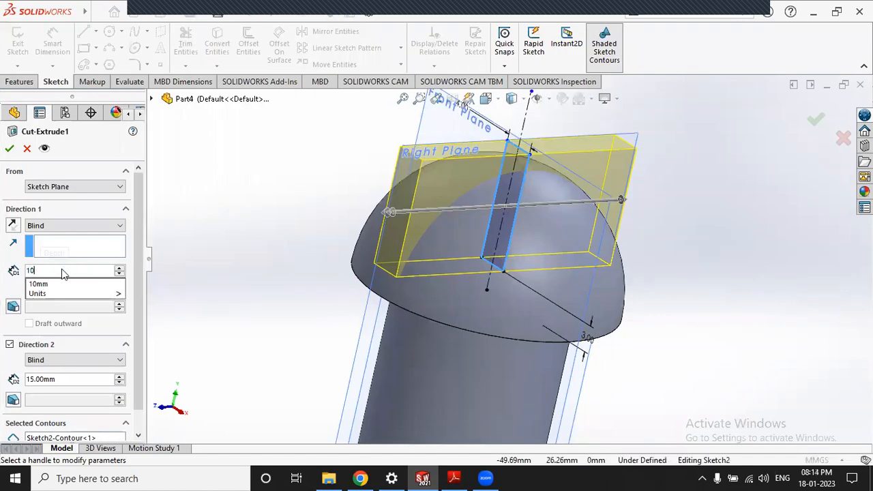
key(Return)
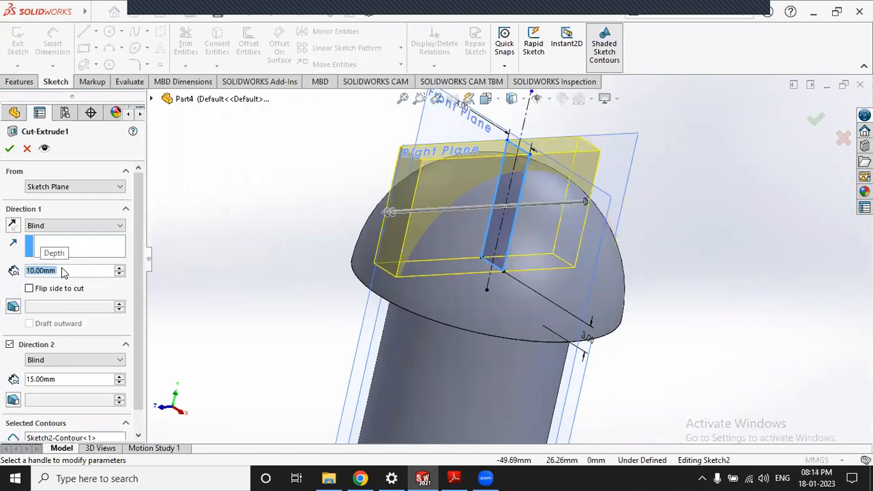
click(57, 381)
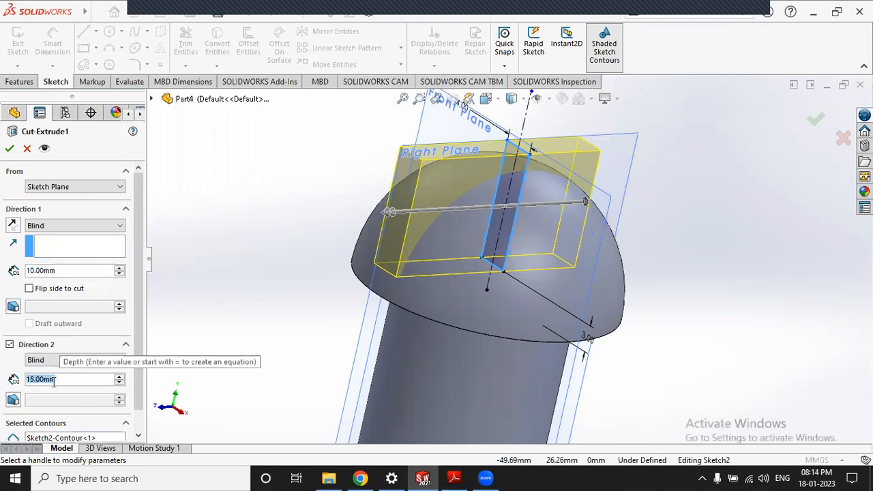
text(10)
key(Return)
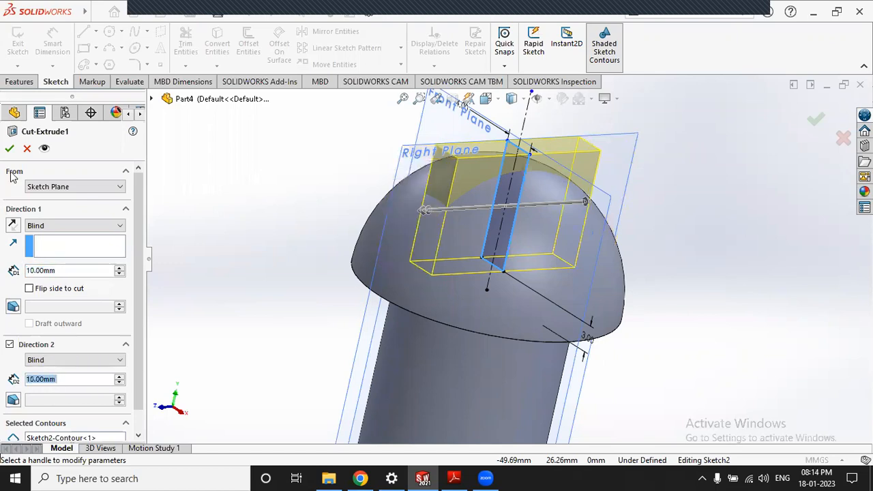
click(10, 149)
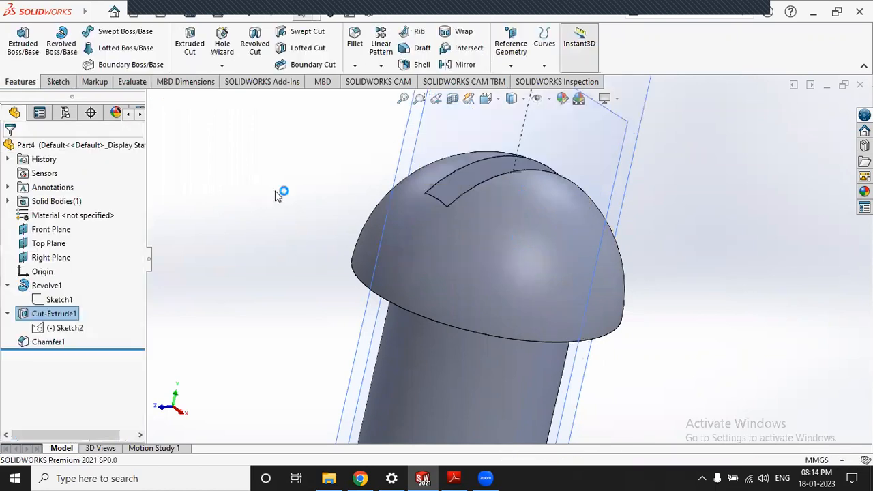
Examine the head slot and the whole screw from the side, from above and at an angle.
click(276, 210)
mouse_move(275, 210)
middle_down()
mouse_move(244, 198)
mouse_move(265, 203)
middle_up()
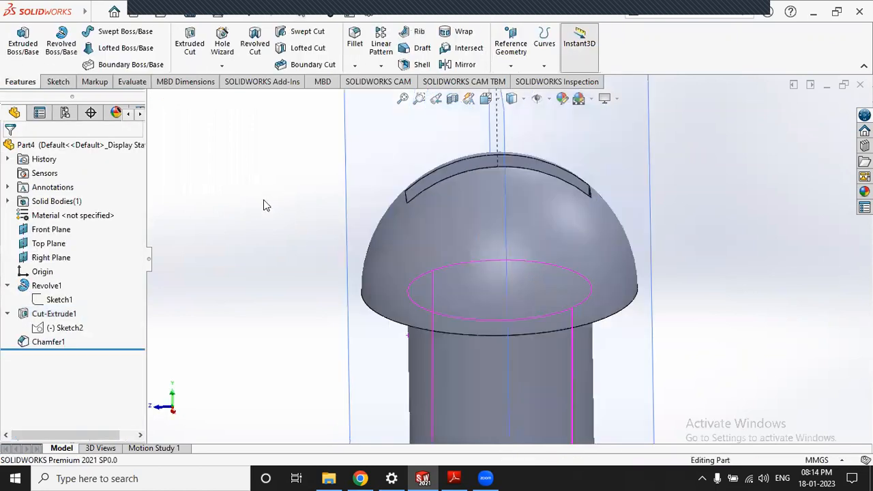
middle_drag(463, 219, 513, 158)
middle_drag(503, 171, 470, 280)
scroll(483, 210, up, 5)
middle_drag(555, 257, 559, 200)
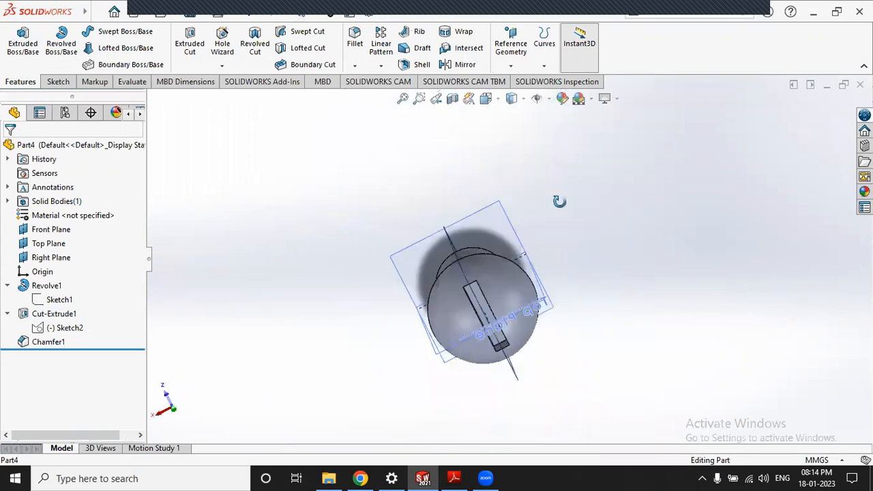
middle_drag(588, 263, 594, 264)
middle_drag(569, 213, 503, 179)
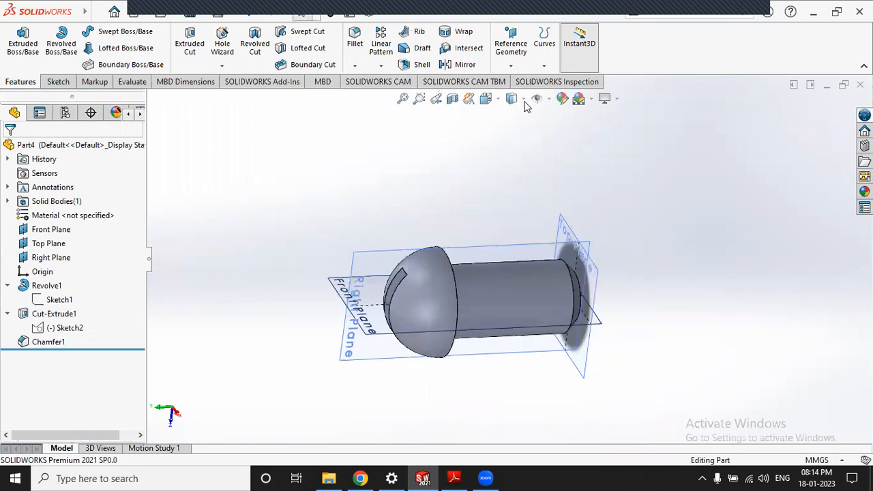
Switch the model to wireframe display and examine how far the slot extends through the domed head.
click(511, 98)
click(513, 189)
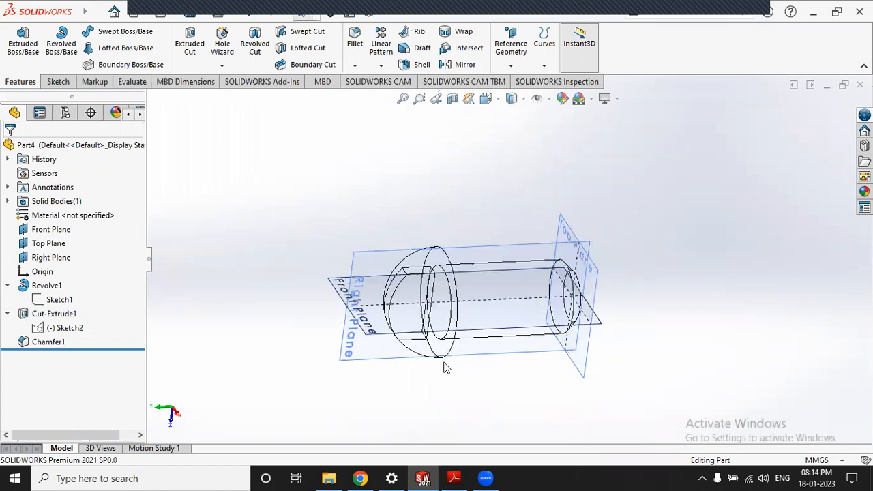
middle_drag(451, 366, 453, 248)
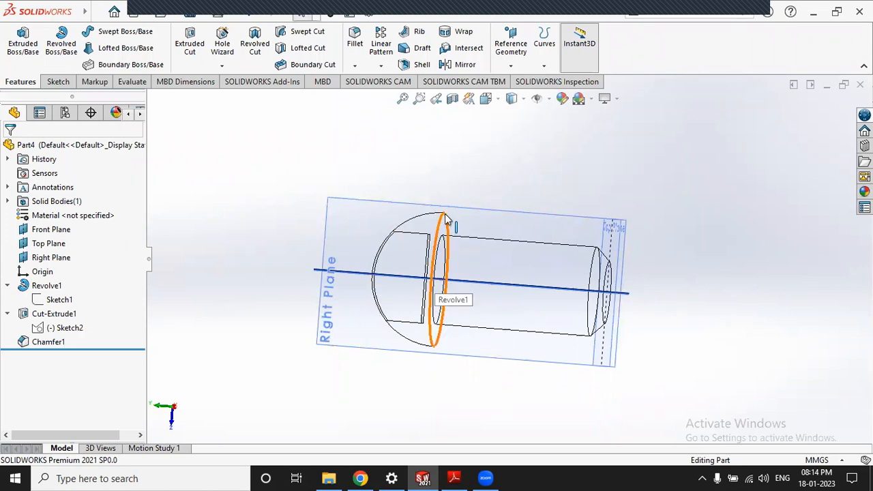
Edit the head's slot cut, set both blind depths to 15 mm, and accept the feature.
click(58, 314)
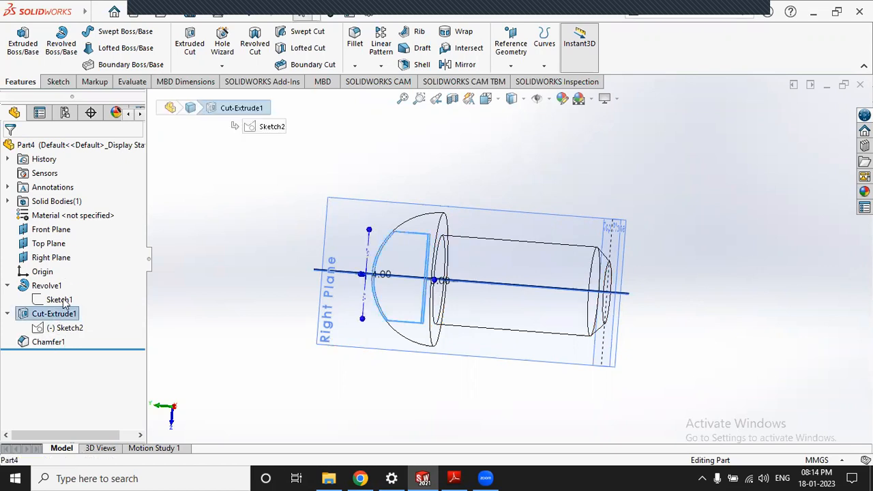
click(70, 185)
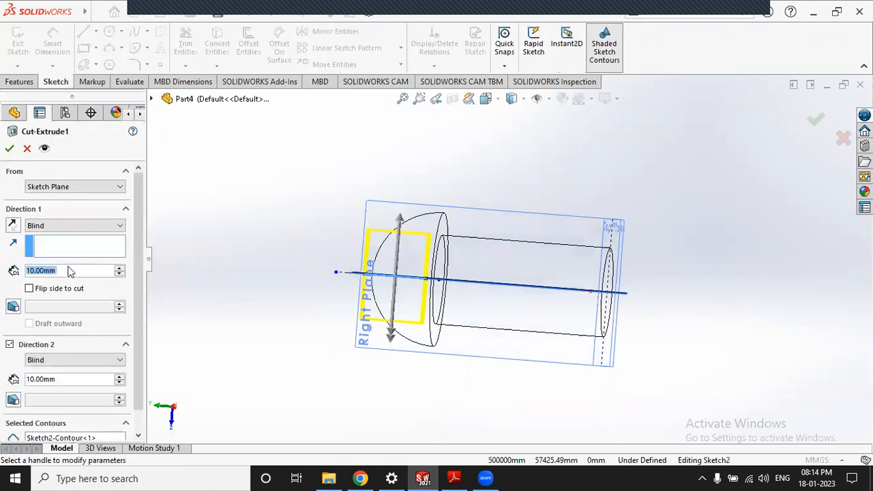
text(15)
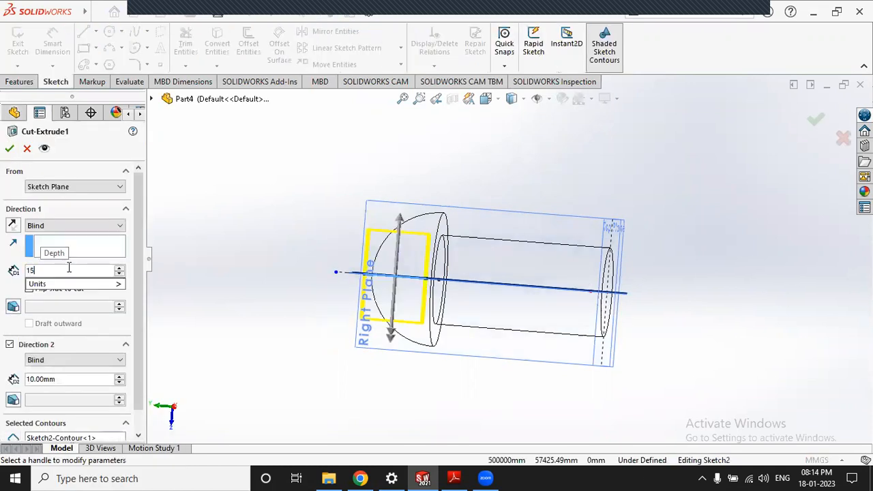
key(Return)
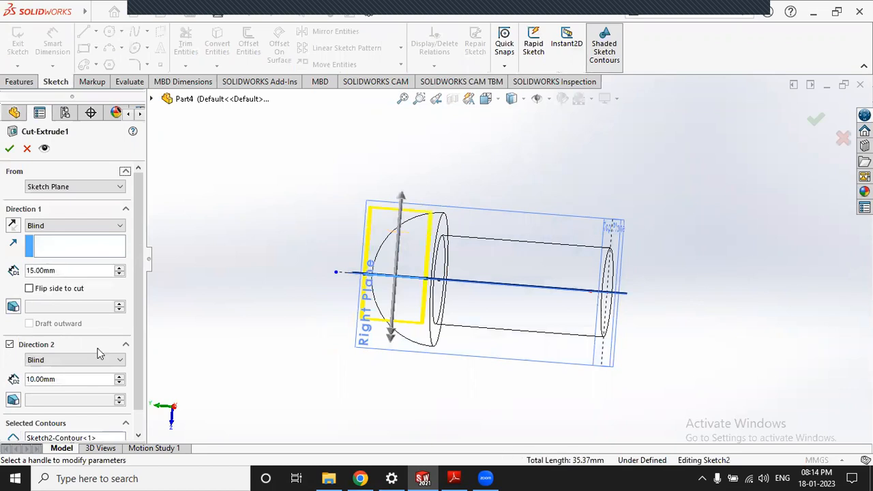
click(60, 381)
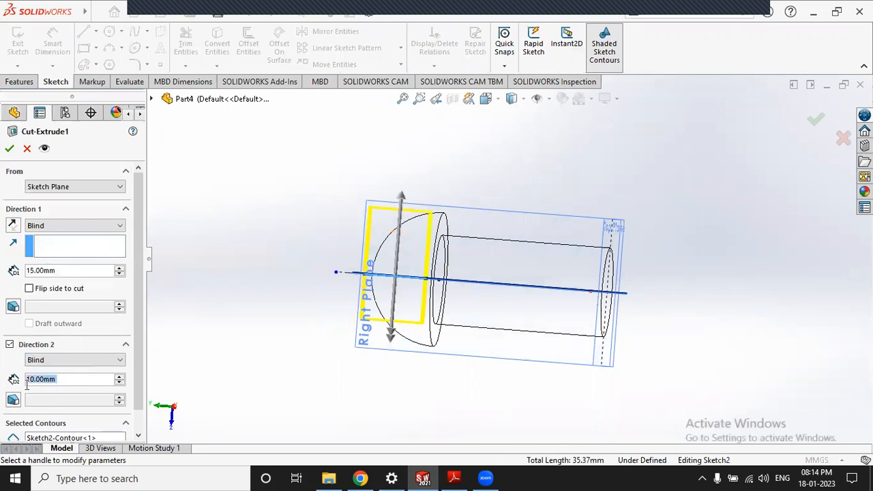
text(15)
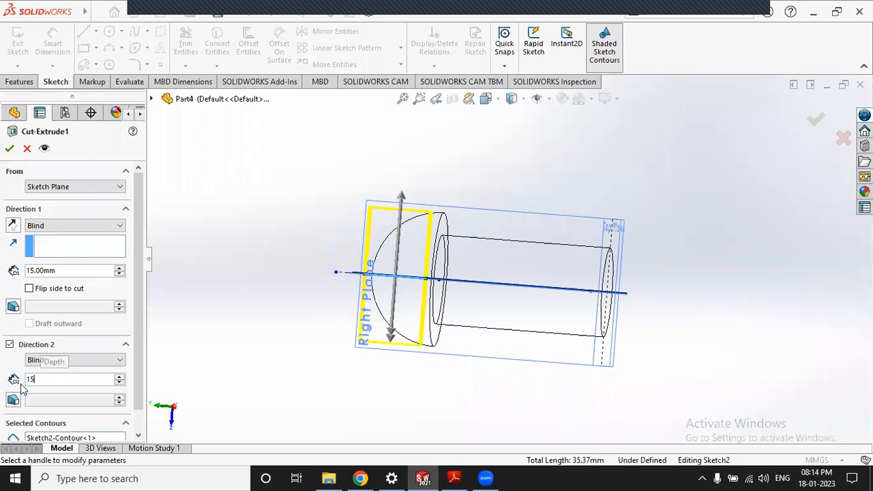
key(Return)
key(Return)
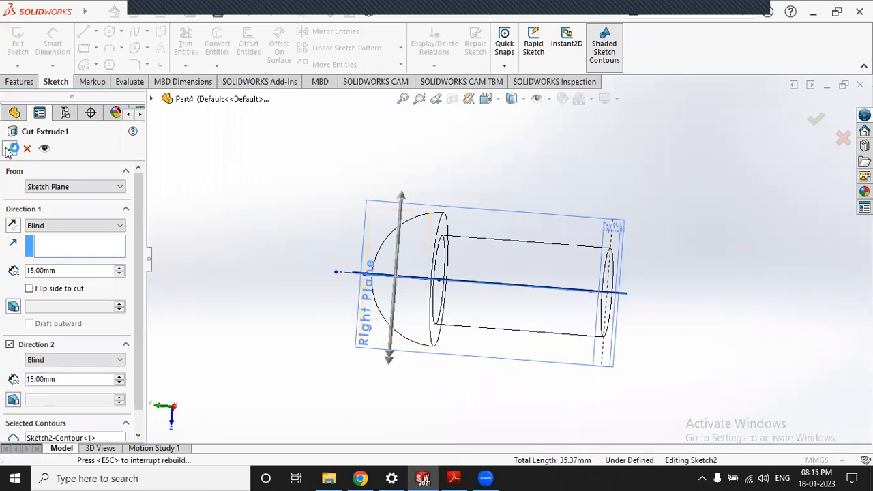
Set the display style to shaded with edges and inspect the slotted head and chamfered shank from several angles.
scroll(379, 285, down, 2)
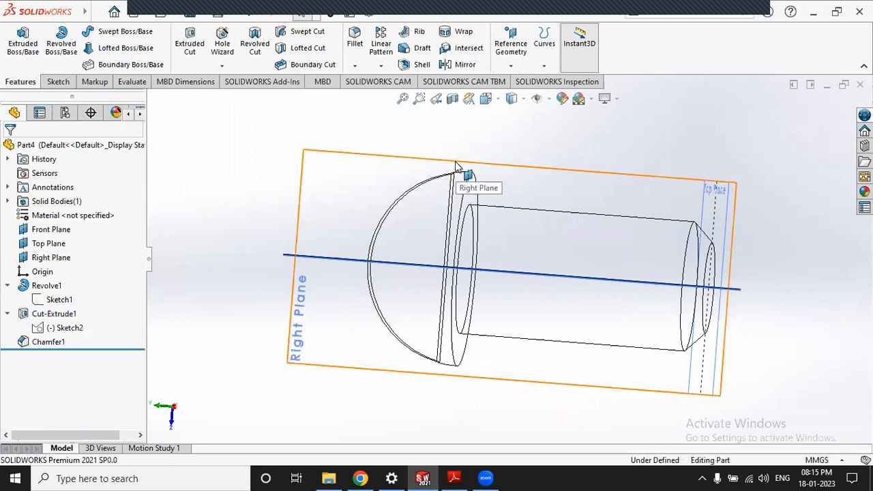
click(523, 98)
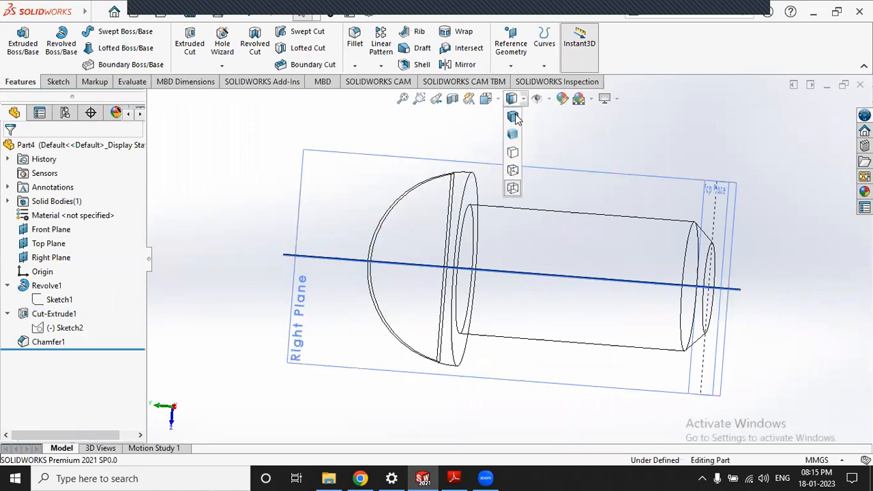
click(510, 130)
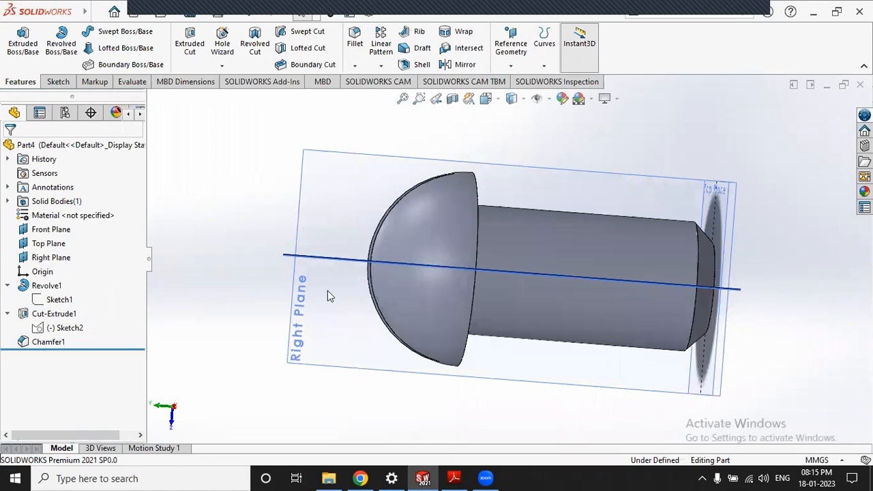
scroll(404, 183, up, 2)
middle_drag(404, 184, 428, 204)
middle_drag(534, 311, 518, 224)
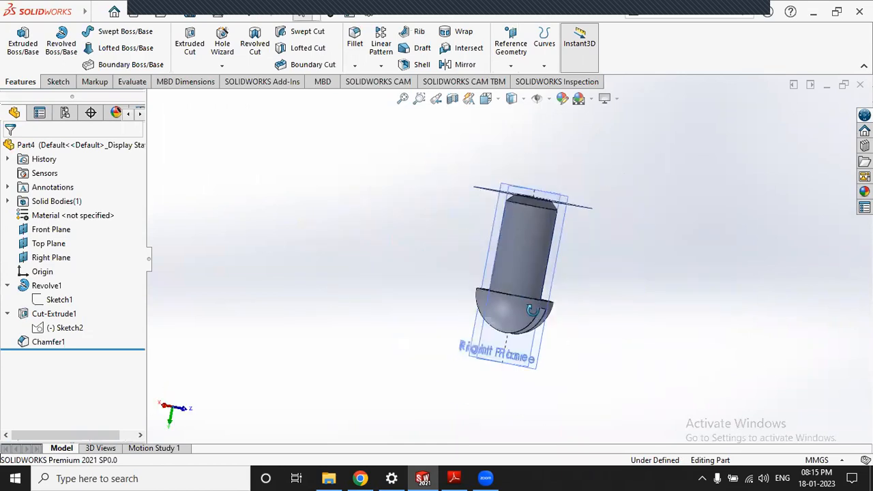
middle_drag(511, 186, 518, 343)
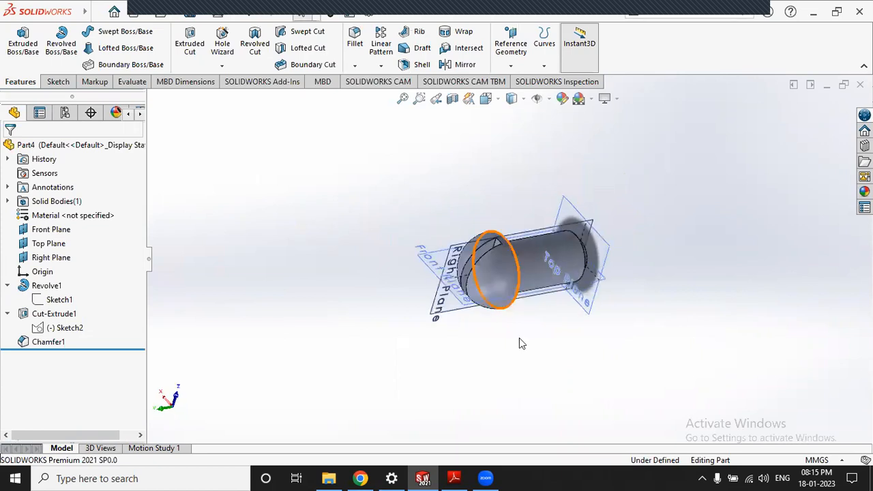
scroll(549, 295, down, 1)
scroll(542, 173, down, 2)
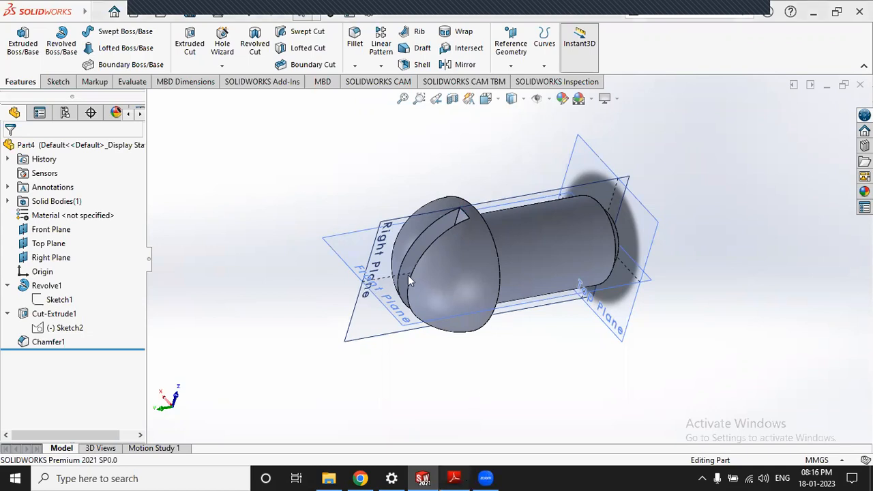
Switch to Assignmets.pdf in Adobe Reader and look over the screw drawing and the other part figures.
key(alt+Tab)
ctrl+scroll(389, 266, down, 3)
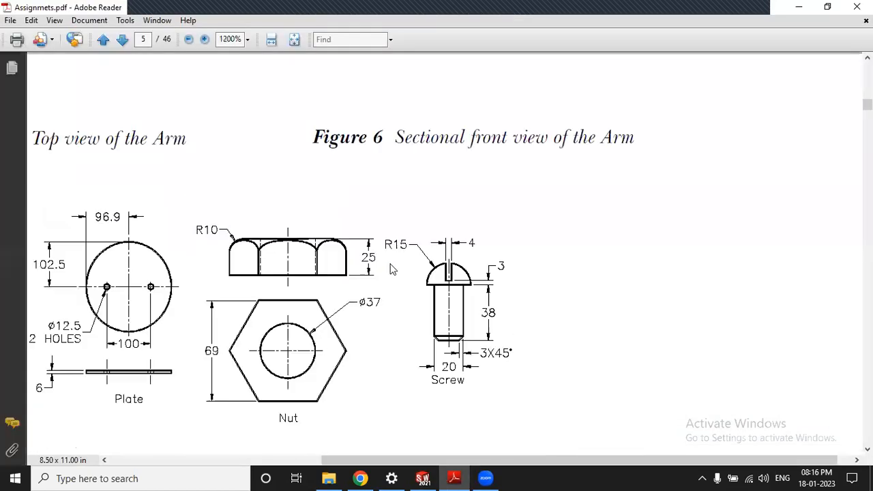
ctrl+scroll(394, 266, down, 2)
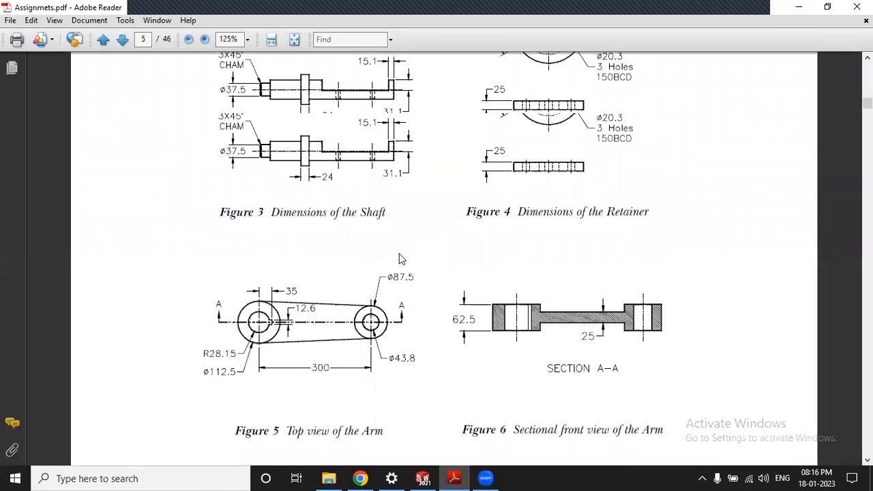
scroll(400, 259, up, 5)
scroll(386, 259, up, 5)
Switch back to SOLIDWORKS and save the part as SCREW in the BV ASSEMBLY folder.
click(461, 476)
click(189, 14)
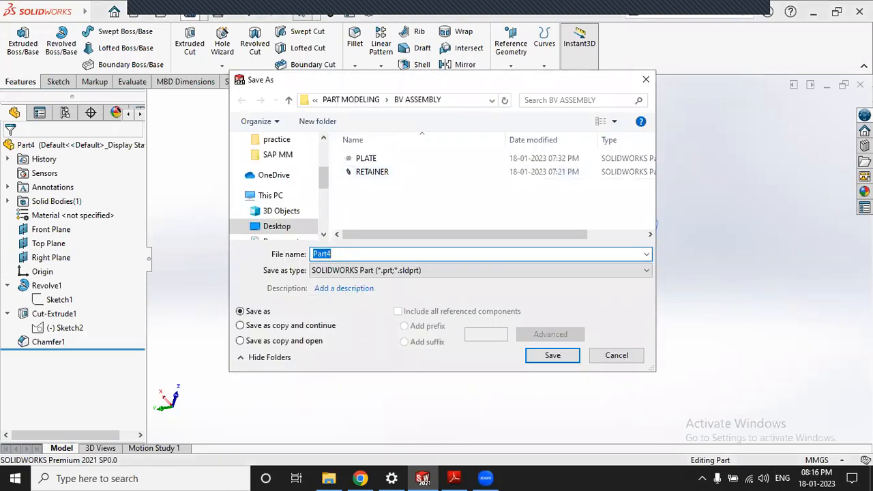
text(SCREW)
click(549, 355)
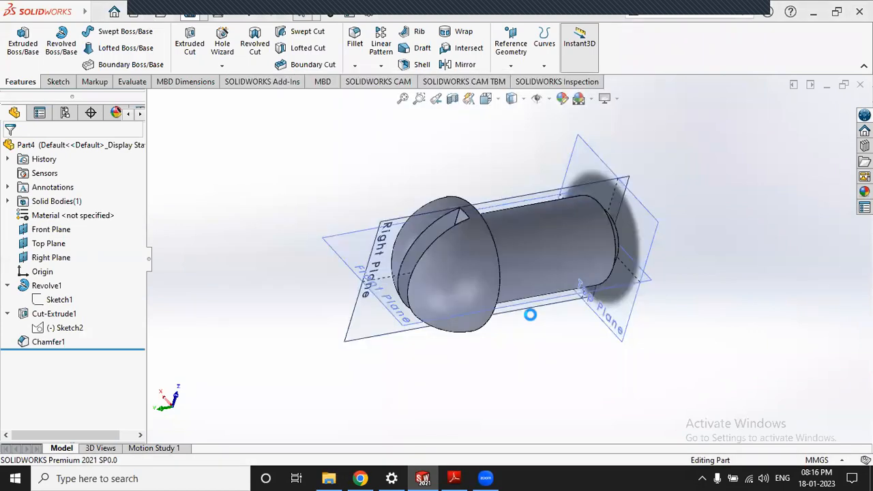